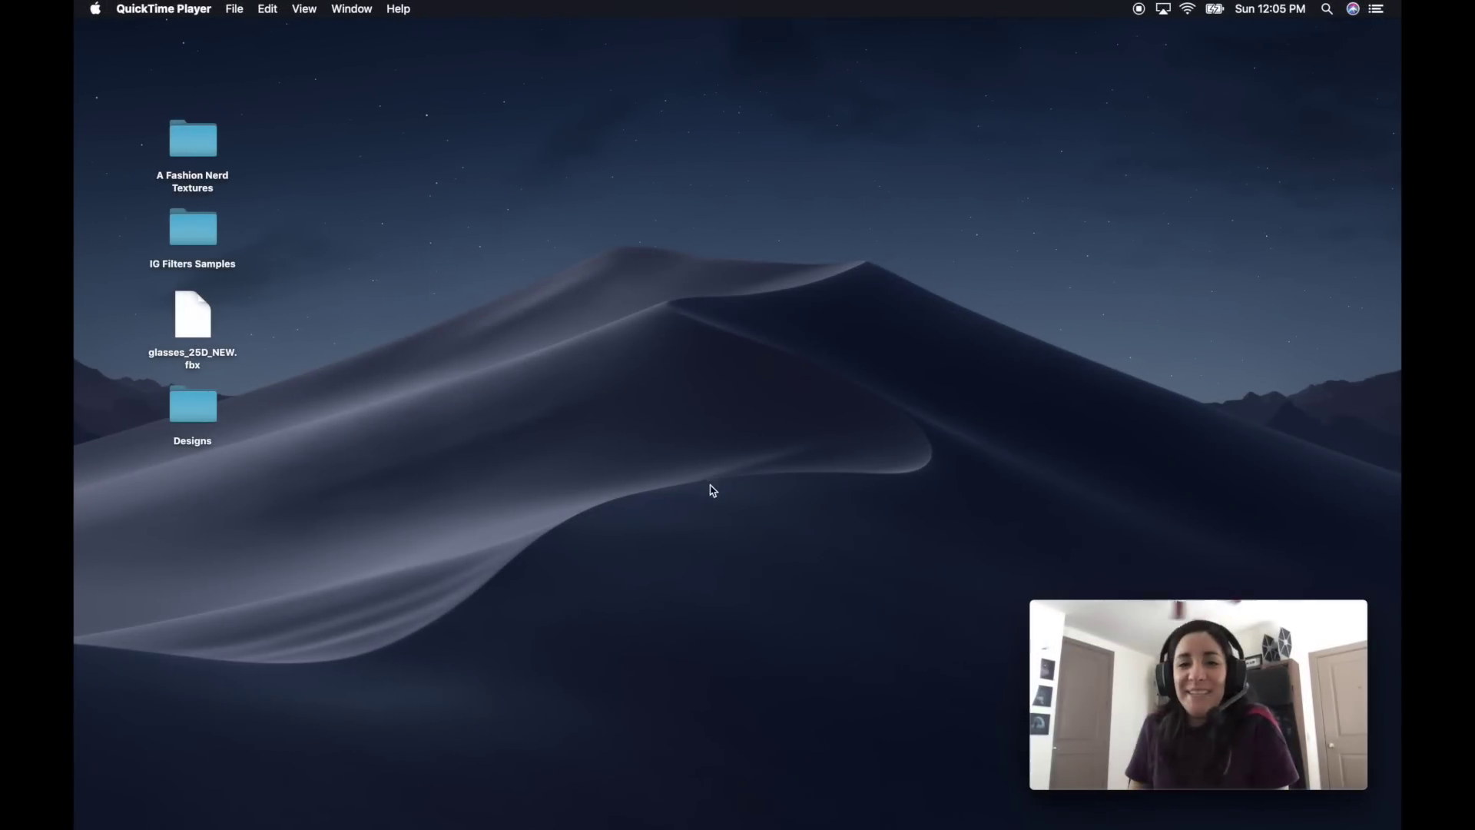
View the Spark AR Studio download page at sparkar.facebook.com/ar-studio in Chrome, and put the browser window away
{"action": "mouse_move", "coordinate": [768, 828]}
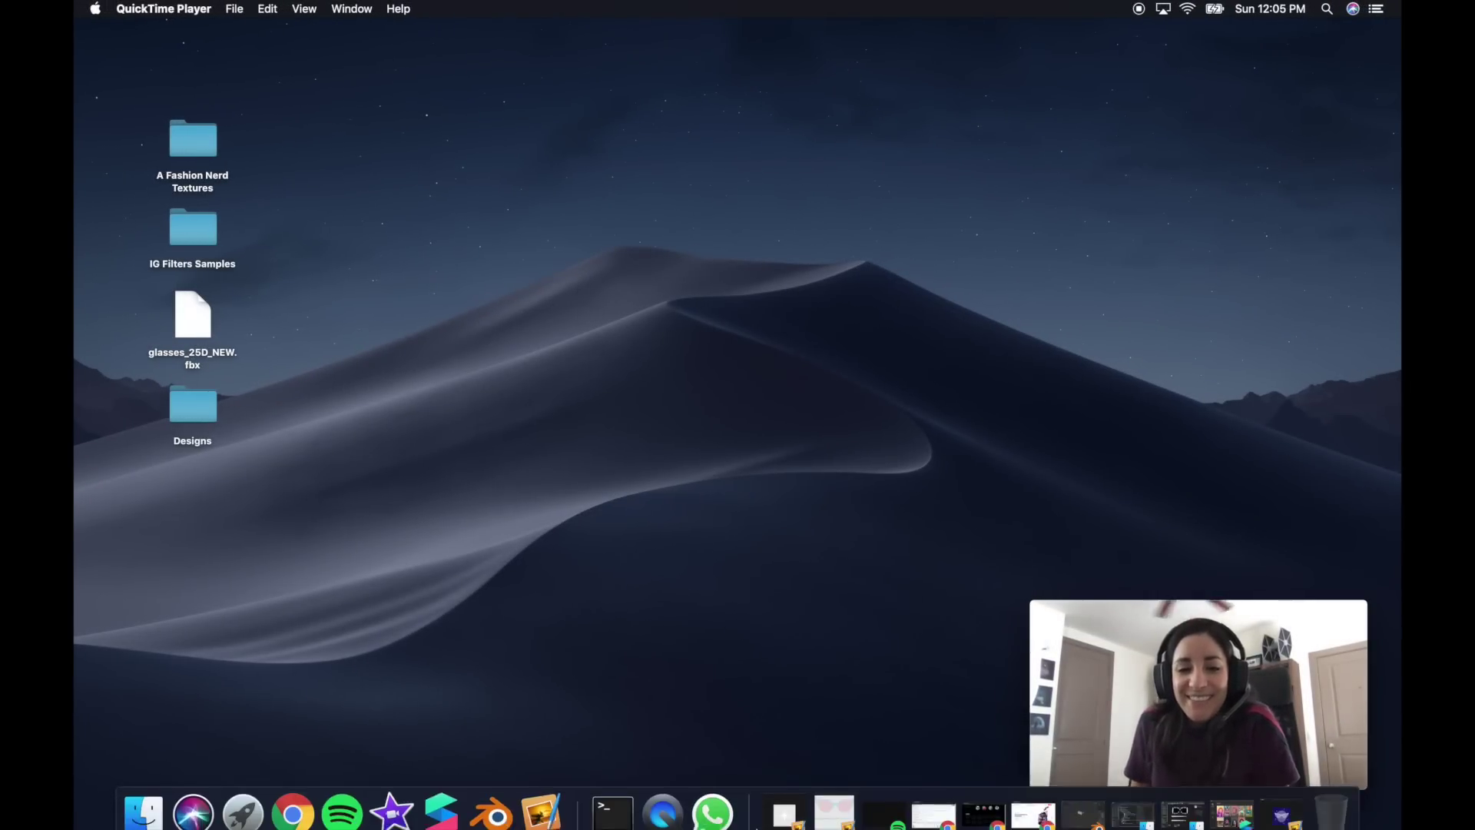
{"action": "left_click", "coordinate": [1035, 803]}
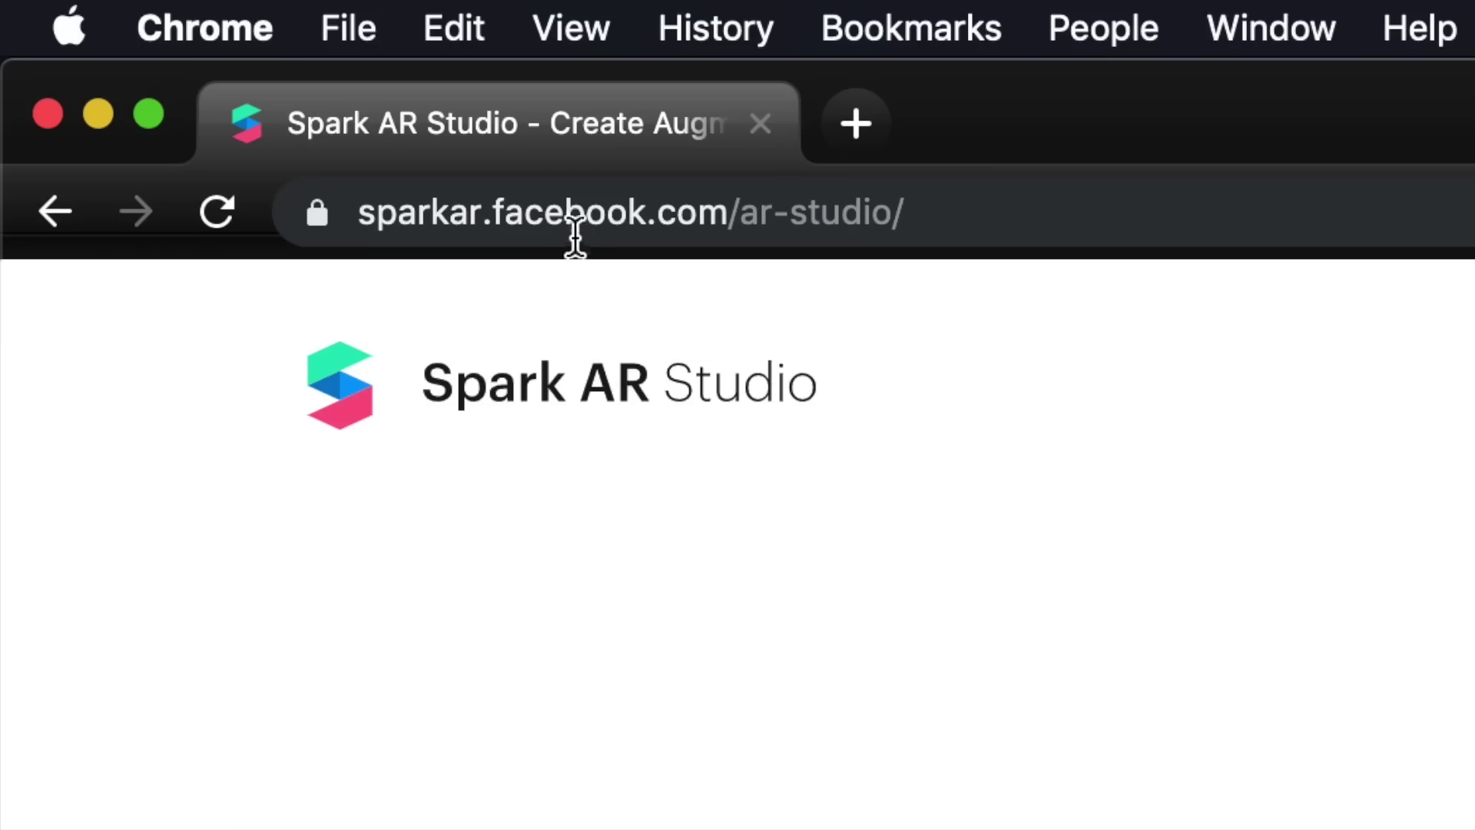
{"action": "triple_click", "coordinate": [575, 238]}
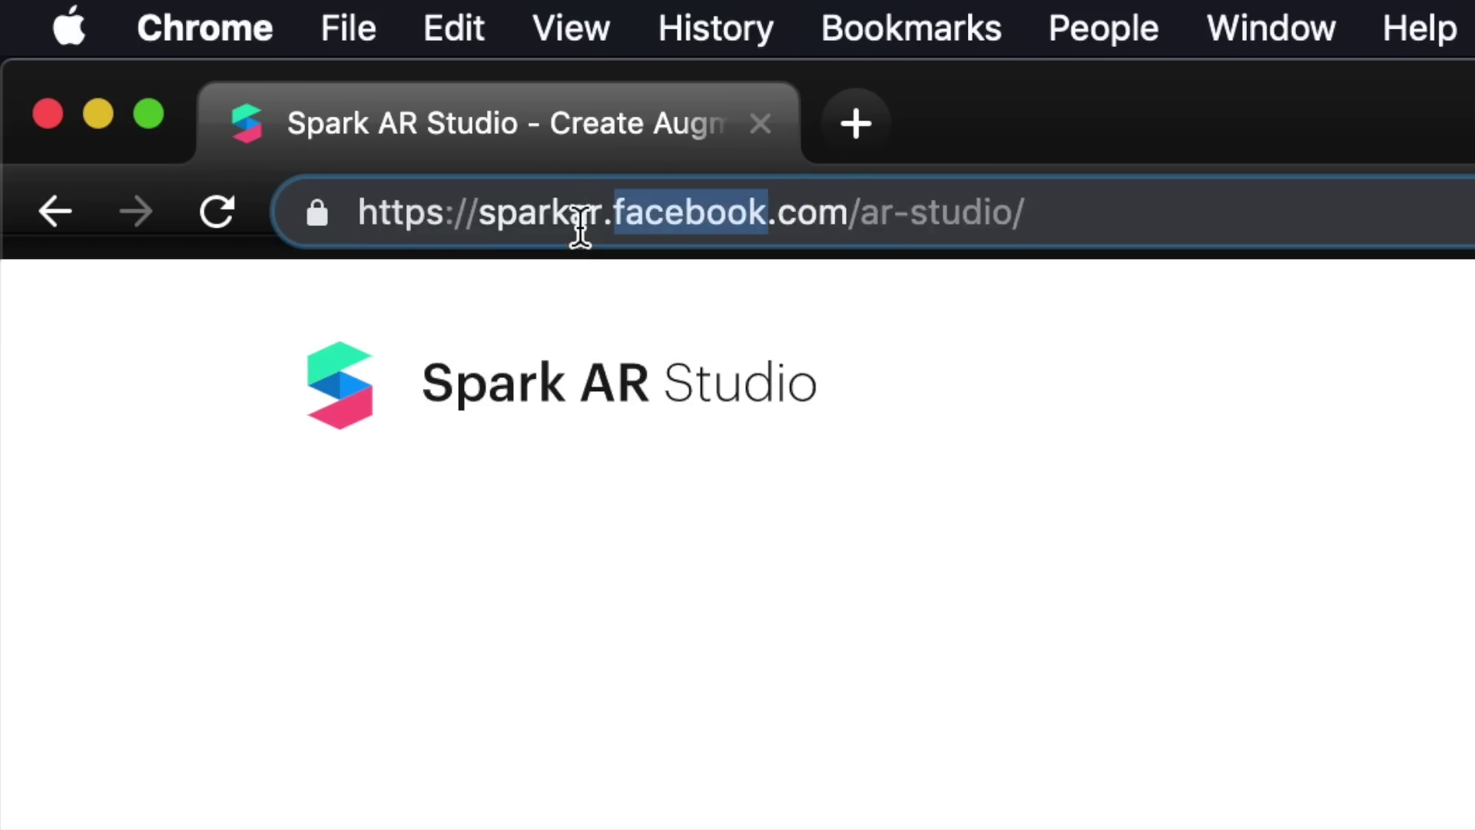
{"action": "key", "text": "Escape"}
{"action": "left_click", "coordinate": [112, 121]}
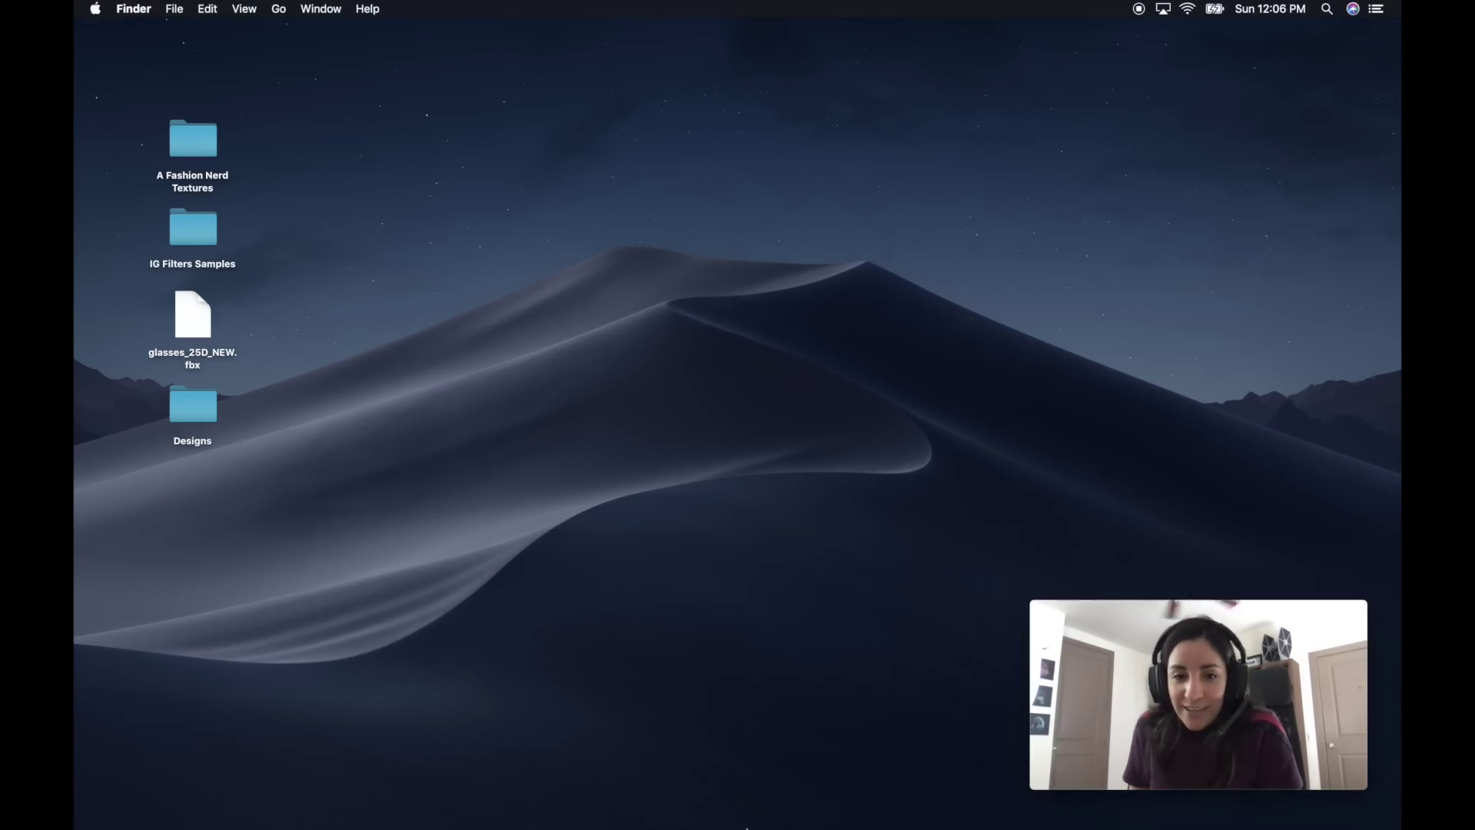
Launch Spark AR Studio, create a blank project, and enlarge the workspace window and the device preview
{"action": "mouse_move", "coordinate": [707, 826]}
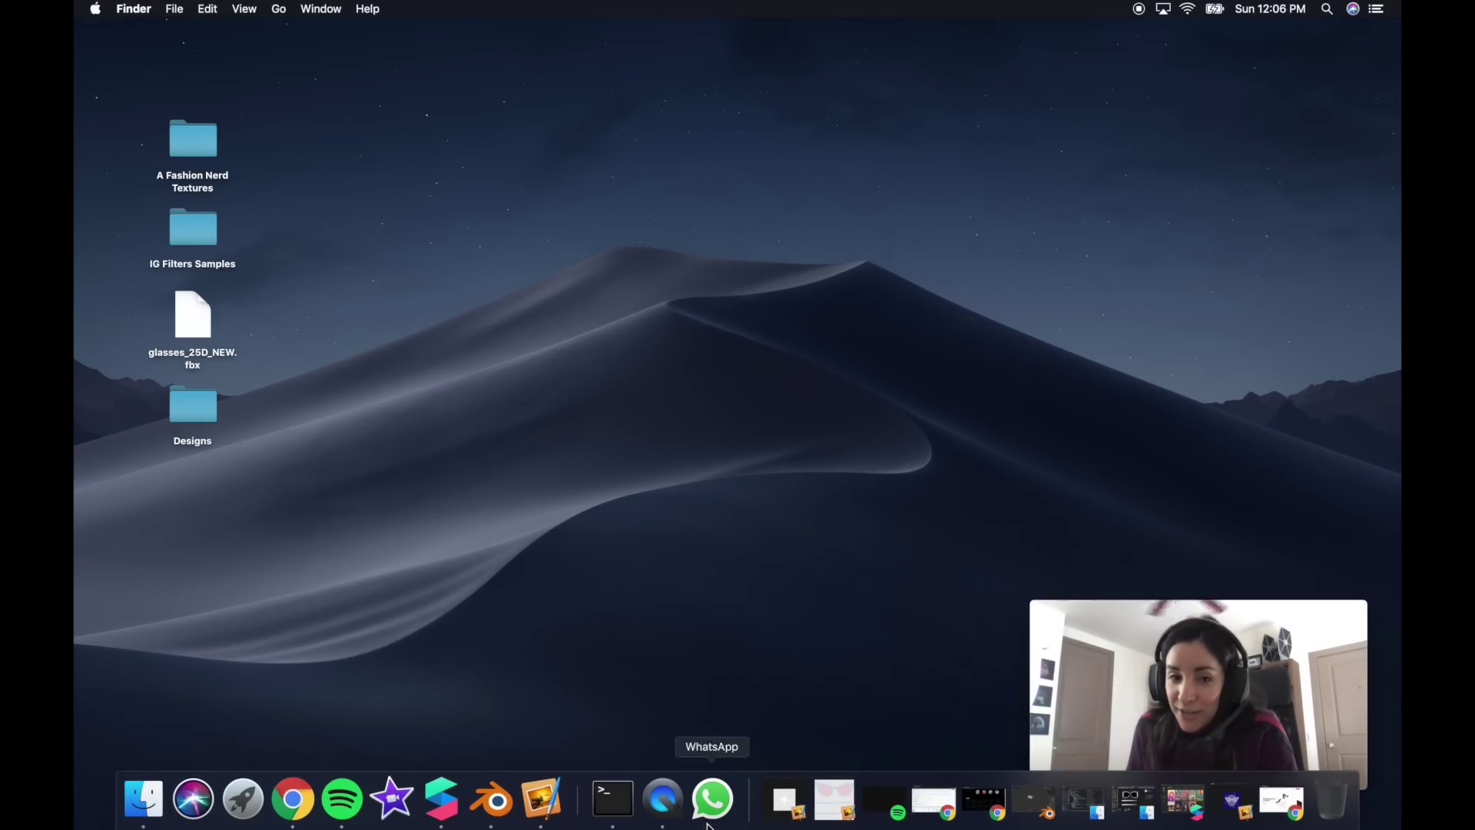
{"action": "left_click", "coordinate": [464, 811]}
{"action": "left_click_drag", "start_coordinate": [849, 164], "coordinate": [842, 101]}
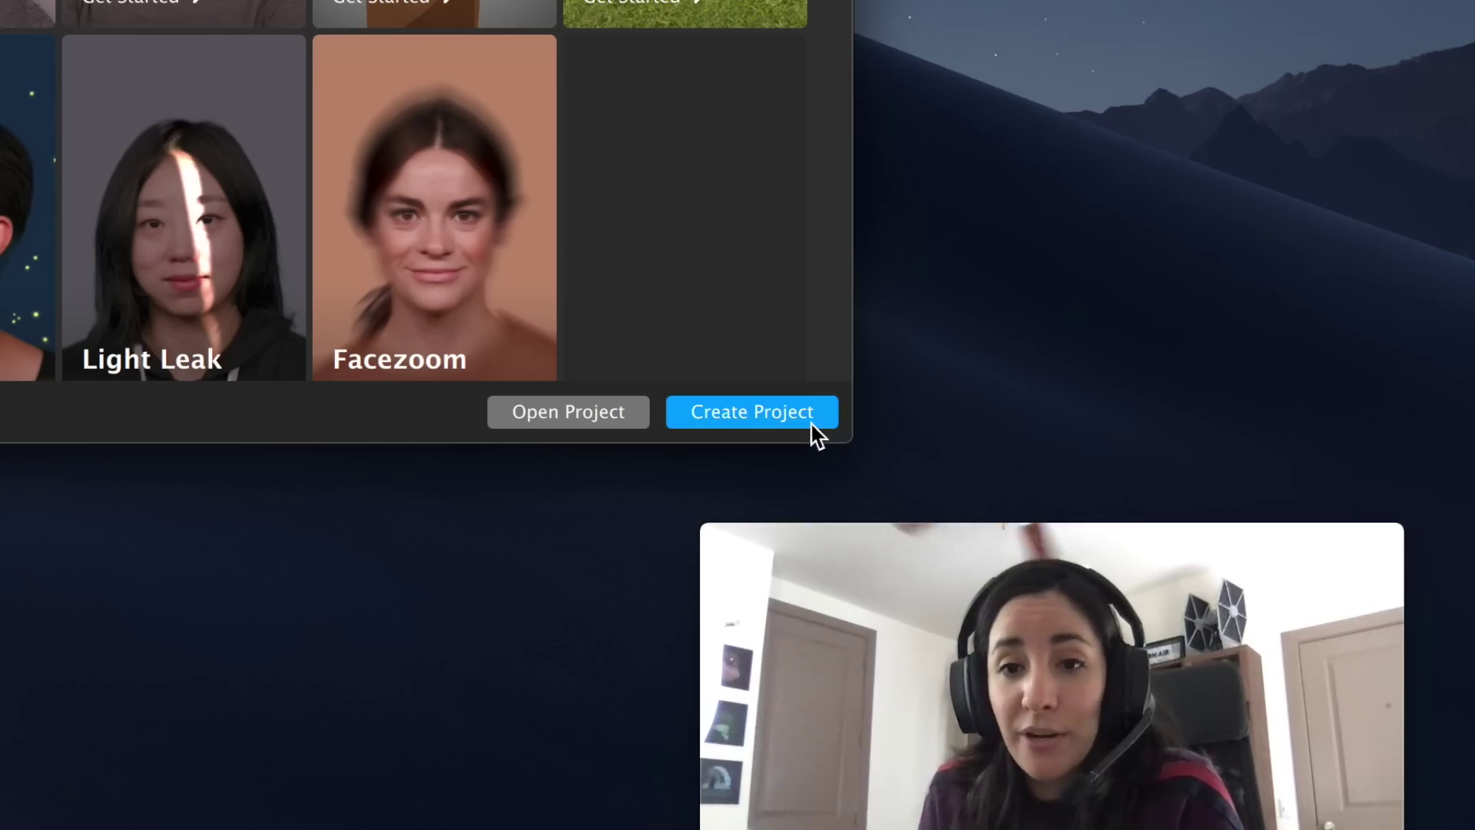
{"action": "left_click", "coordinate": [1081, 547]}
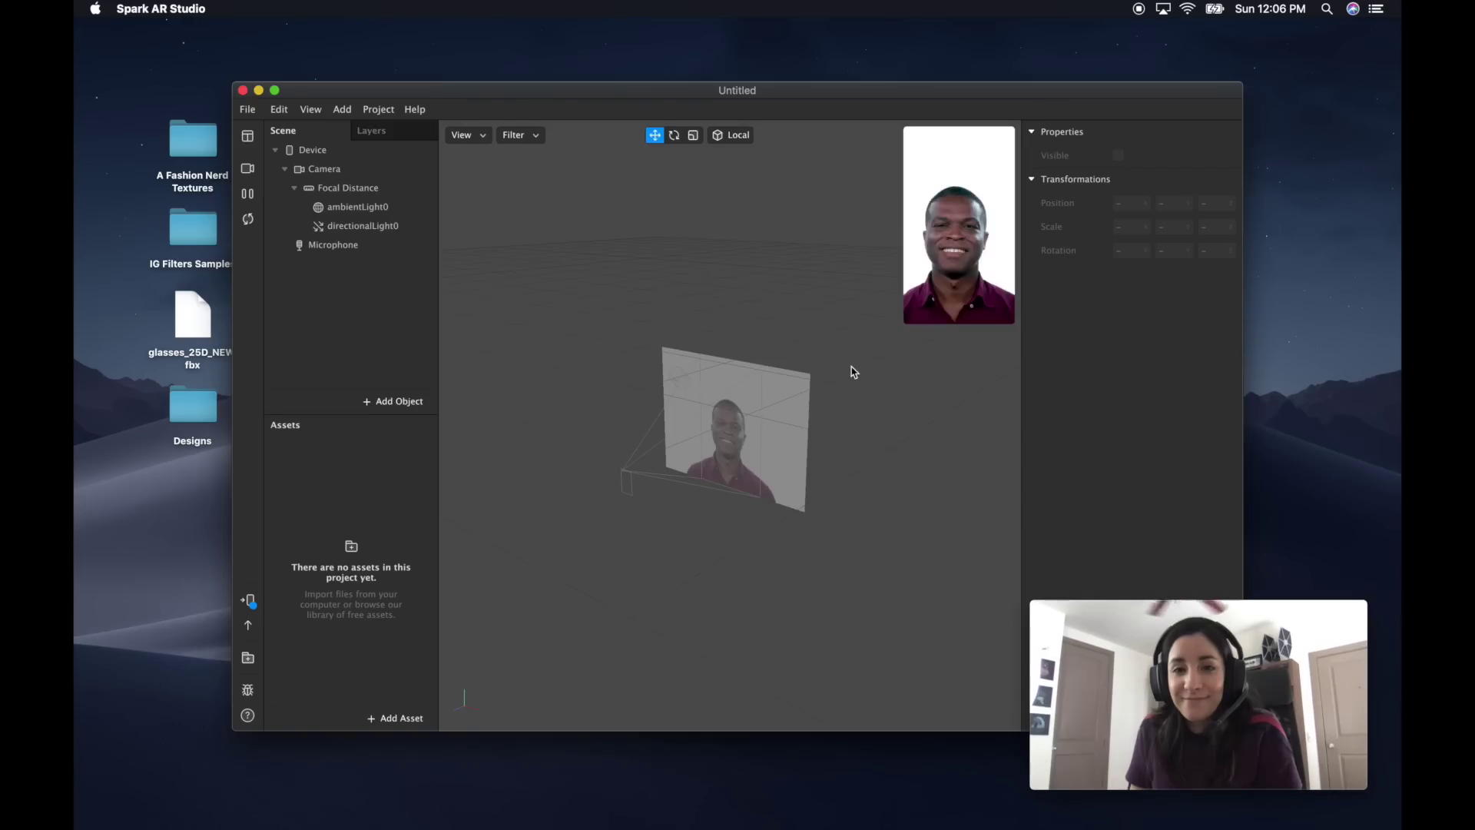
{"action": "double_click", "coordinate": [1020, 91]}
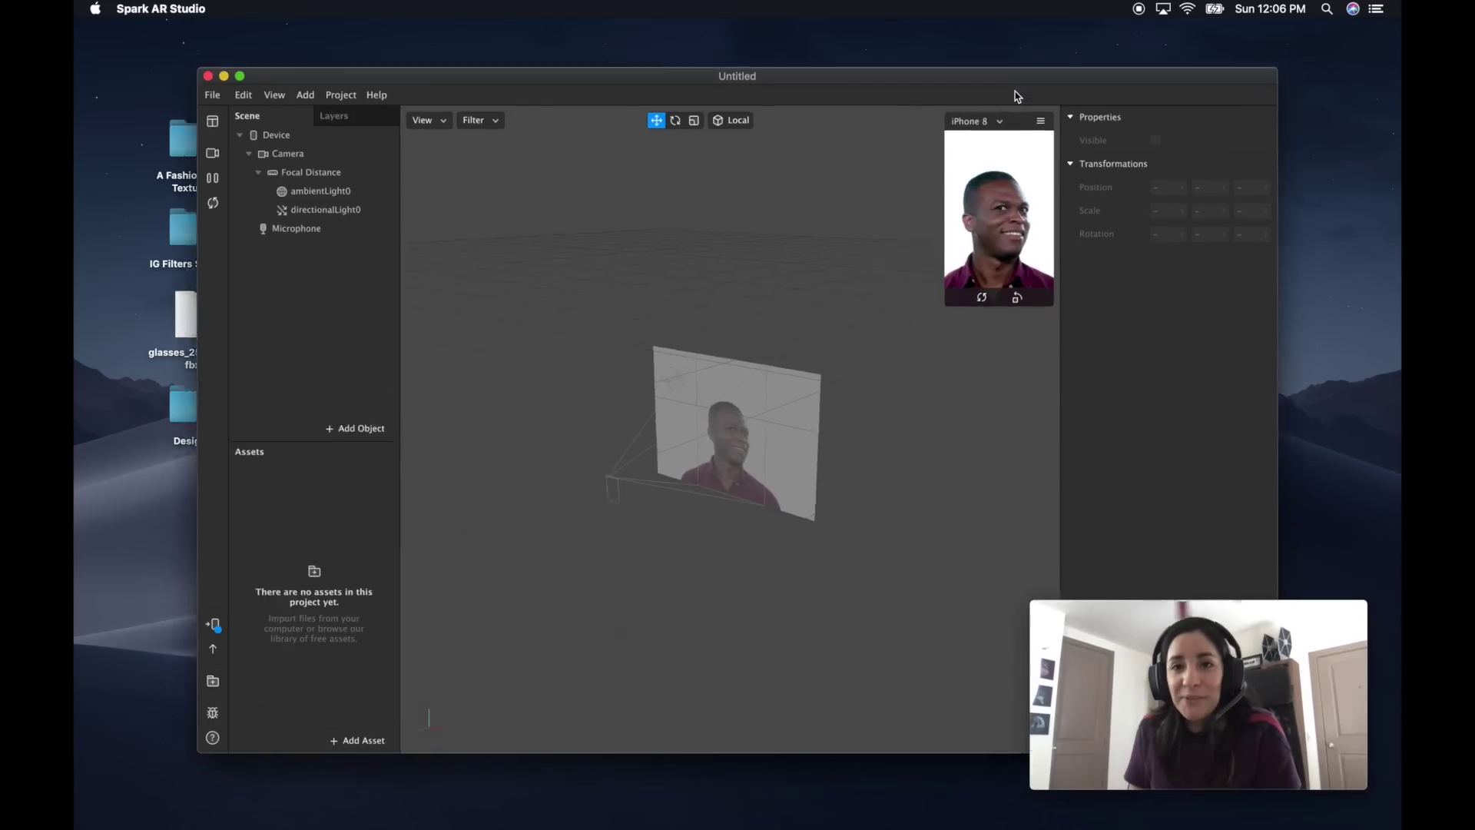
{"action": "left_click_drag", "start_coordinate": [1063, 261], "coordinate": [971, 421]}
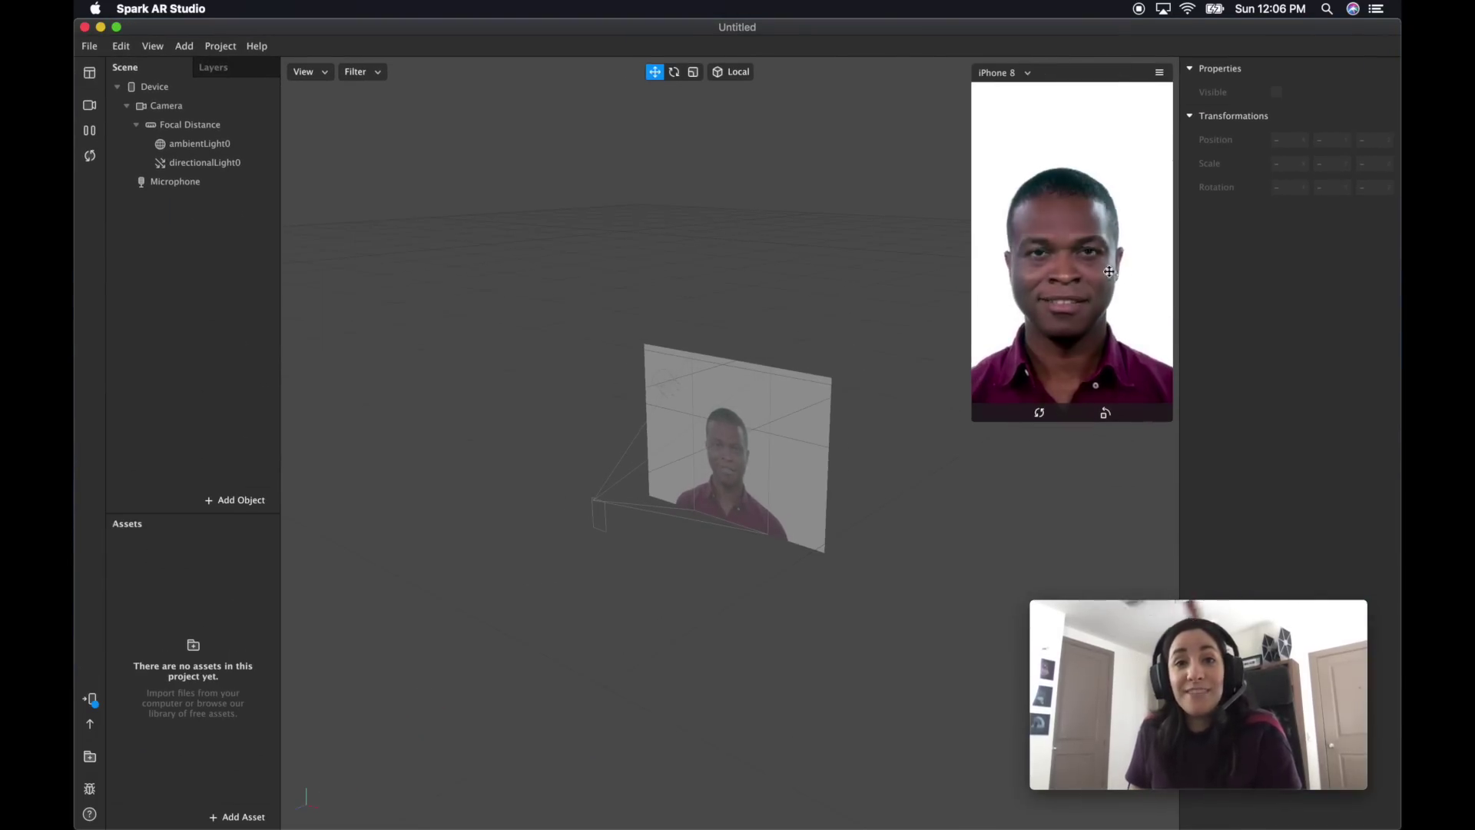
Switch the preview's video source to the FaceTime HD Camera and close the separate Movie Recording window
{"action": "left_click", "coordinate": [90, 107]}
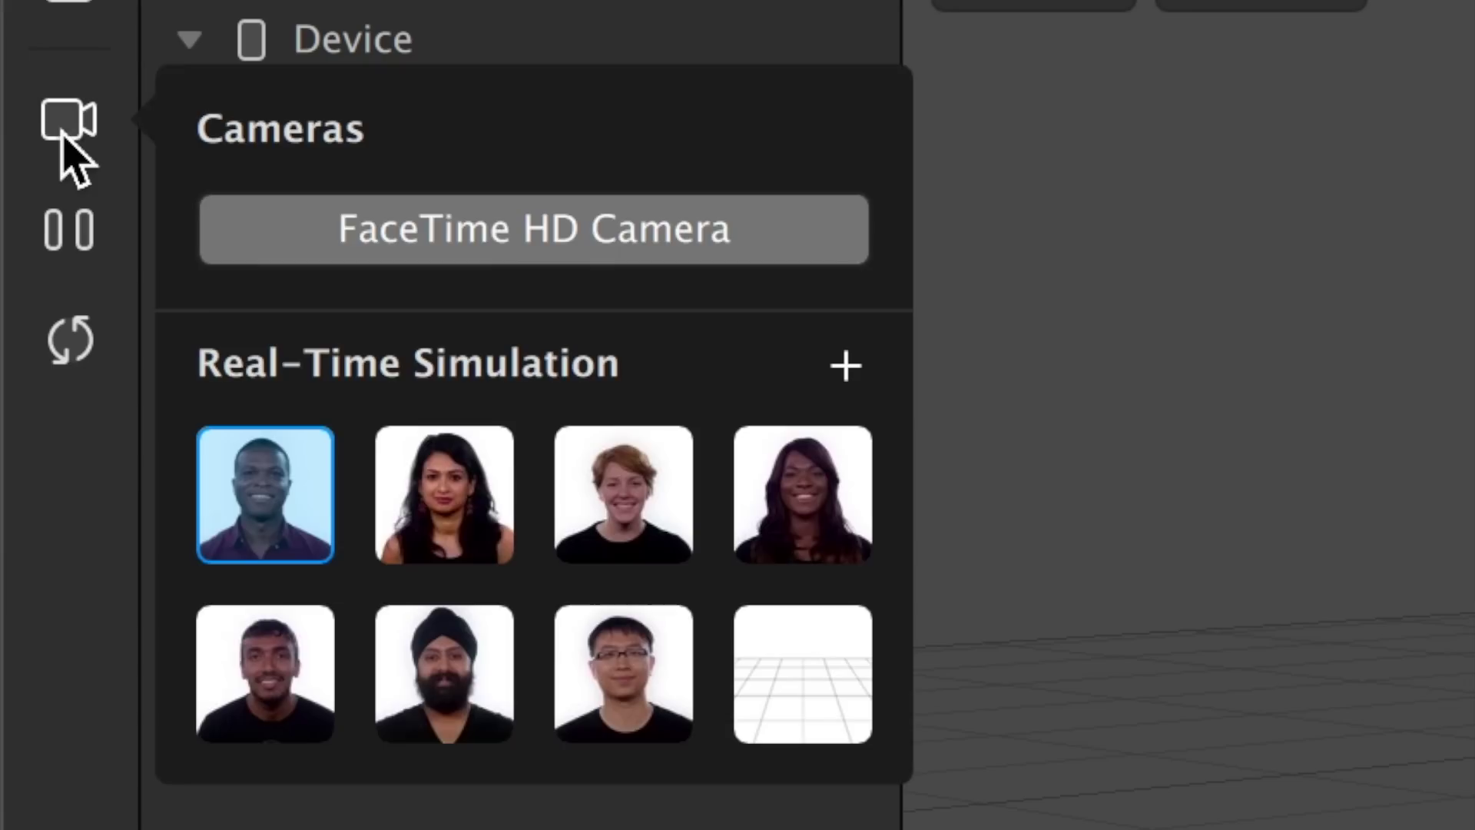
{"action": "left_click", "coordinate": [338, 235]}
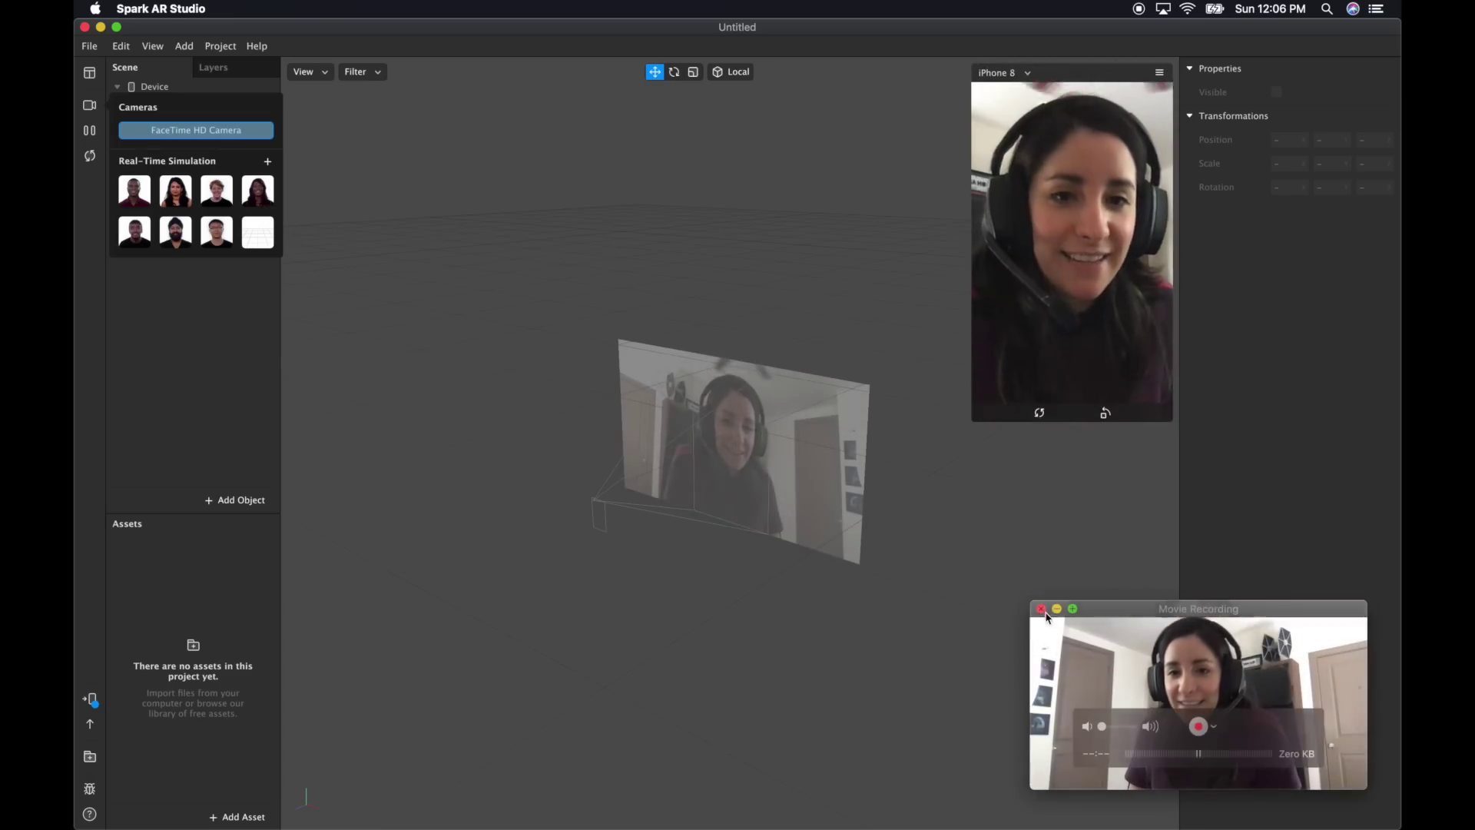
{"action": "left_click", "coordinate": [1042, 609]}
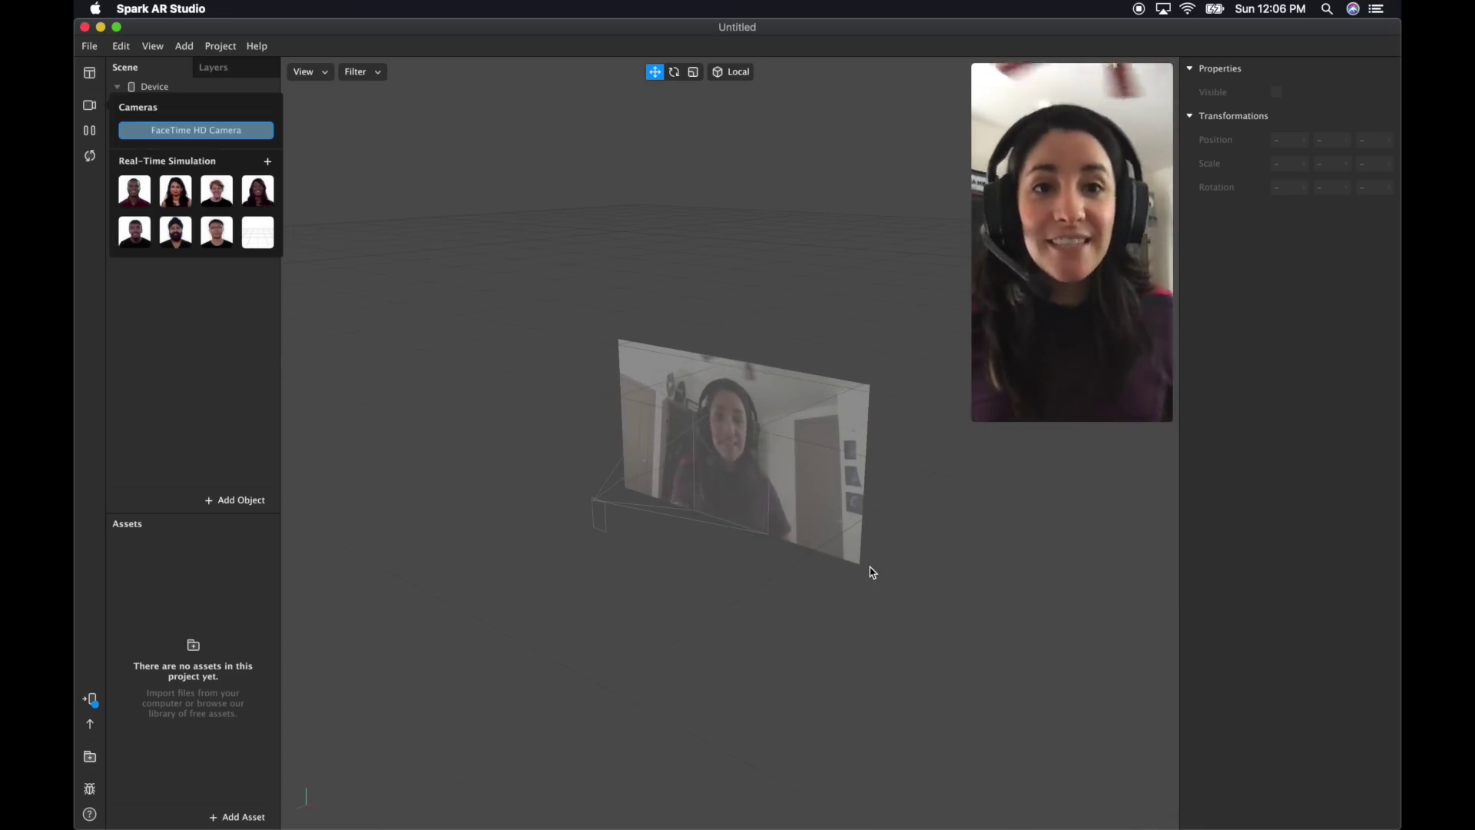
{"action": "left_click", "coordinate": [159, 319]}
Add a Face Tracker under Focal Distance in the scene
{"action": "left_click", "coordinate": [205, 124]}
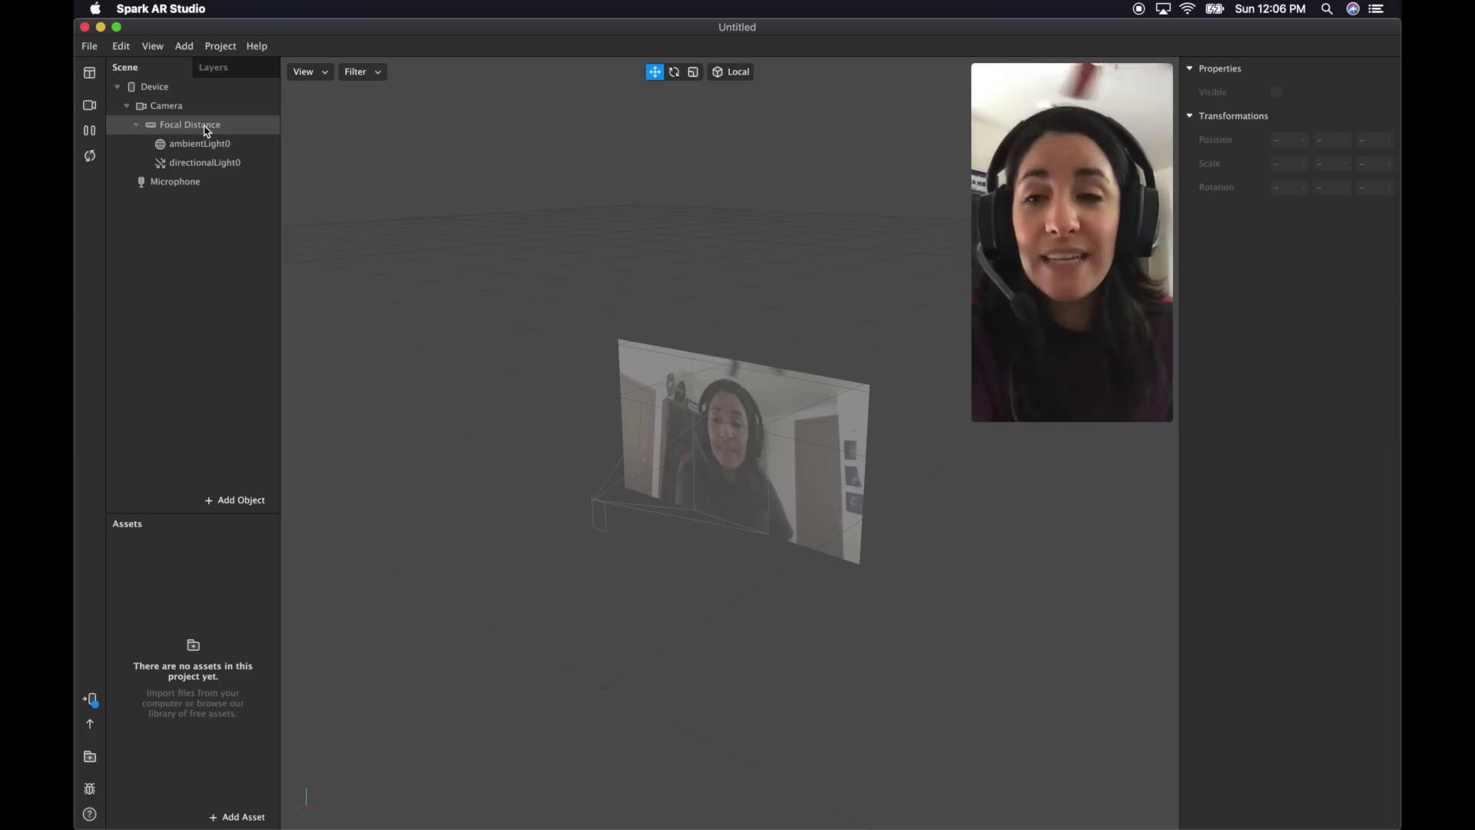
{"action": "right_click", "coordinate": [204, 126]}
{"action": "mouse_move", "coordinate": [234, 146]}
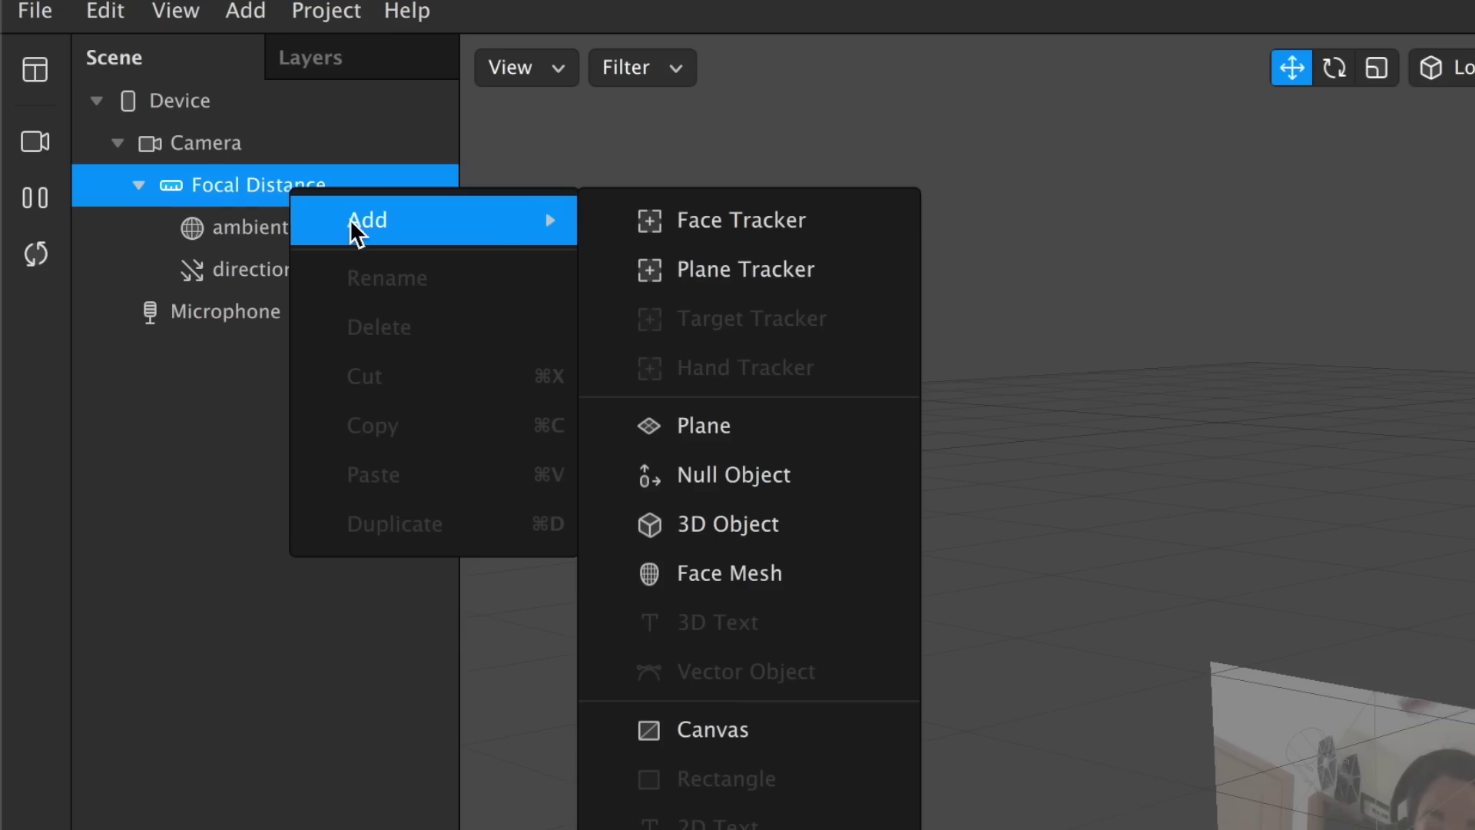
{"action": "left_click", "coordinate": [710, 231]}
Add a Face Mesh as a child of the face tracker
{"action": "right_click", "coordinate": [285, 321]}
{"action": "mouse_move", "coordinate": [351, 353]}
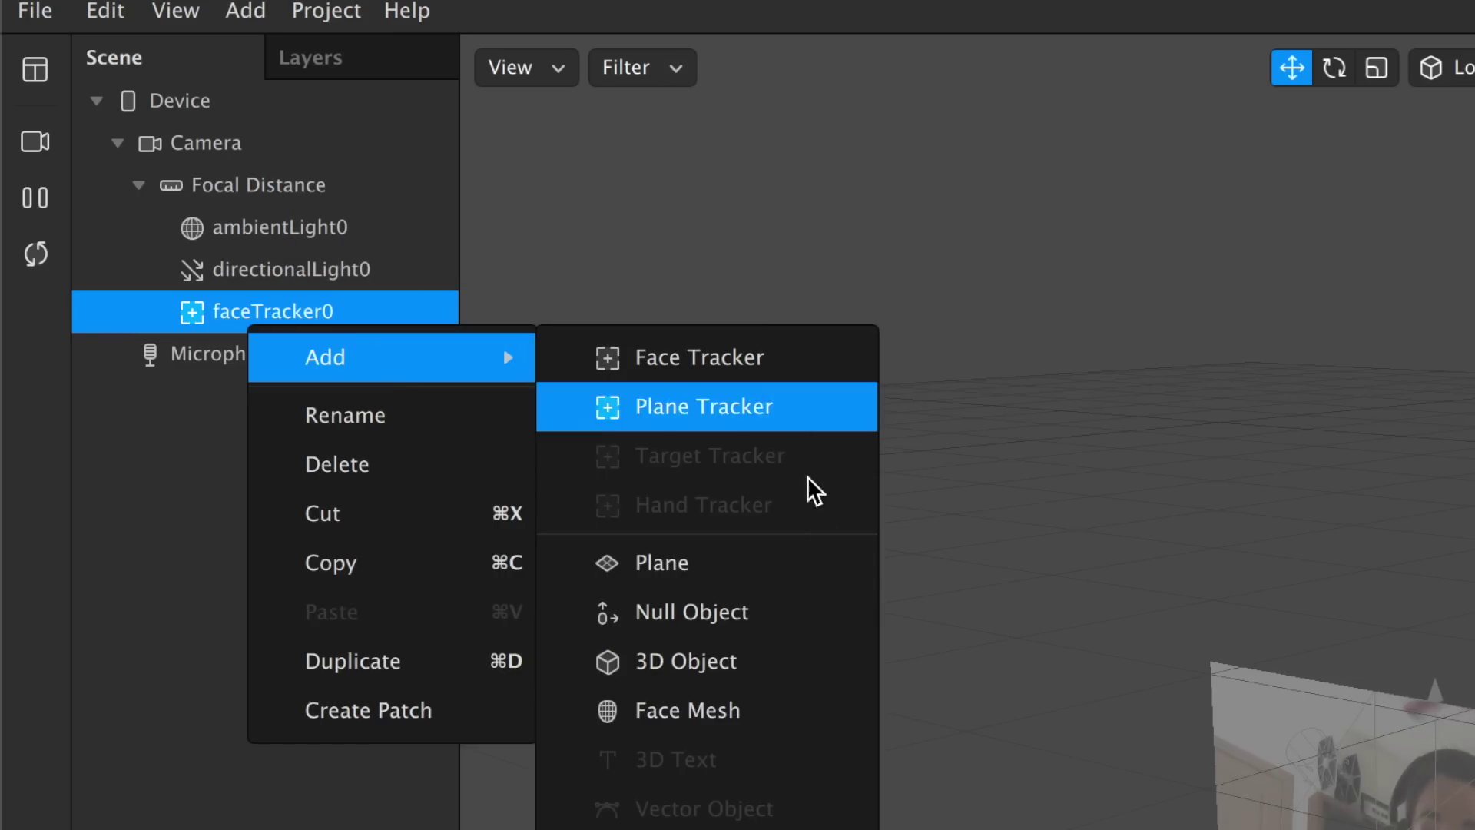
{"action": "left_click", "coordinate": [773, 726]}
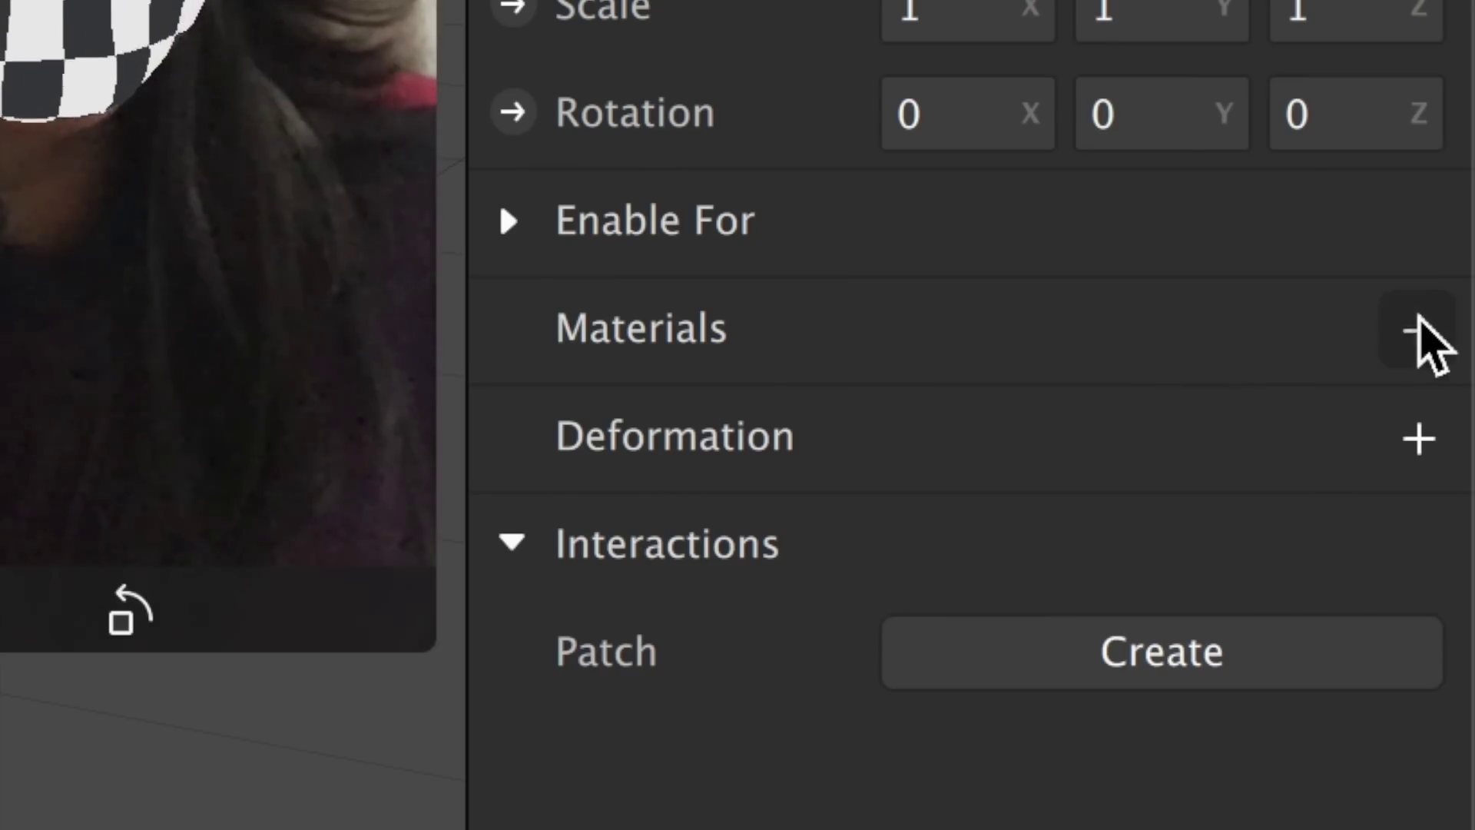
Create a new material for the face mesh and rename it smooth_mat
{"action": "left_click", "coordinate": [1388, 351]}
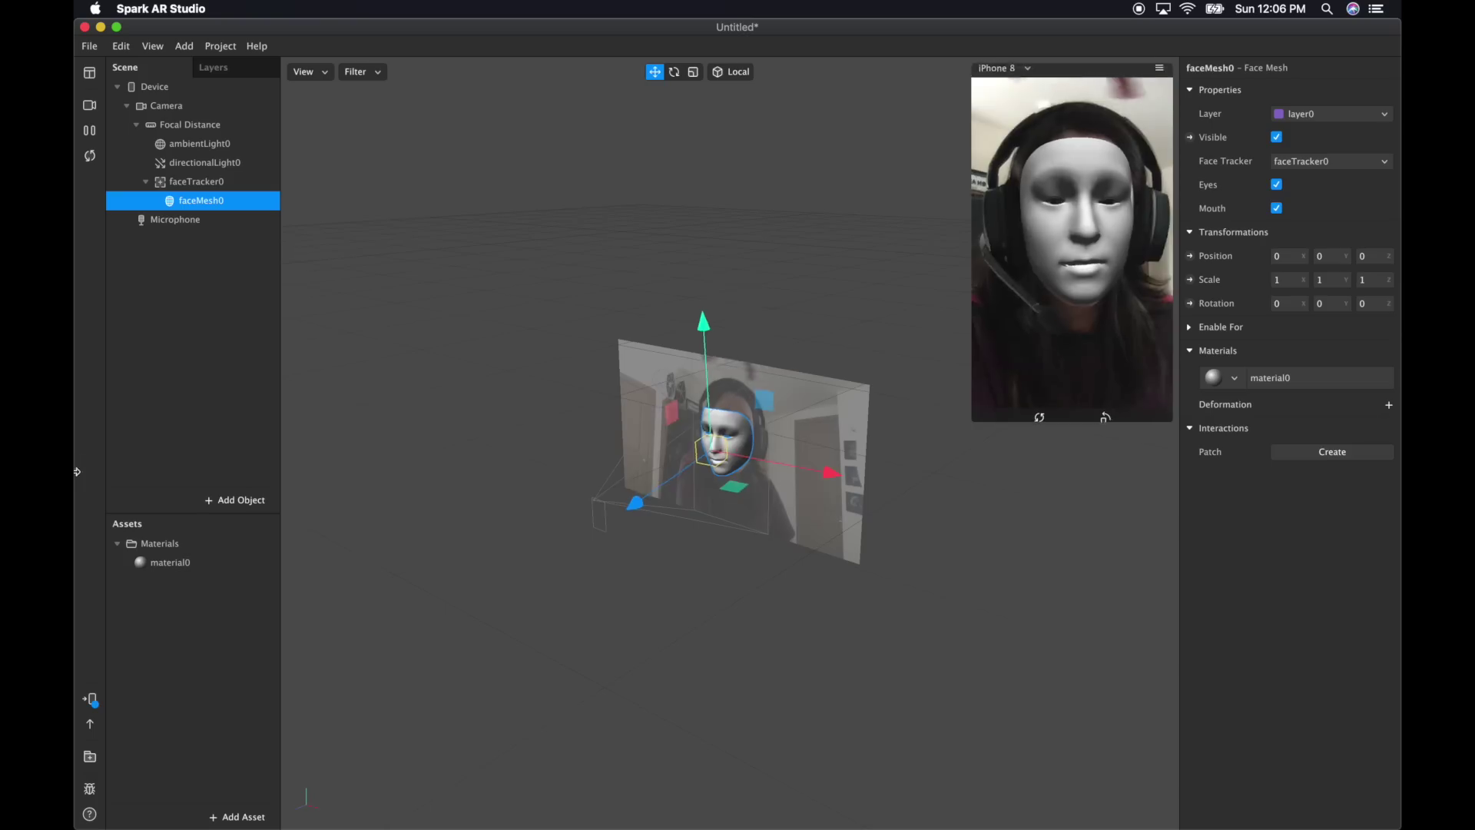
{"action": "right_click", "coordinate": [146, 562]}
{"action": "left_click", "coordinate": [220, 579]}
{"action": "type", "text": "smooth_mat"}
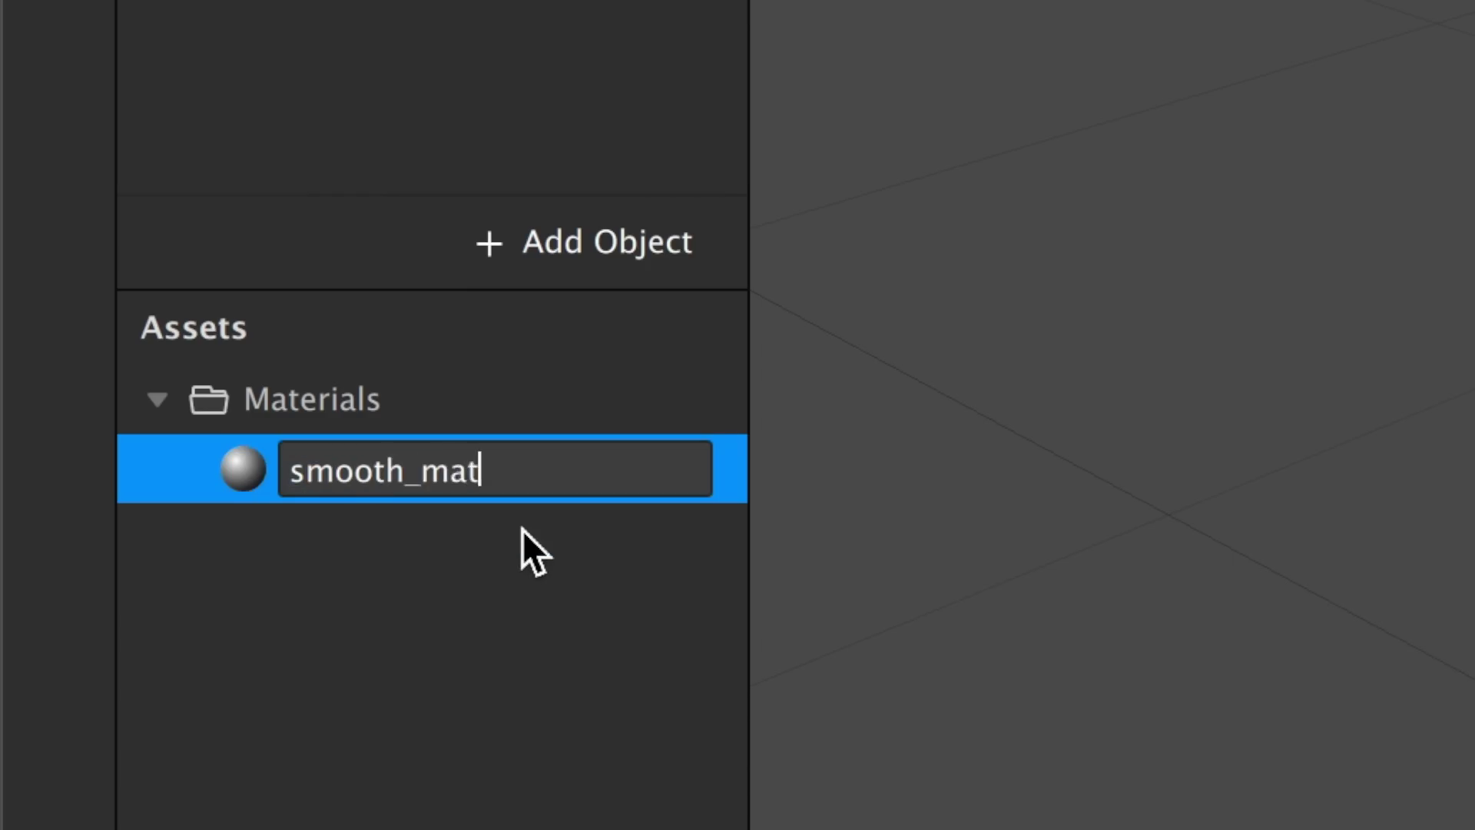
{"action": "key", "text": "Return"}
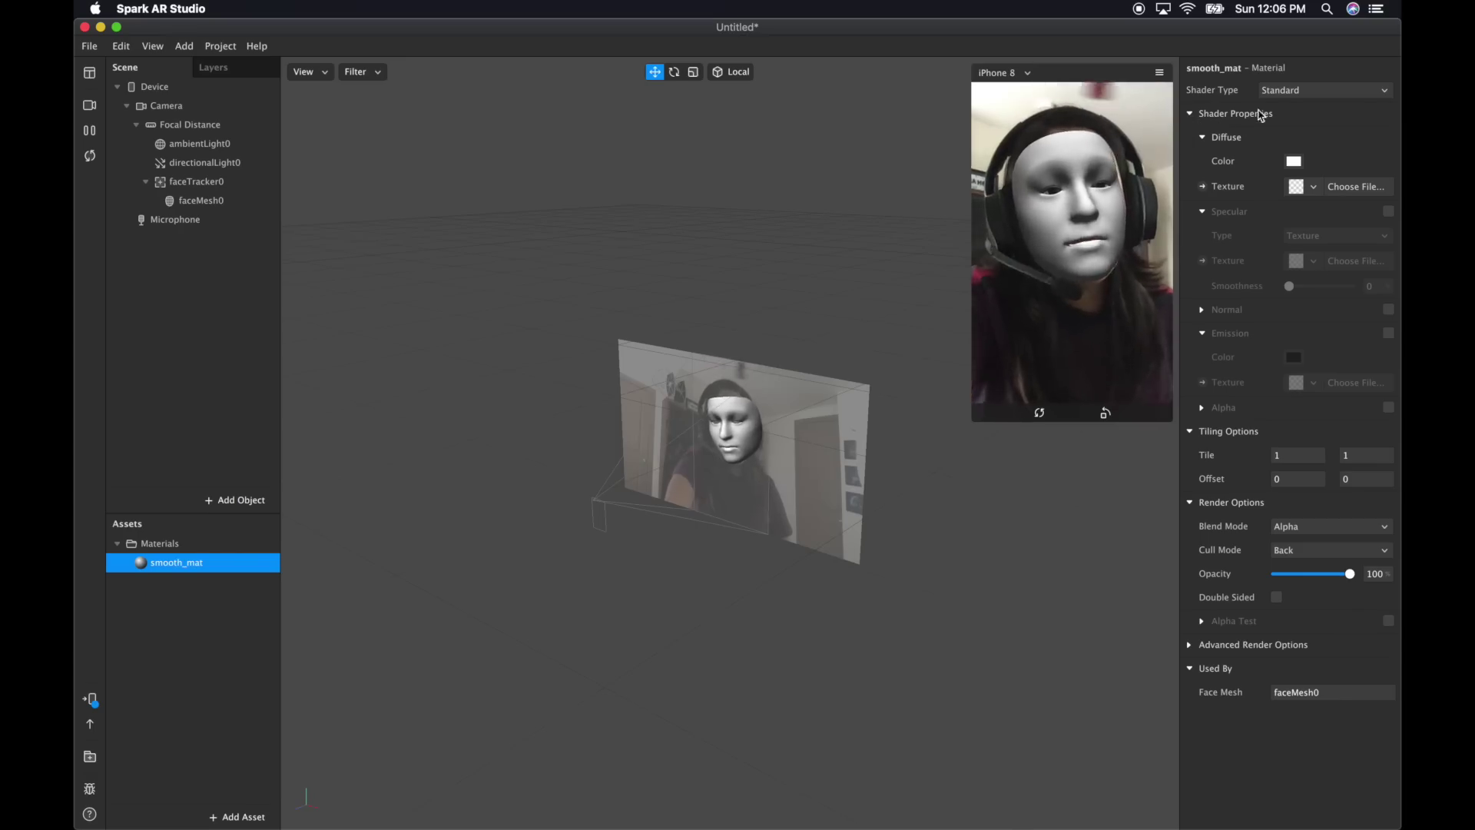
Change the smooth_mat shader type to Retouching and set Skin Smoothing to 25%
{"action": "left_click", "coordinate": [1354, 91]}
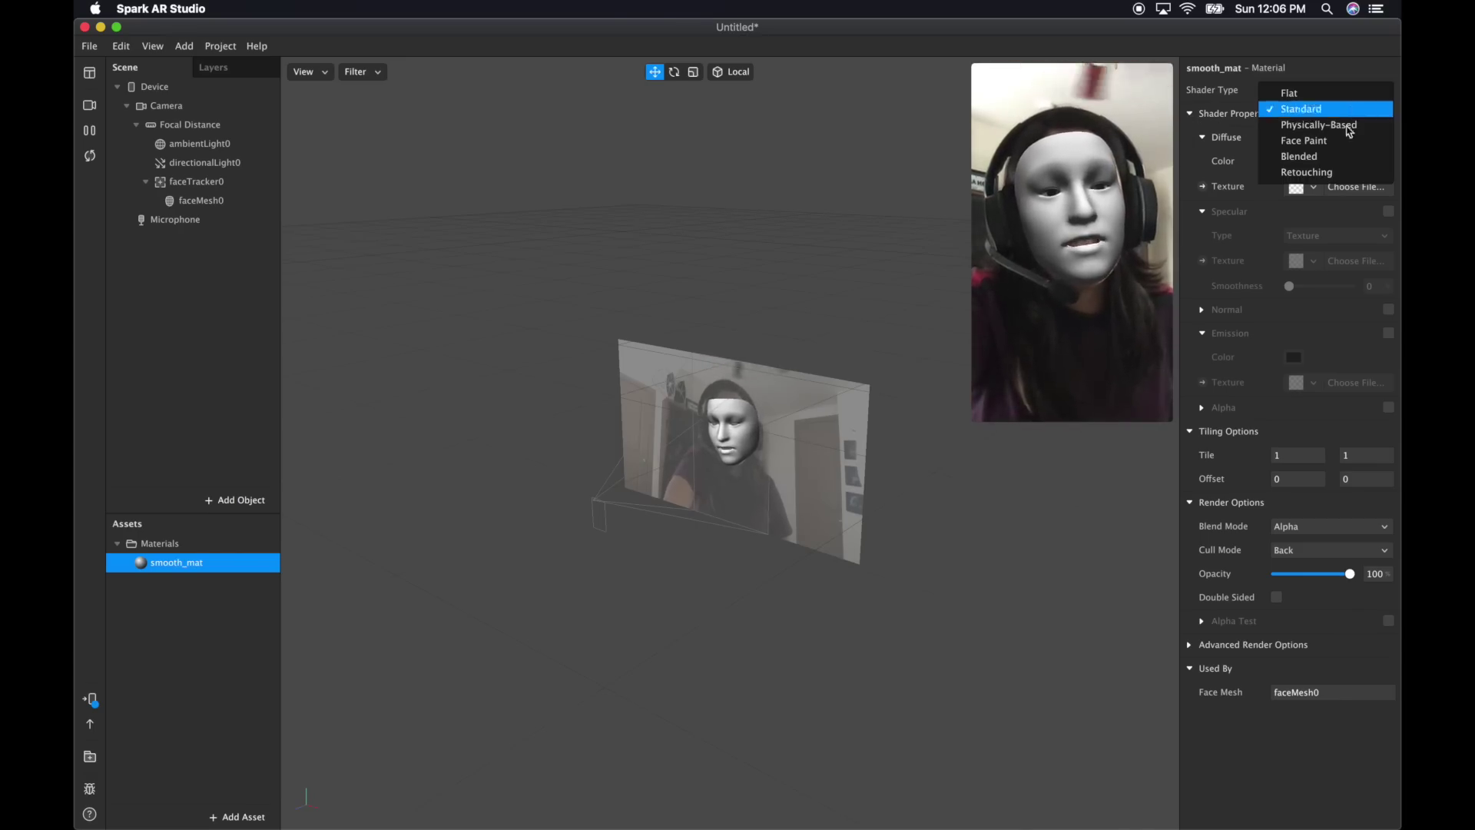
{"action": "left_click", "coordinate": [1341, 172]}
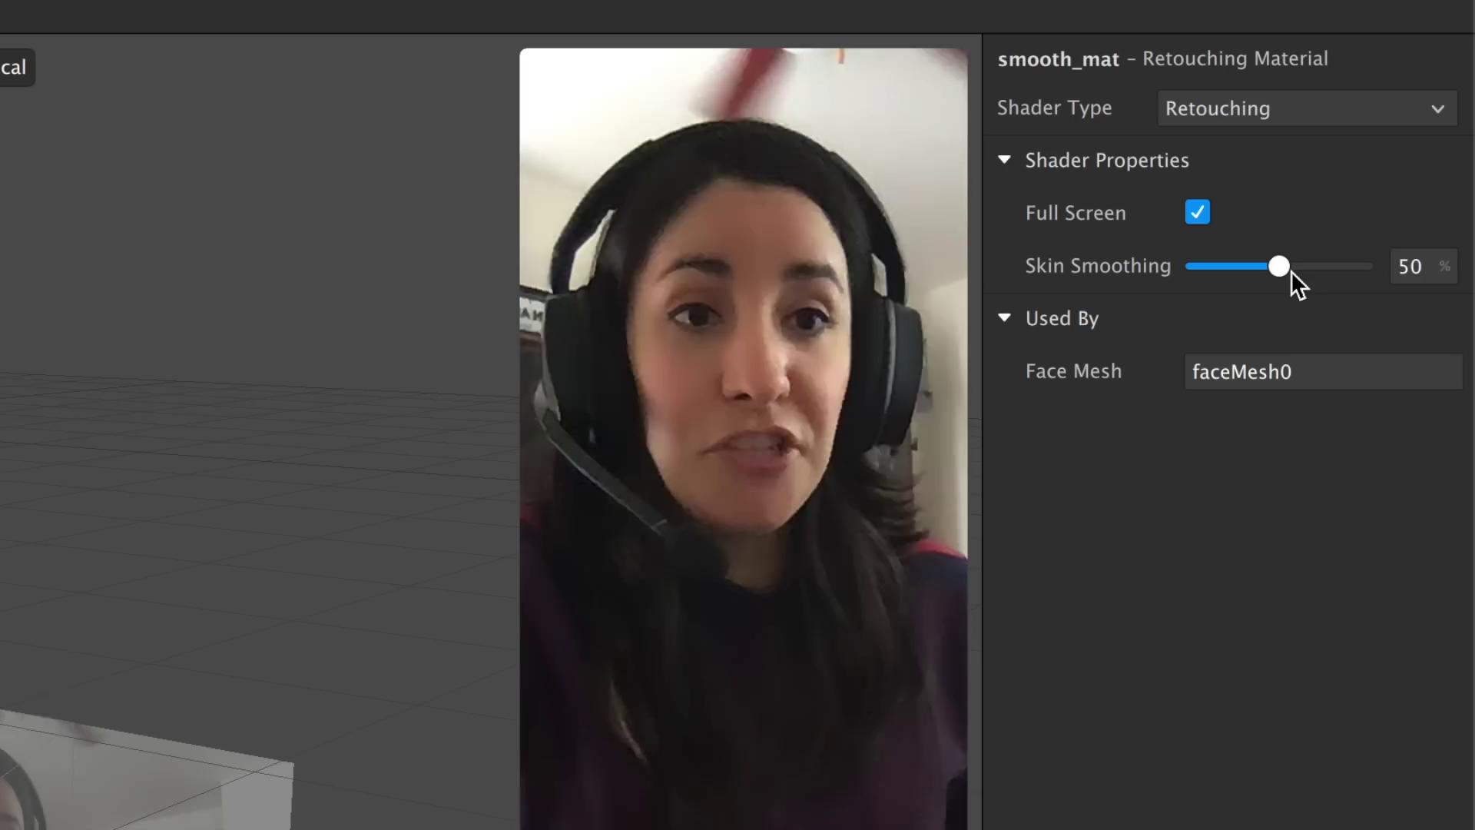
{"action": "left_click_drag", "start_coordinate": [1318, 162], "coordinate": [1357, 161]}
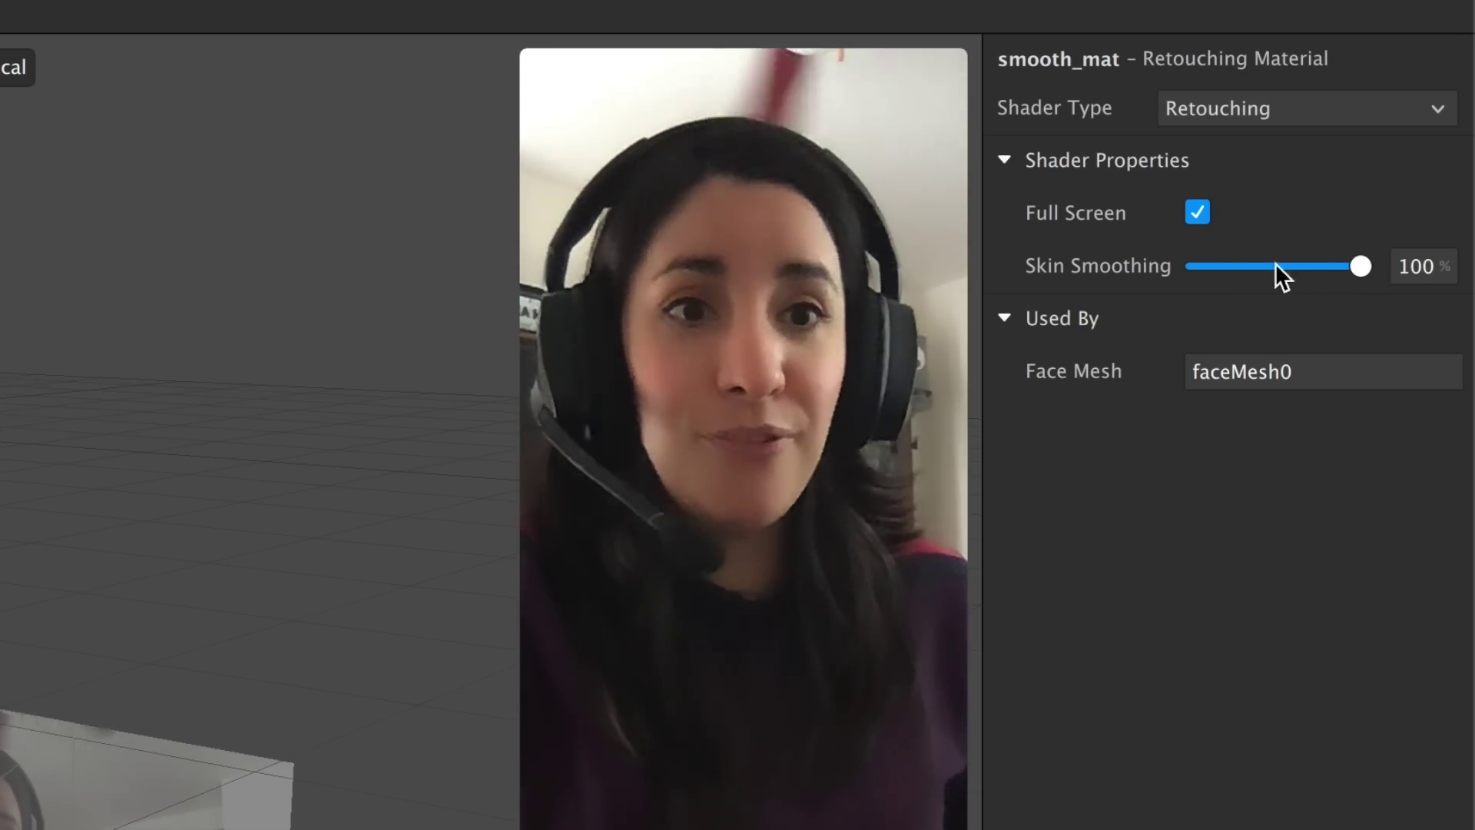
{"action": "left_click", "coordinate": [1238, 265]}
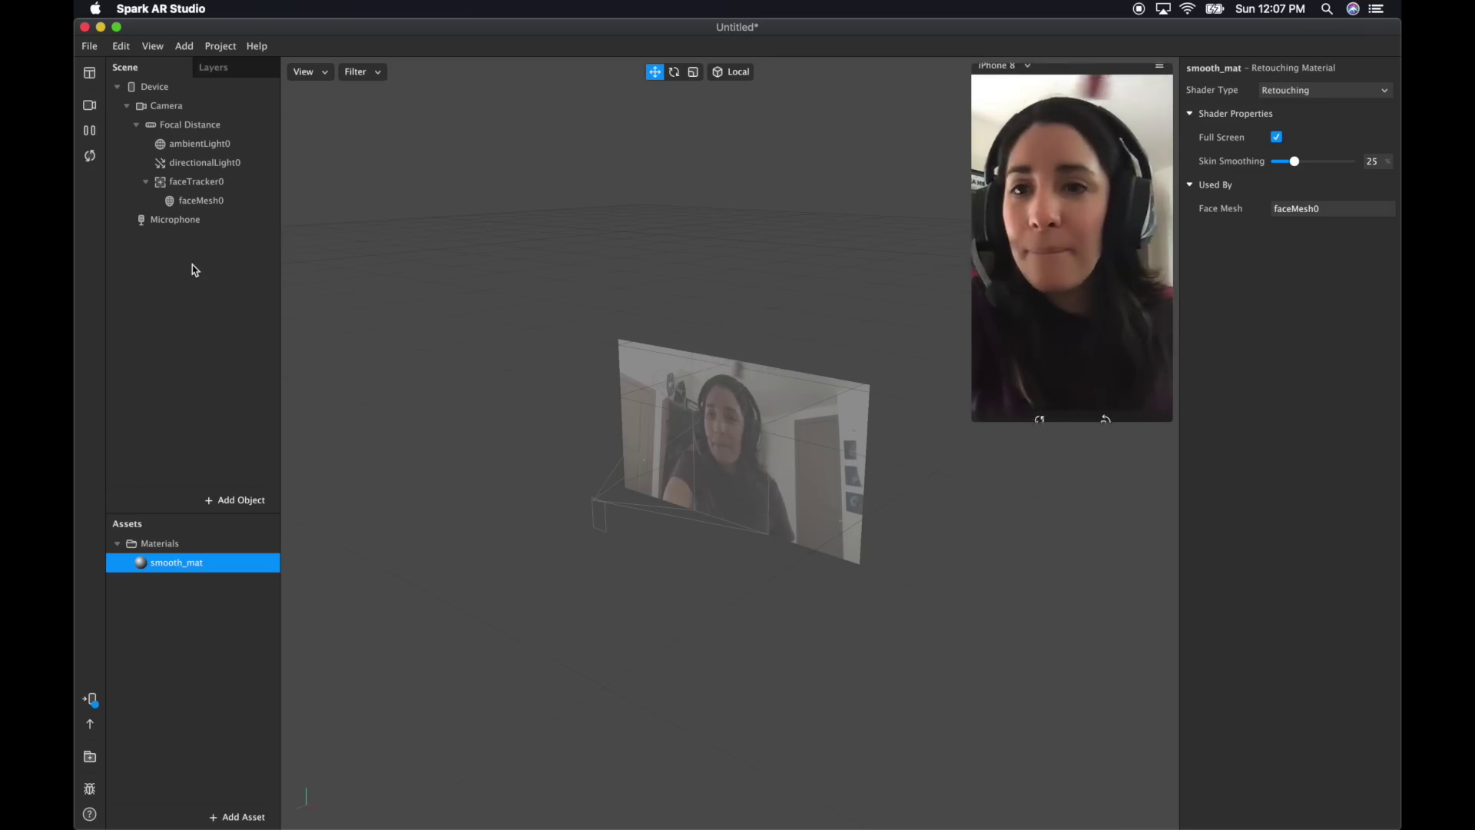
Narrow the Spark AR Studio window to expose the desktop files and open the IG Filters Samples folder
{"action": "left_click_drag", "start_coordinate": [77, 325], "coordinate": [275, 328]}
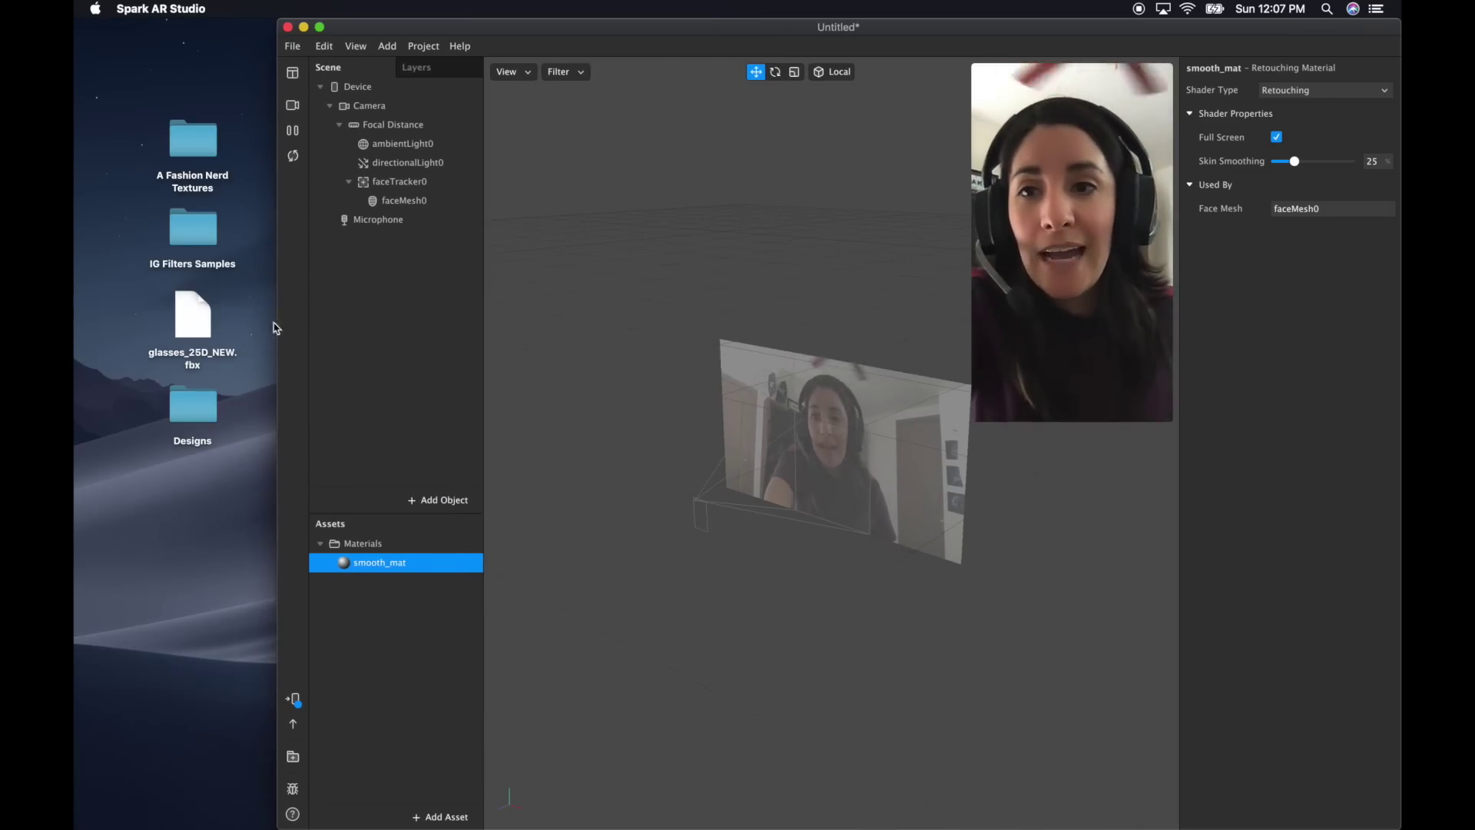
{"action": "left_click", "coordinate": [205, 240]}
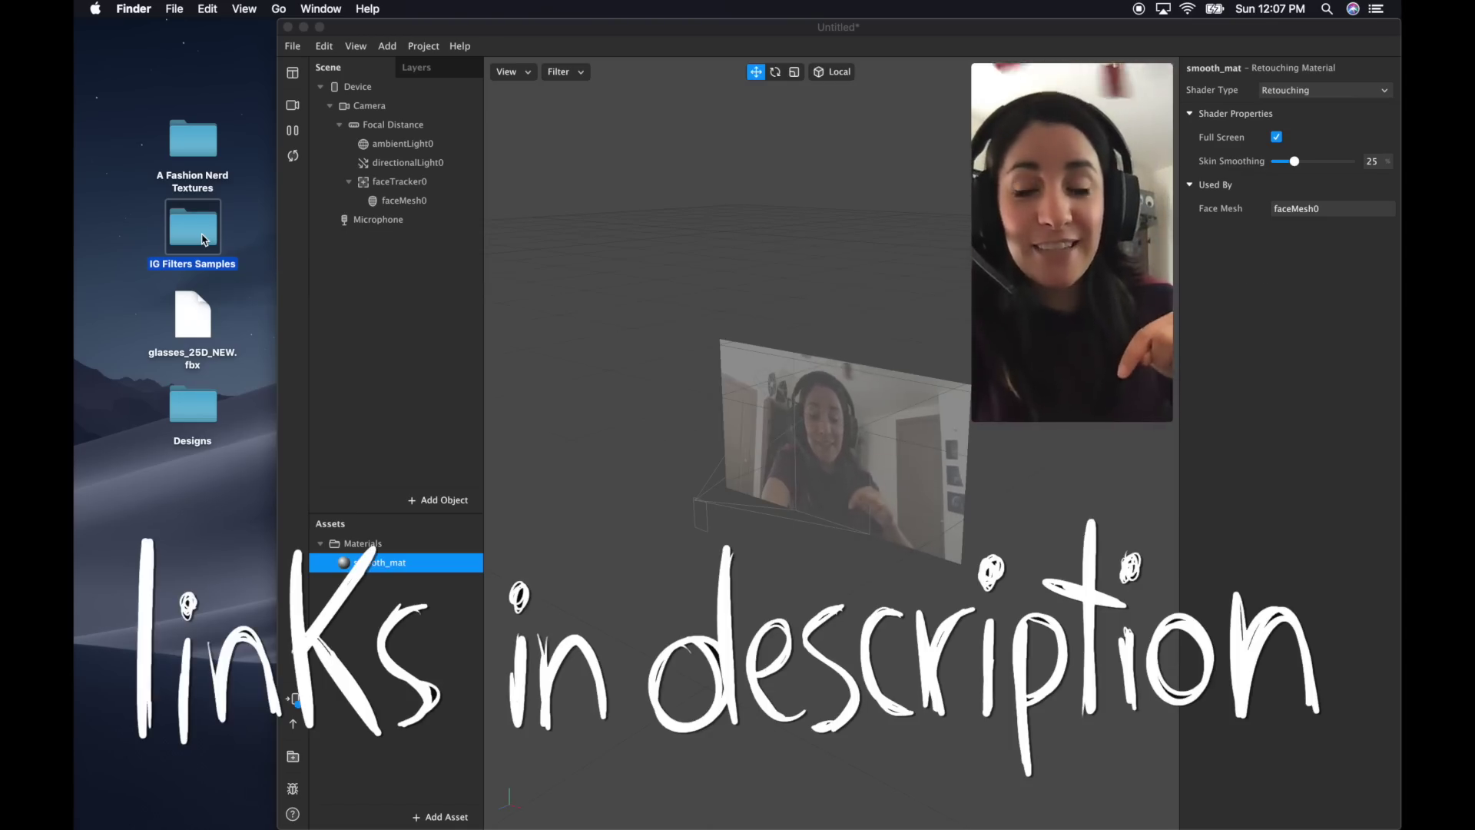
{"action": "double_click", "coordinate": [201, 244]}
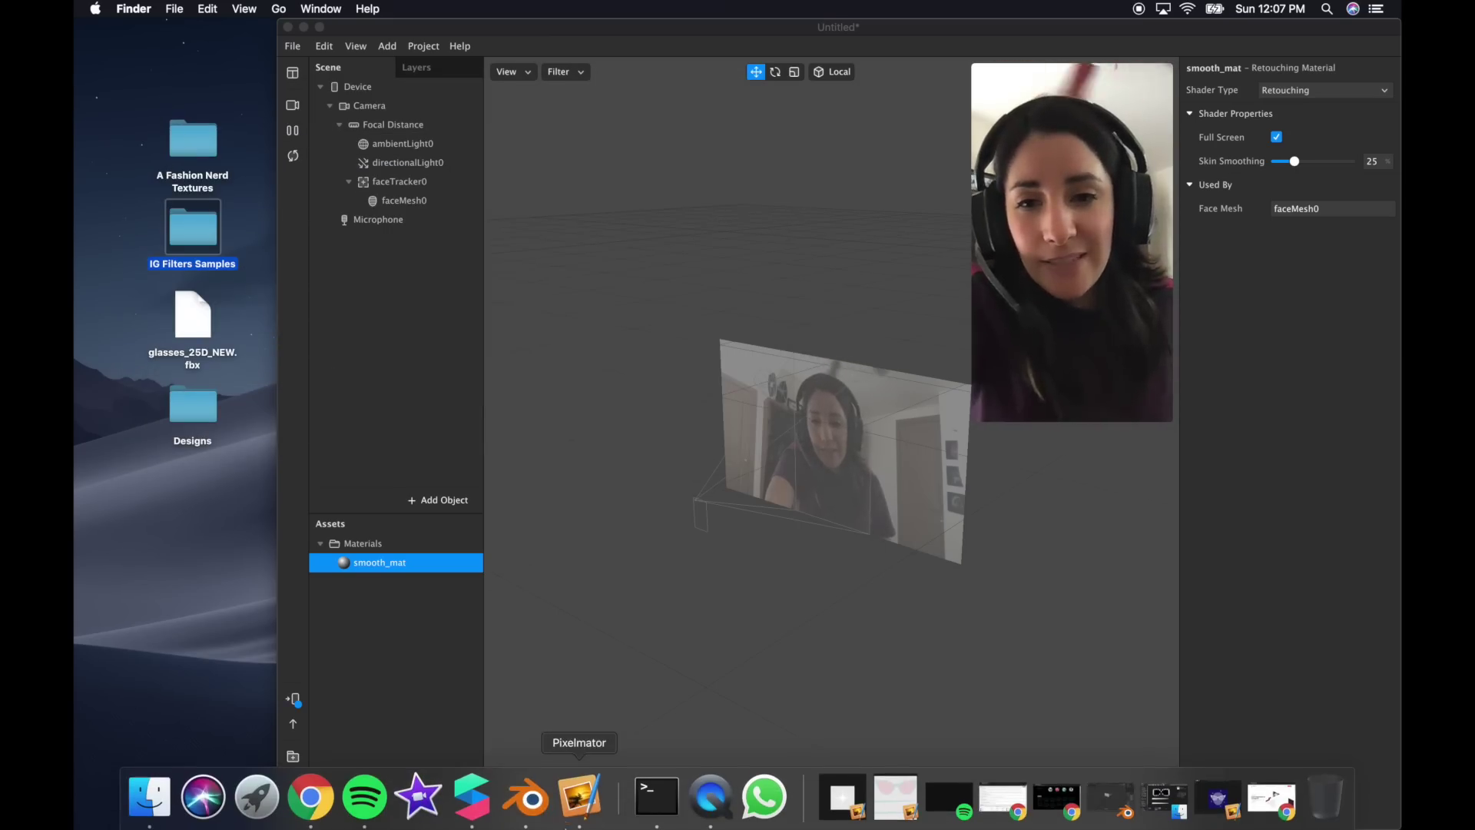
Switch to Blender, examine the glasses_25D model from another angle, and minimize the Blender window
{"action": "left_click", "coordinate": [526, 796]}
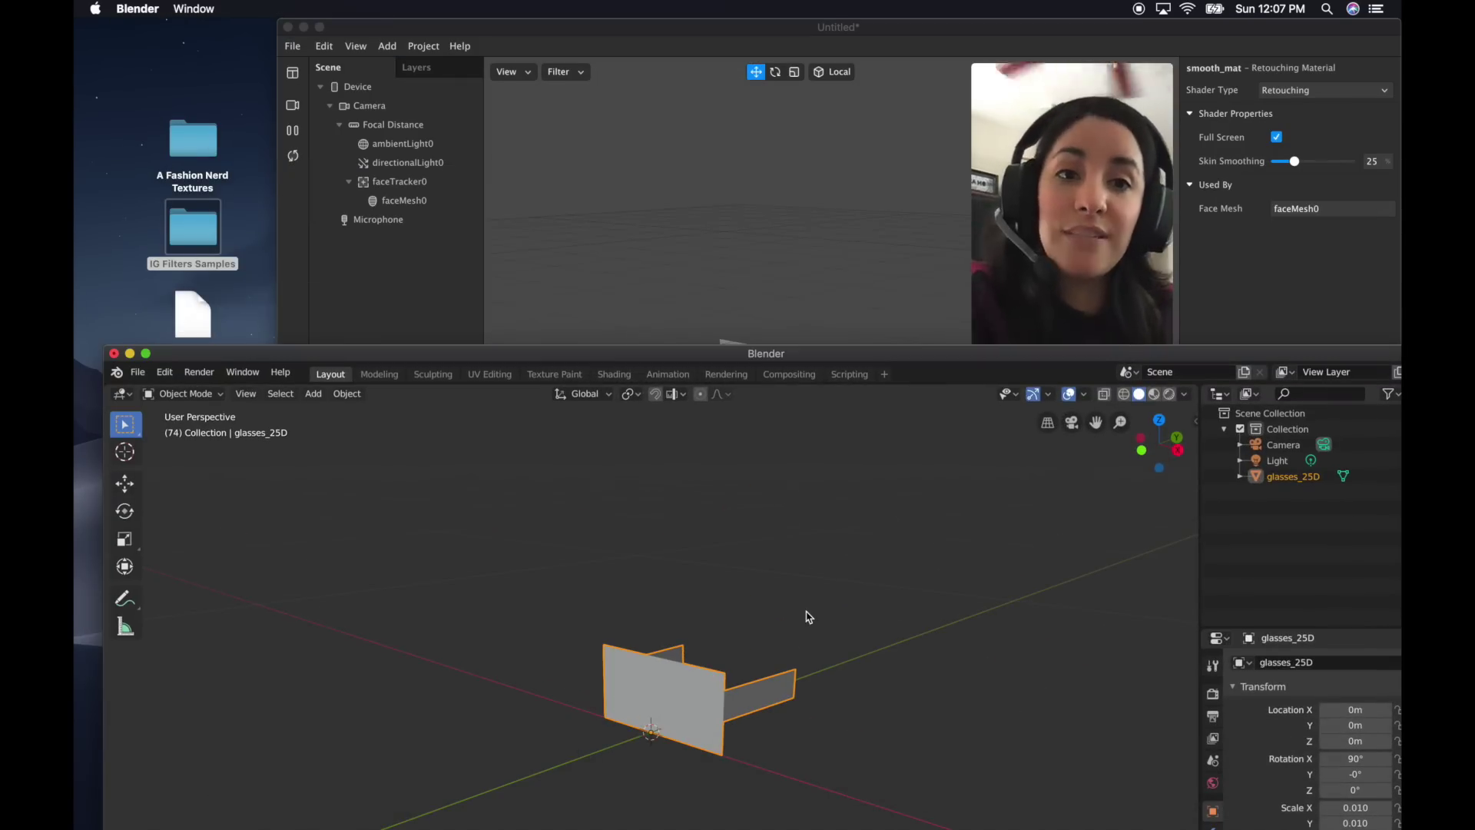
{"action": "middle_click_drag", "start_coordinate": [785, 716], "coordinate": [828, 725]}
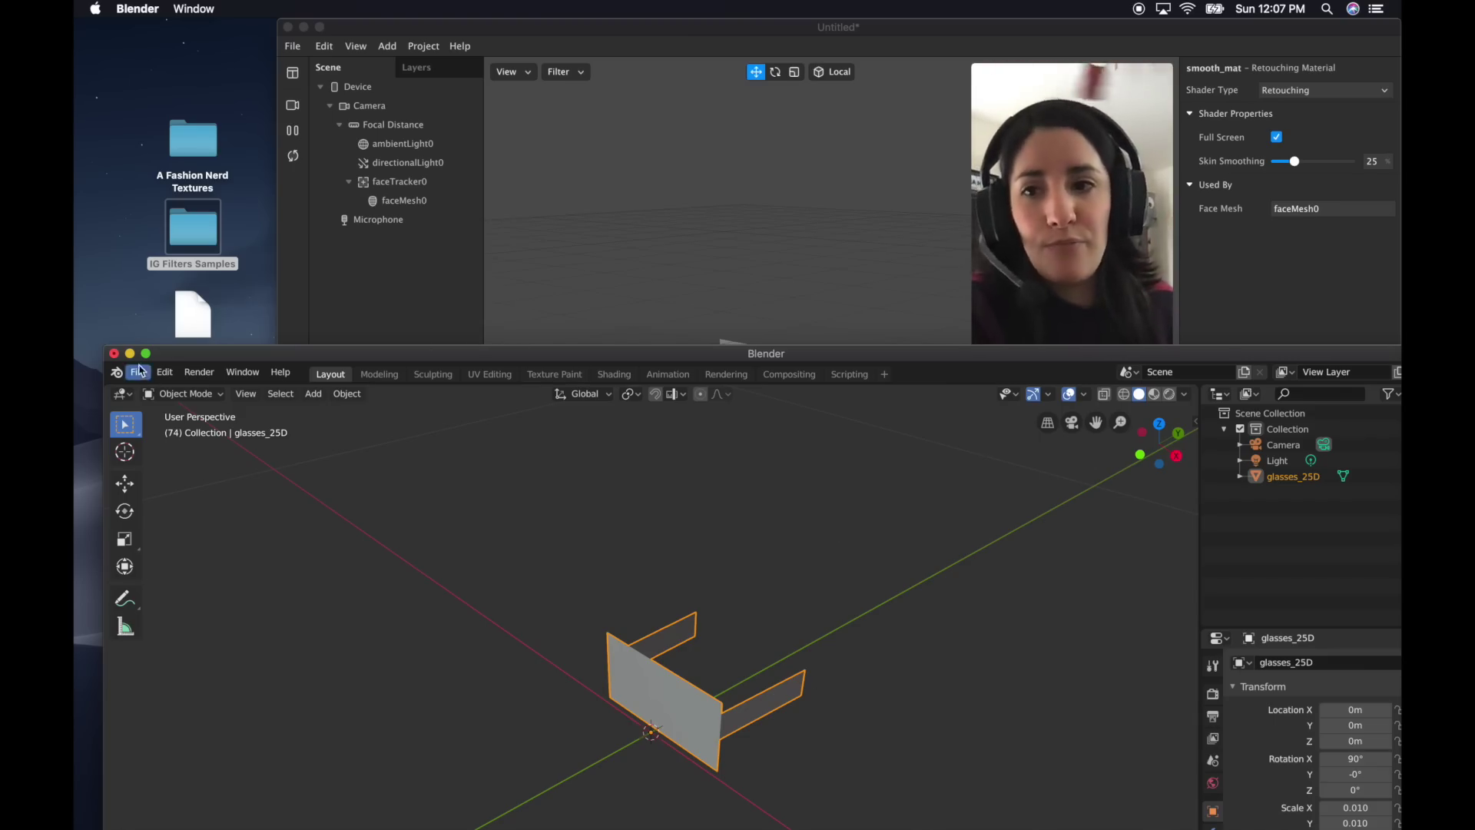
{"action": "left_click", "coordinate": [129, 354]}
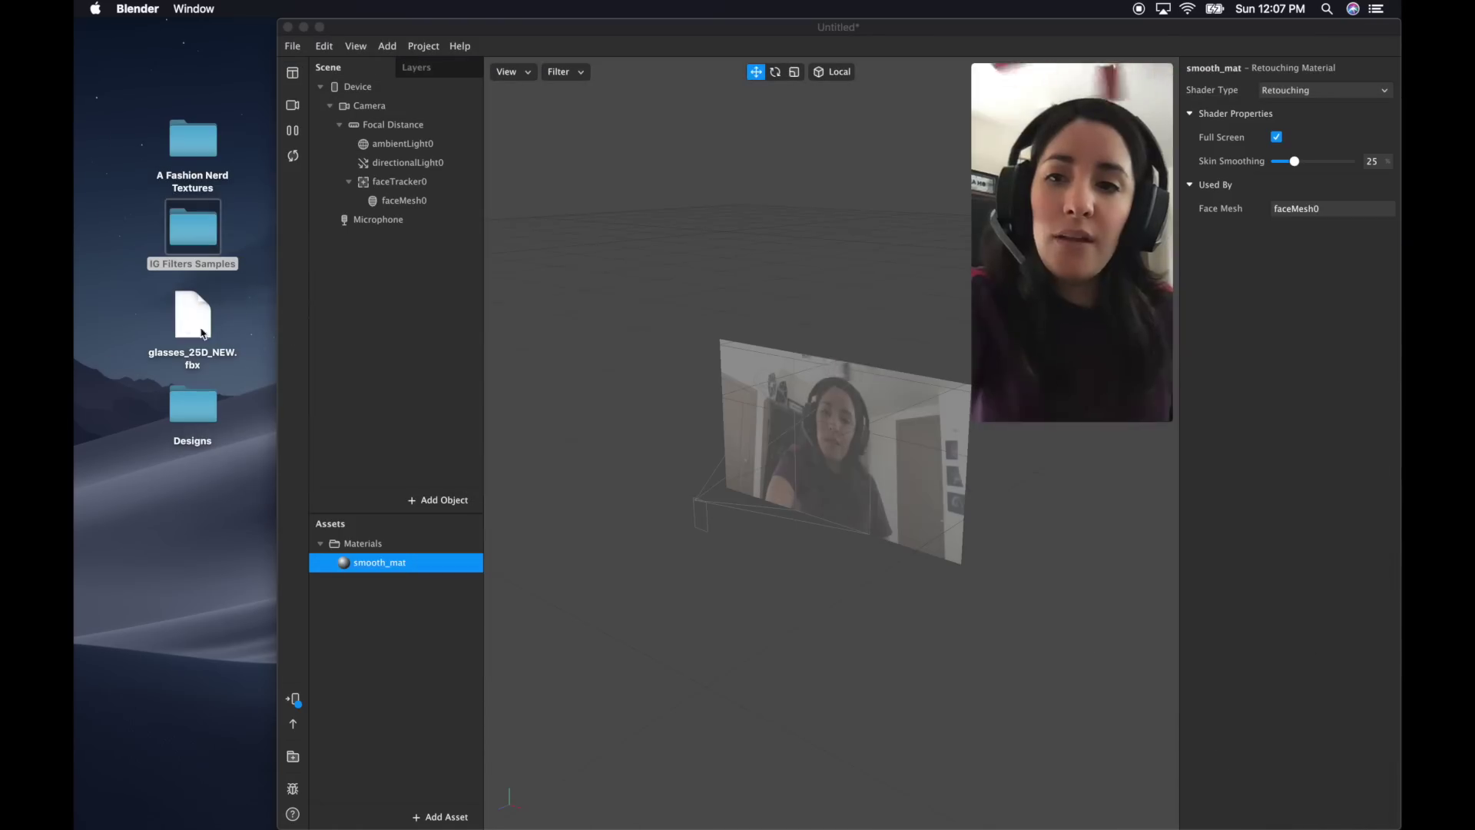
Import glasses_25D_NEW.fbx from the desktop into the scene, nest it under faceTracker0, and maximize the Spark AR Studio window
{"action": "left_click_drag", "start_coordinate": [185, 323], "coordinate": [371, 319]}
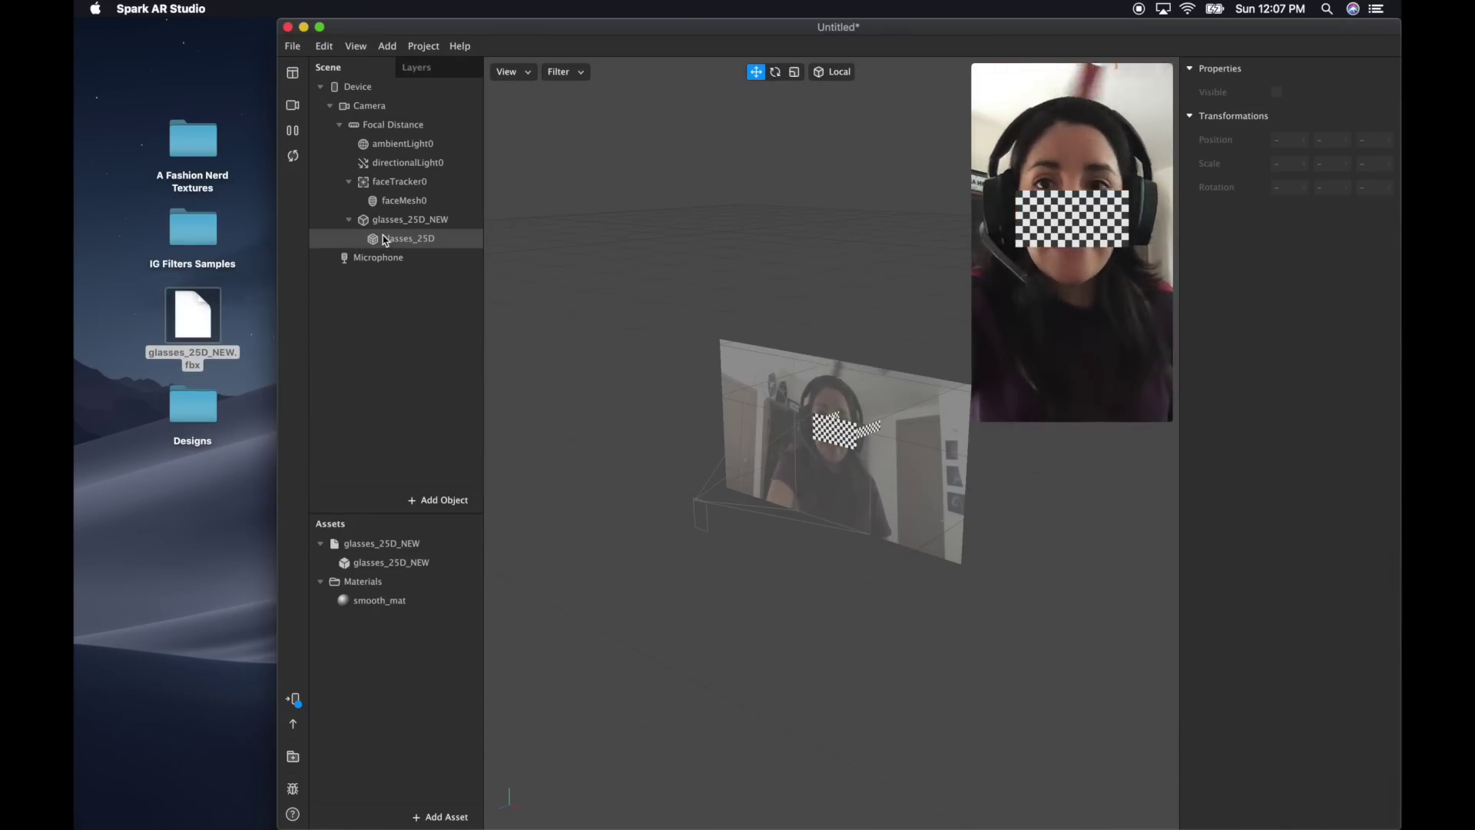
{"action": "left_click", "coordinate": [405, 220]}
{"action": "left_click_drag", "start_coordinate": [791, 473], "coordinate": [782, 383]}
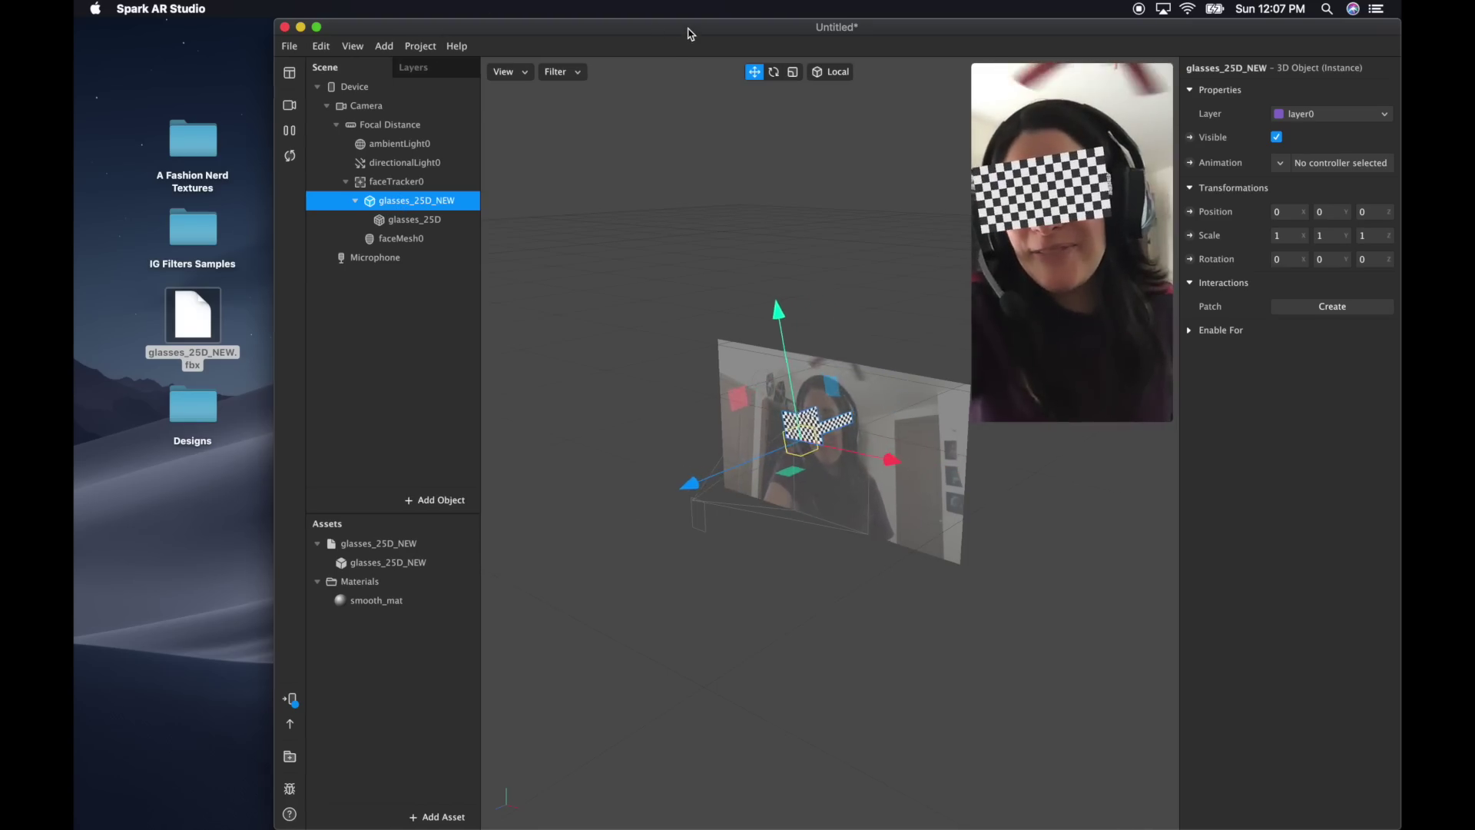
{"action": "double_click", "coordinate": [688, 32]}
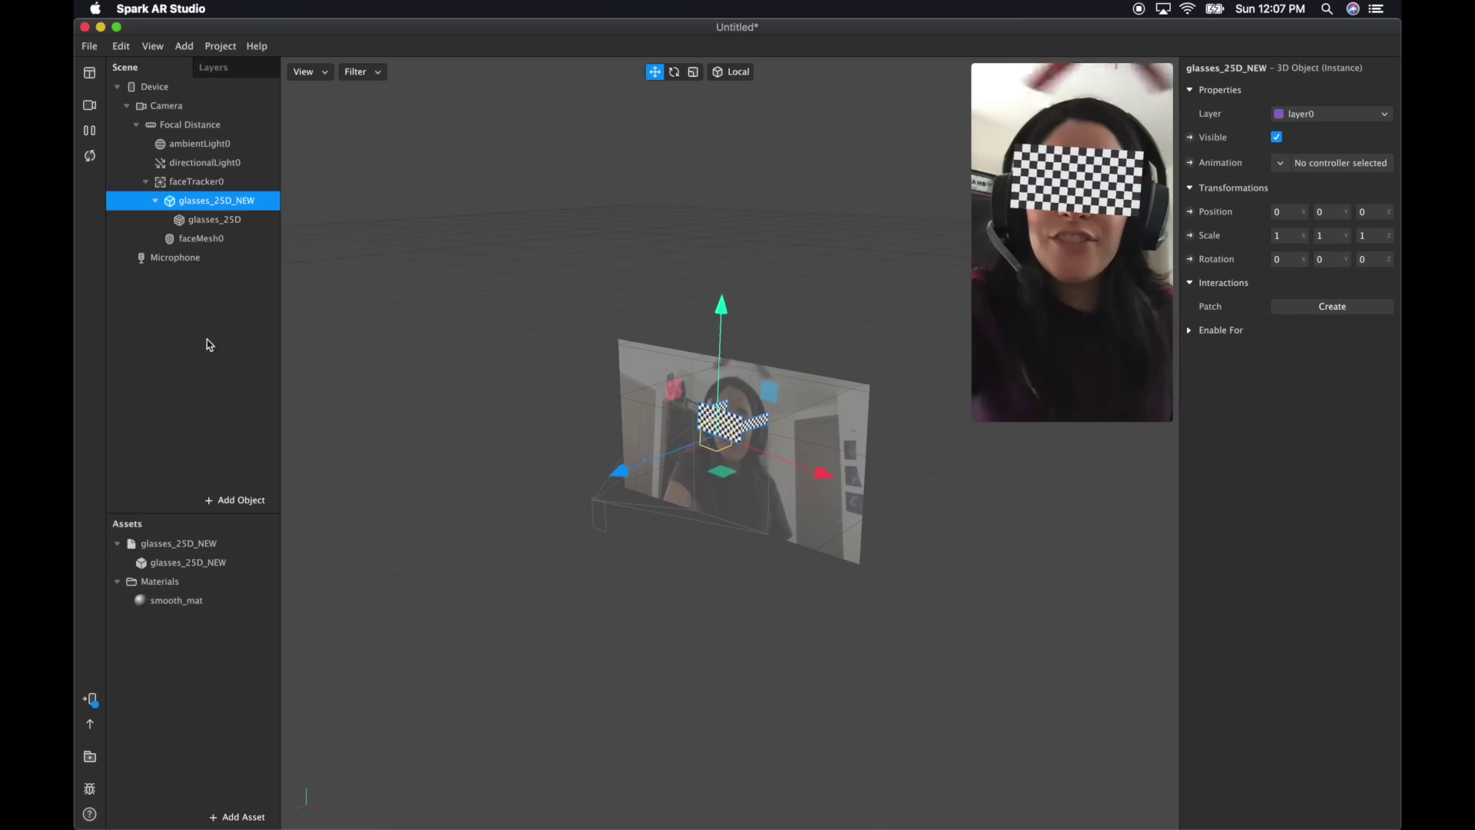
Create a new material for the glasses_25D mesh
{"action": "left_click", "coordinate": [206, 223]}
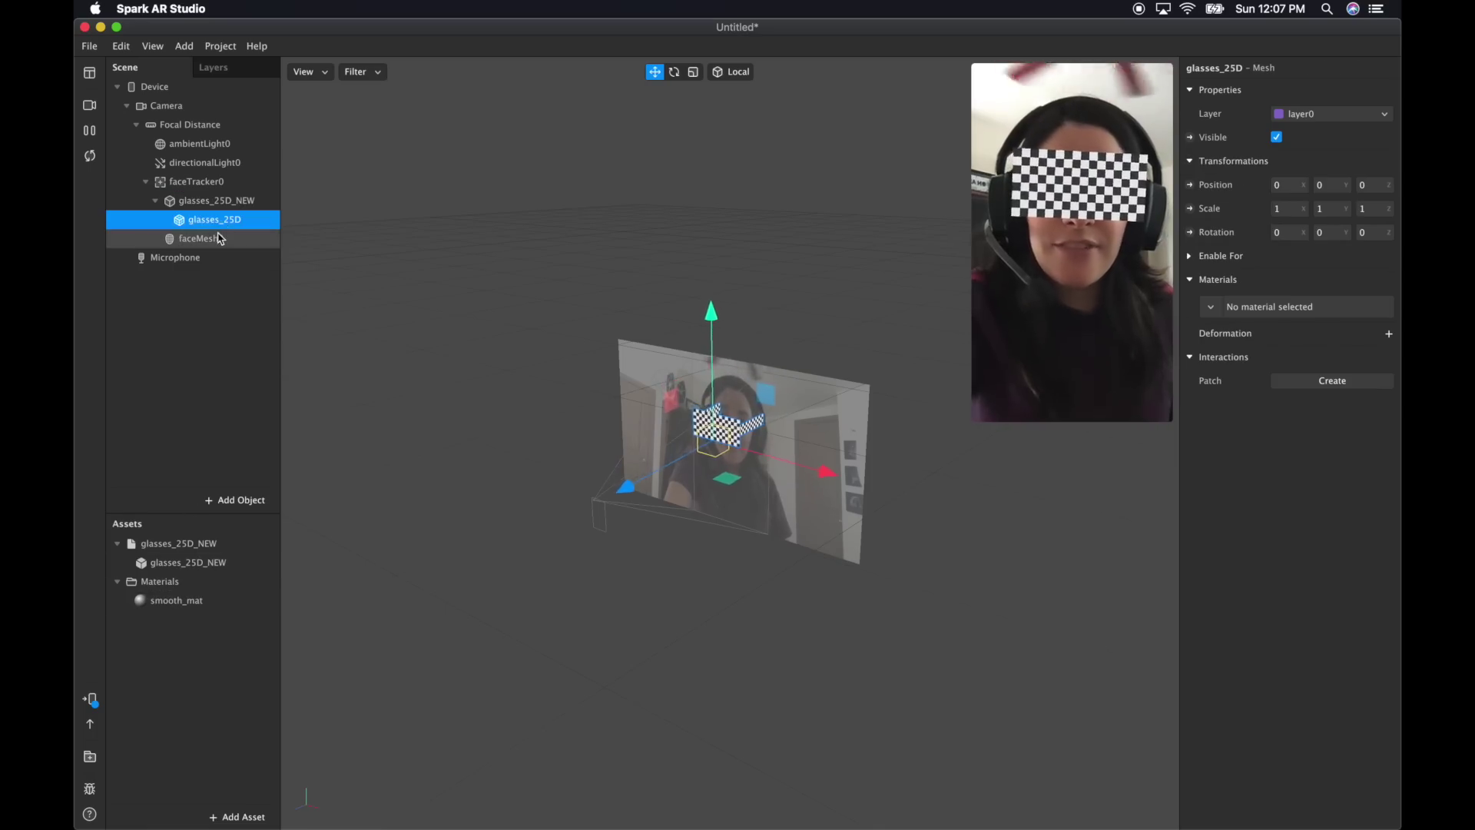
{"action": "left_click", "coordinate": [1211, 307]}
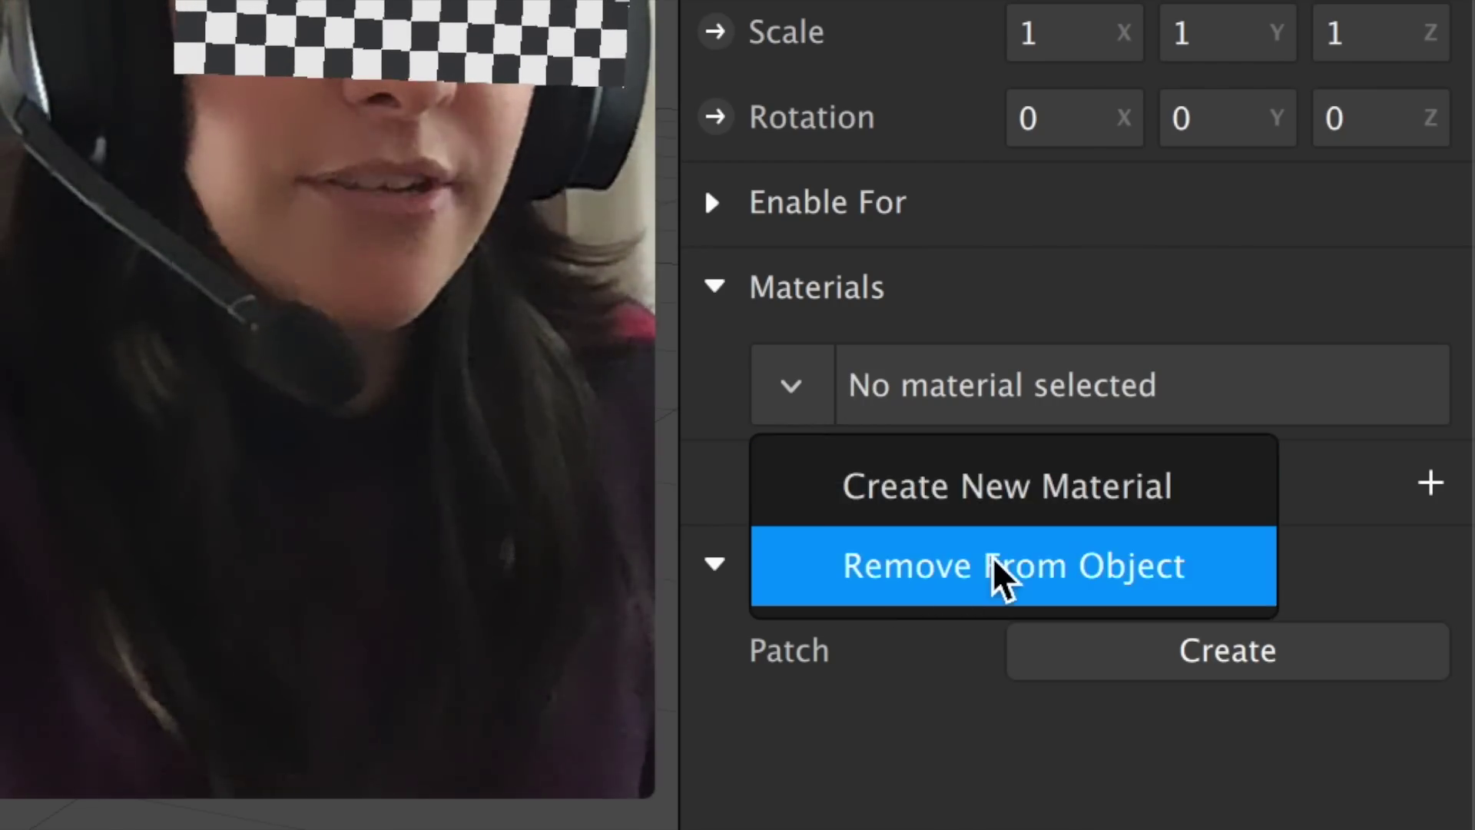
{"action": "left_click", "coordinate": [1269, 339]}
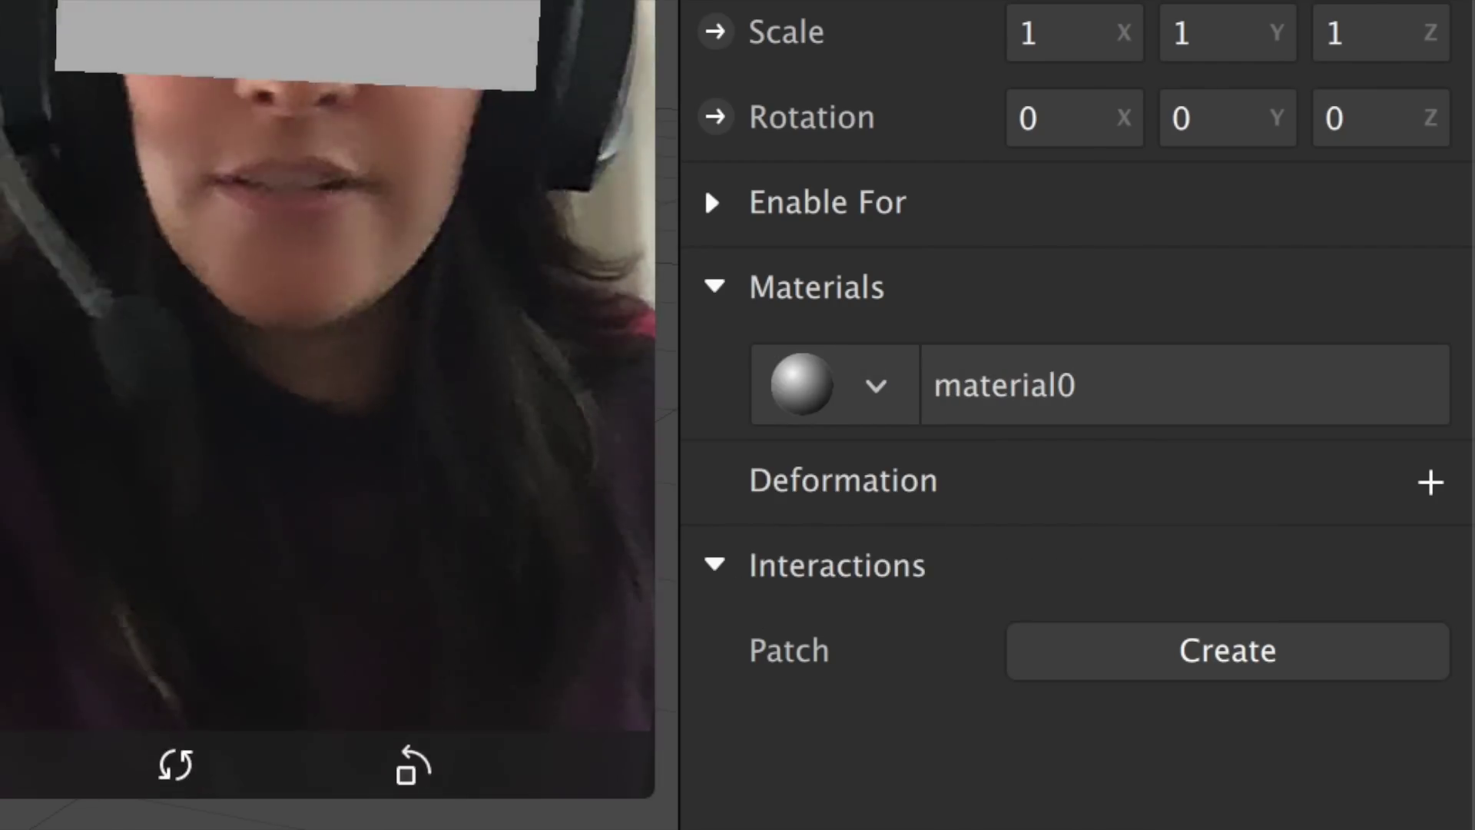
Rename the new glasses material from material0 to glasses_mat
{"action": "right_click", "coordinate": [188, 617]}
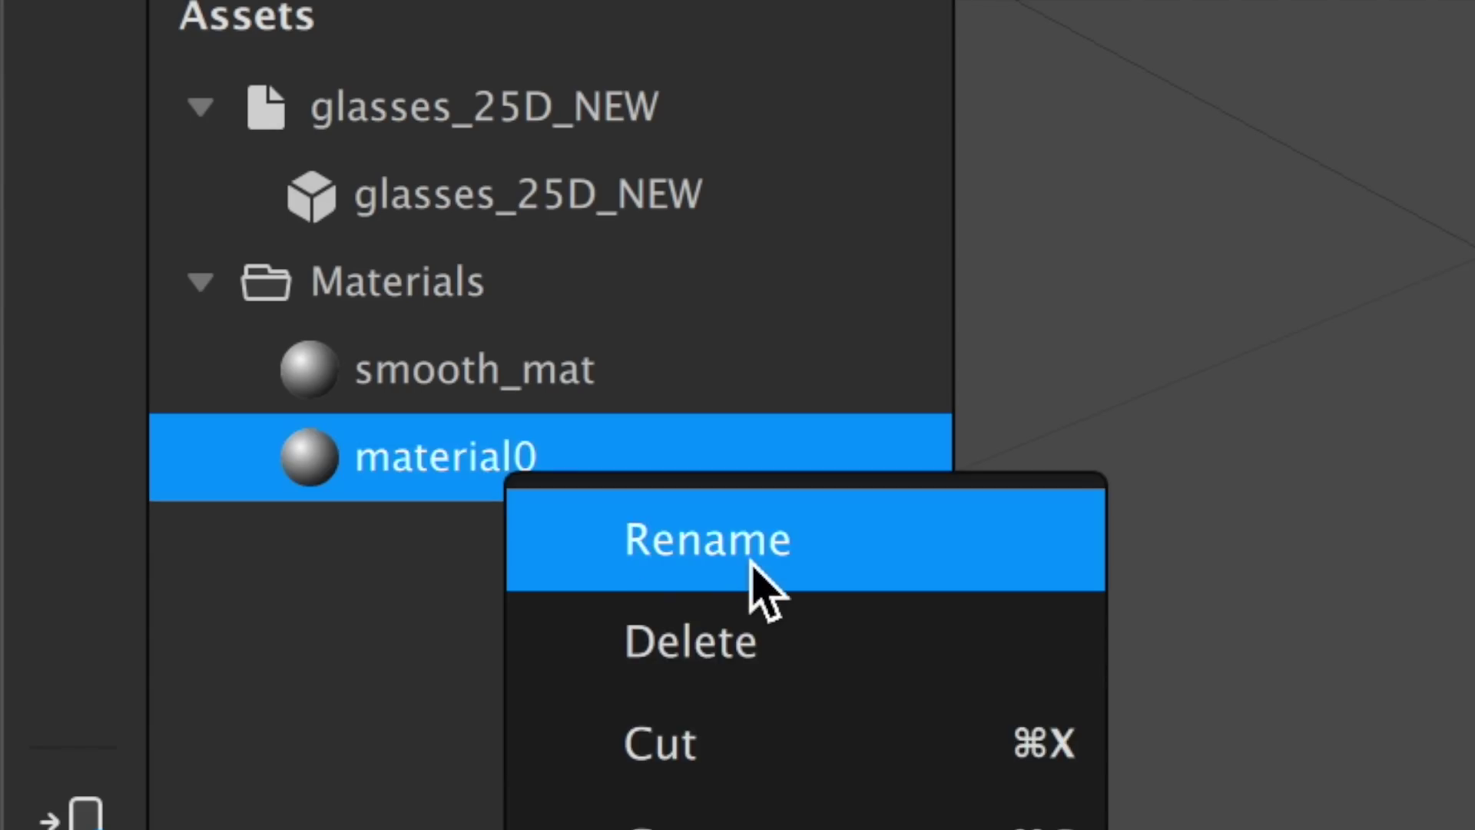
{"action": "left_click", "coordinate": [751, 561]}
{"action": "type", "text": "glasses_"}
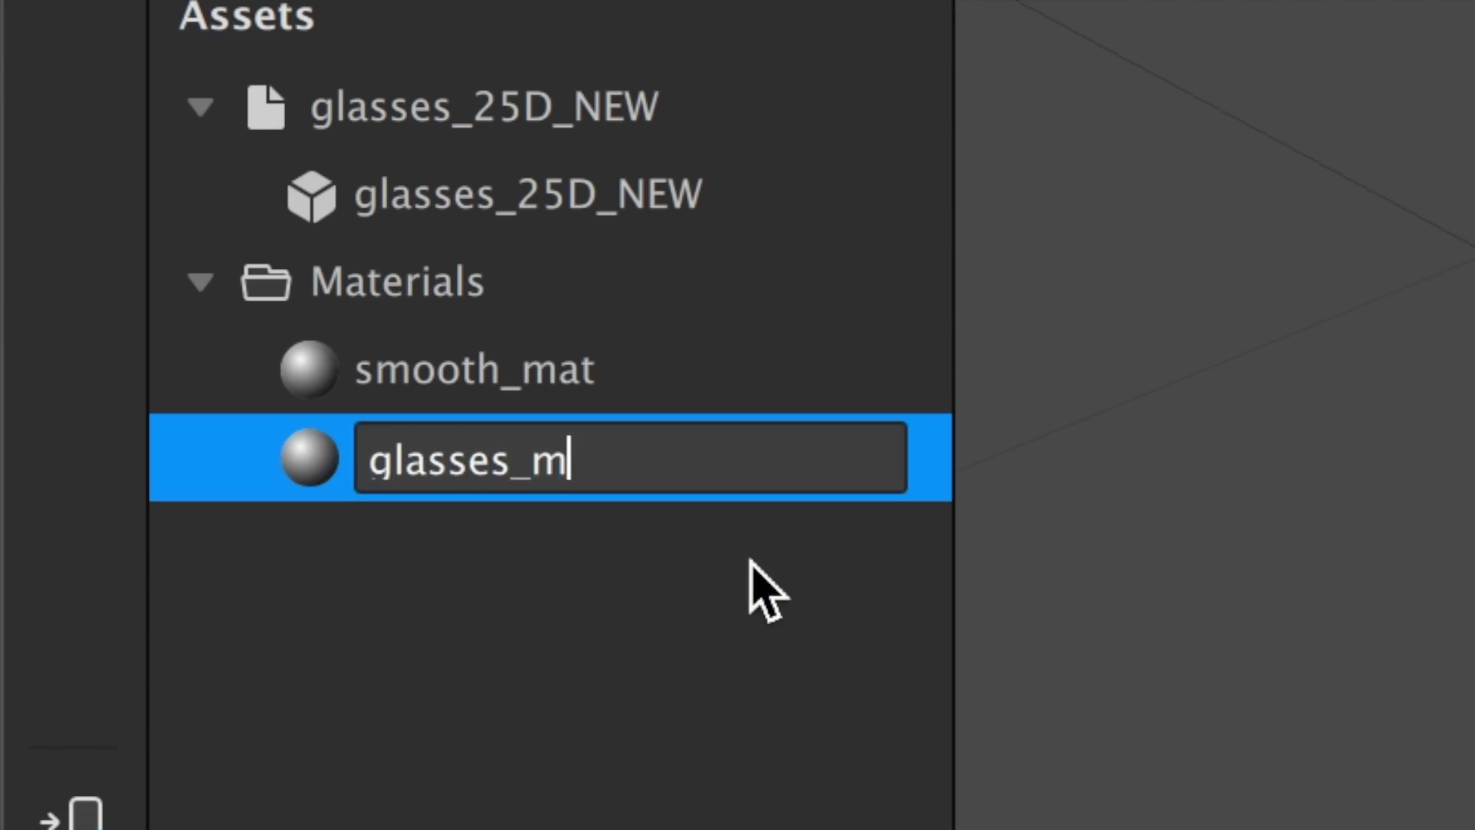
{"action": "type", "text": "mat"}
Set the glasses_mat shader type to Flat and make the material double sided
{"action": "left_click", "coordinate": [1301, 96]}
{"action": "left_click", "coordinate": [1306, 95]}
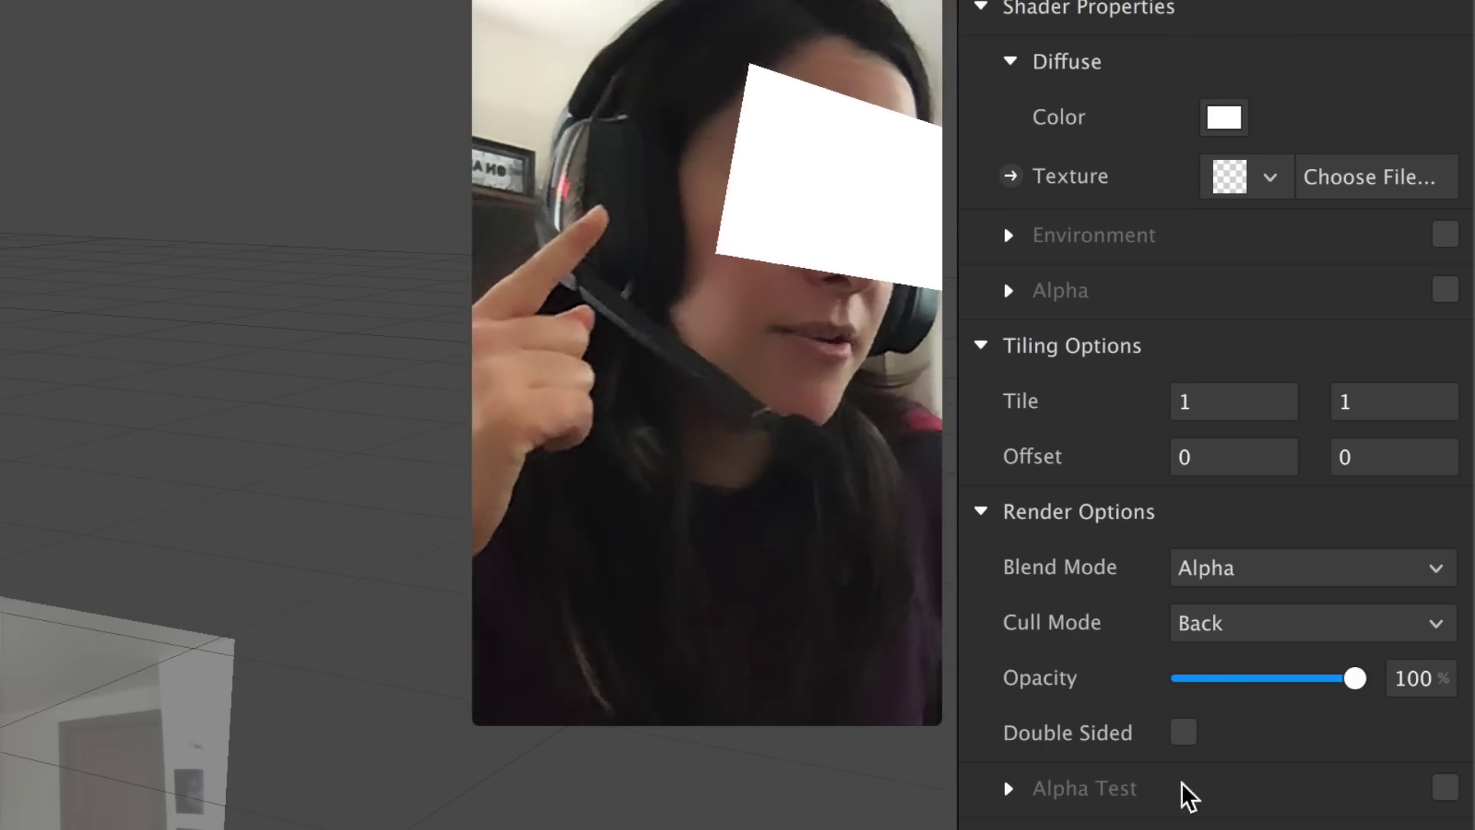
{"action": "left_click", "coordinate": [1185, 734]}
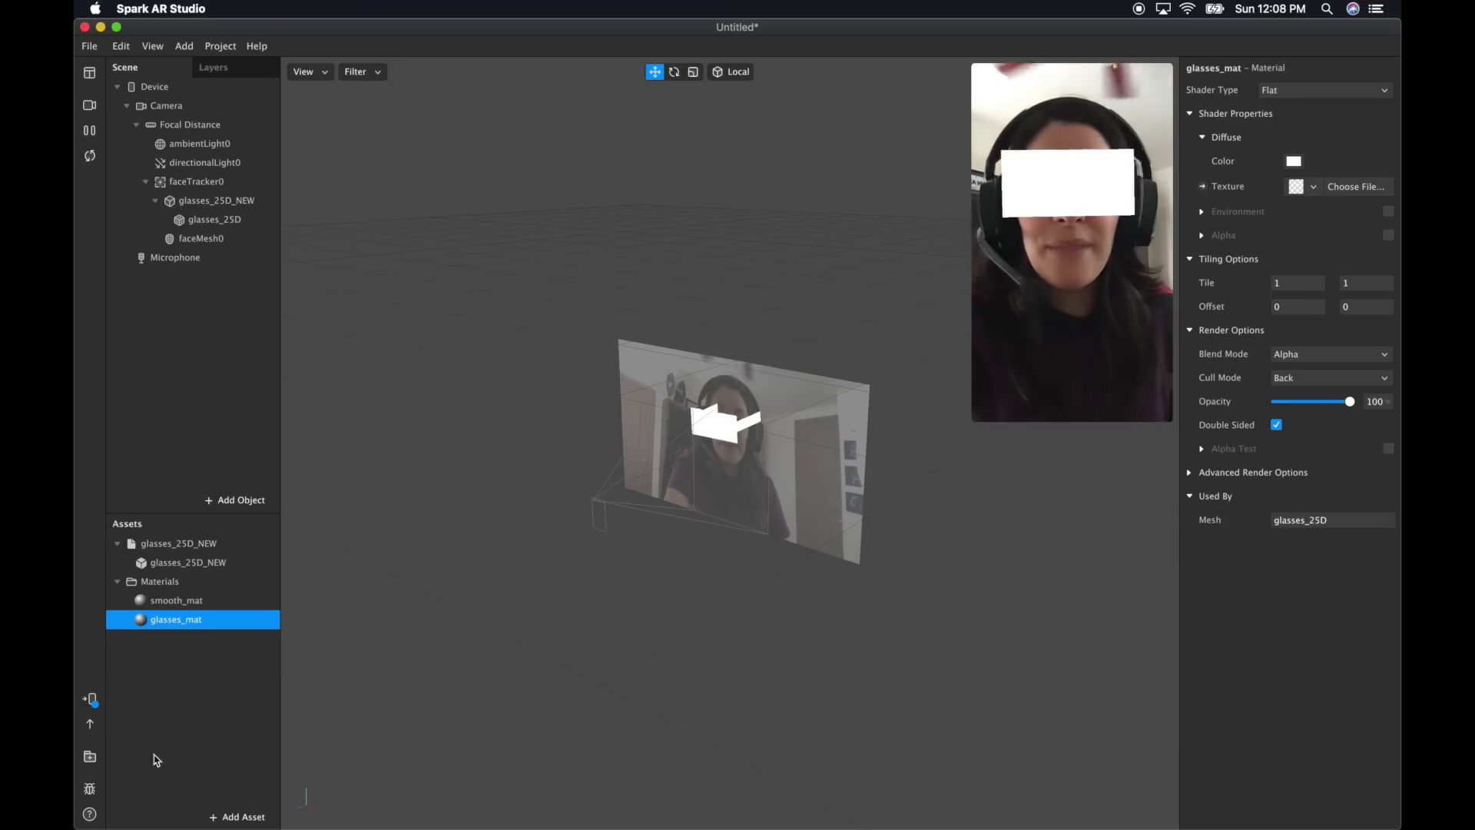
Uncover the desktop, preview the glasses and star images in the Designs folder, close it, and enlarge the Spark AR Studio window again
{"action": "left_click", "coordinate": [157, 761]}
{"action": "left_click_drag", "start_coordinate": [77, 544], "coordinate": [296, 553]}
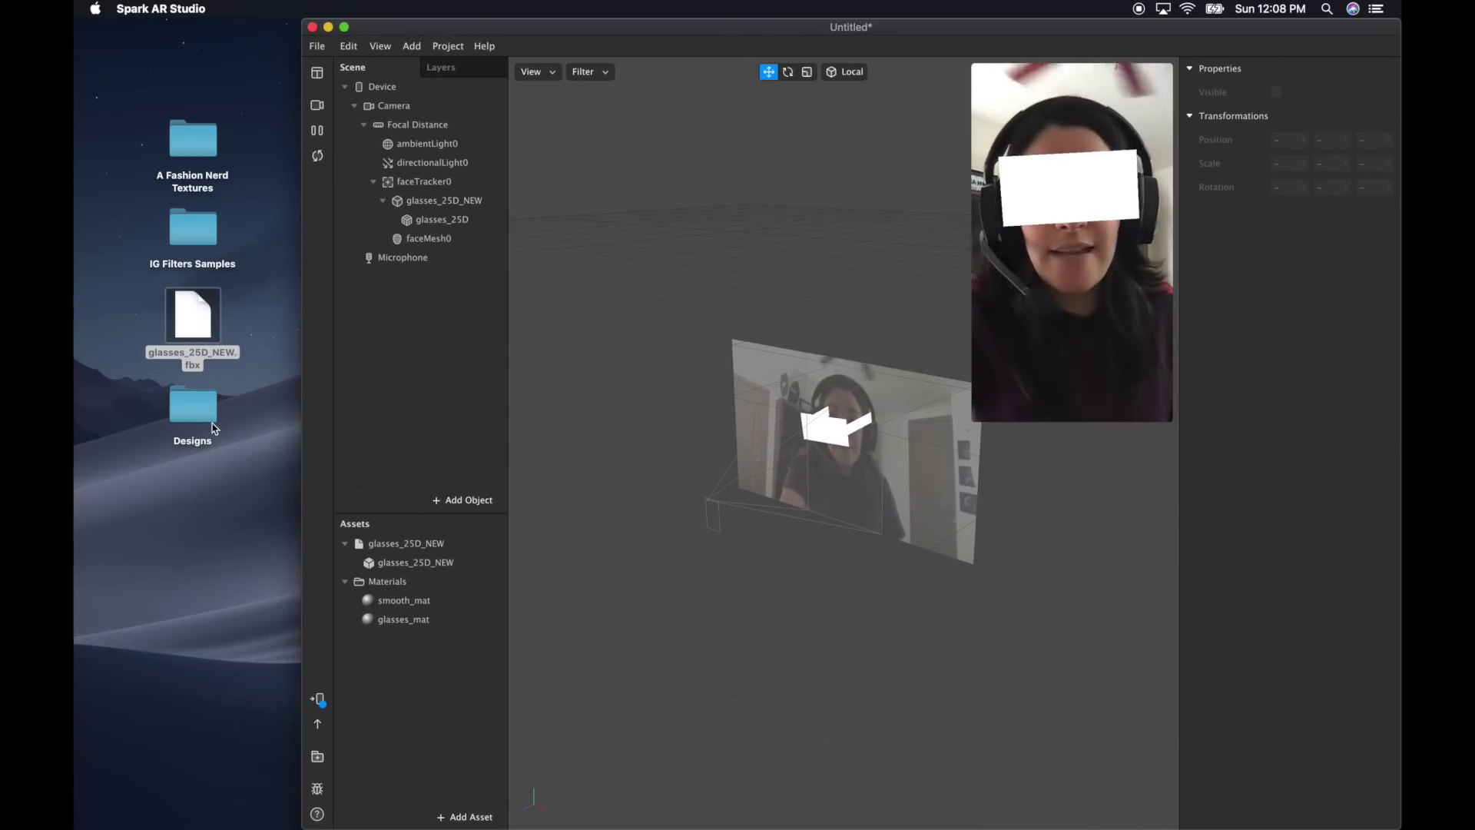
{"action": "double_click", "coordinate": [194, 407]}
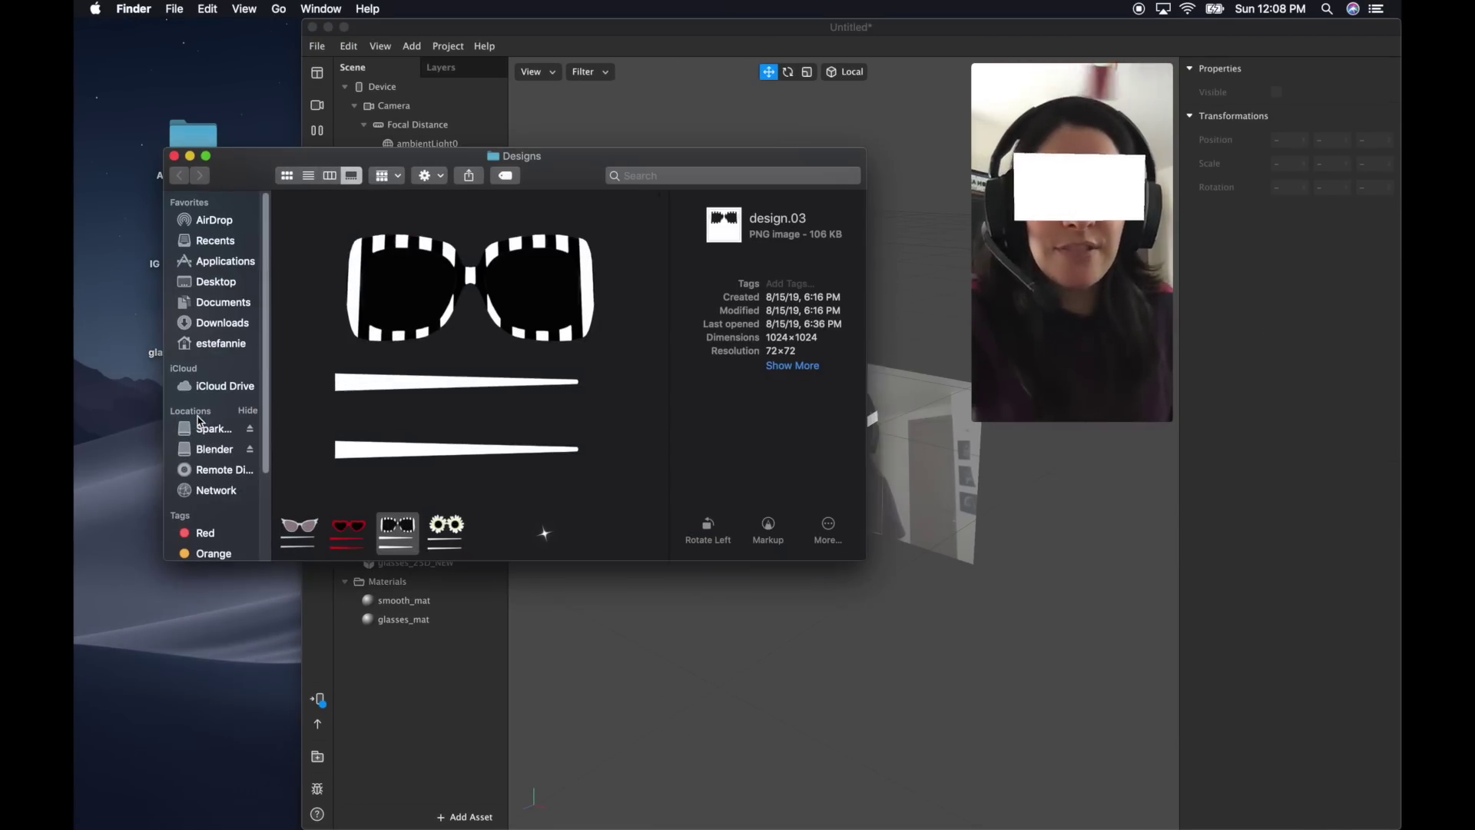
{"action": "left_click", "coordinate": [348, 533]}
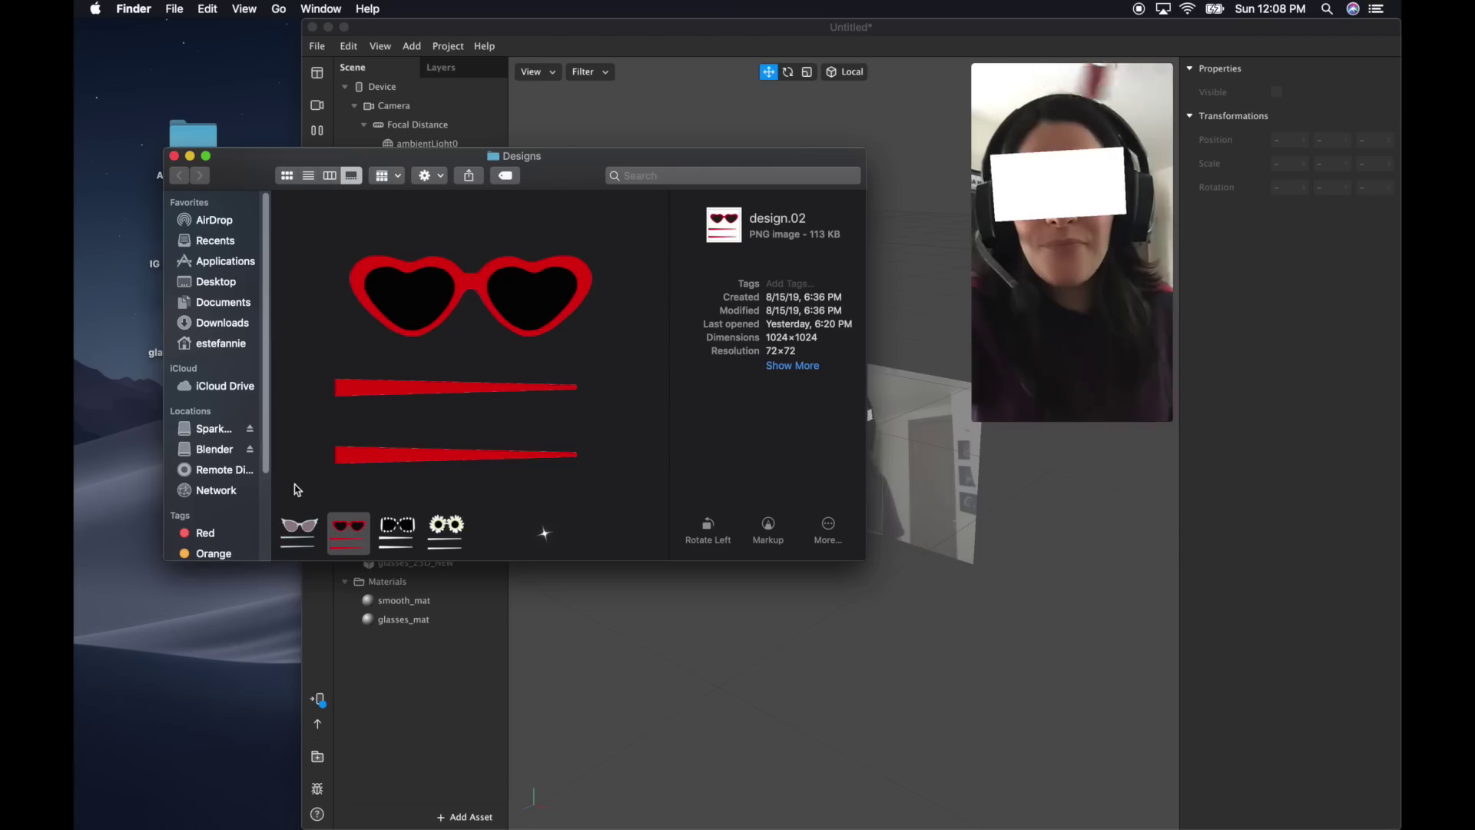
{"action": "left_click", "coordinate": [298, 530]}
{"action": "left_click", "coordinate": [447, 529]}
{"action": "left_click", "coordinate": [495, 532]}
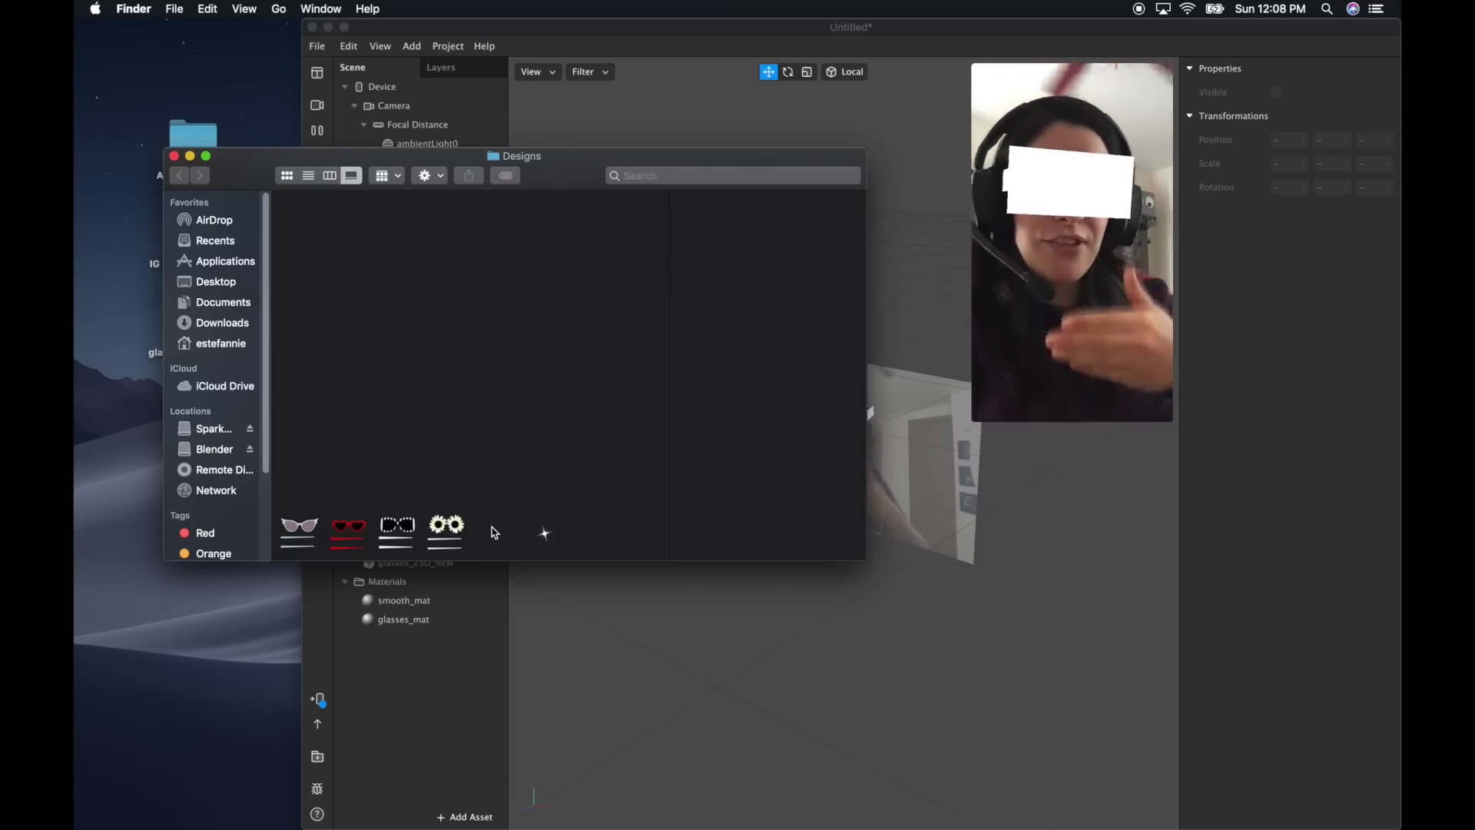
{"action": "left_click", "coordinate": [553, 541]}
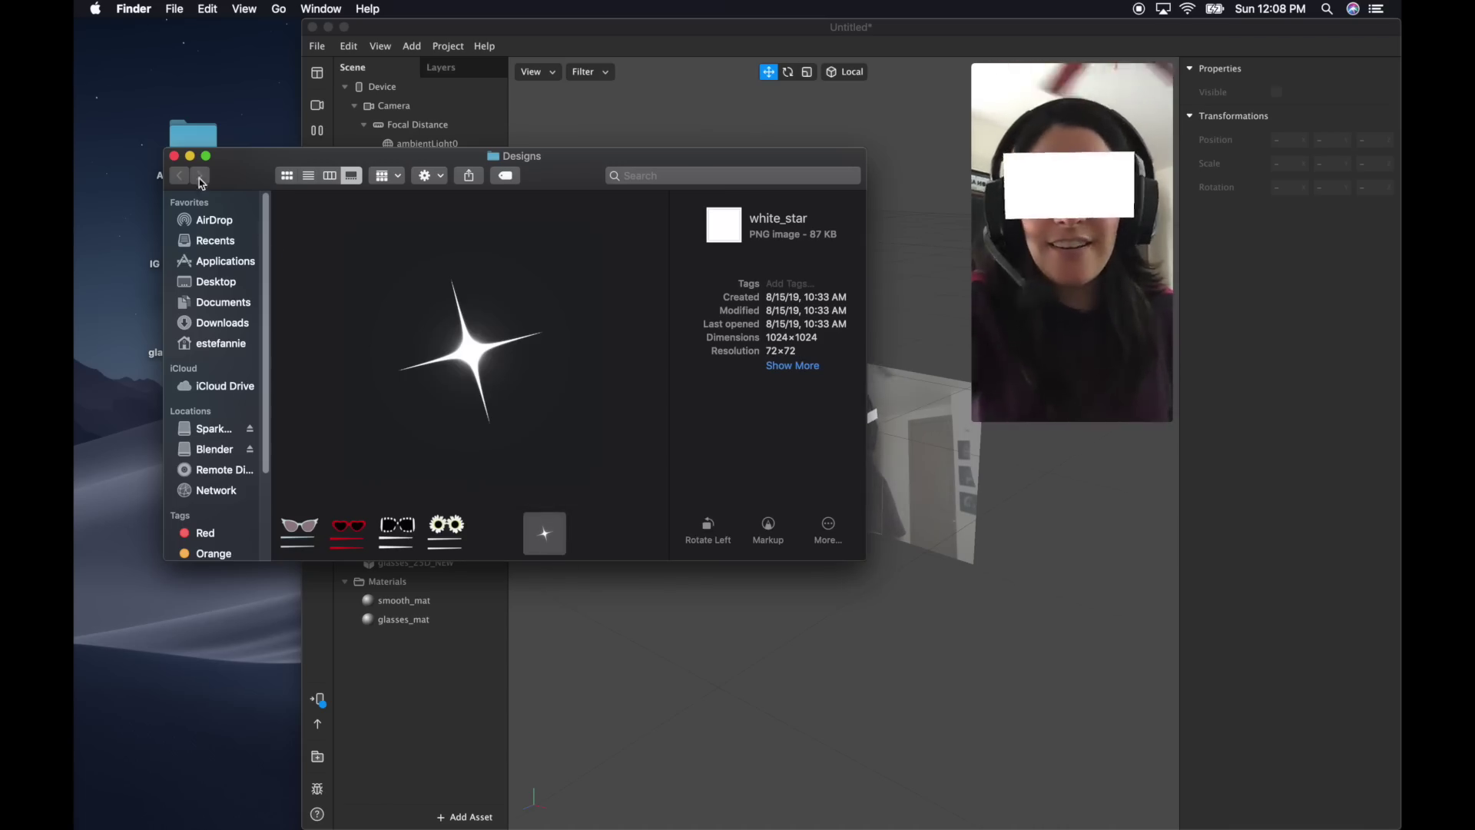
{"action": "left_click", "coordinate": [176, 157]}
{"action": "double_click", "coordinate": [679, 30]}
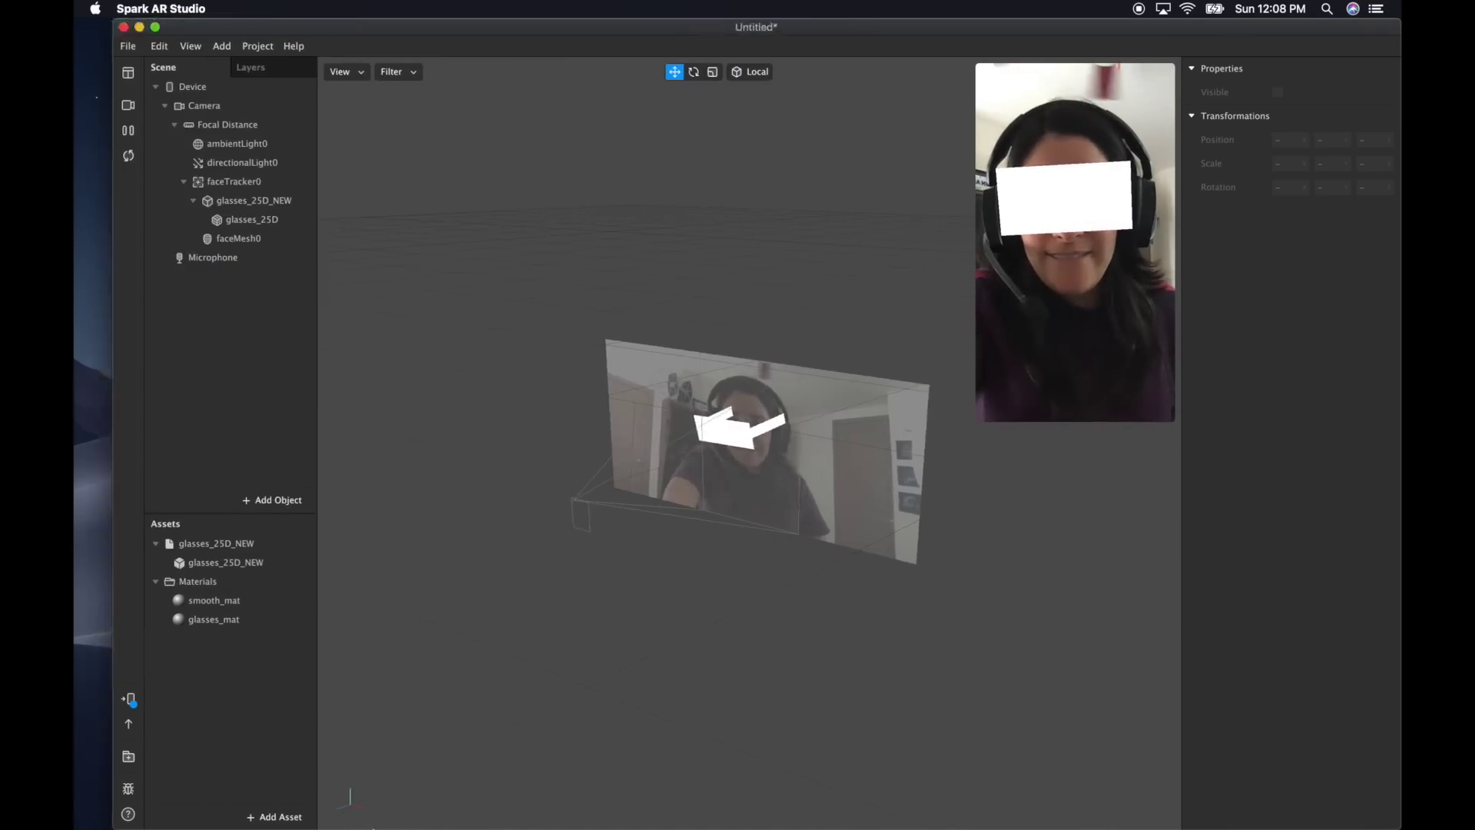
Import the design.01 image from the textures folder on the computer as a new texture asset
{"action": "left_click", "coordinate": [286, 809]}
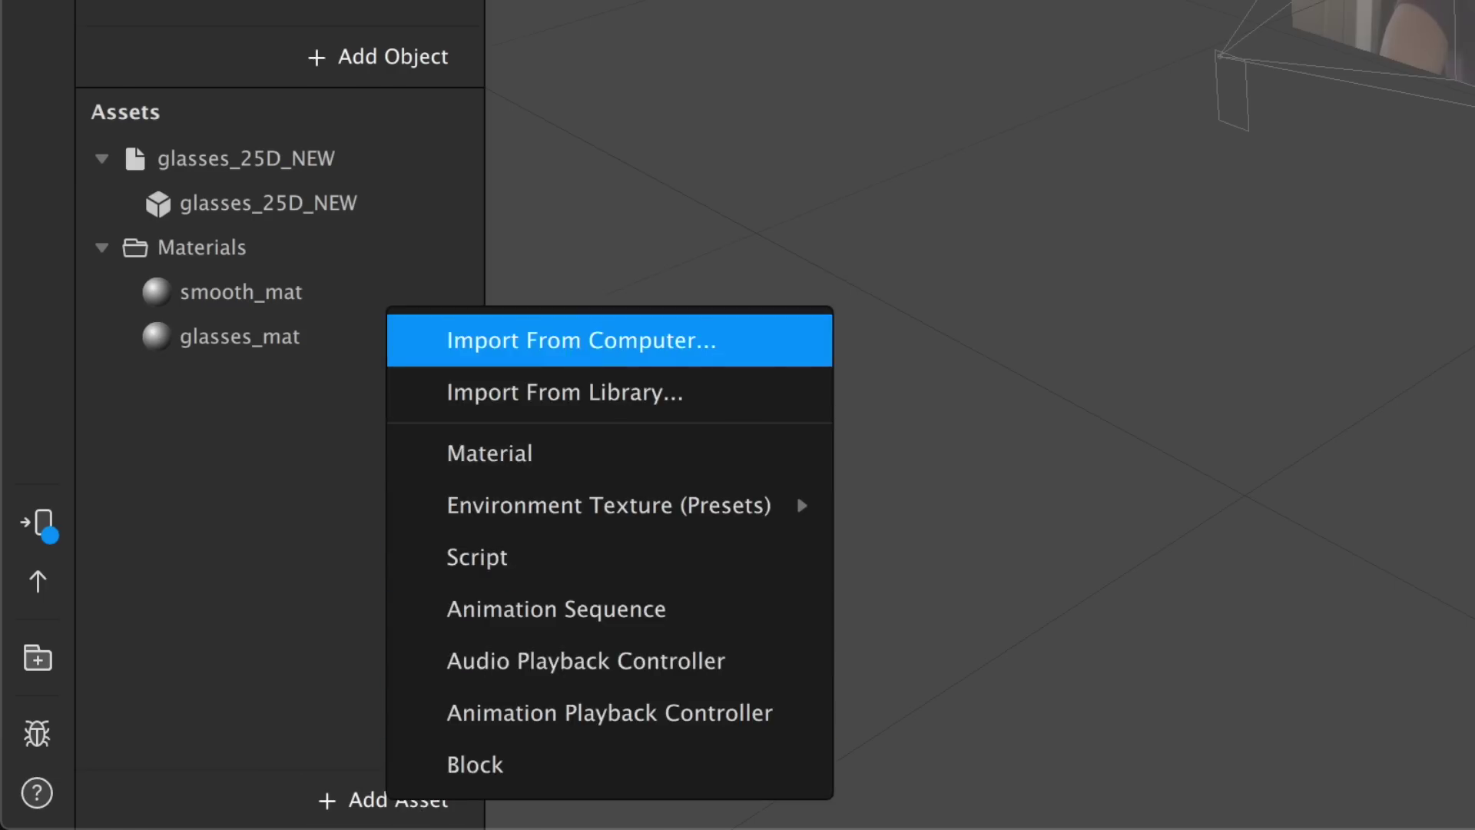
{"action": "left_click", "coordinate": [582, 341]}
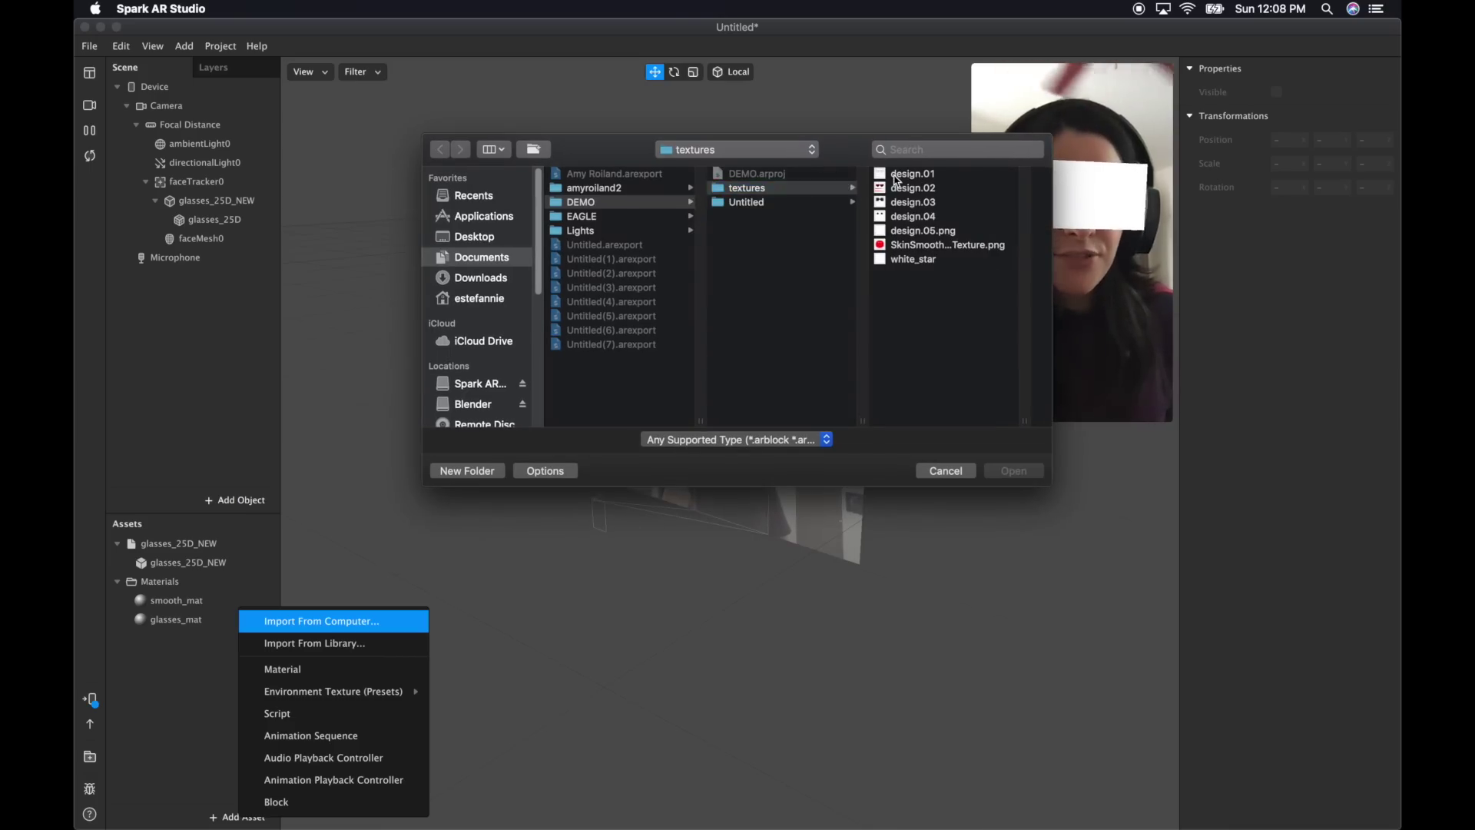
{"action": "left_click", "coordinate": [896, 176]}
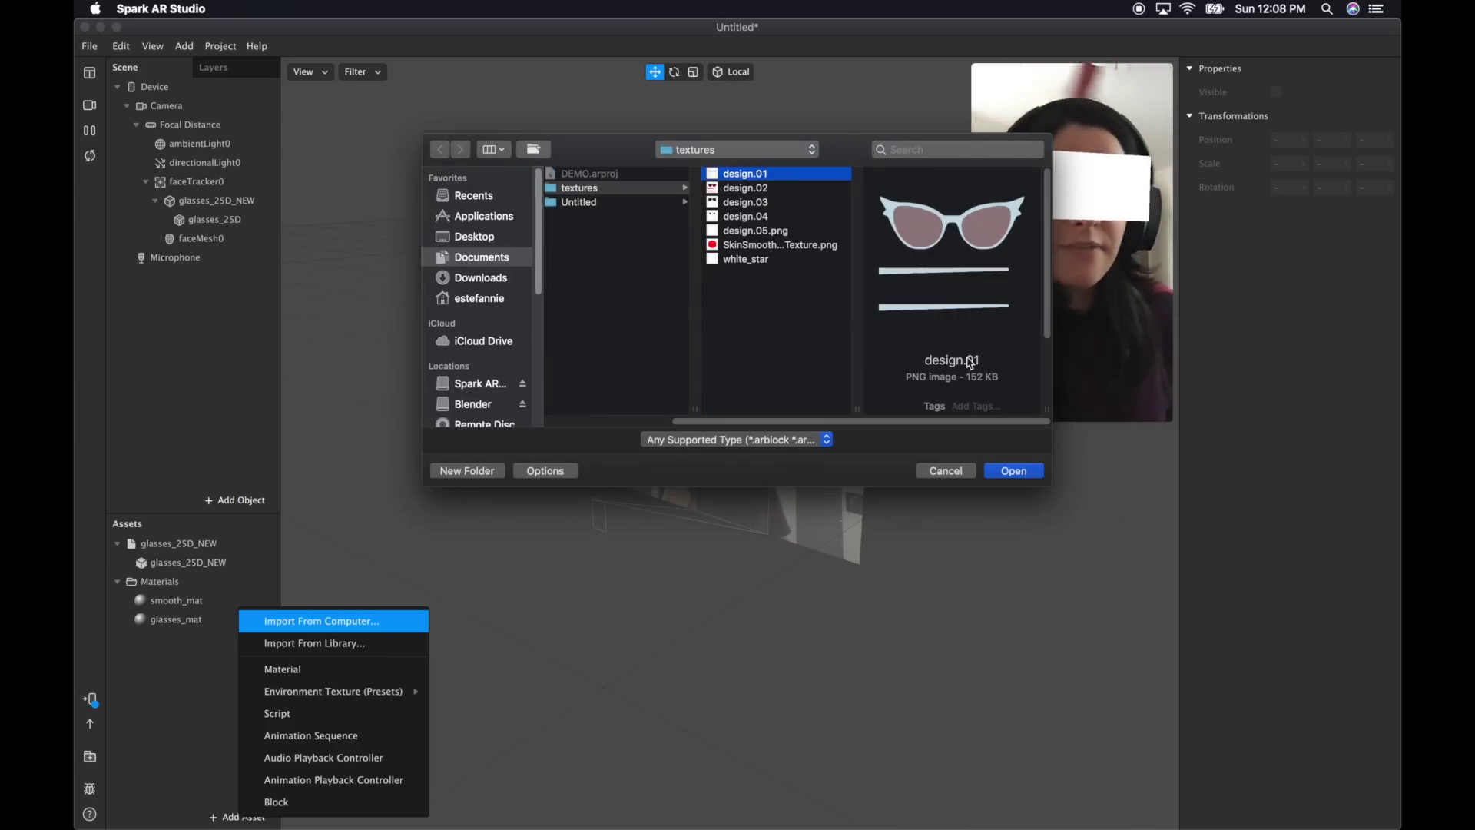
{"action": "left_click", "coordinate": [997, 469]}
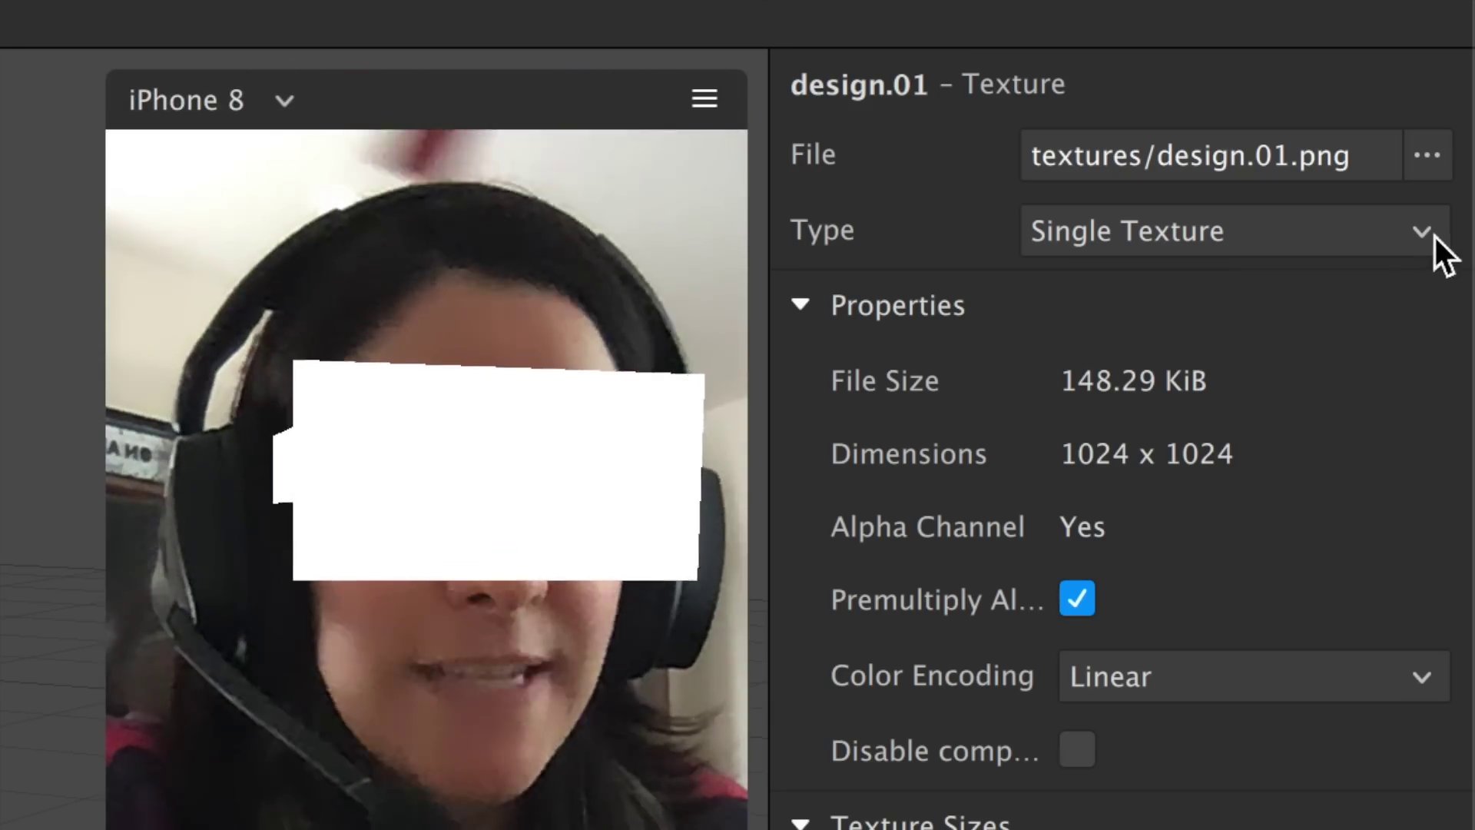
Change the design.01 texture type to Texture Sequence, adding images design.02 through design.05.png, and keep the default asset name
{"action": "left_click", "coordinate": [1386, 115]}
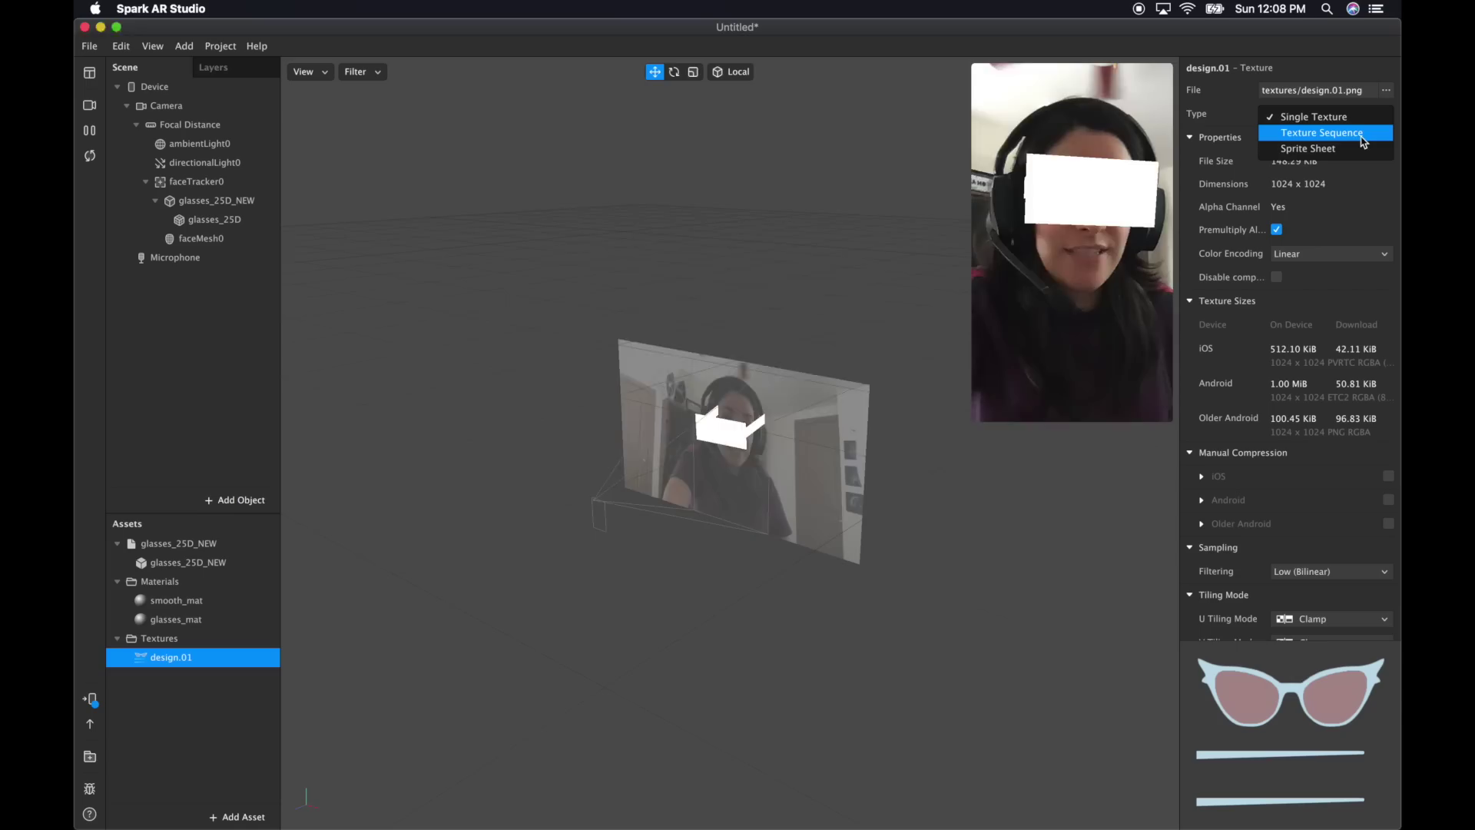
{"action": "left_click", "coordinate": [1347, 303]}
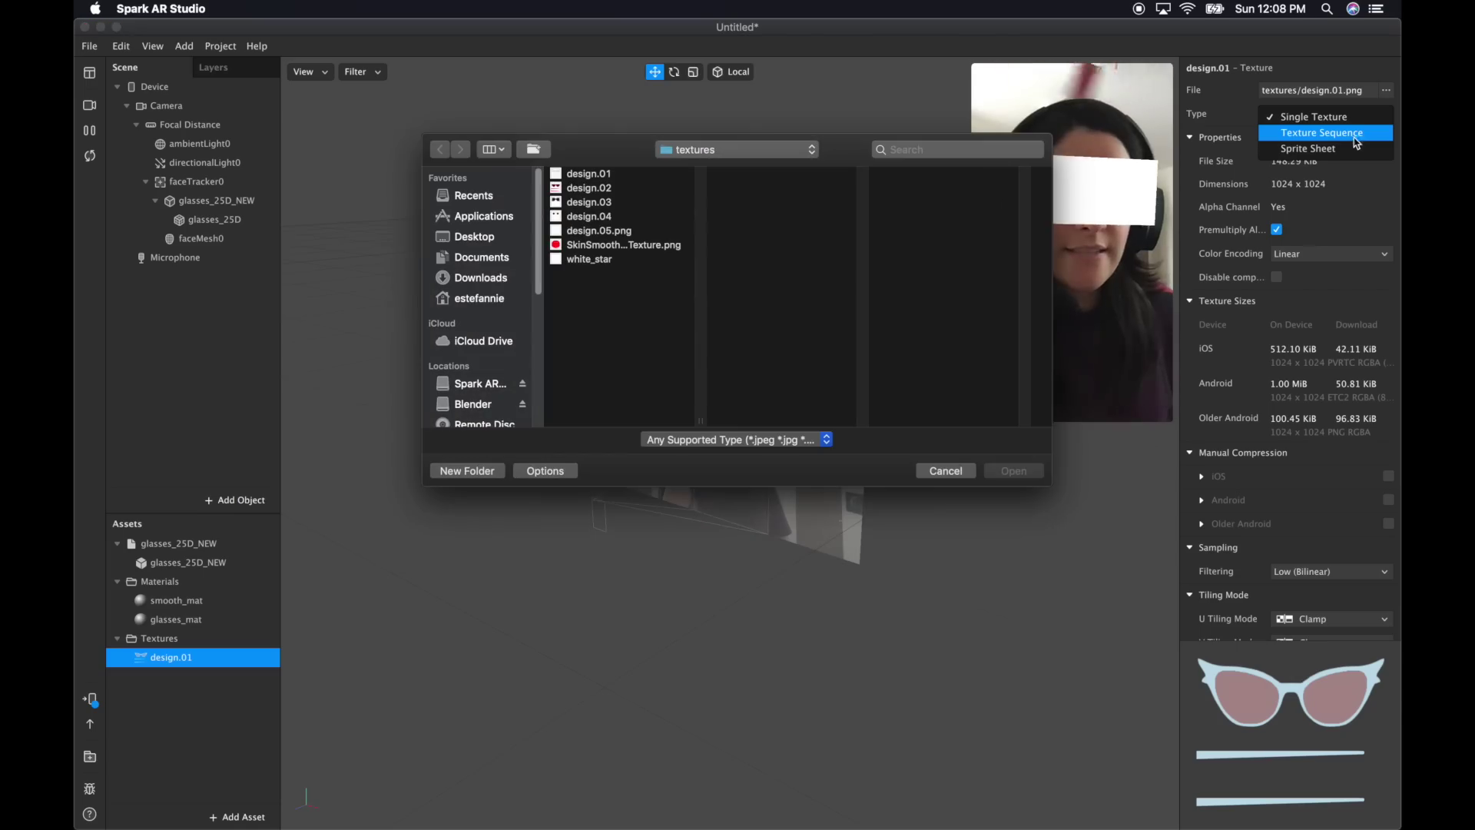
{"action": "left_click", "coordinate": [588, 188]}
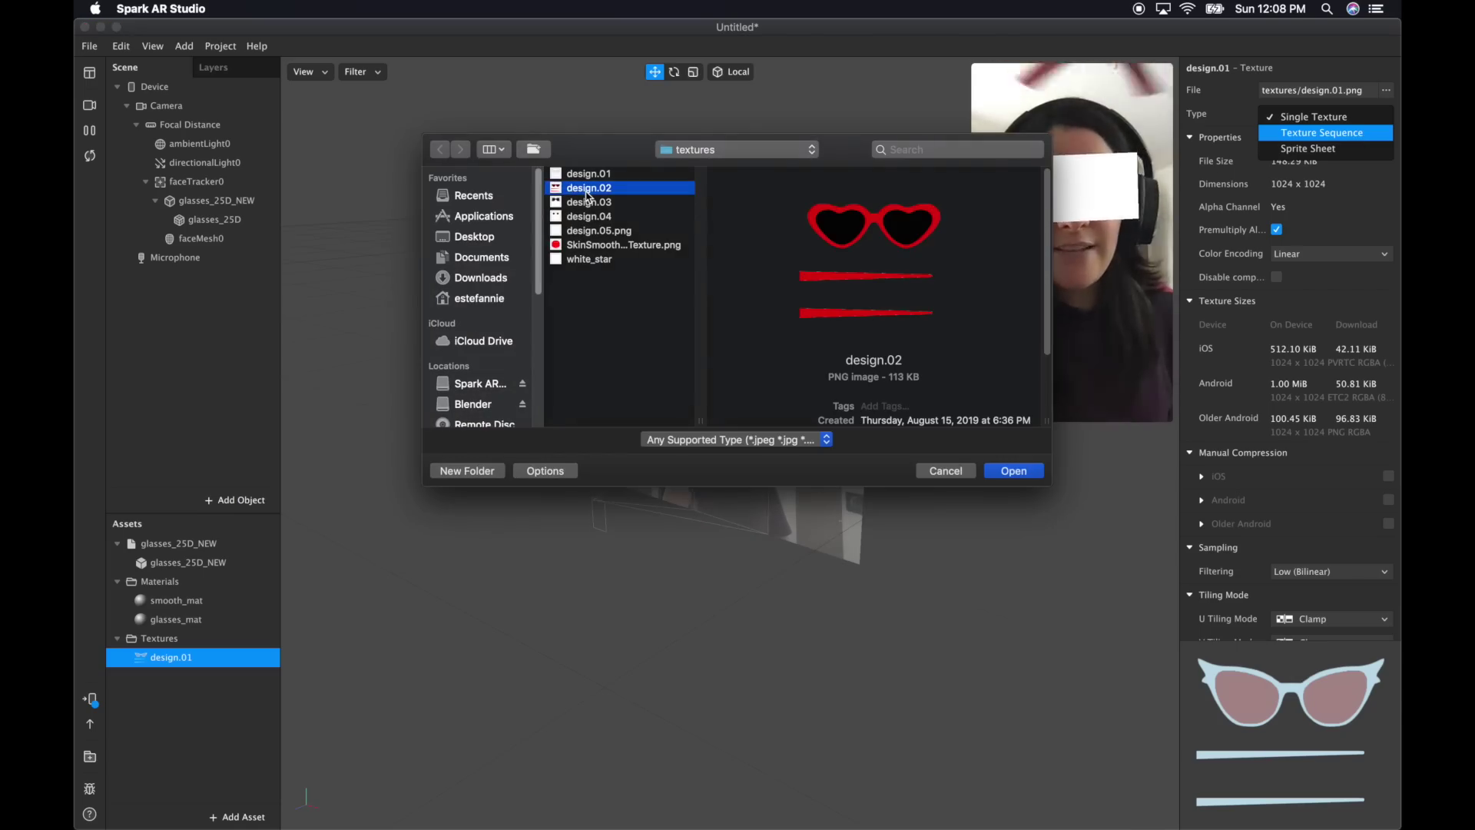
{"action": "left_click", "coordinate": [595, 232], "text": "shift"}
{"action": "left_click", "coordinate": [1014, 471]}
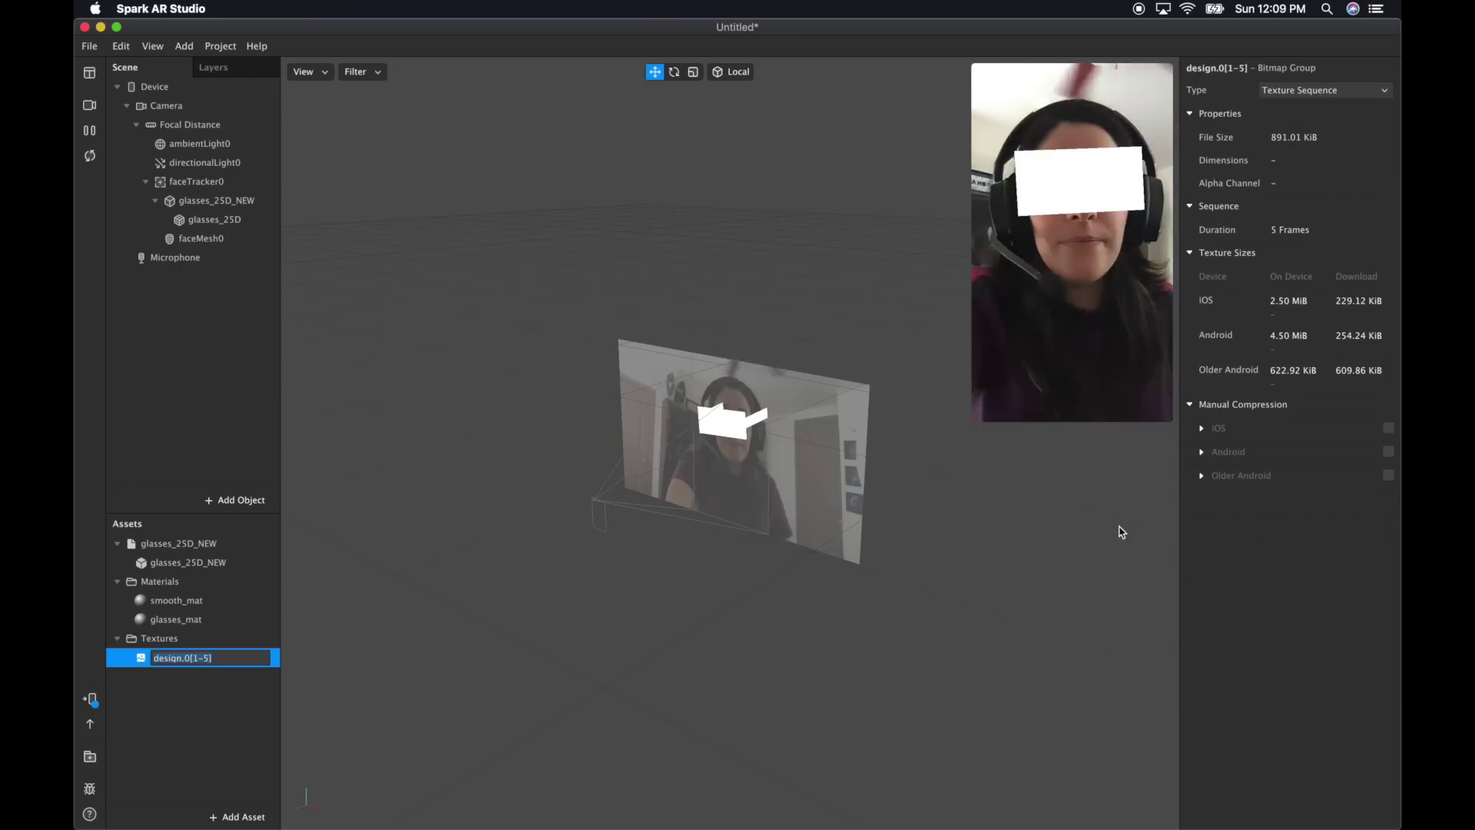
{"action": "left_click", "coordinate": [247, 738]}
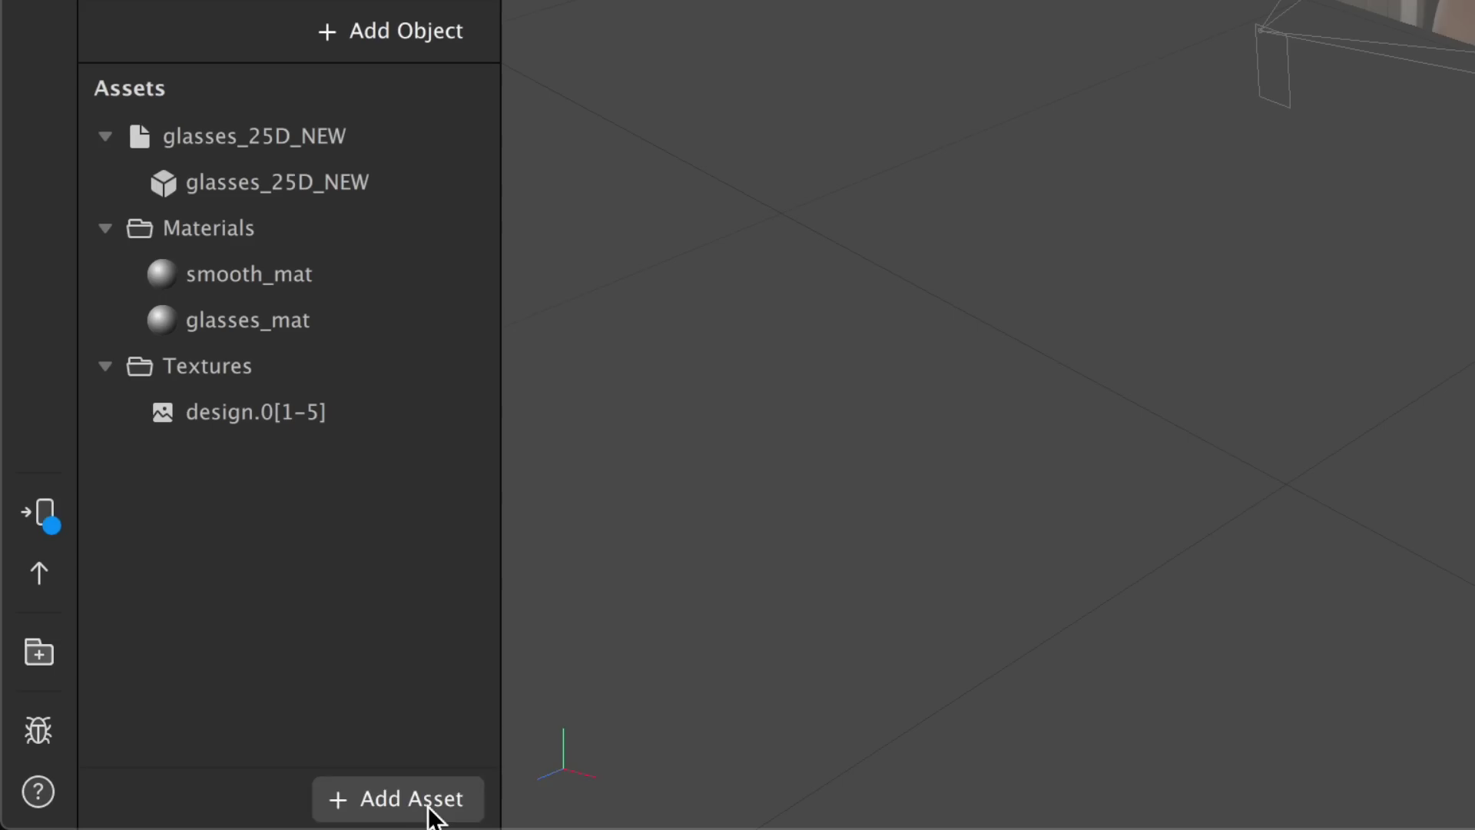
Add an Animation Sequence asset and assign the design.0[1-5] texture sequence to it
{"action": "left_click", "coordinate": [254, 816]}
{"action": "left_click", "coordinate": [572, 607]}
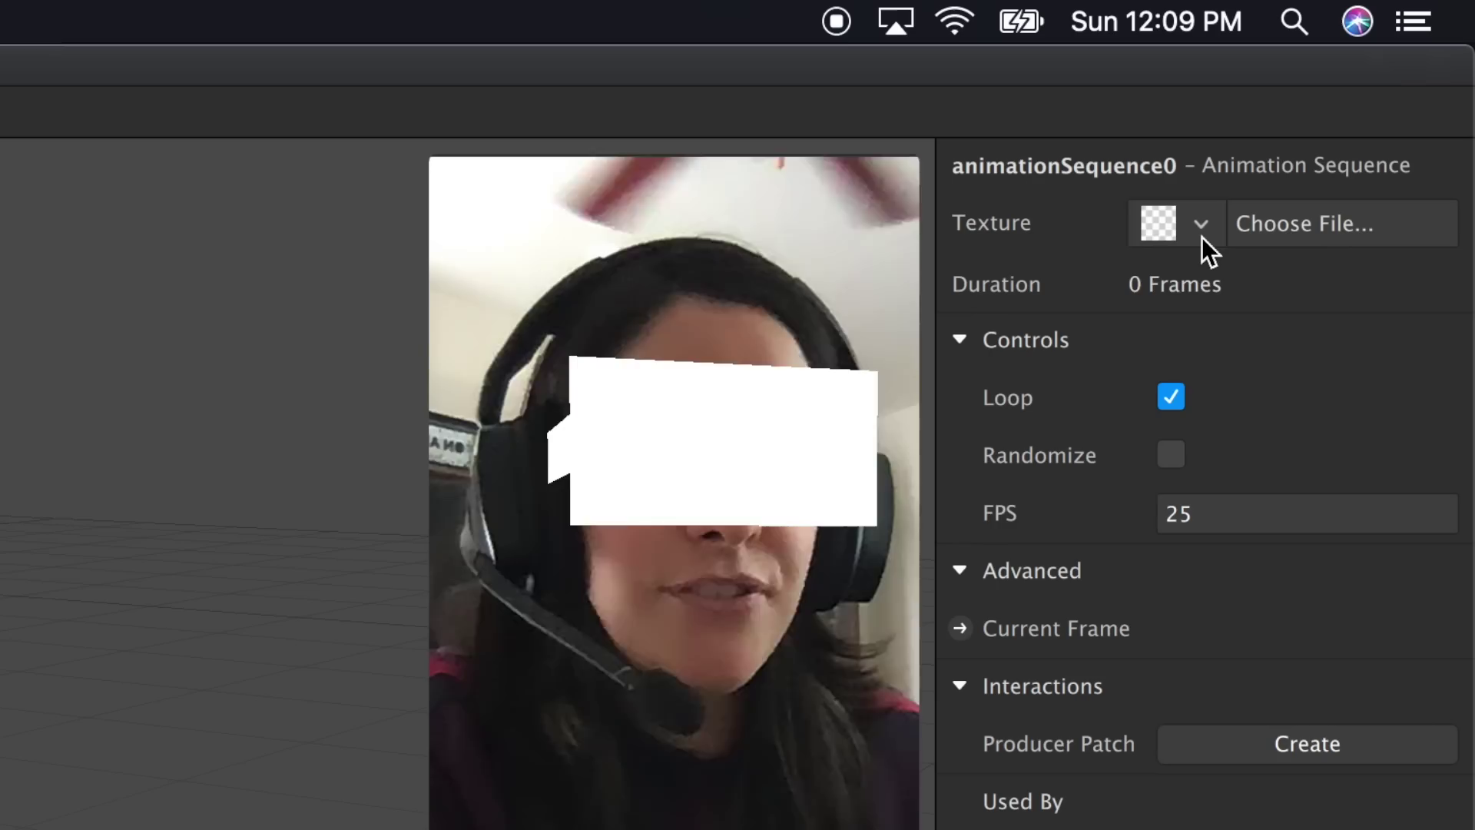
{"action": "left_click", "coordinate": [1289, 101]}
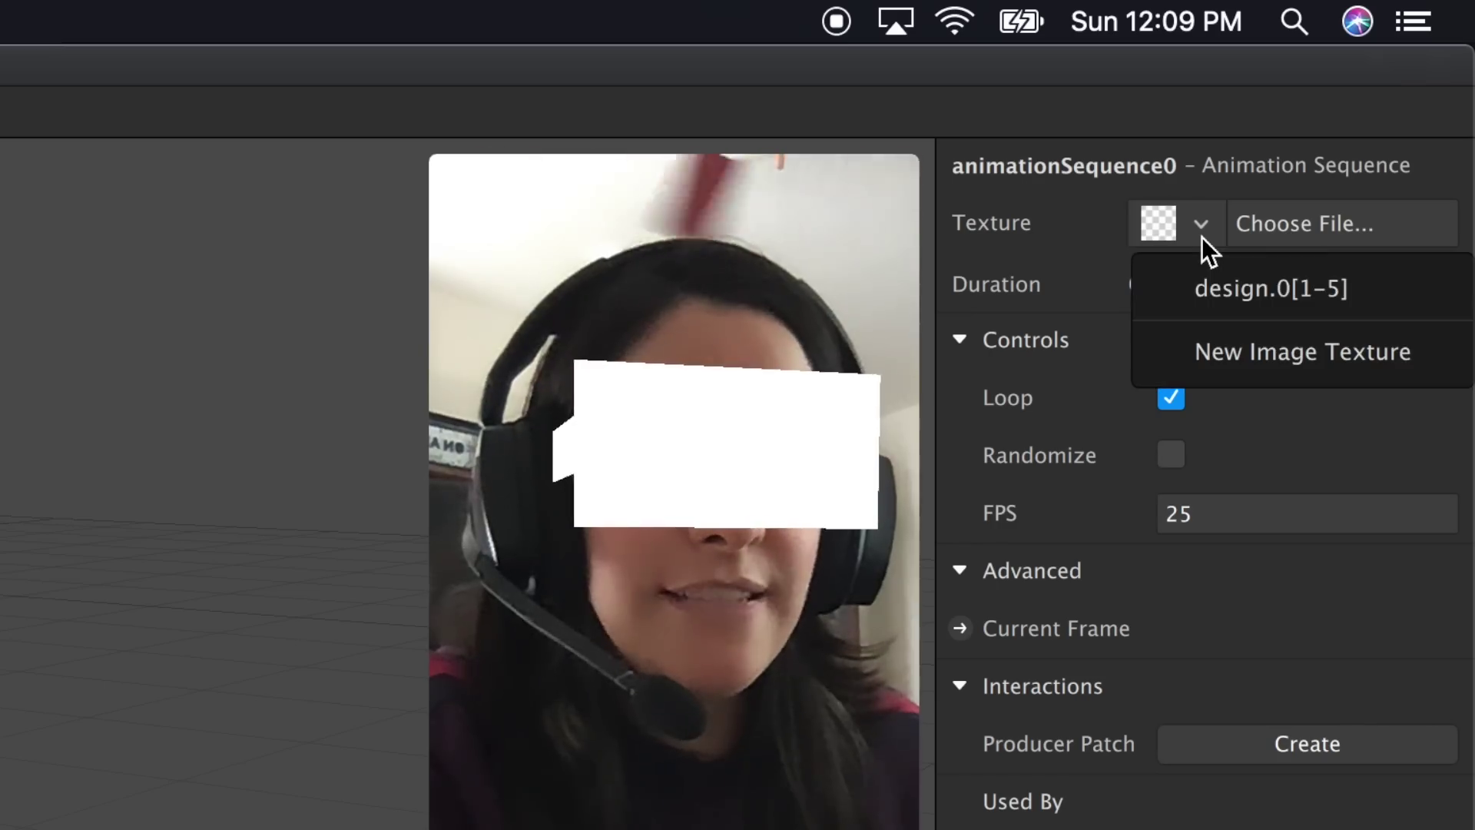
{"action": "left_click", "coordinate": [1215, 289]}
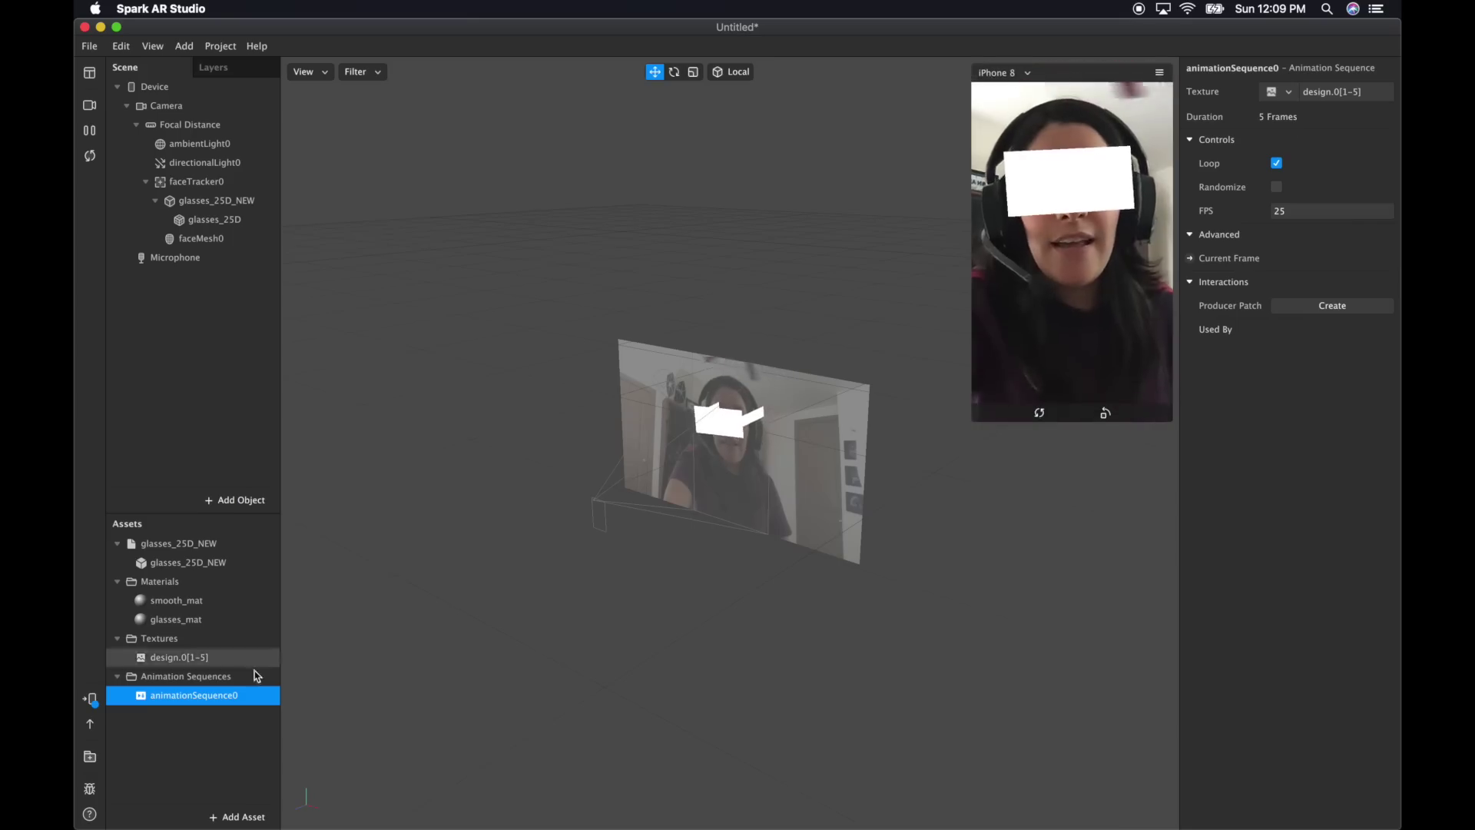
Assign animationSequence0 as the diffuse texture of glasses_mat
{"action": "left_click", "coordinate": [198, 620]}
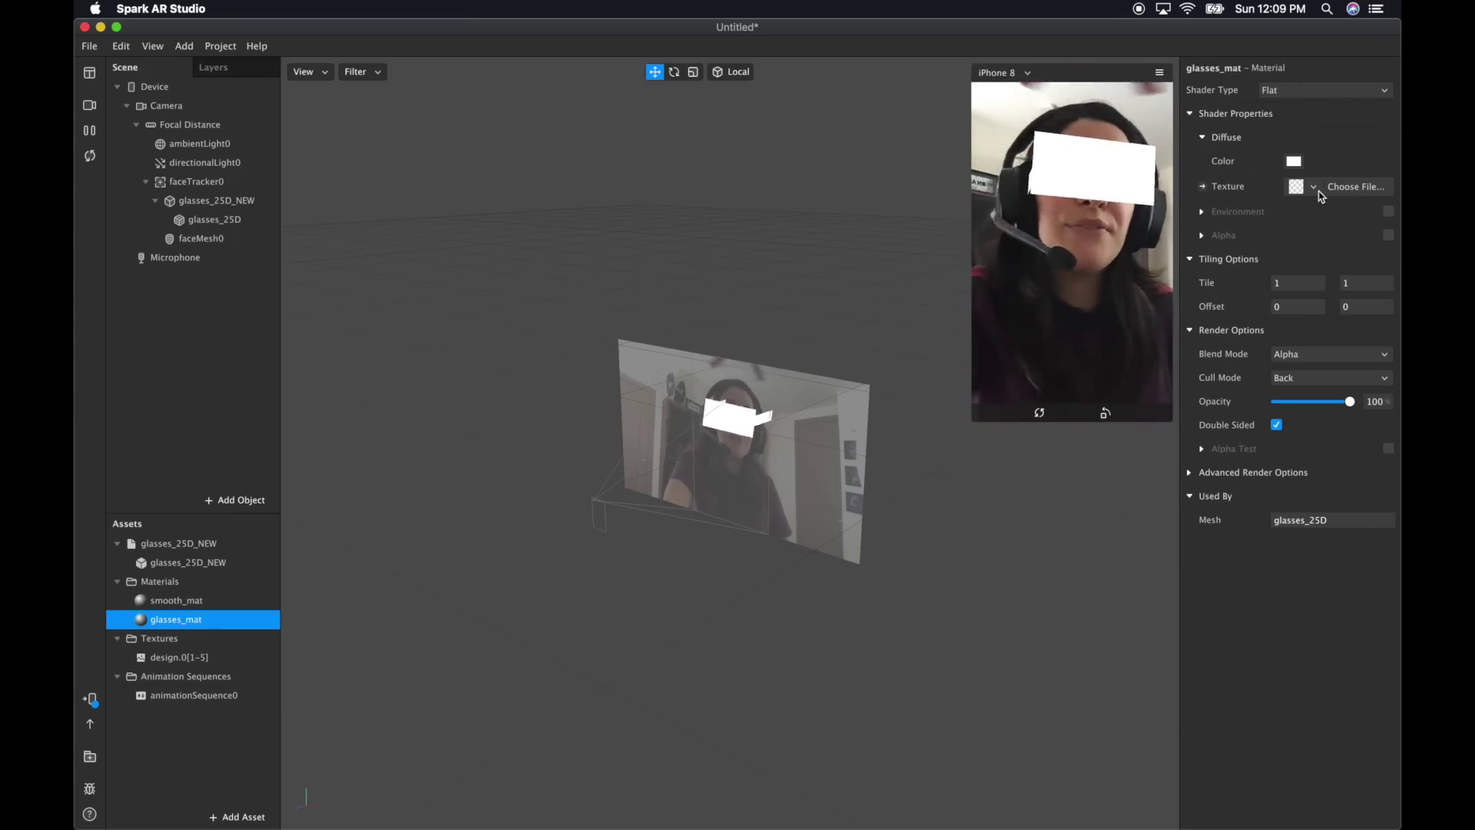
{"action": "left_click", "coordinate": [1313, 186]}
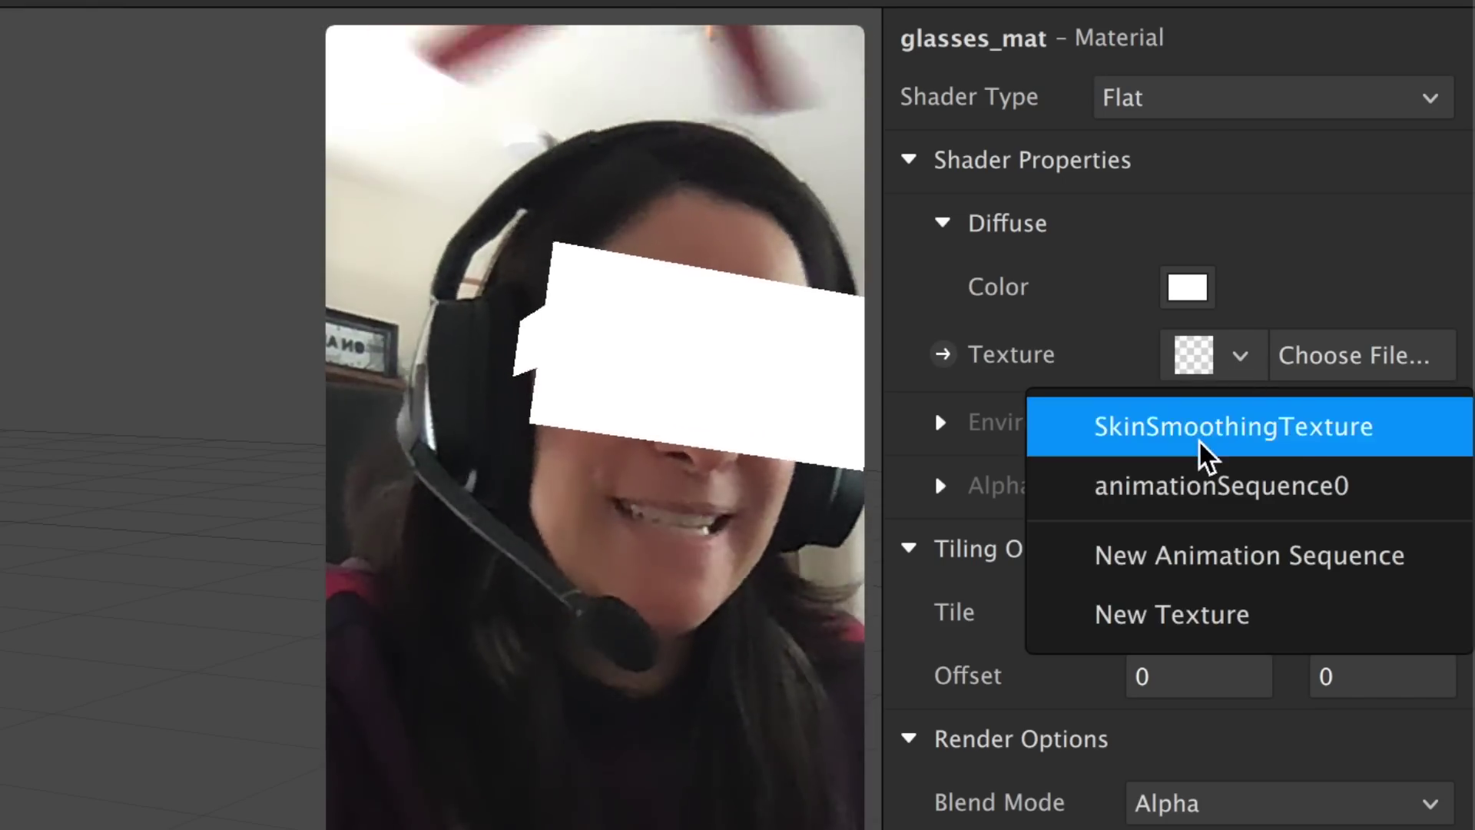
{"action": "left_click", "coordinate": [1194, 486]}
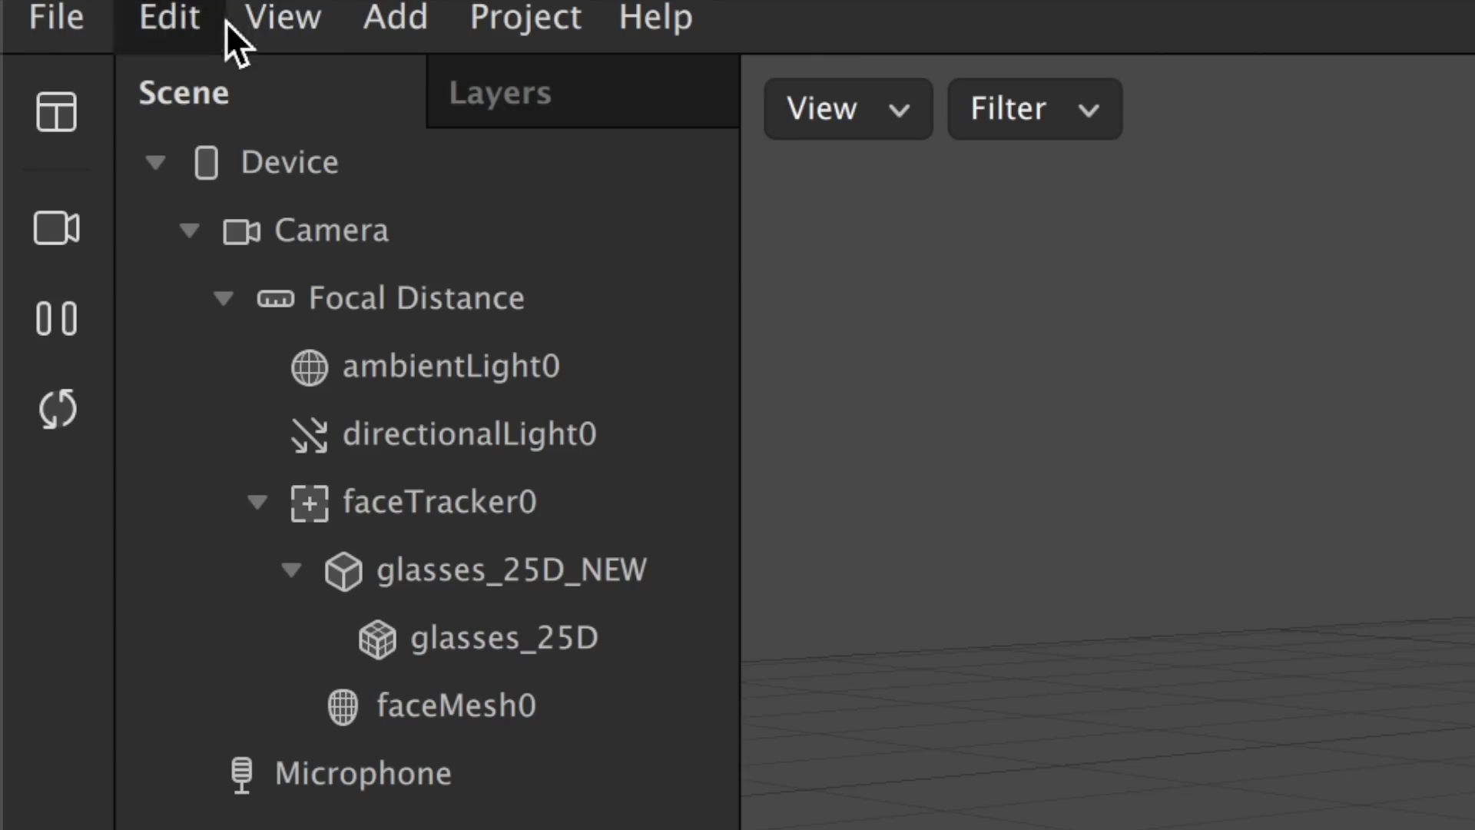
Show the Patch Editor and add patches for animationSequence0's Current Frame and, spaced apart from it, the glasses_25D mesh
{"action": "left_click", "coordinate": [278, 23]}
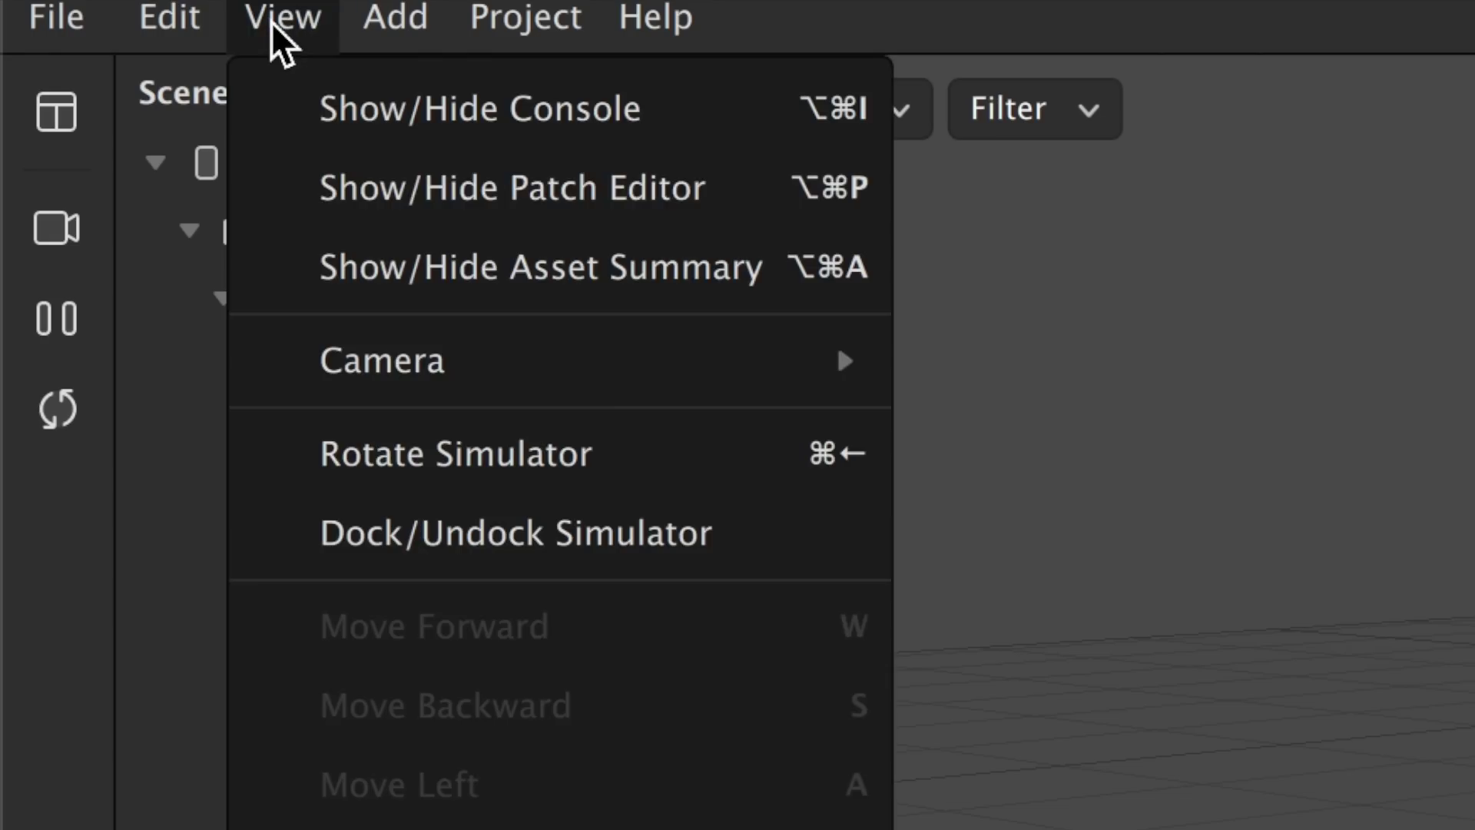
{"action": "left_click", "coordinate": [394, 186]}
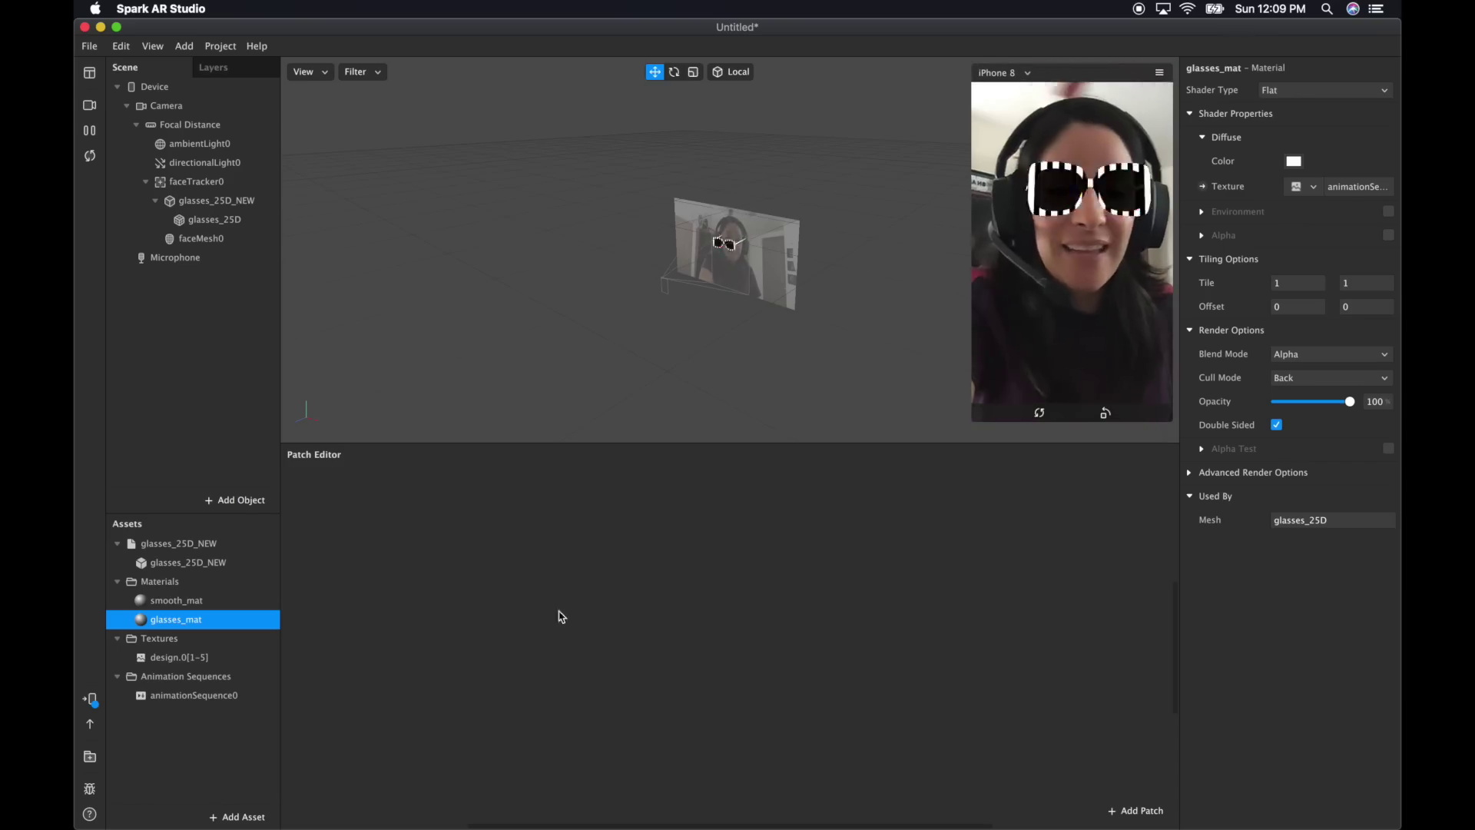
{"action": "left_click", "coordinate": [206, 694]}
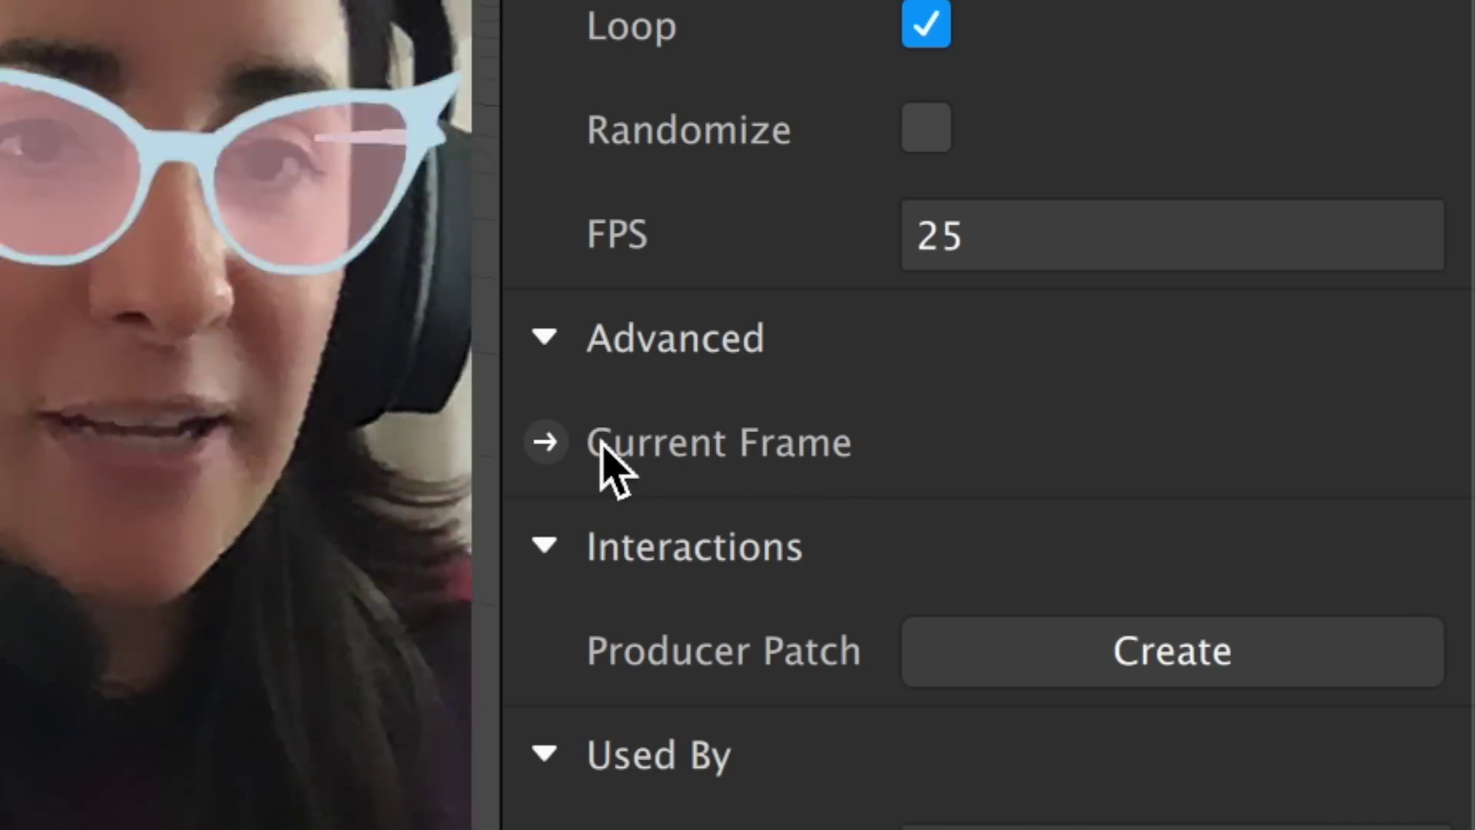
{"action": "left_click", "coordinate": [1189, 259]}
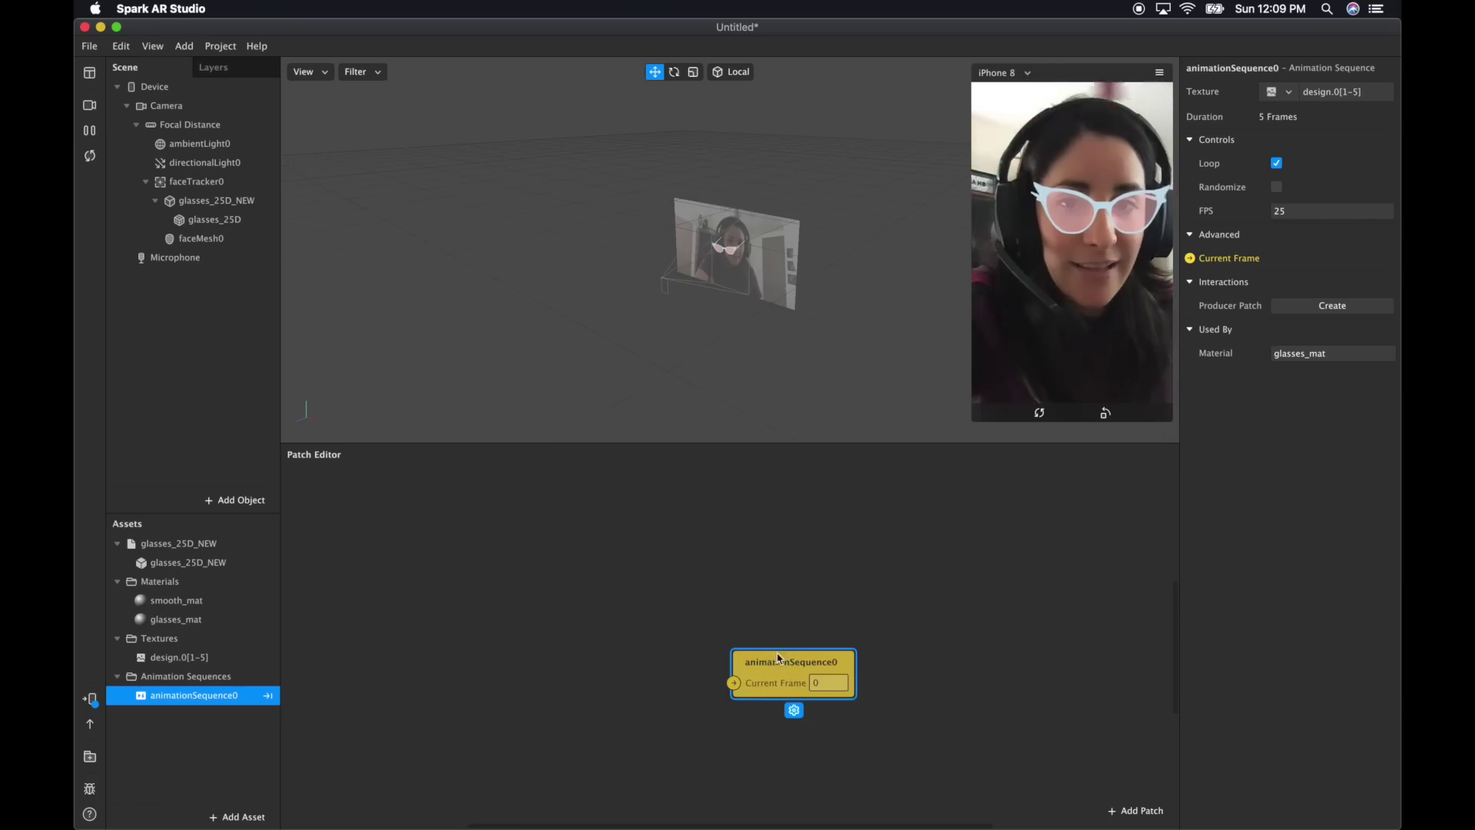
{"action": "left_click_drag", "start_coordinate": [1162, 490], "coordinate": [1465, 313]}
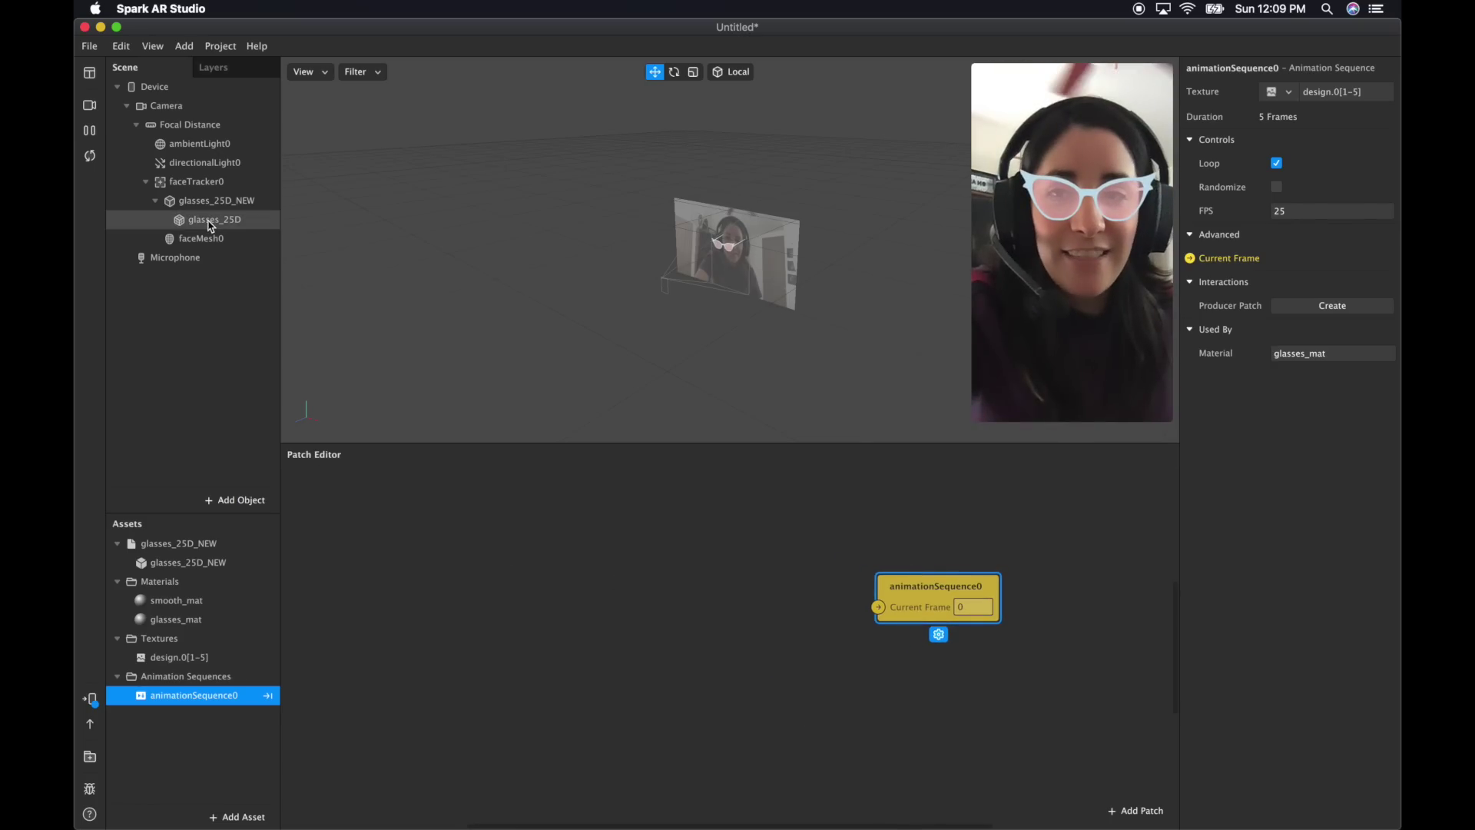
{"action": "left_click_drag", "start_coordinate": [403, 347], "coordinate": [517, 624]}
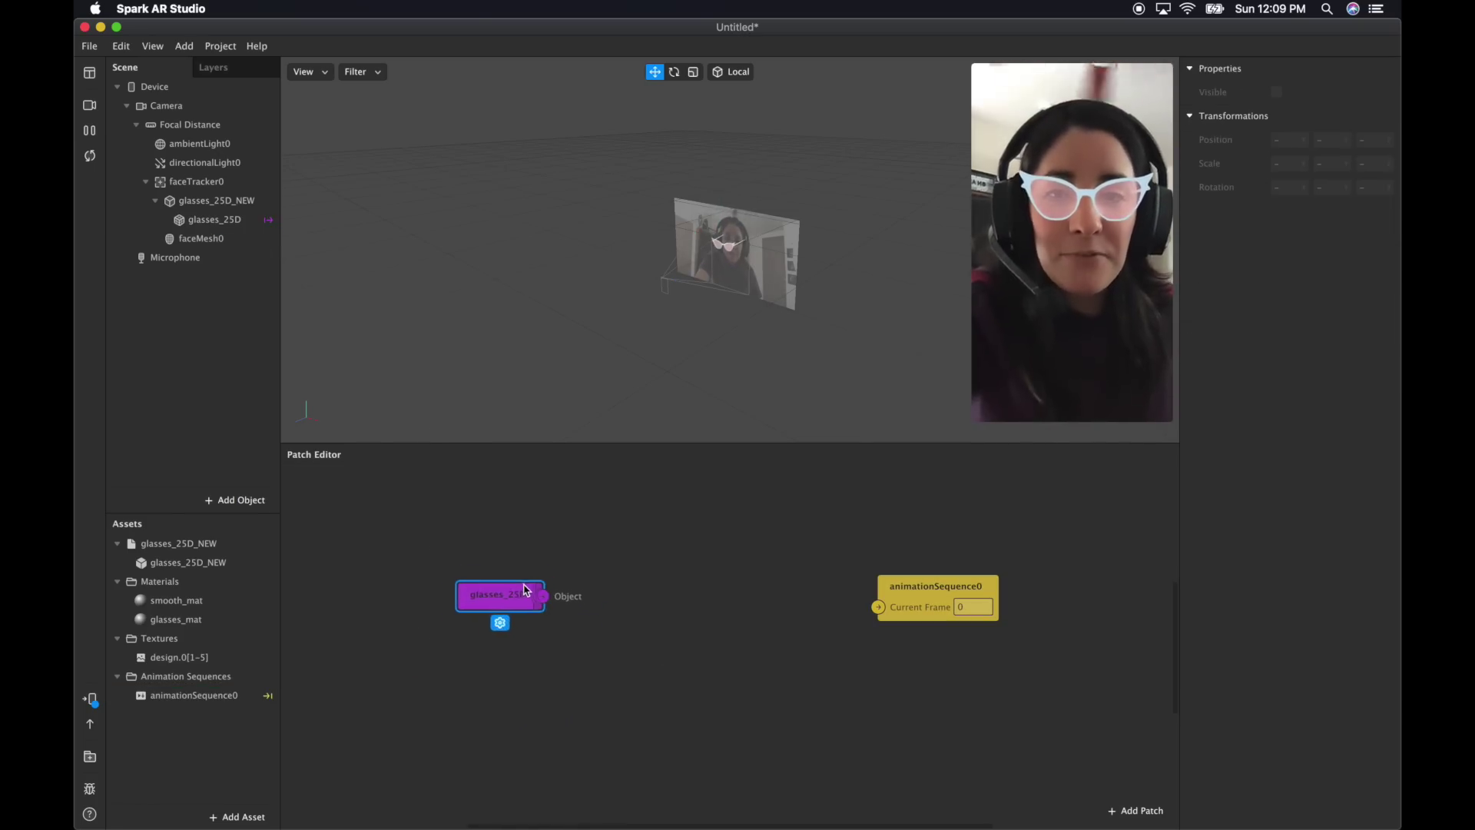
Add an Object Tap patch between the two existing patches and connect glasses_25D to its Object input
{"action": "right_click", "coordinate": [670, 581]}
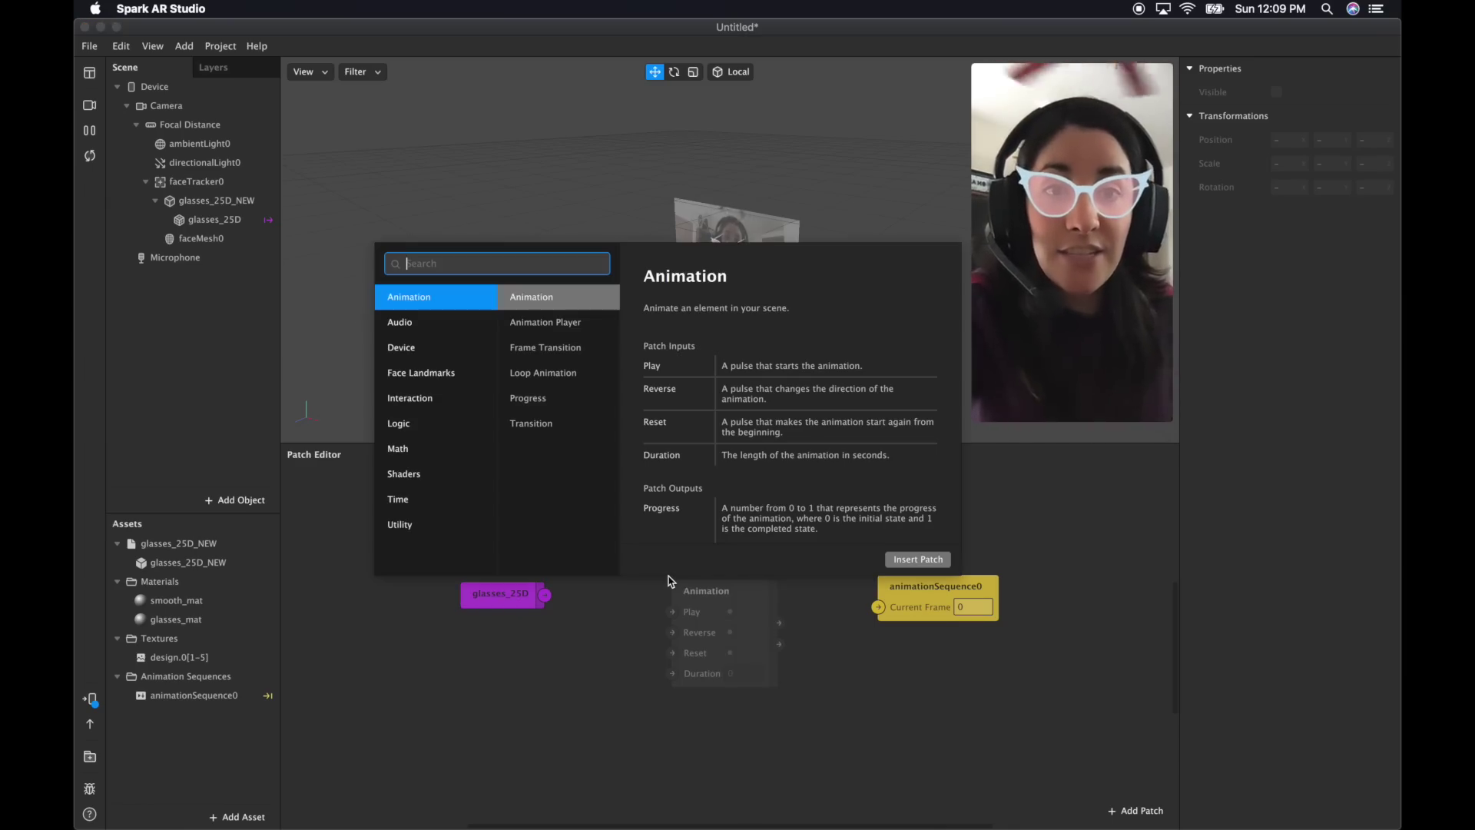
{"action": "left_click", "coordinate": [608, 769]}
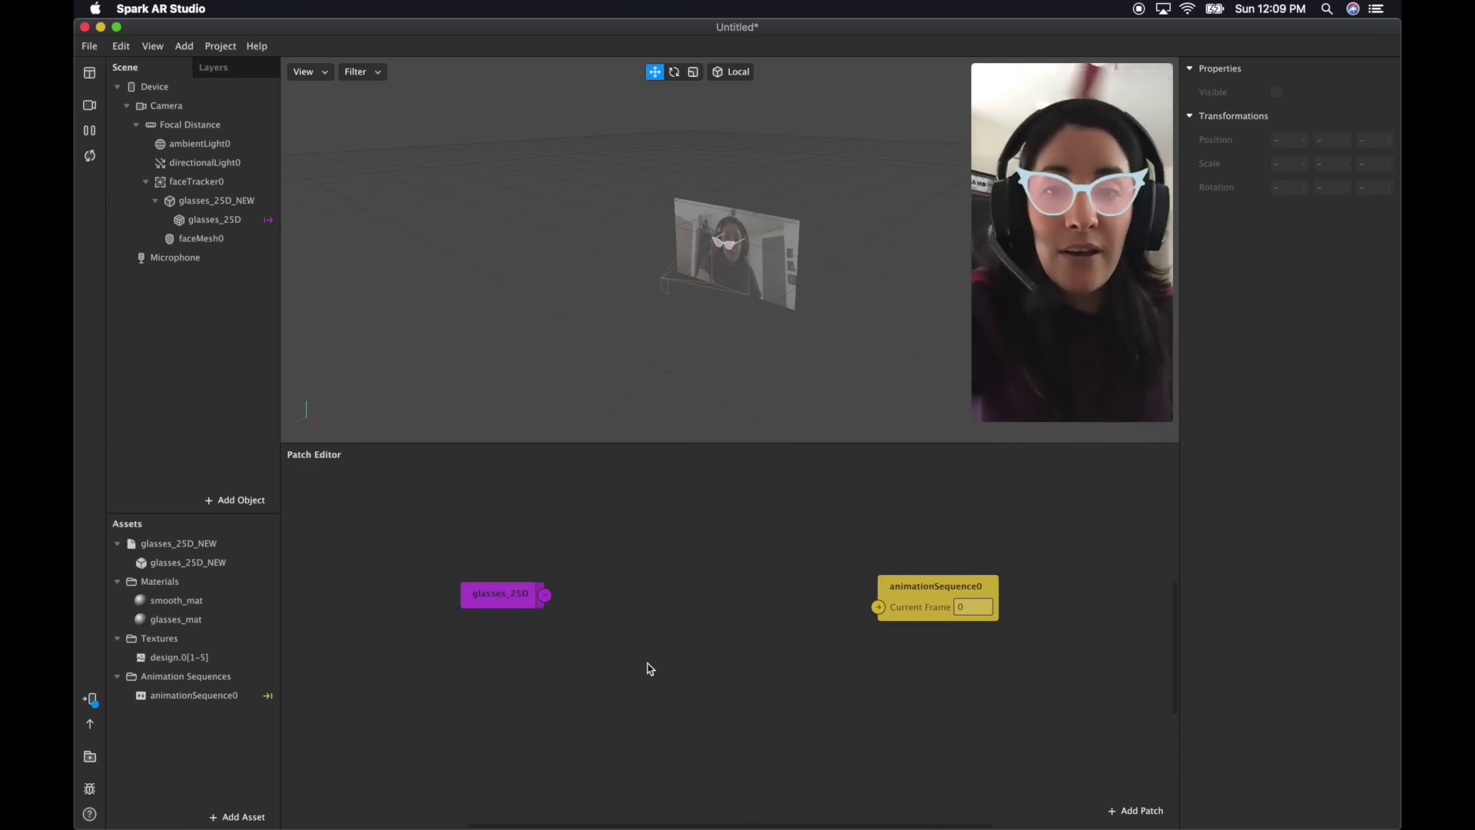
{"action": "right_click", "coordinate": [671, 600]}
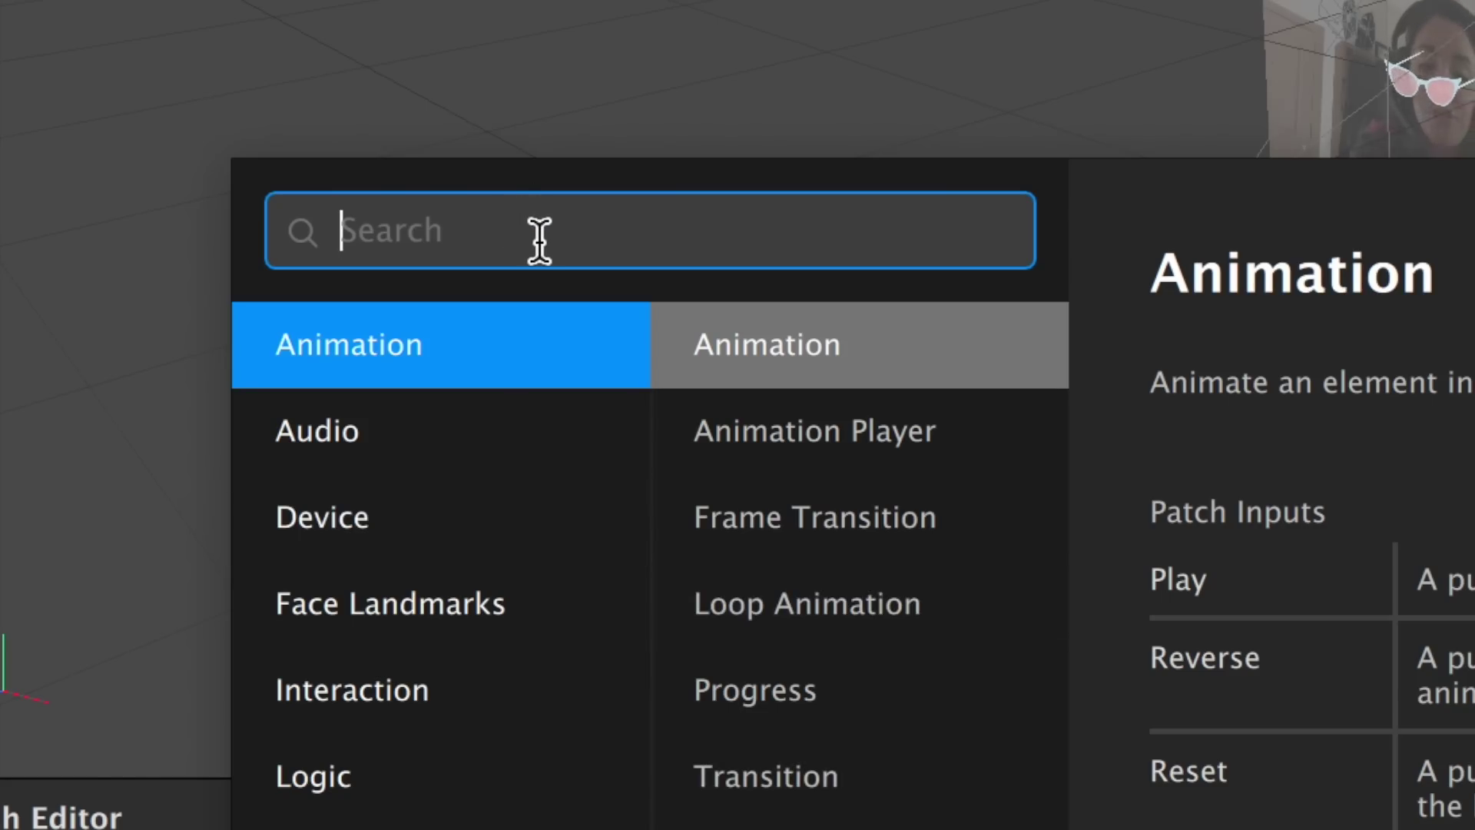
{"action": "type", "text": "tap"}
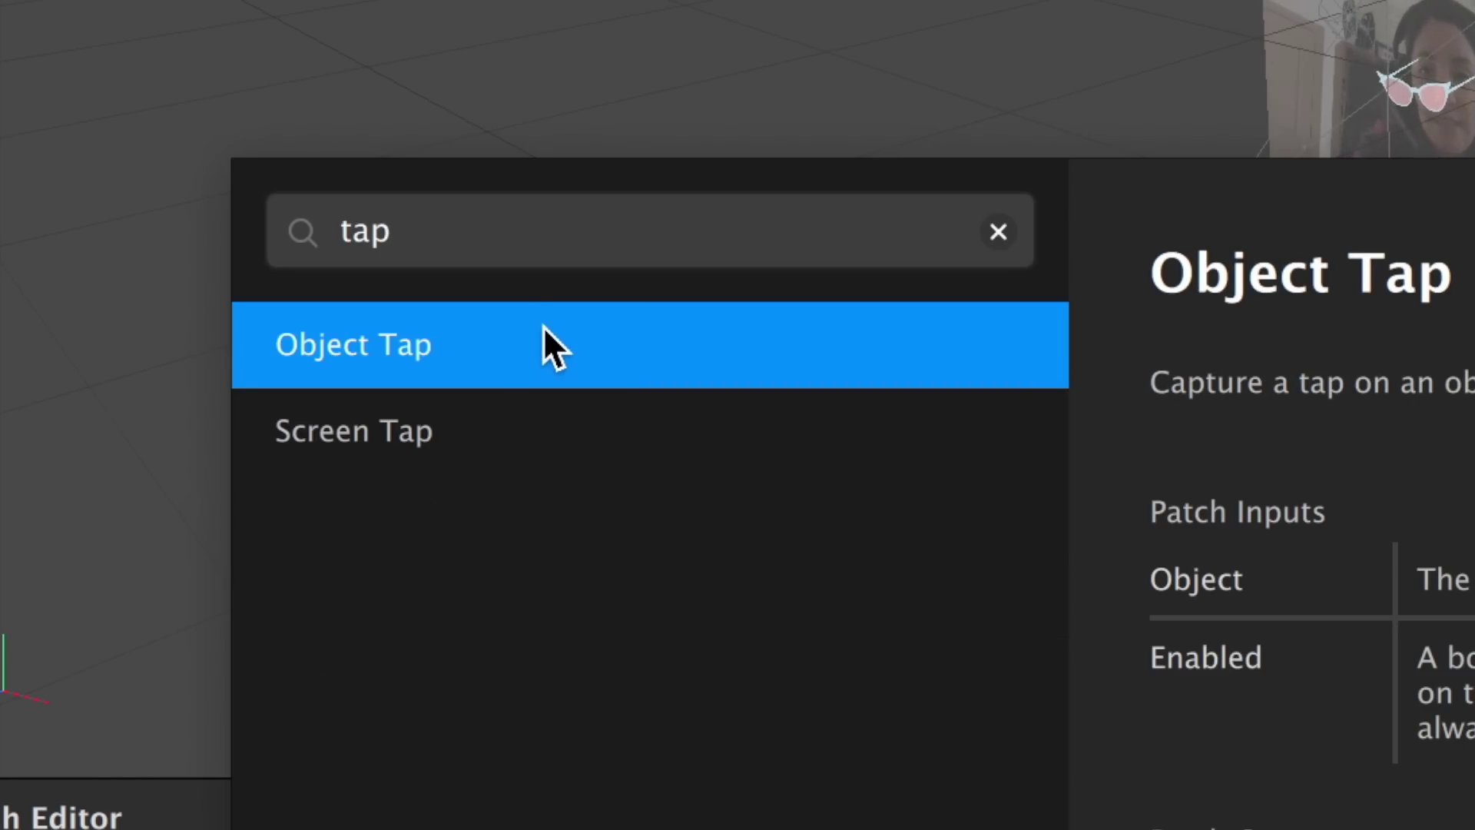
{"action": "left_click", "coordinate": [541, 336]}
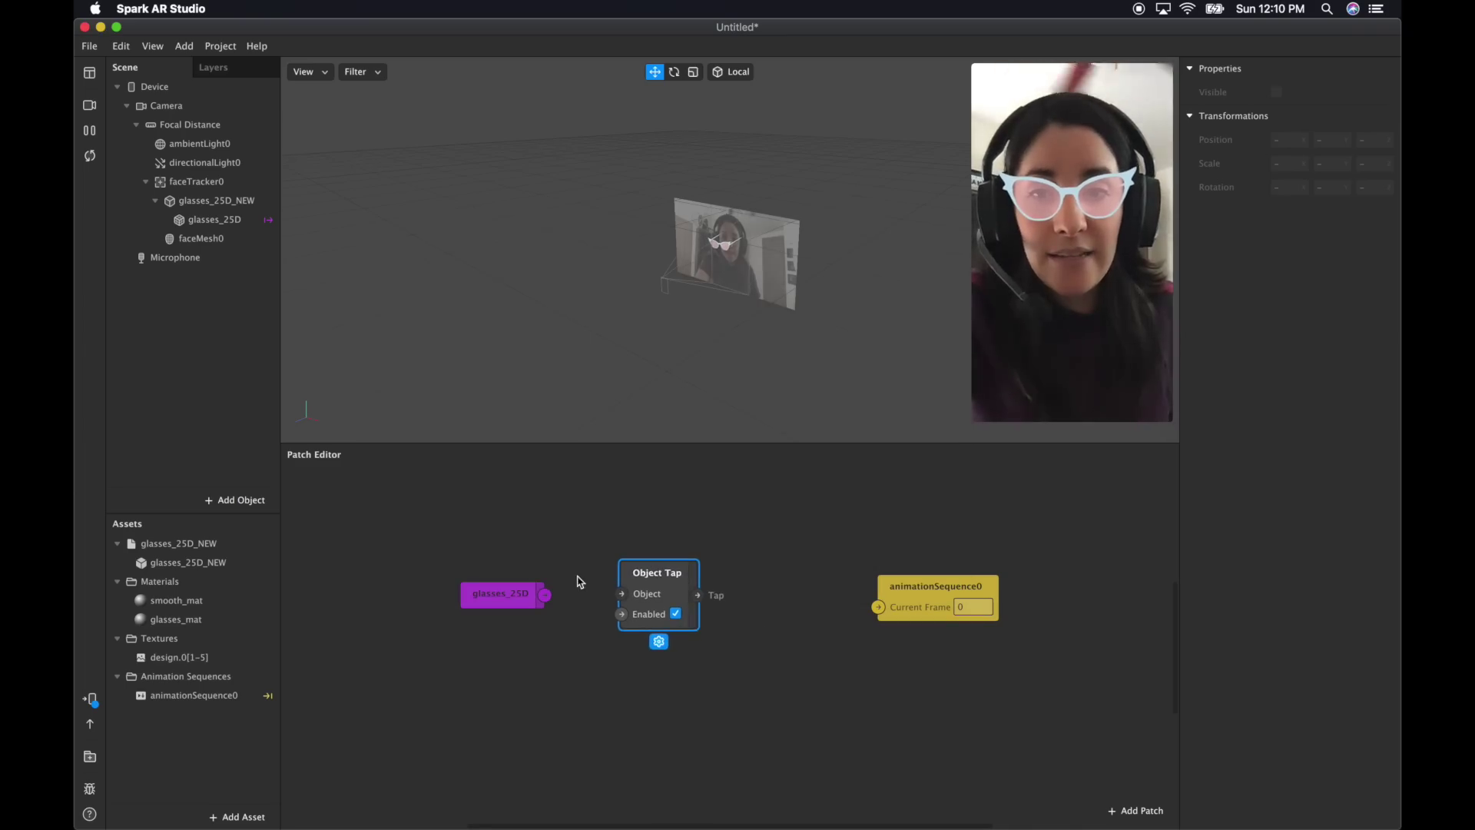
{"action": "left_click", "coordinate": [621, 598]}
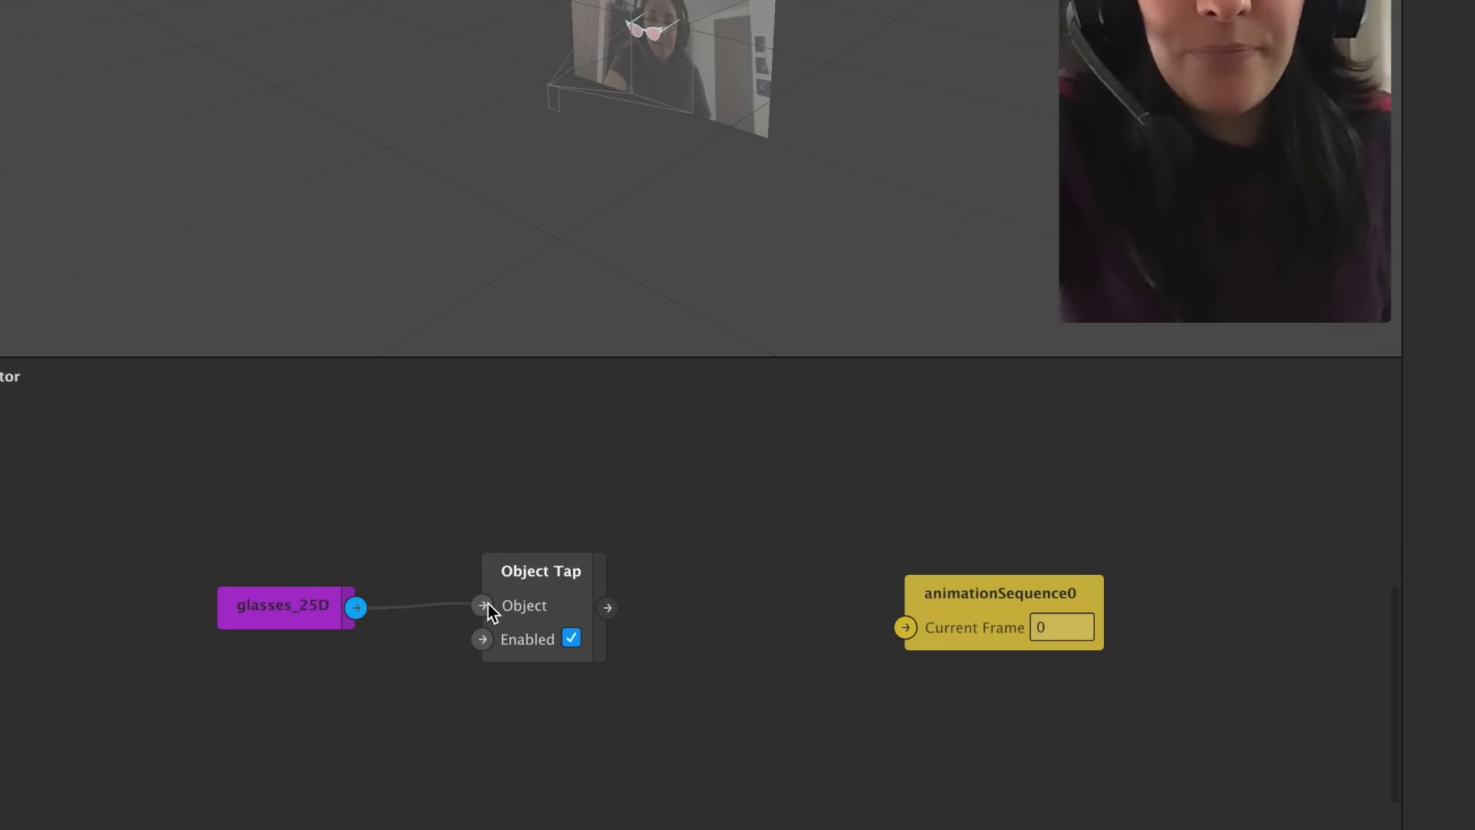
Add a Counter patch, connecting Object Tap to its Increase input and its output to animationSequence0's Current Frame
{"action": "double_click", "coordinate": [709, 570]}
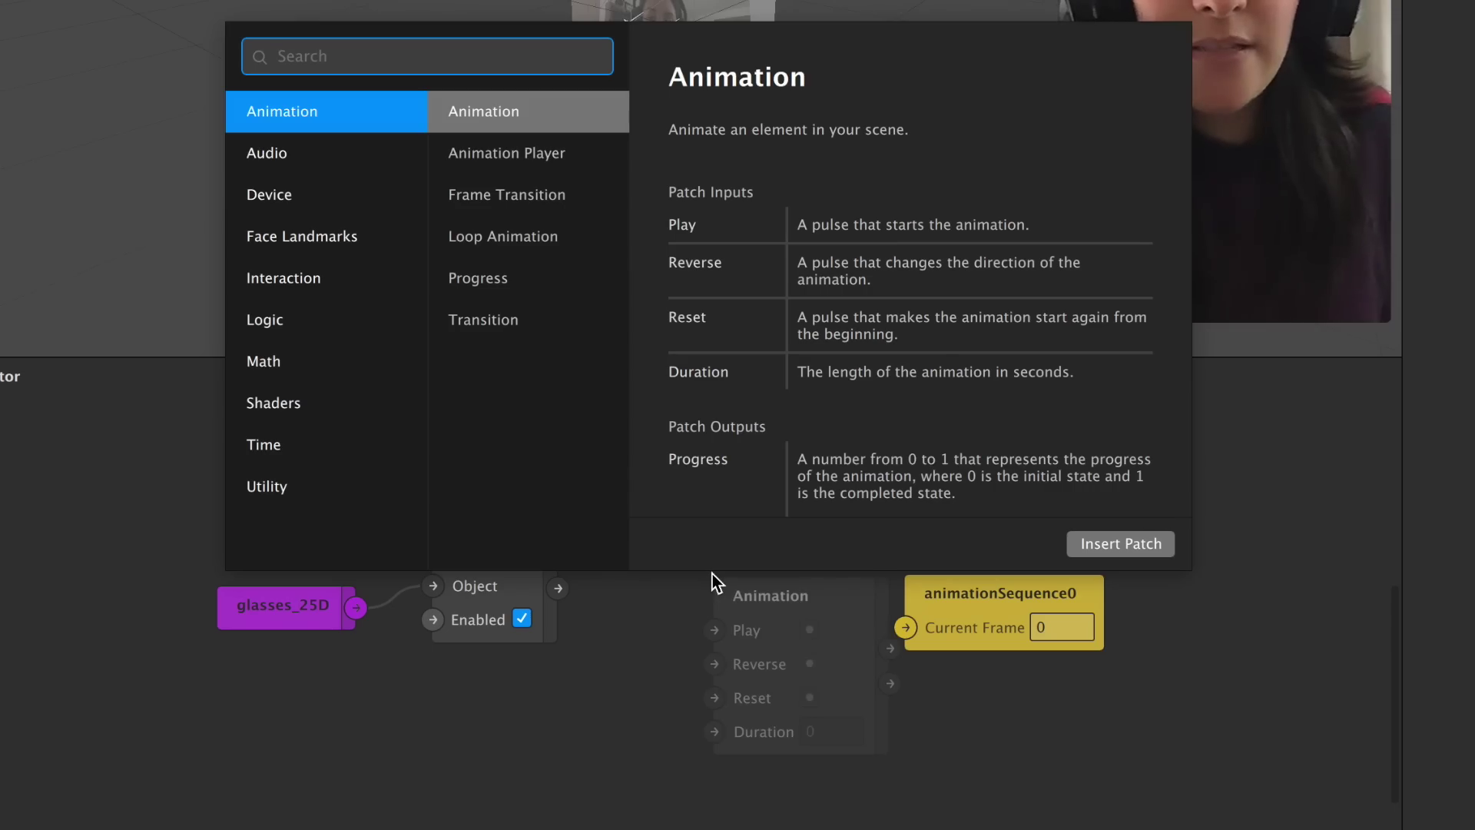
{"action": "type", "text": "coun"}
{"action": "key", "text": "Return"}
{"action": "left_click_drag", "start_coordinate": [799, 607], "coordinate": [689, 555]}
{"action": "left_click_drag", "start_coordinate": [560, 586], "coordinate": [595, 581]}
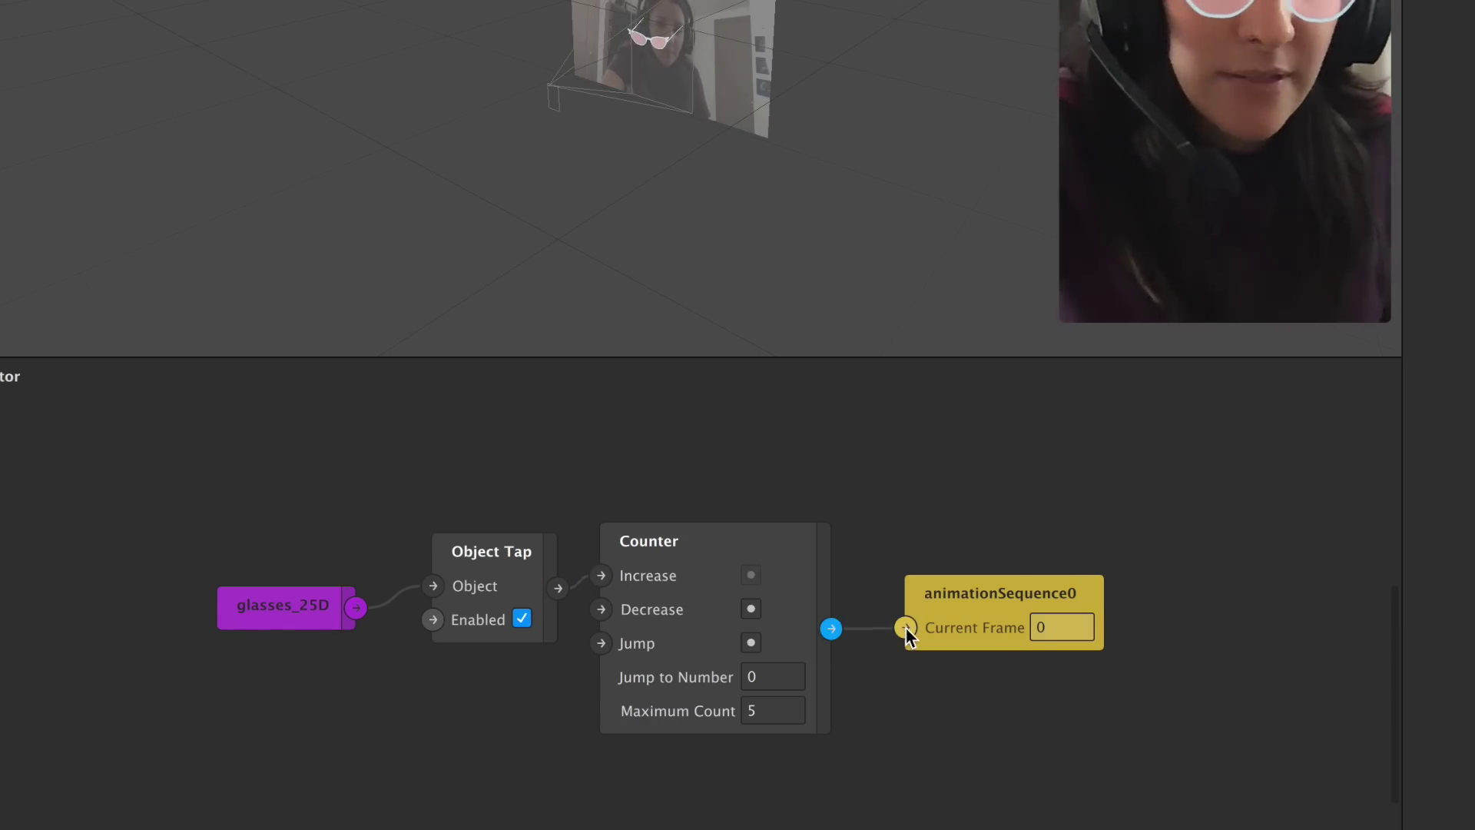
{"action": "left_click", "coordinate": [760, 538]}
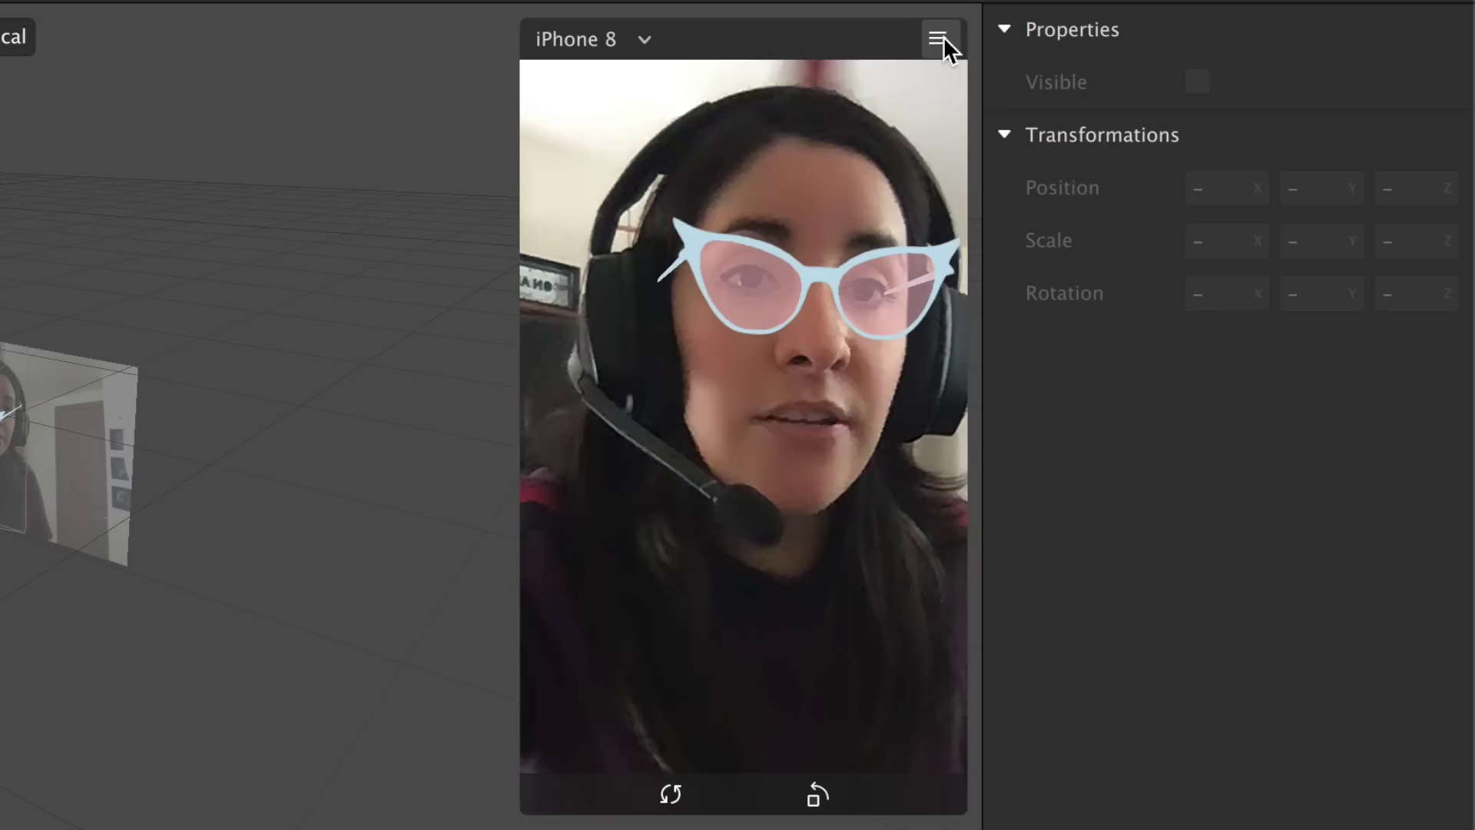
Enable touch simulation in the preview and tap the glasses repeatedly to test the design switching
{"action": "left_click", "coordinate": [1161, 72]}
{"action": "left_click", "coordinate": [966, 102]}
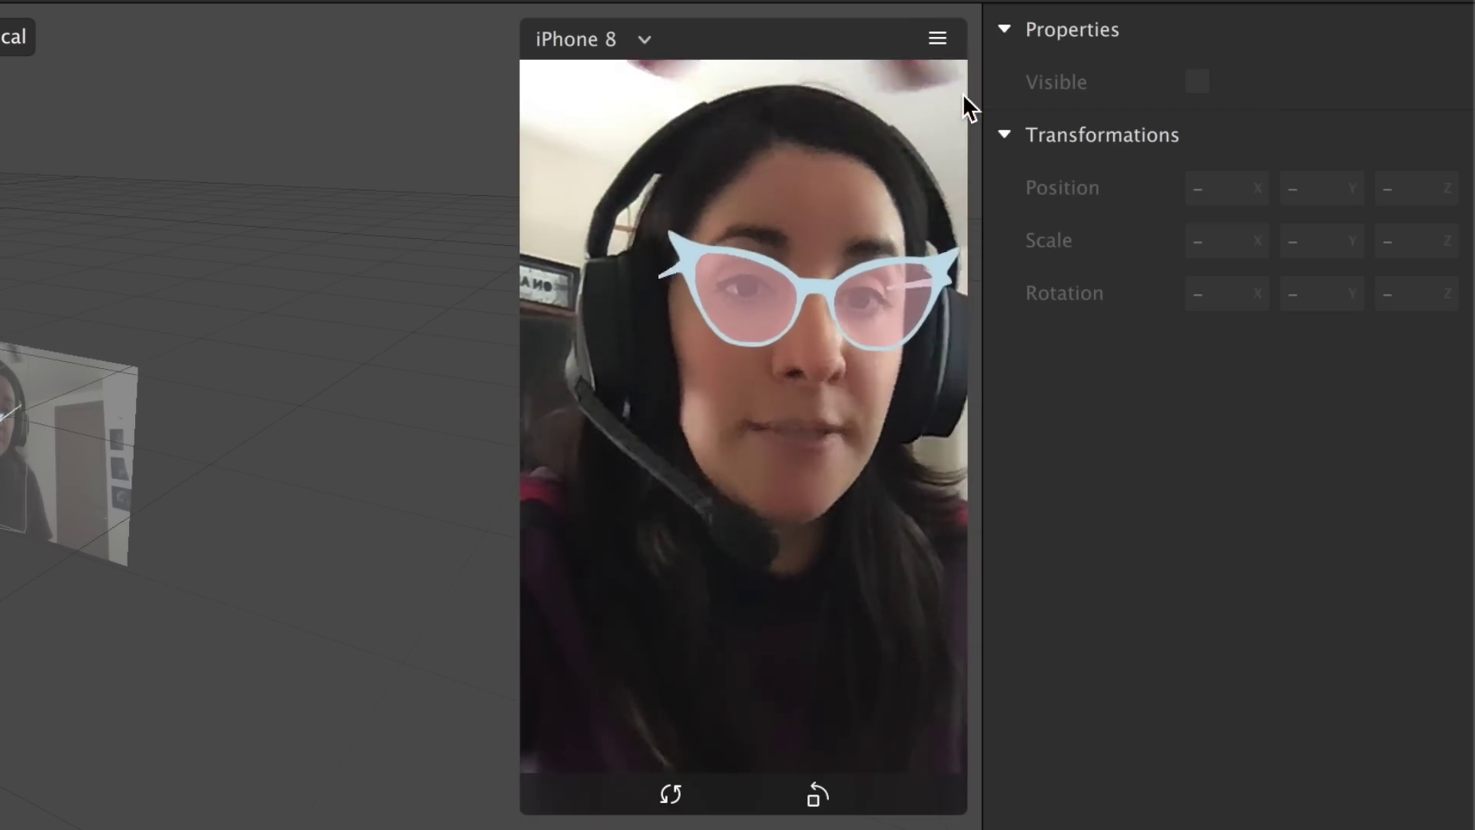
{"action": "left_click", "coordinate": [871, 311]}
{"action": "left_click", "coordinate": [871, 311]}
{"action": "left_click", "coordinate": [871, 311]}
{"action": "left_click", "coordinate": [871, 311]}
{"action": "left_click", "coordinate": [871, 311]}
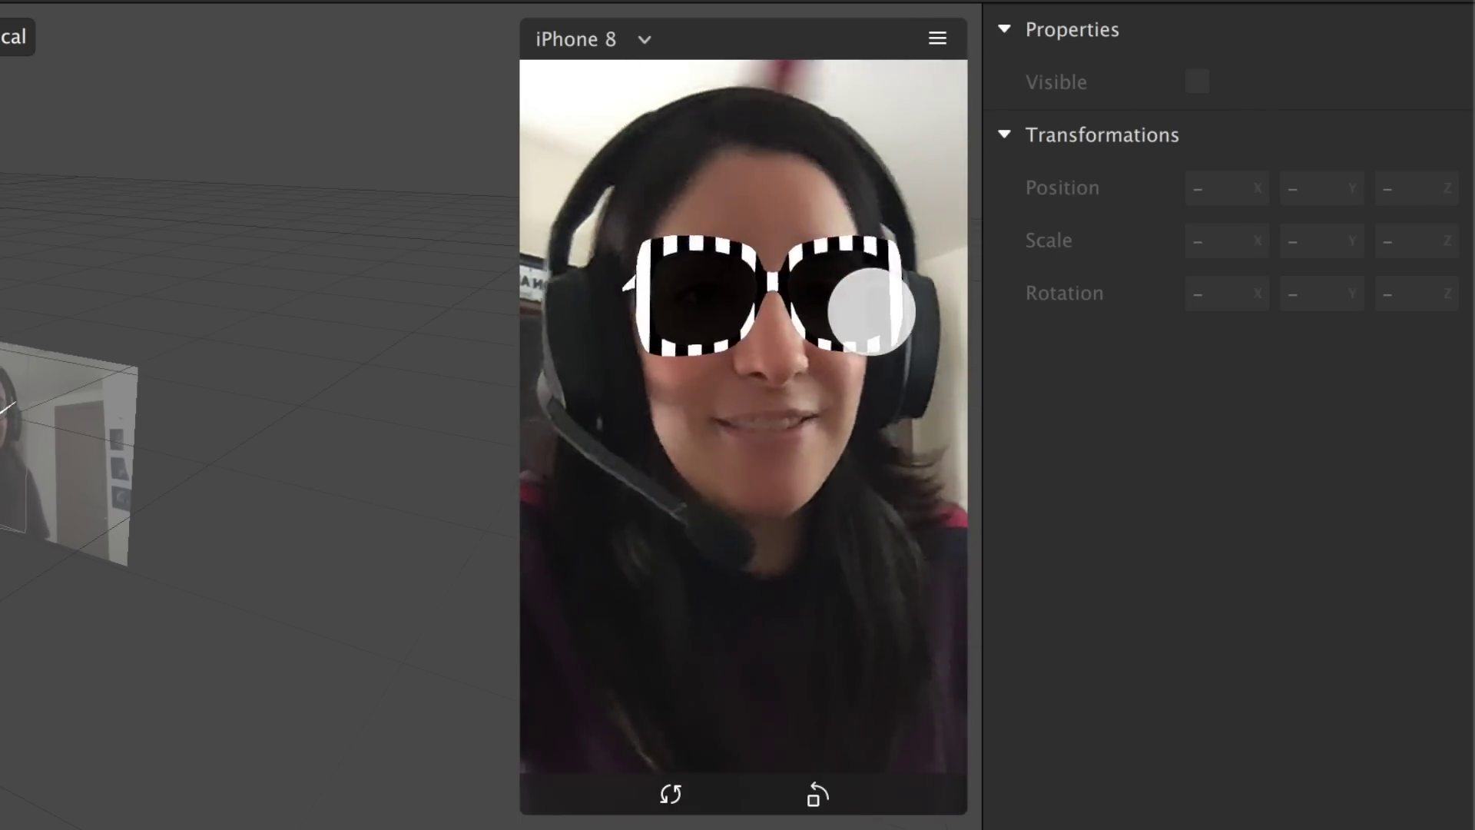
{"action": "left_click", "coordinate": [871, 311]}
{"action": "left_click", "coordinate": [871, 311]}
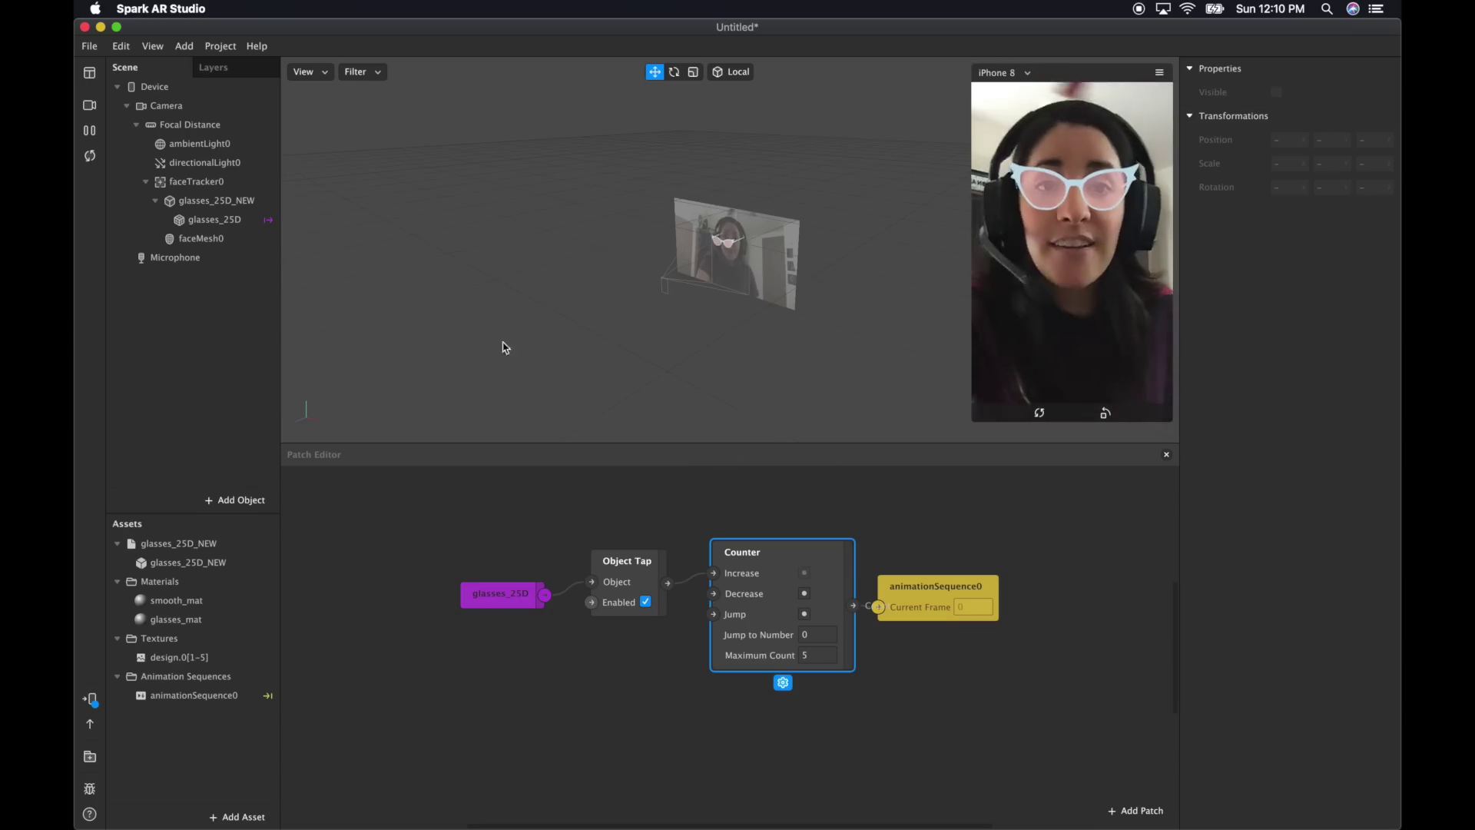
Add a second face mesh under faceTracker0, place it above glasses_25D_NEW, and turn off its Eyes and Mouth options
{"action": "left_click", "coordinate": [170, 183]}
{"action": "right_click", "coordinate": [188, 182]}
{"action": "mouse_move", "coordinate": [258, 197]}
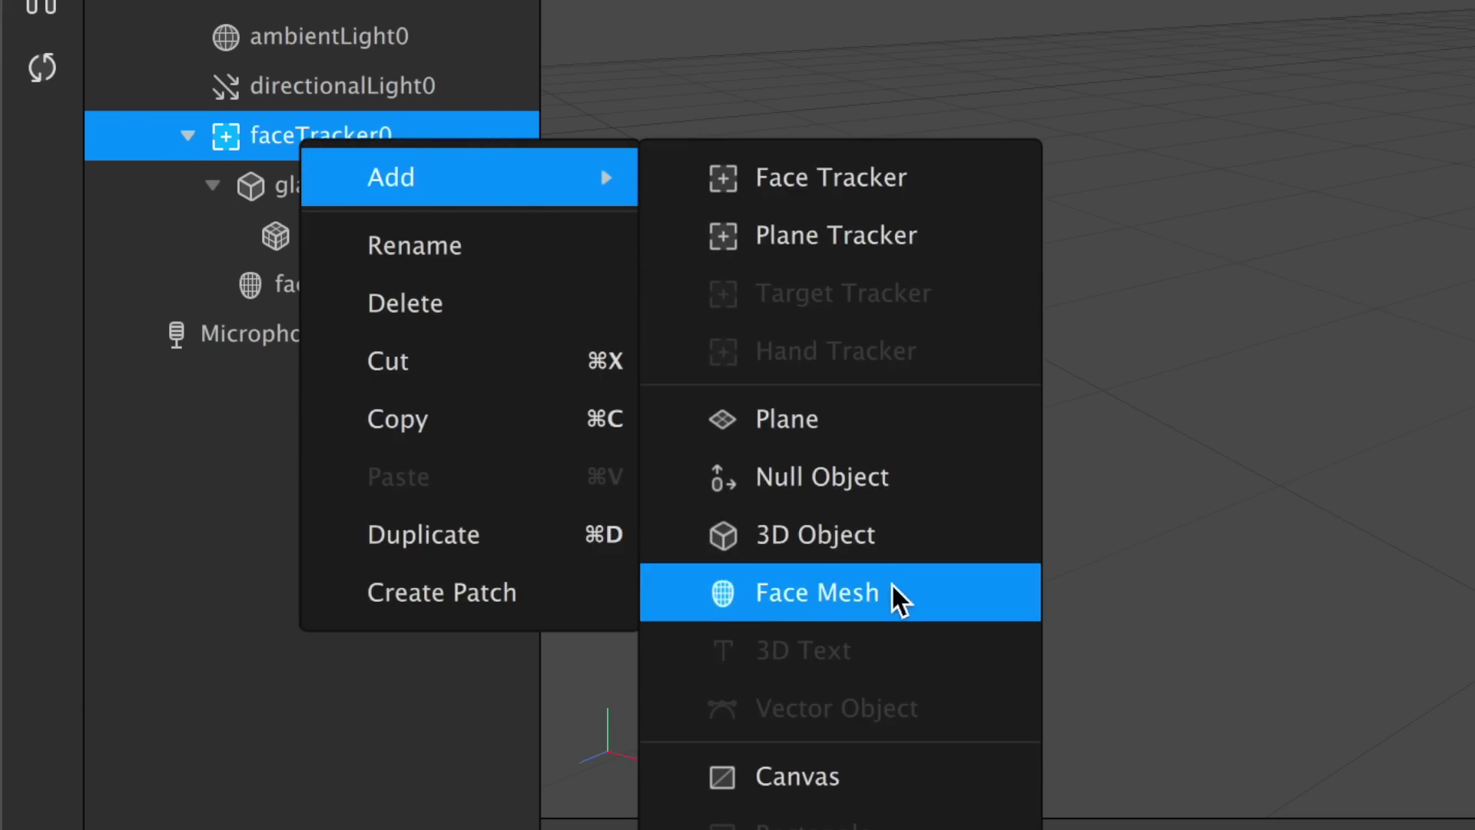
{"action": "left_click", "coordinate": [893, 589]}
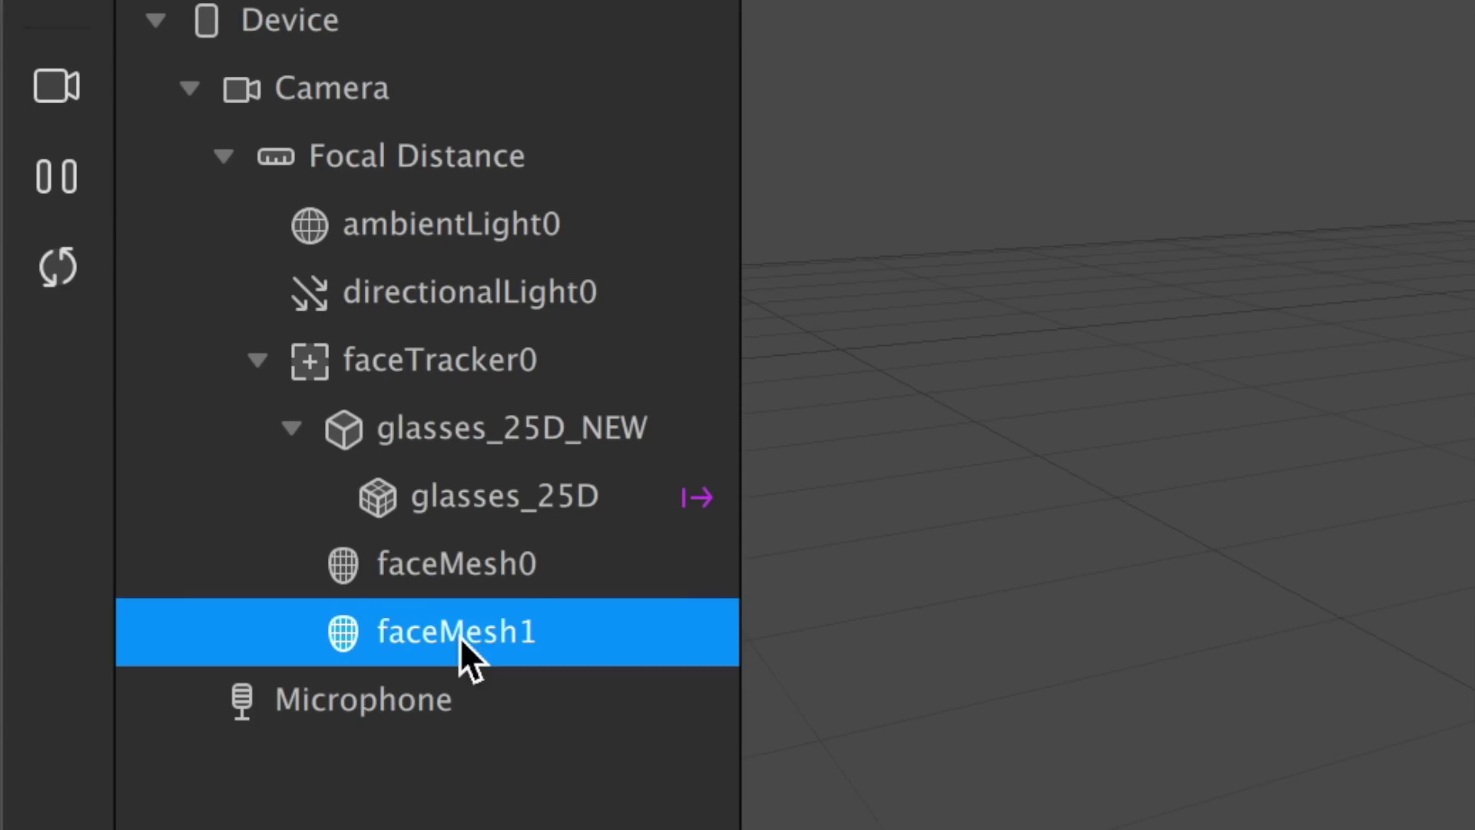
{"action": "left_click_drag", "start_coordinate": [462, 388], "coordinate": [462, 390]}
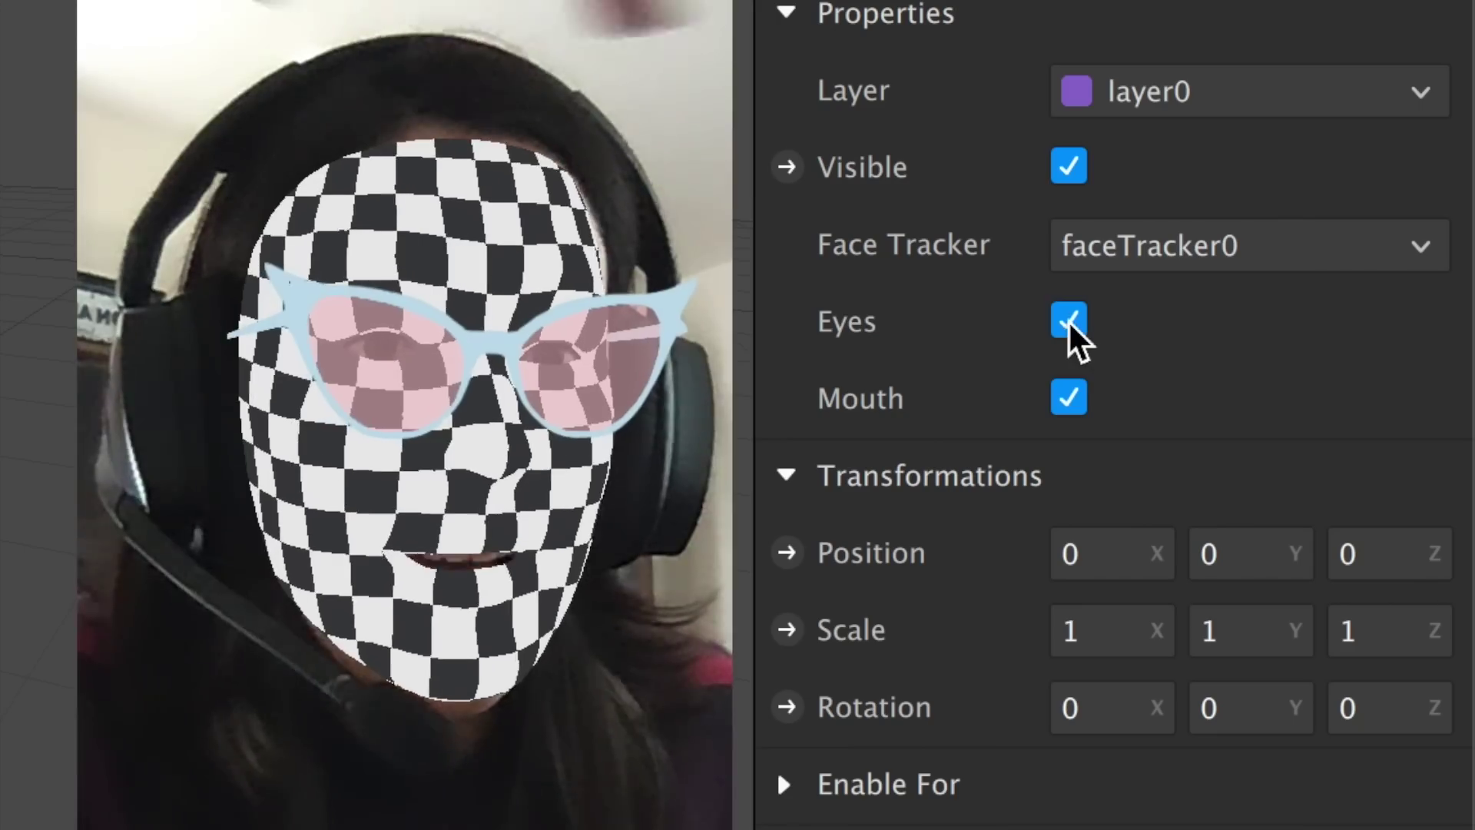
{"action": "left_click", "coordinate": [1277, 187]}
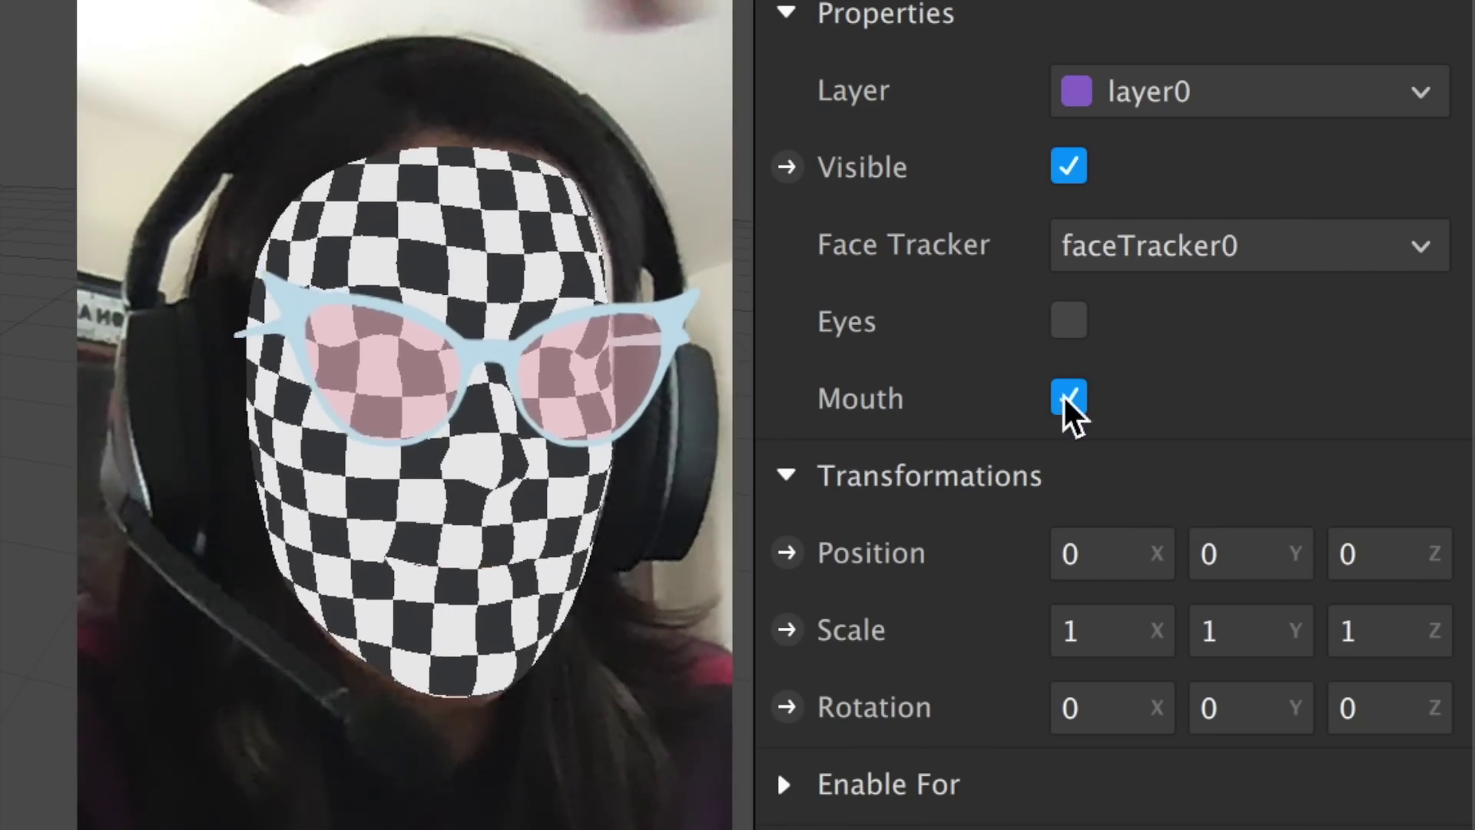
{"action": "left_click", "coordinate": [1277, 210]}
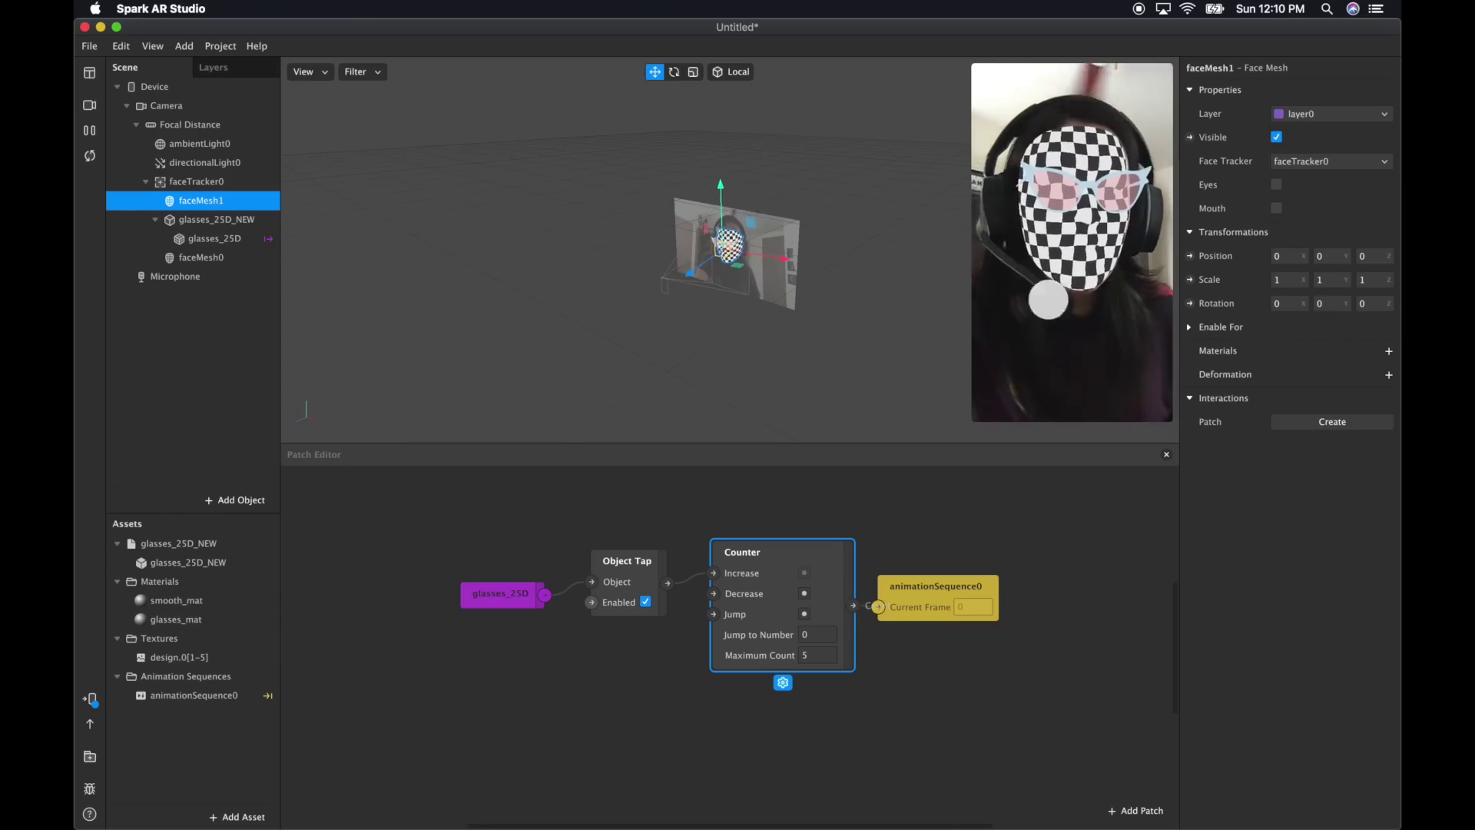
Create a new material for faceMesh1 and rename it occluder_mat
{"action": "left_click", "coordinate": [1387, 352]}
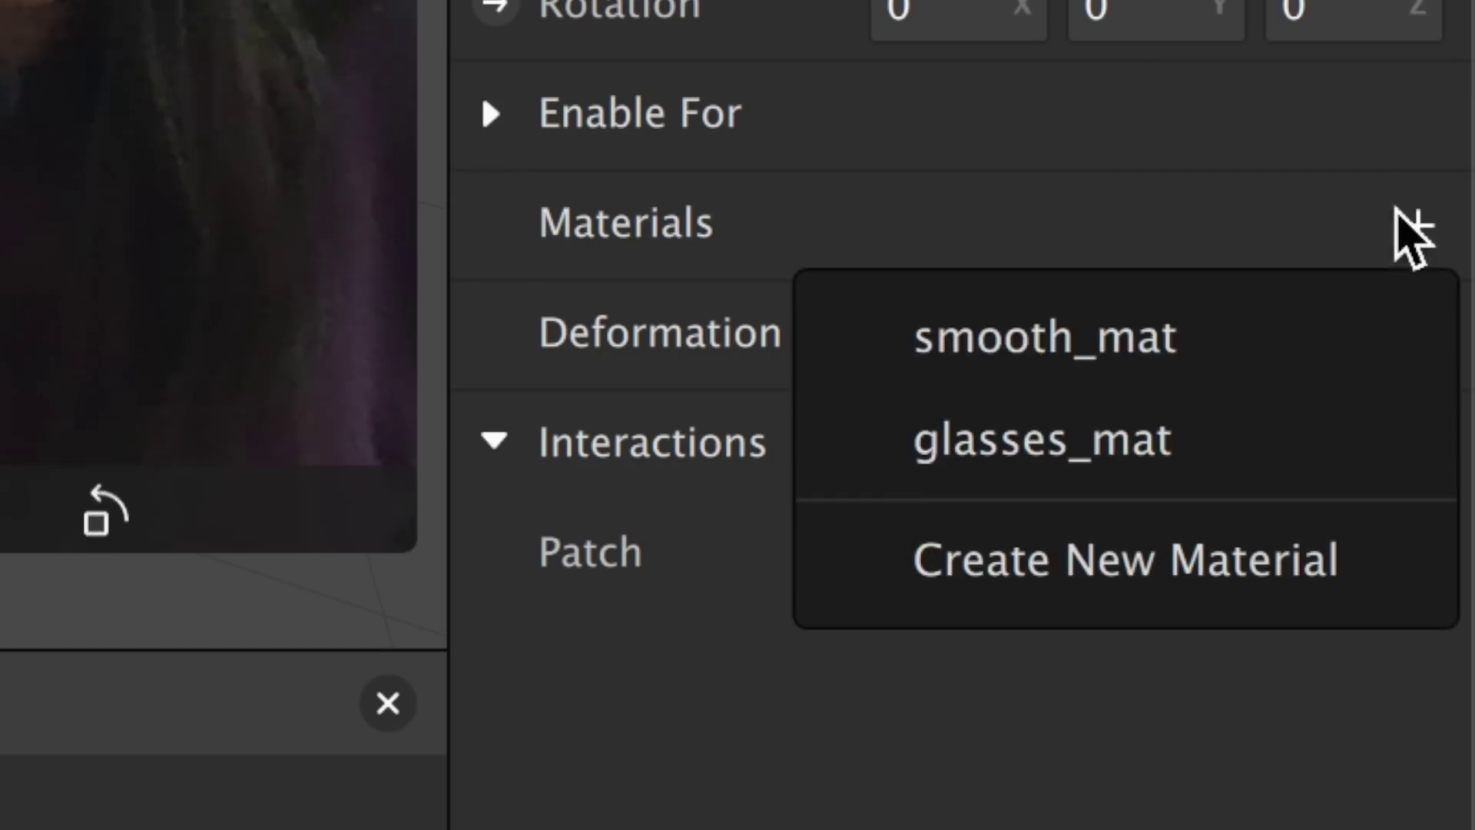
{"action": "left_click", "coordinate": [1345, 423]}
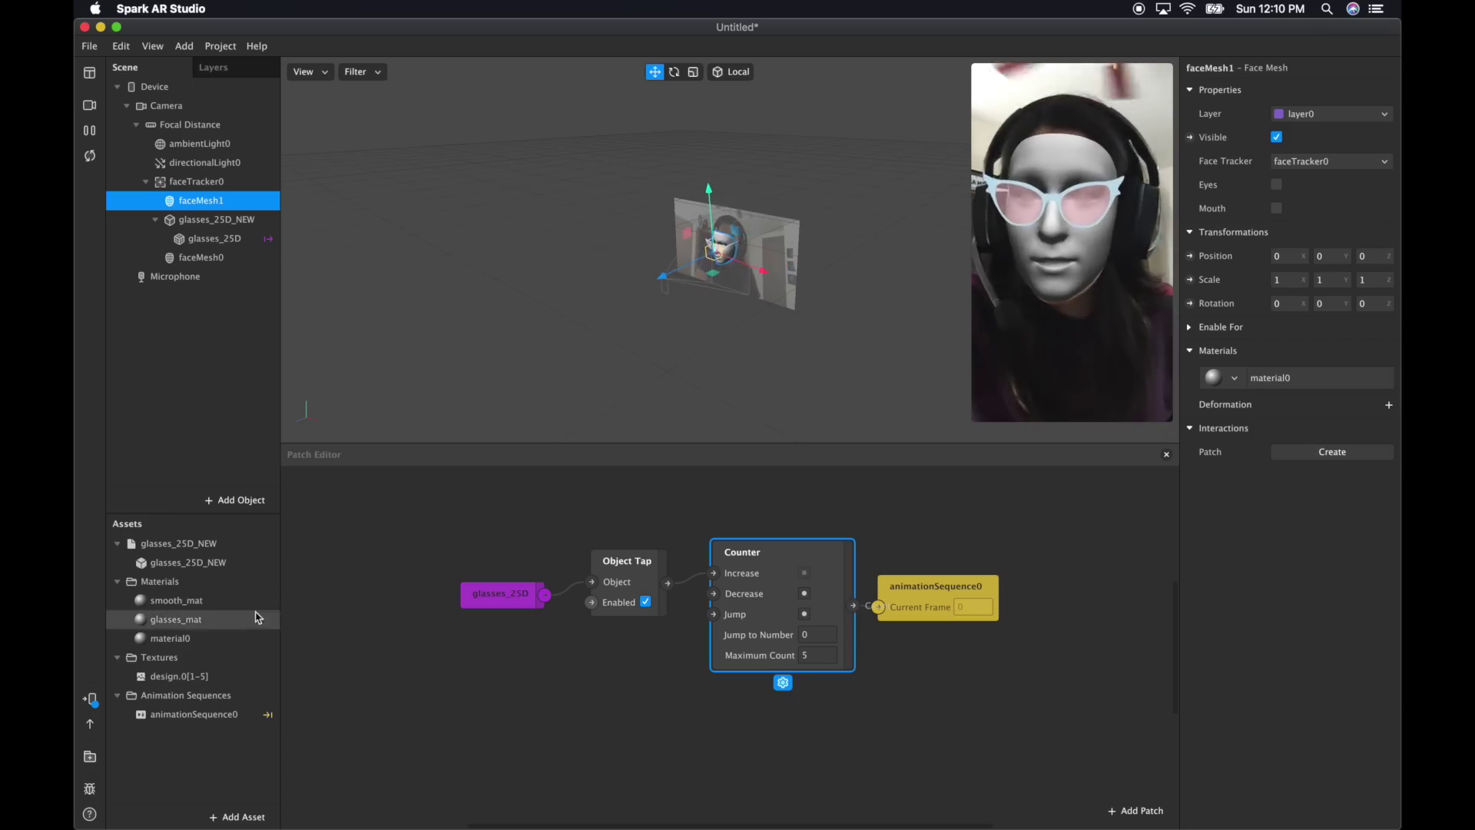
{"action": "left_click", "coordinate": [254, 637]}
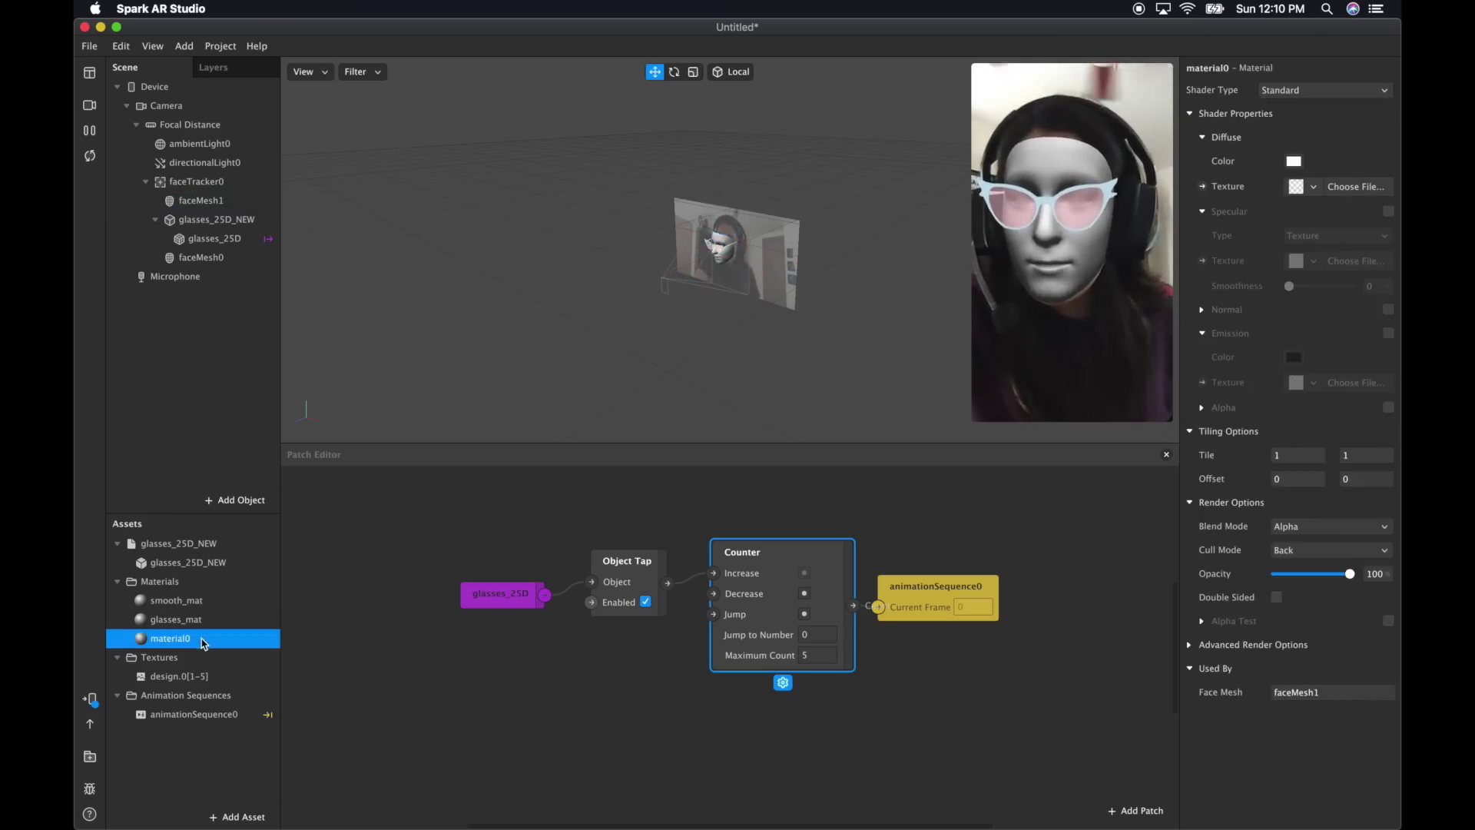
{"action": "right_click", "coordinate": [201, 639]}
{"action": "left_click", "coordinate": [266, 654]}
{"action": "type", "text": "occluder_m"}
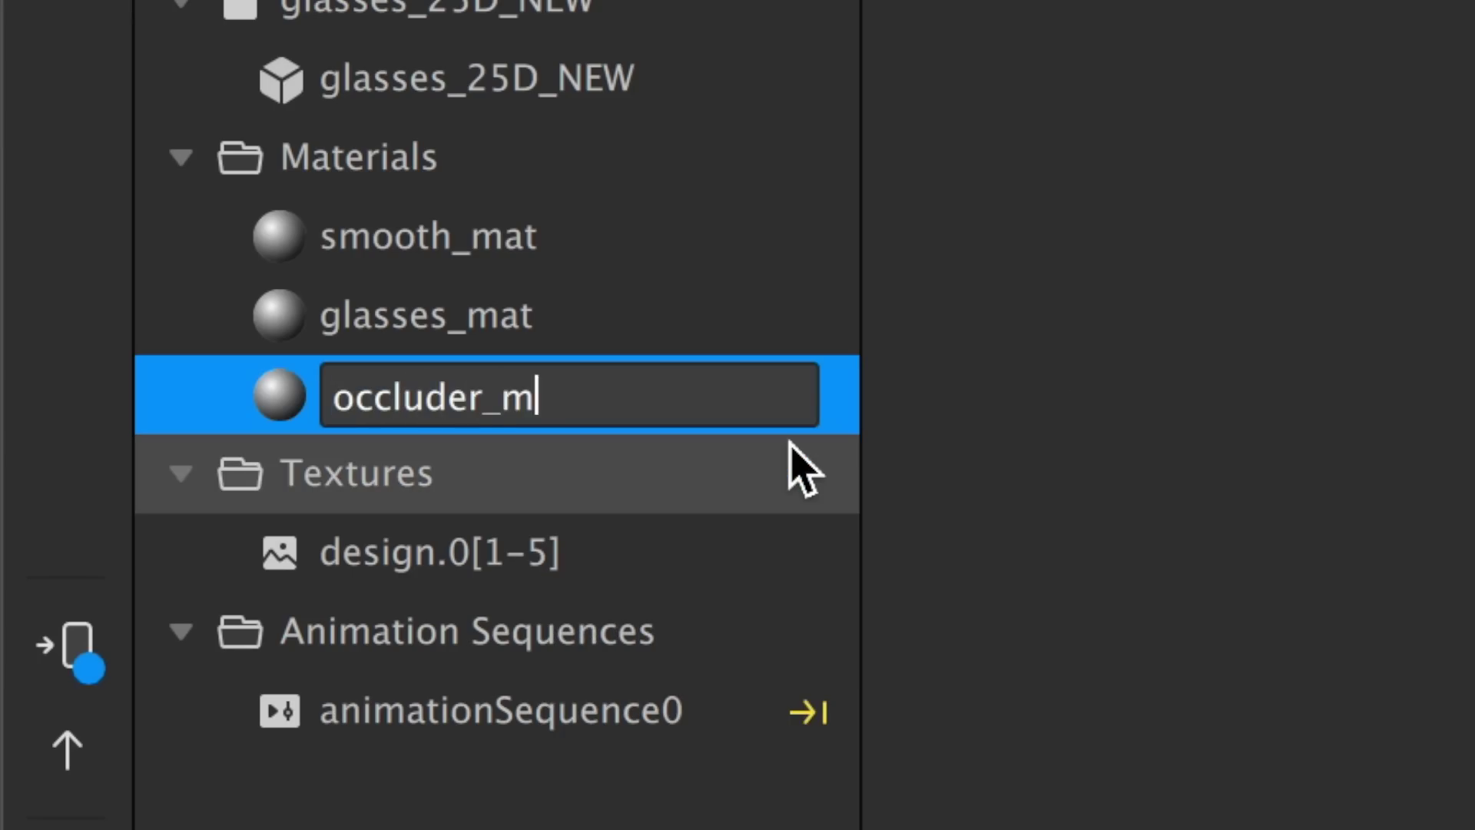
{"action": "type", "text": "at"}
{"action": "key", "text": "Return"}
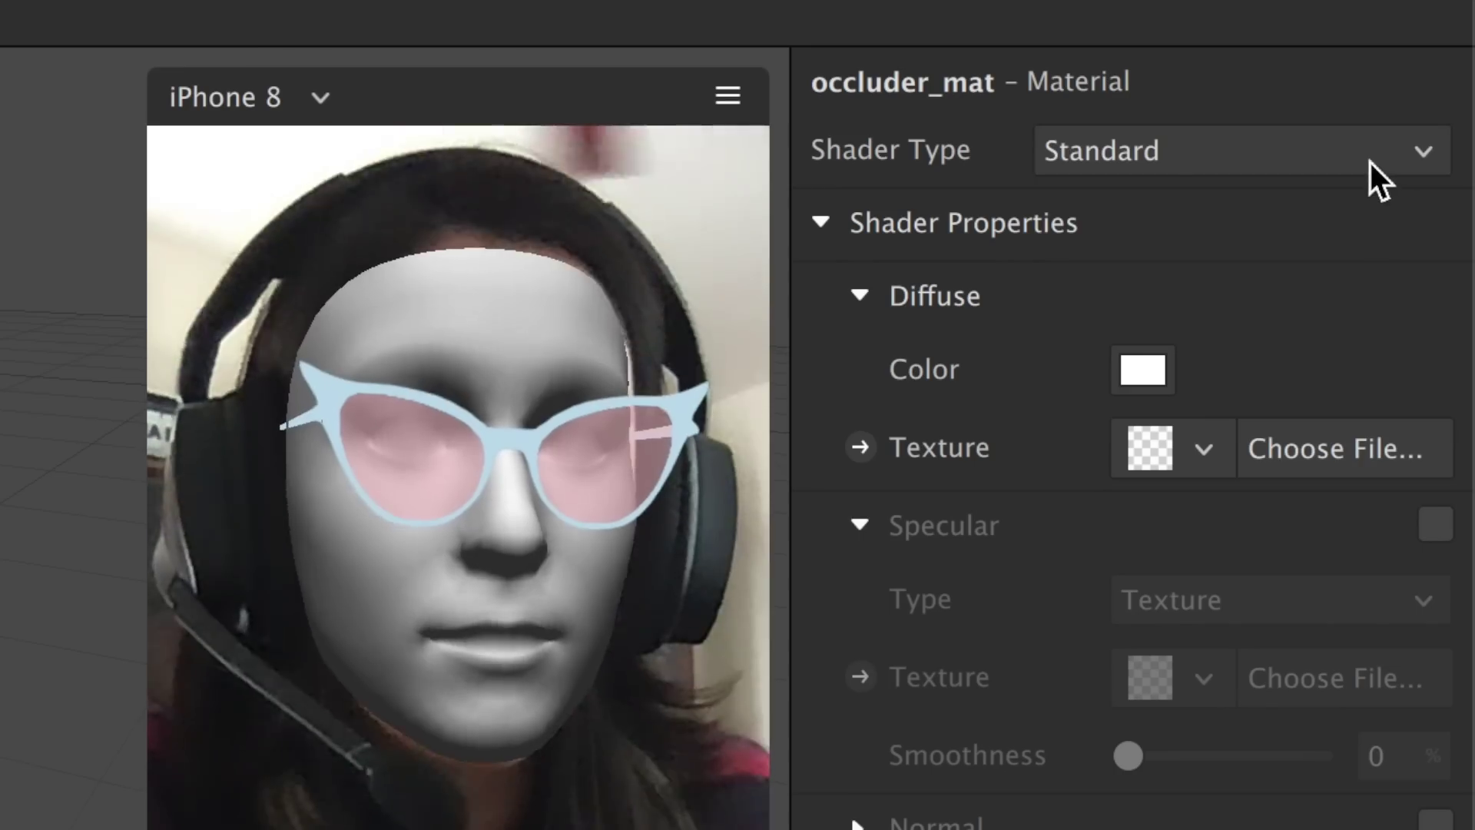
Set occluder_mat to the Flat shader with 1% opacity, and enable Double Sided and Alpha Test
{"action": "left_click", "coordinate": [1367, 93]}
{"action": "left_click", "coordinate": [1358, 99]}
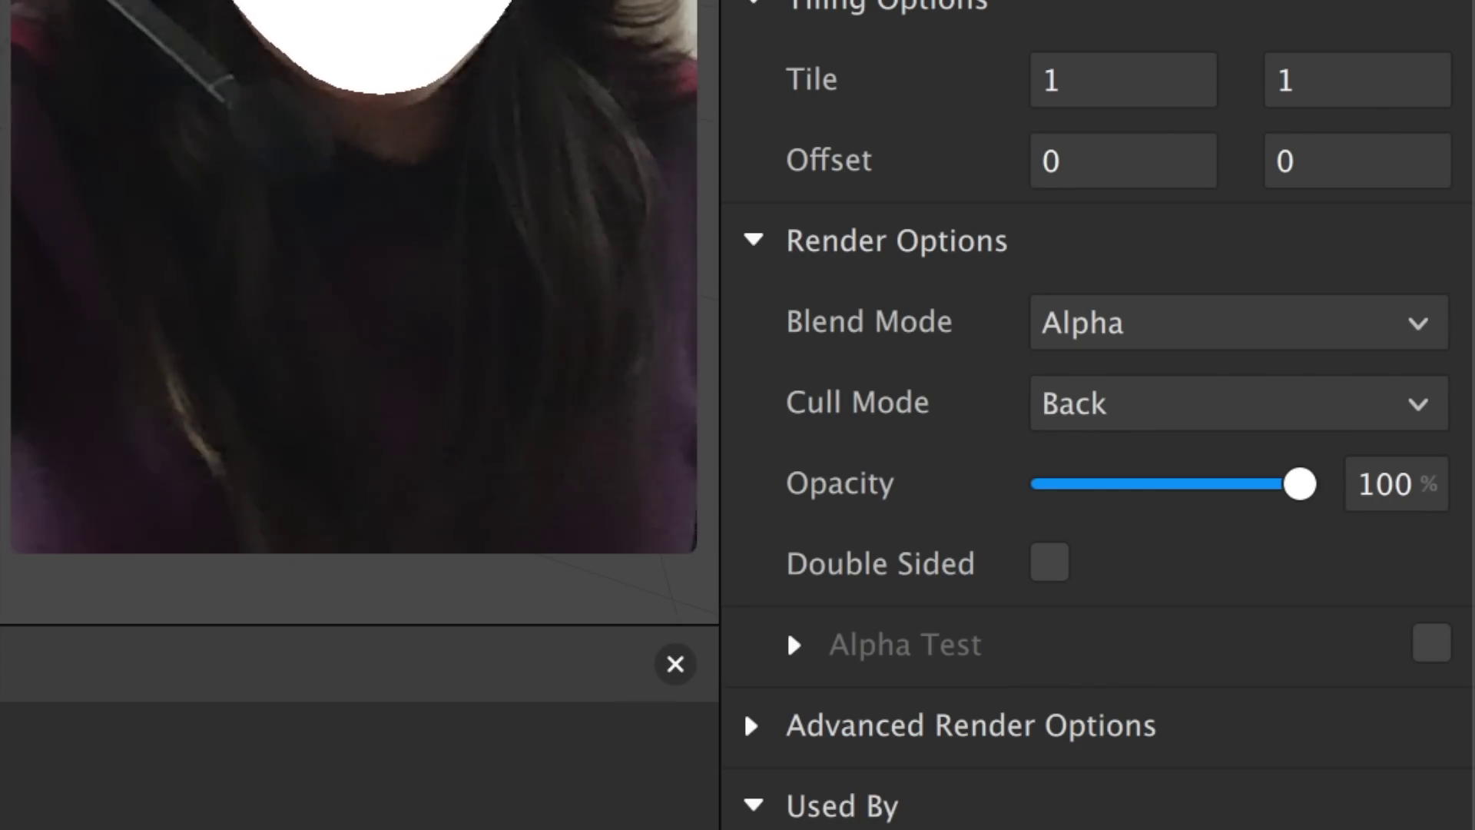
{"action": "double_click", "coordinate": [1412, 491]}
{"action": "type", "text": "1"}
{"action": "key", "text": "Return"}
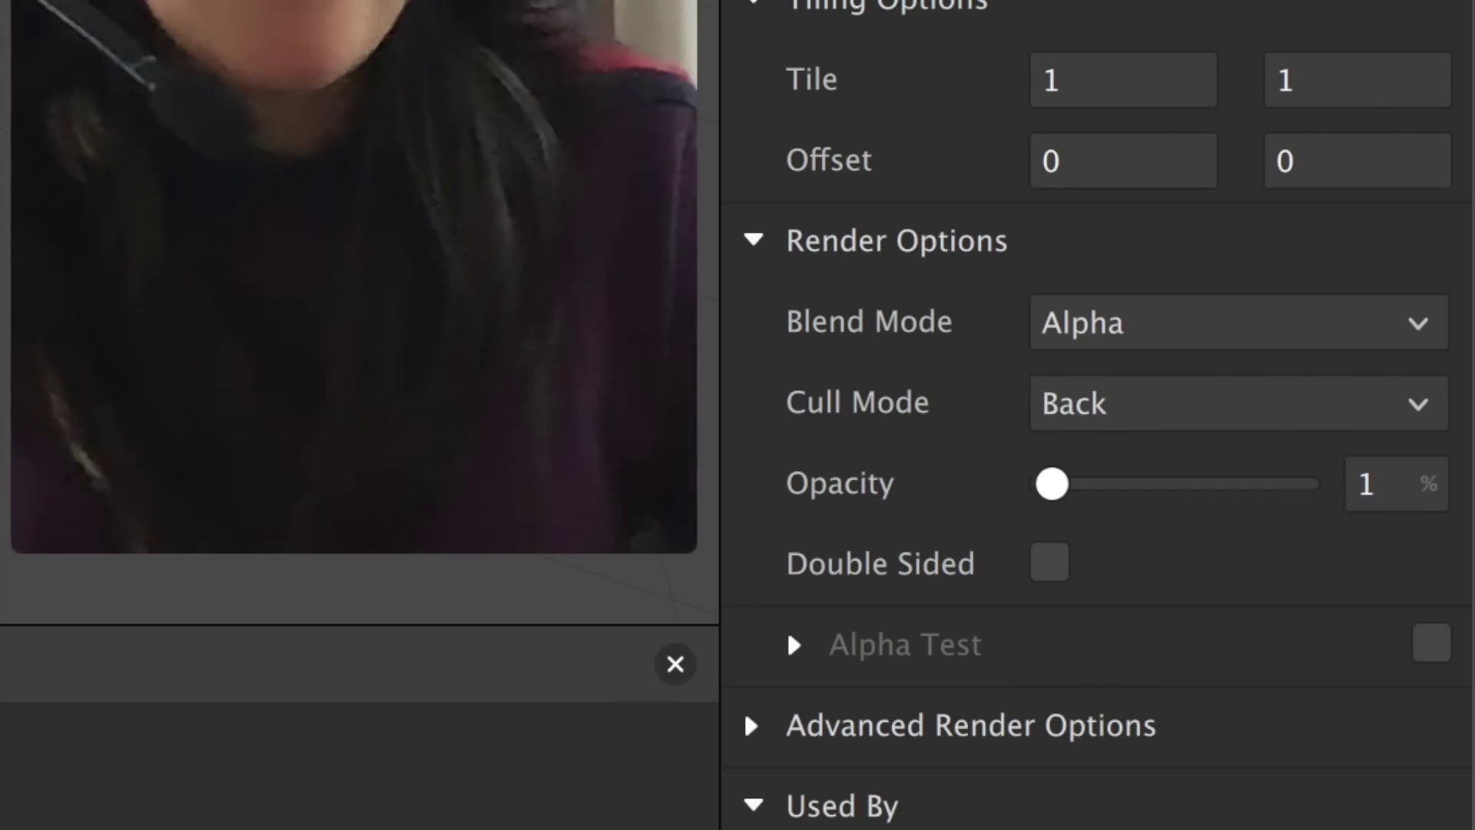
{"action": "left_click", "coordinate": [1048, 568]}
{"action": "left_click", "coordinate": [1433, 642]}
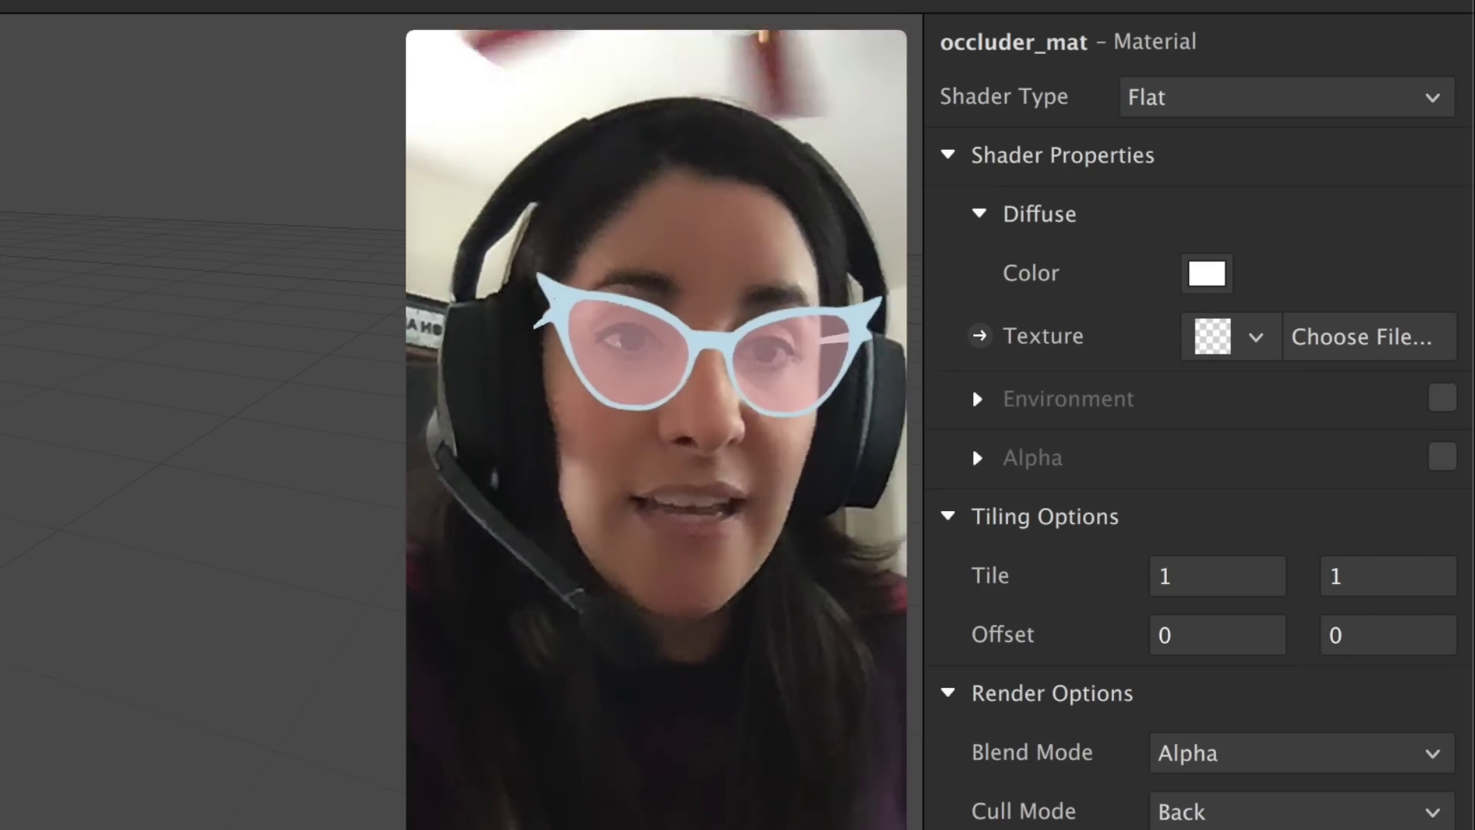
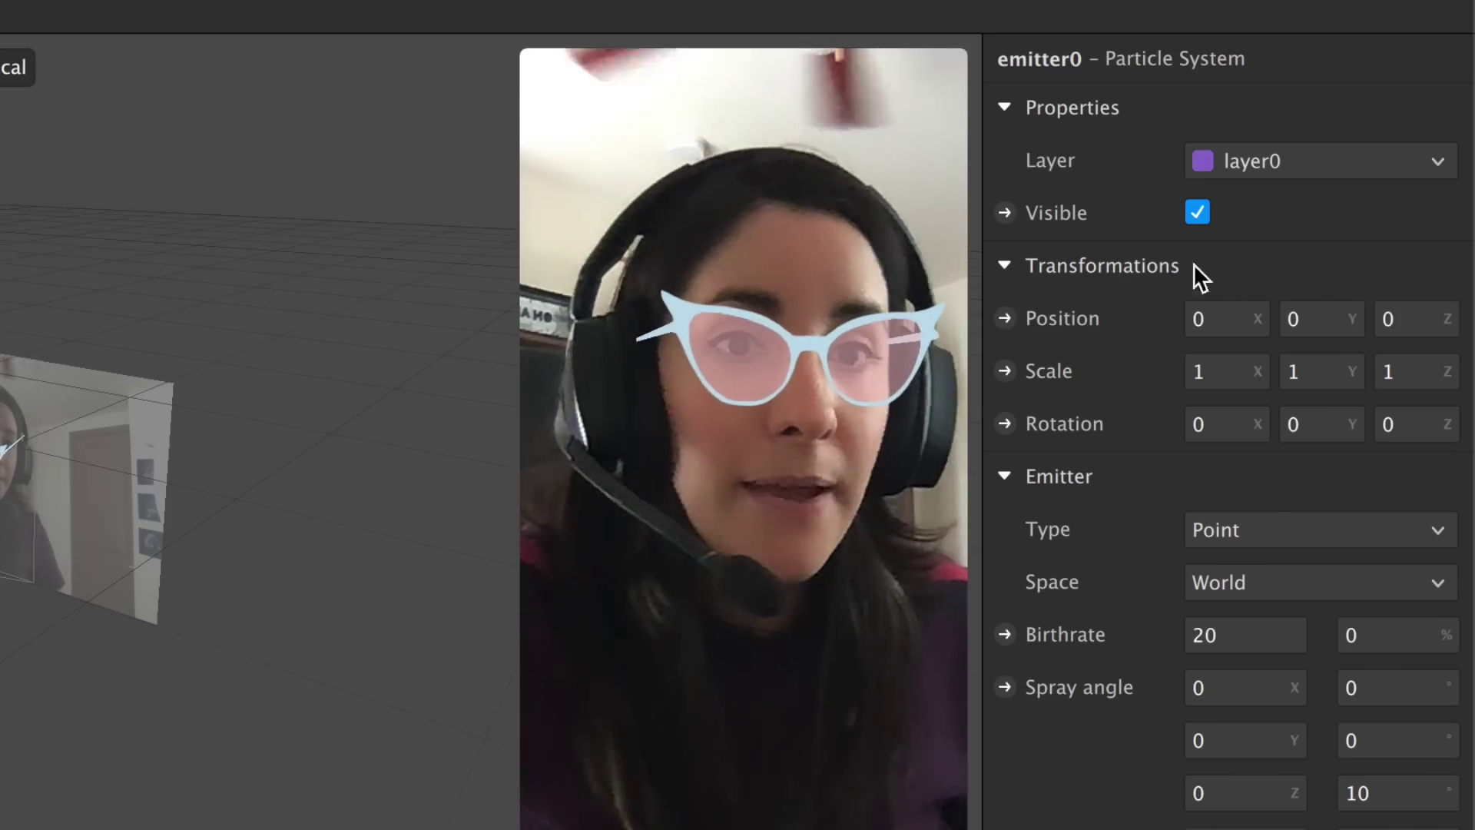
Set the Y position of the emitter0 particle system to -1.05
{"action": "left_click", "coordinate": [1292, 318]}
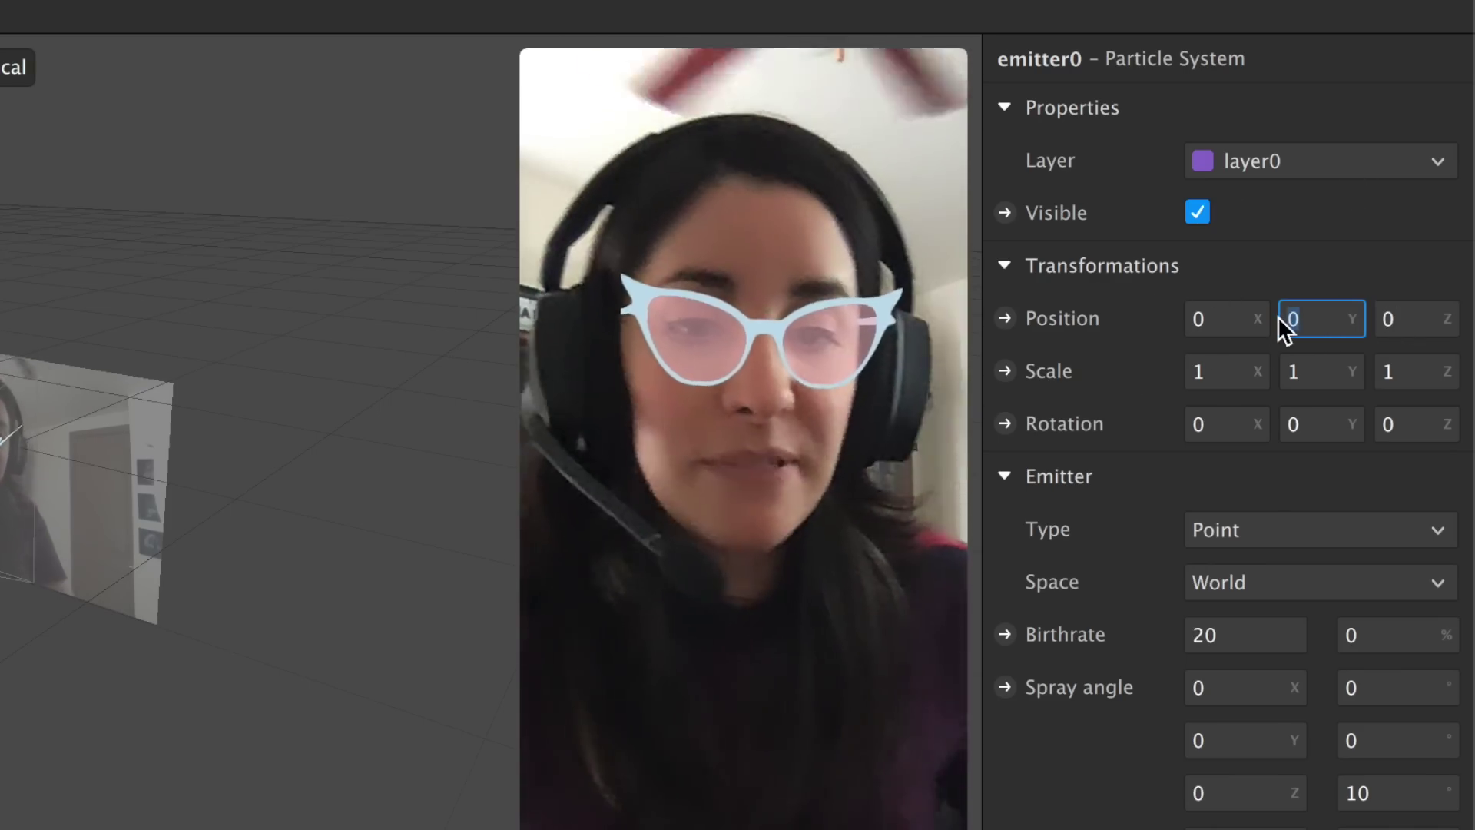
{"action": "type", "text": "-1.05"}
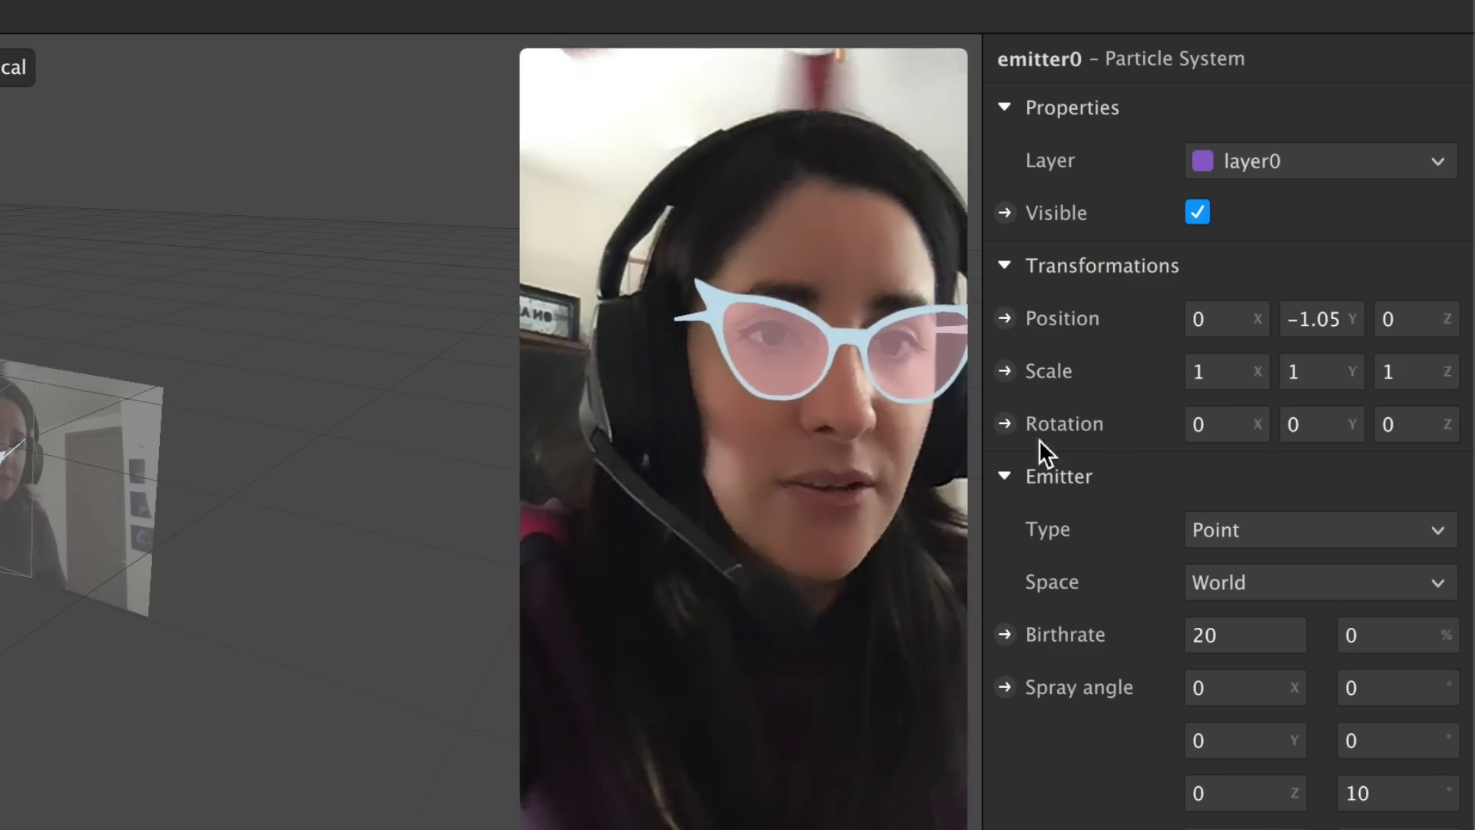
{"action": "left_click", "coordinate": [1004, 266]}
Change emitter0's type to Ring with radius values 2 and 7, and set its birthrate to 35
{"action": "left_click", "coordinate": [1306, 373]}
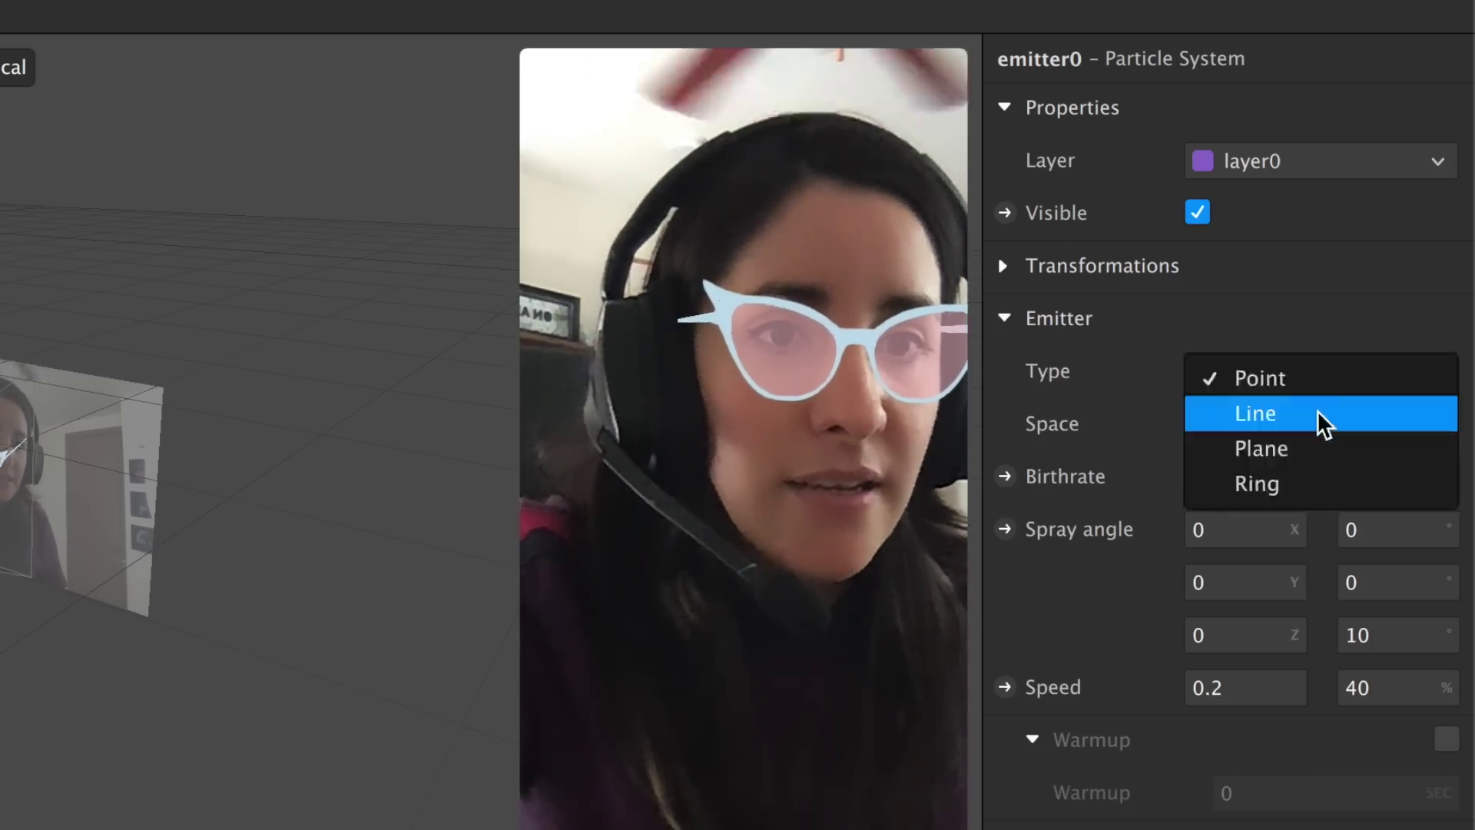
{"action": "left_click", "coordinate": [1316, 491]}
{"action": "left_click", "coordinate": [1225, 427]}
{"action": "key", "text": "Tab"}
{"action": "type", "text": "7"}
{"action": "left_click", "coordinate": [1205, 423]}
{"action": "type", "text": "2"}
{"action": "left_click", "coordinate": [1360, 430]}
{"action": "left_click", "coordinate": [1260, 537]}
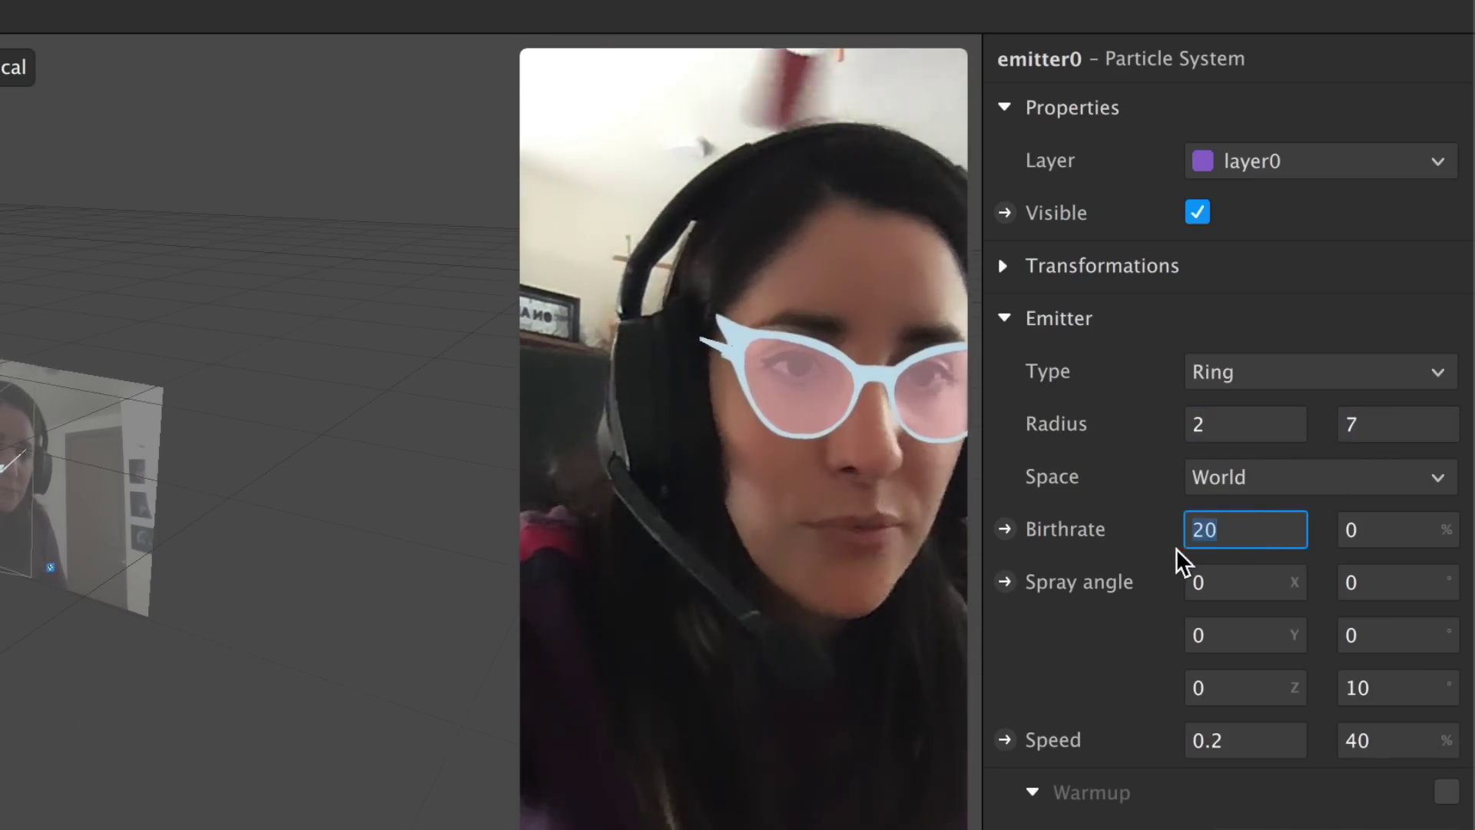
{"action": "type", "text": "356"}
{"action": "key", "text": "BackSpace"}
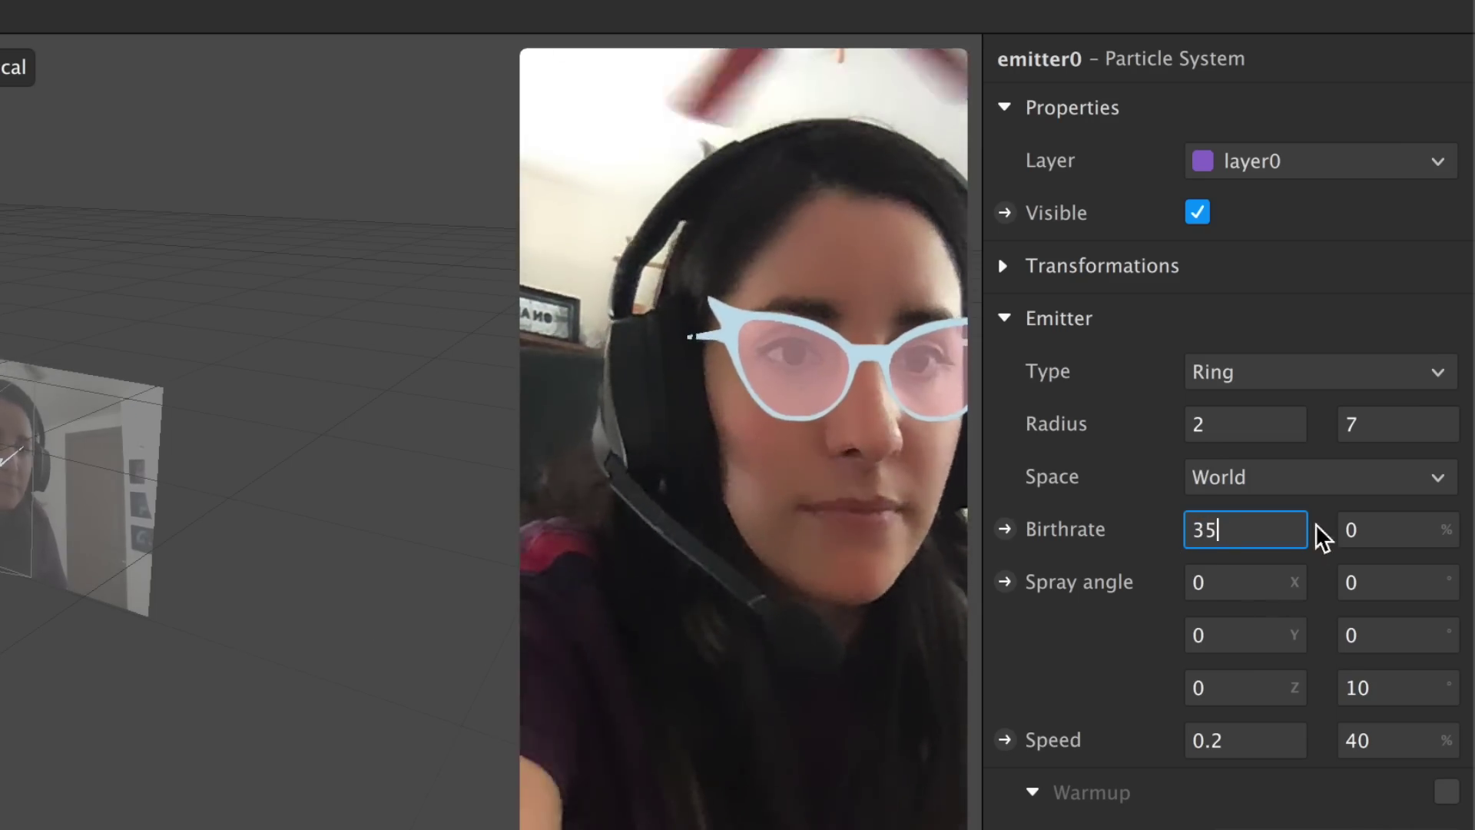
Set emitter0's X spray angle to 40 with a 10° range and its speed to -0.05, with Warmup enabled
{"action": "left_click", "coordinate": [1184, 577]}
{"action": "type", "text": "400"}
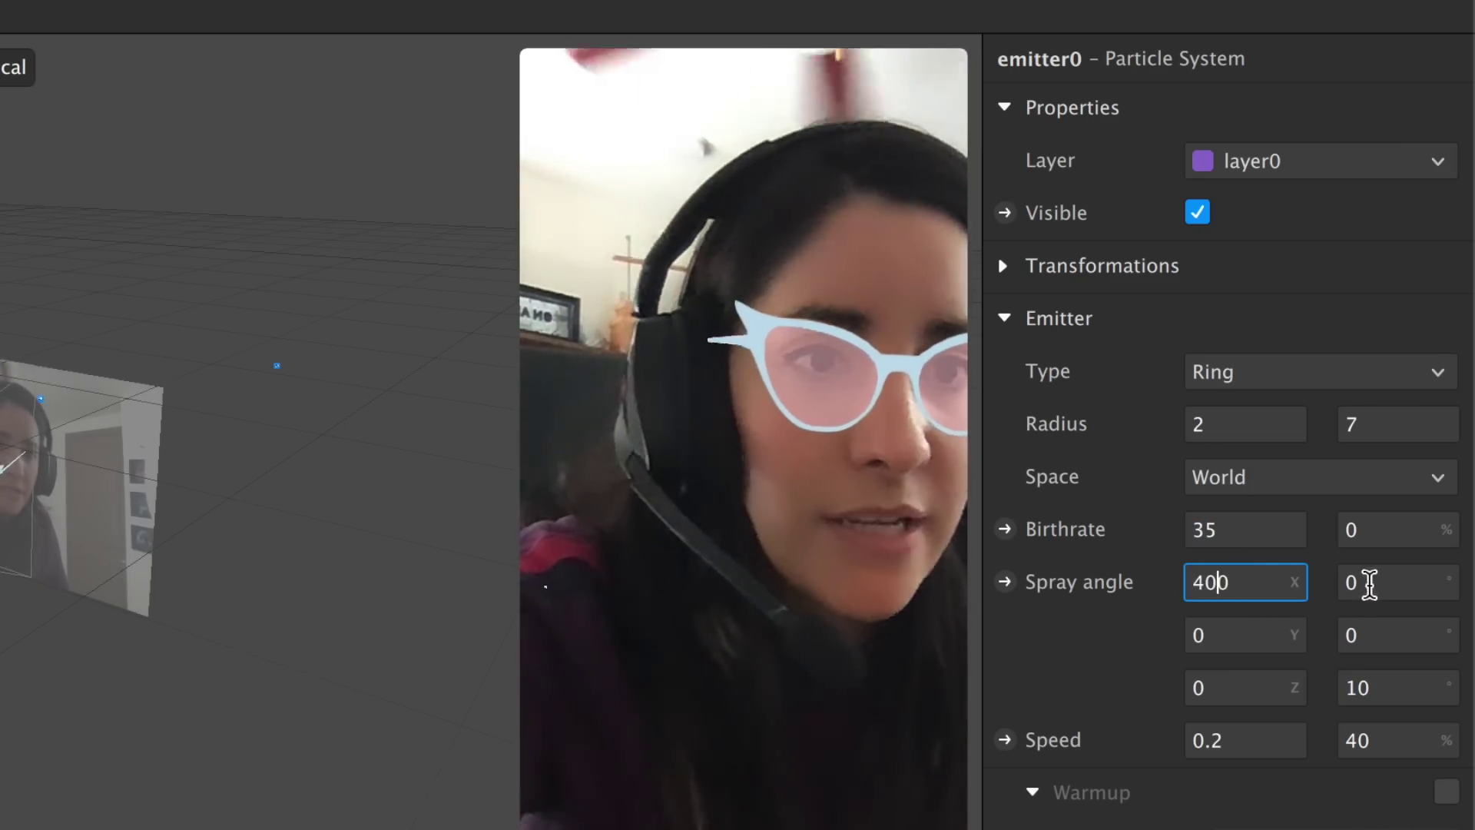
{"action": "left_click", "coordinate": [1345, 598]}
{"action": "type", "text": "10"}
{"action": "left_click", "coordinate": [1264, 583]}
{"action": "key", "text": "BackSpace"}
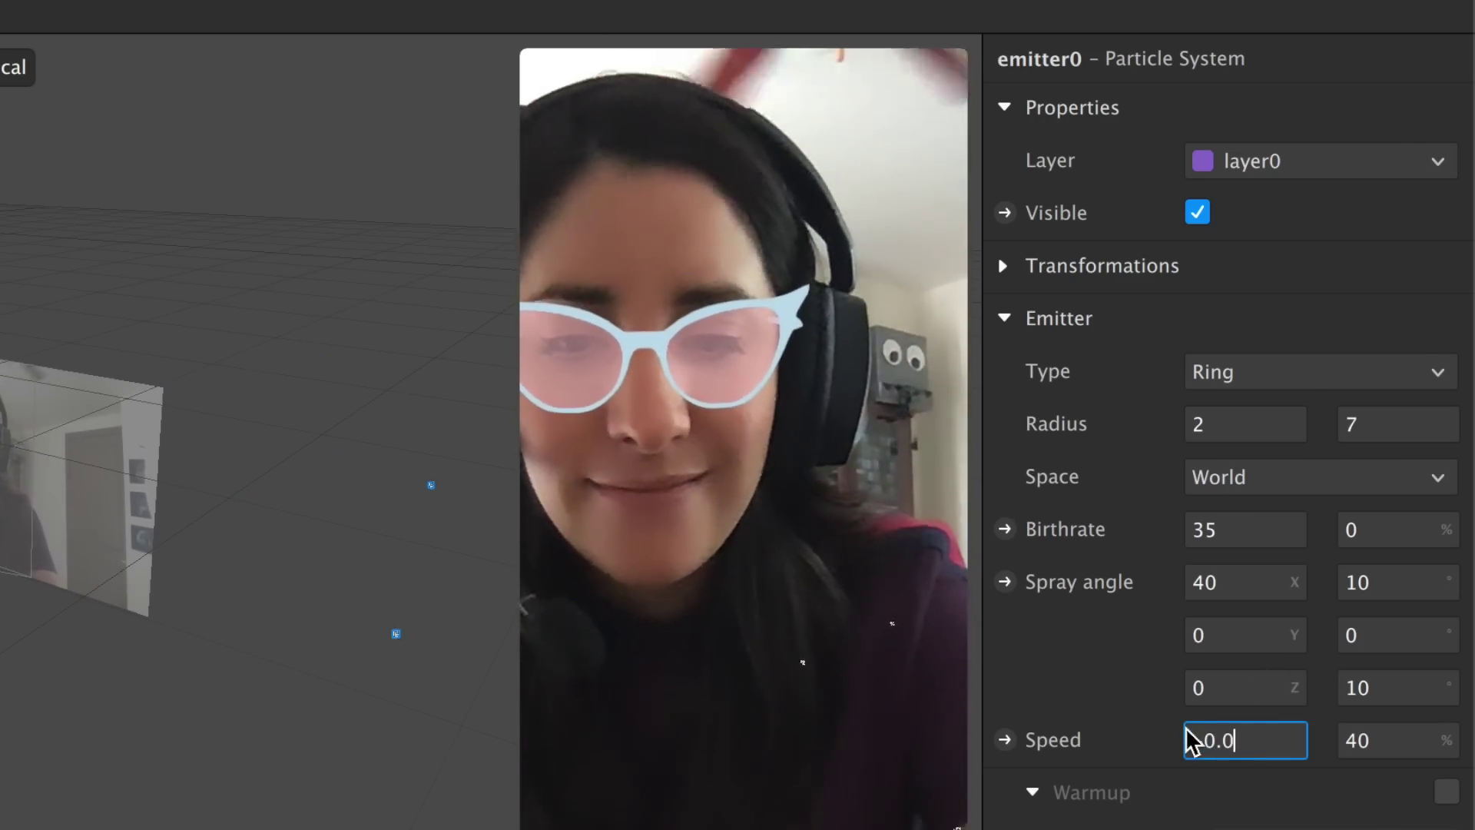
{"action": "key", "text": "Return"}
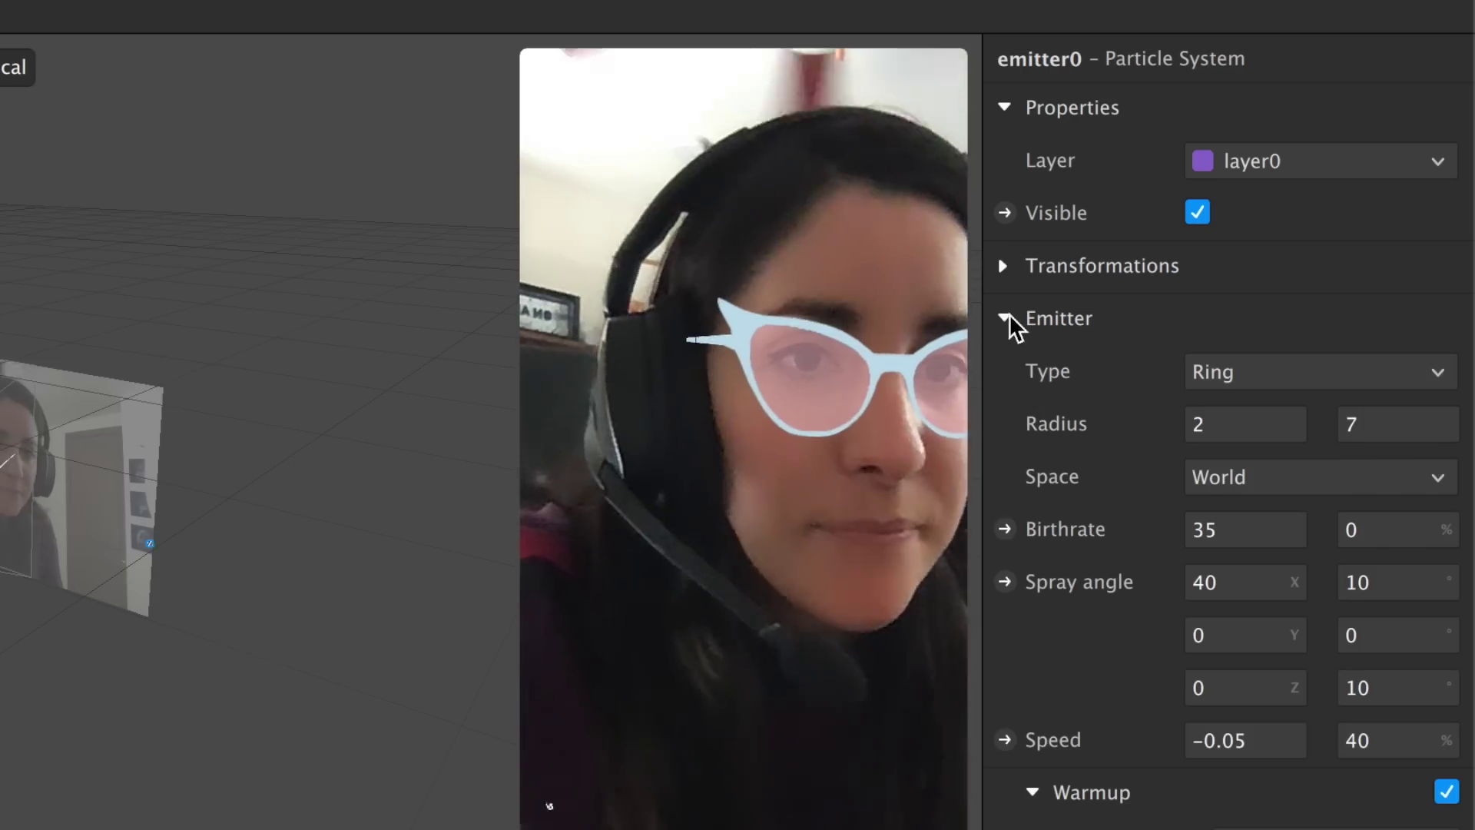
{"action": "left_click", "coordinate": [1004, 254]}
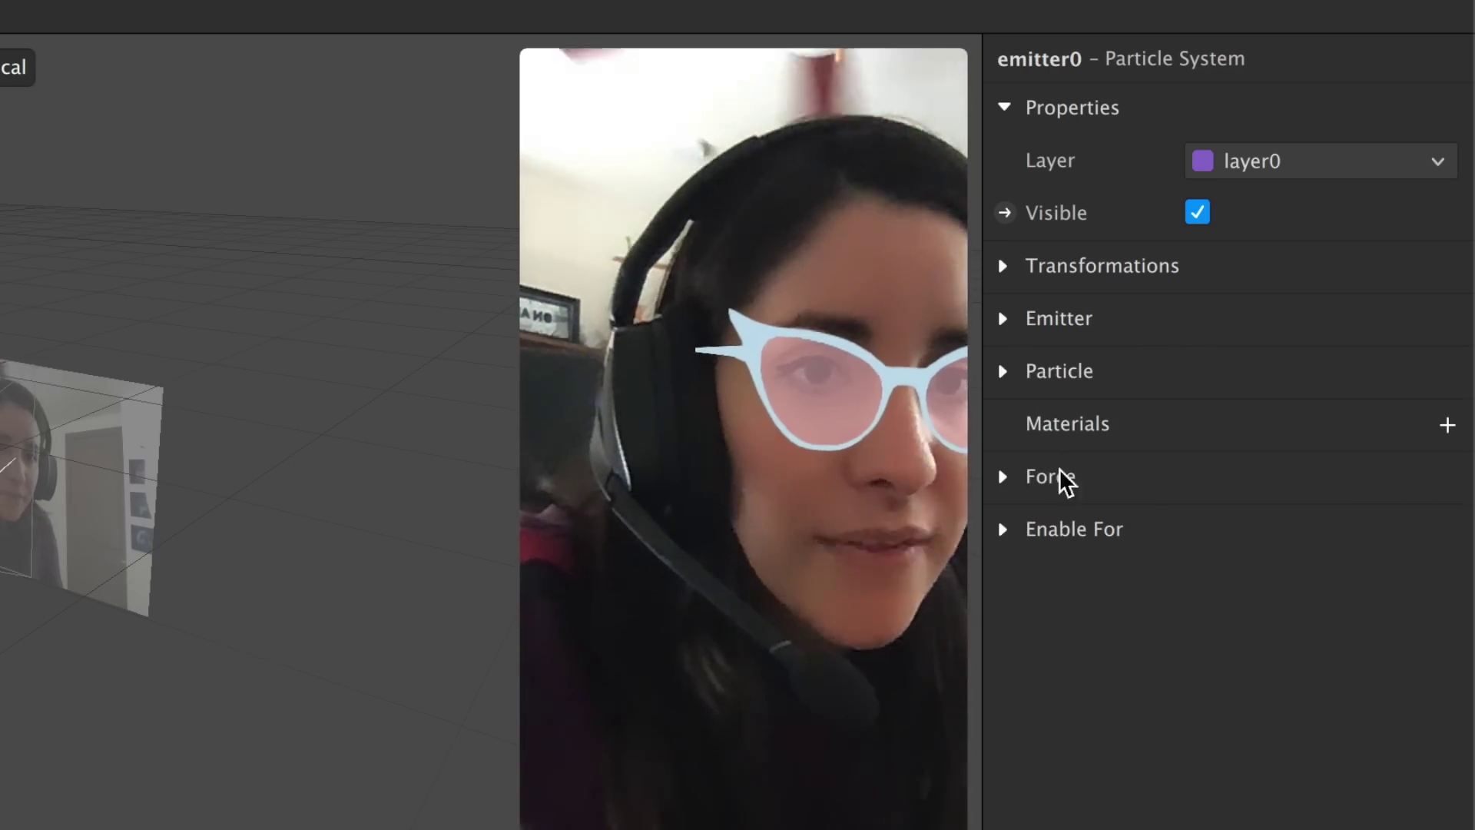
Set emitter0's particle scale to 0.1 with 30% variation, lifespan to 45 seconds with 30%, spin to -45°, and tilt to 10° with a 15° range
{"action": "left_click", "coordinate": [1003, 372]}
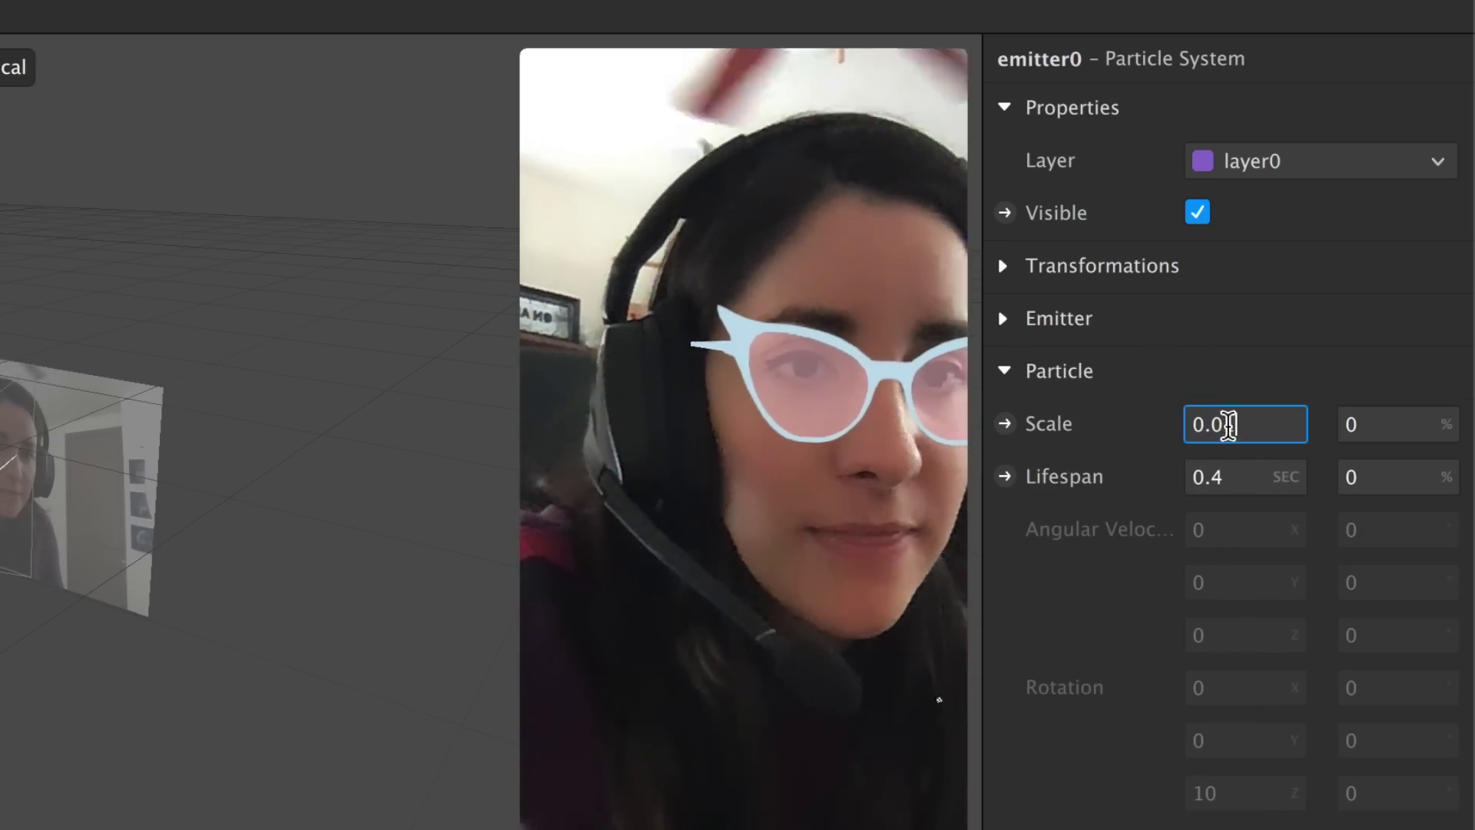
{"action": "key", "text": "BackSpace"}
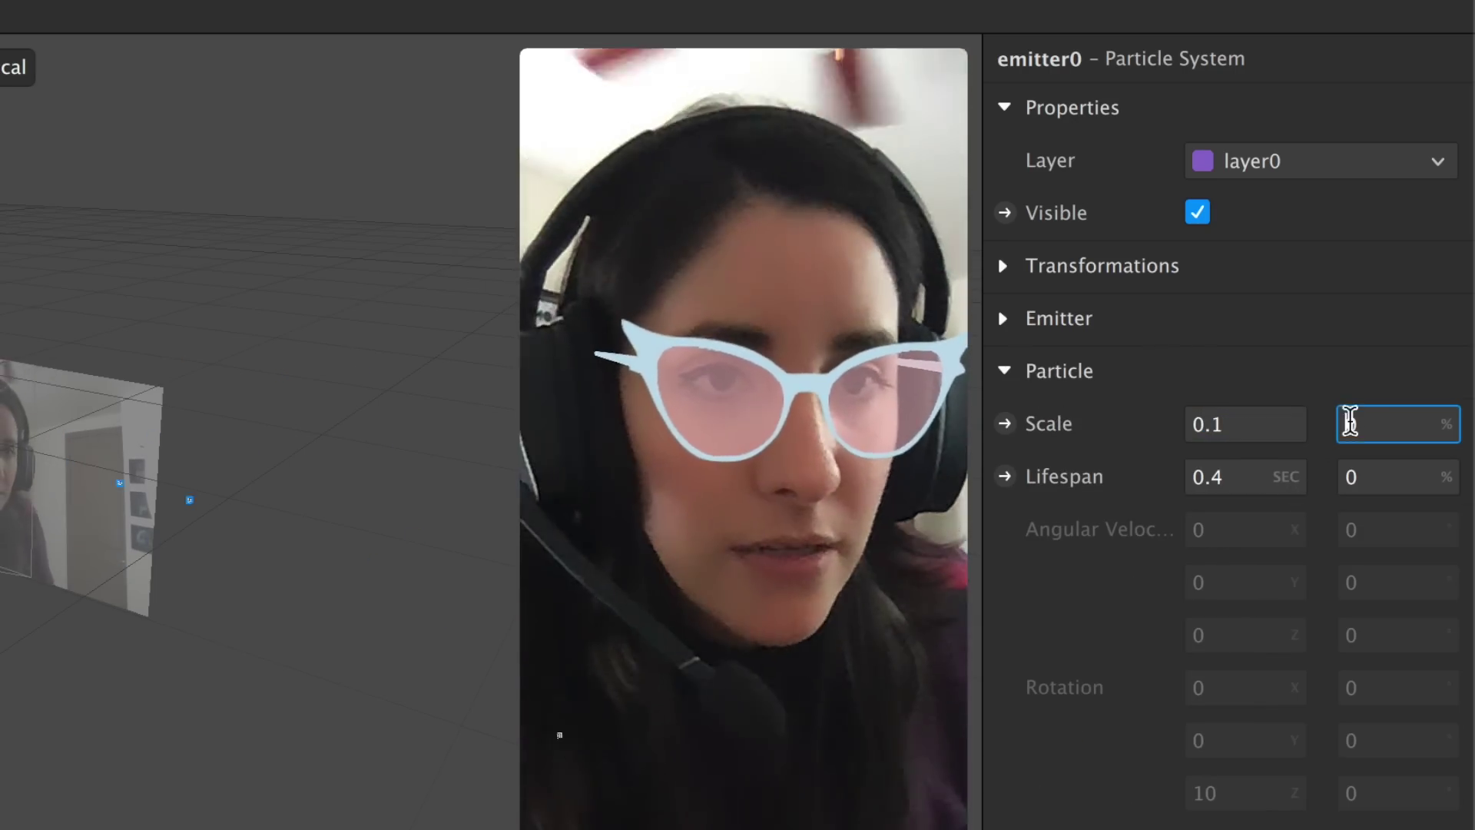
{"action": "left_click_drag", "start_coordinate": [1225, 484], "coordinate": [1173, 491]}
{"action": "type", "text": "3"}
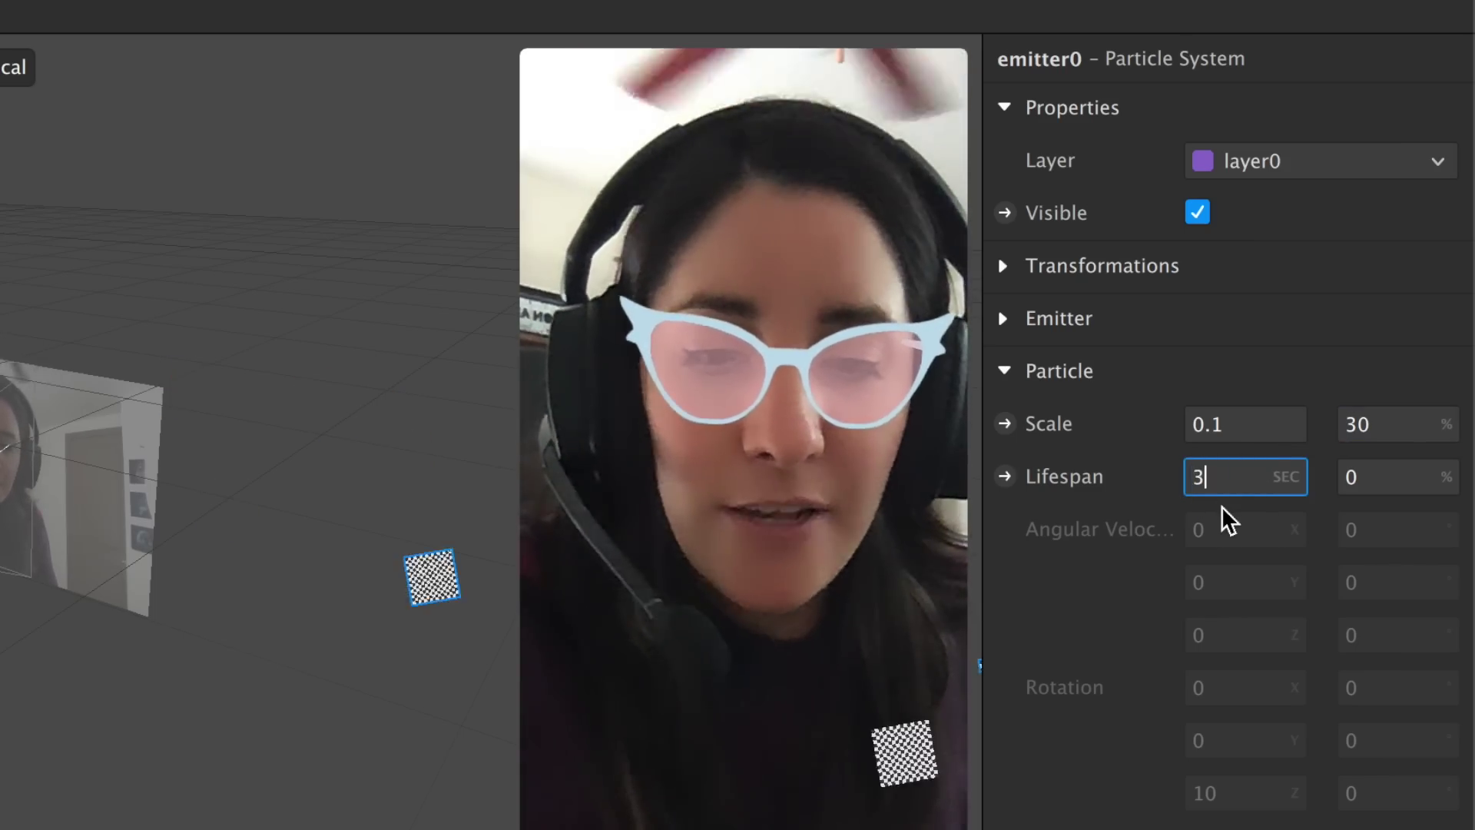
{"action": "key", "text": "BackSpace"}
{"action": "type", "text": "45"}
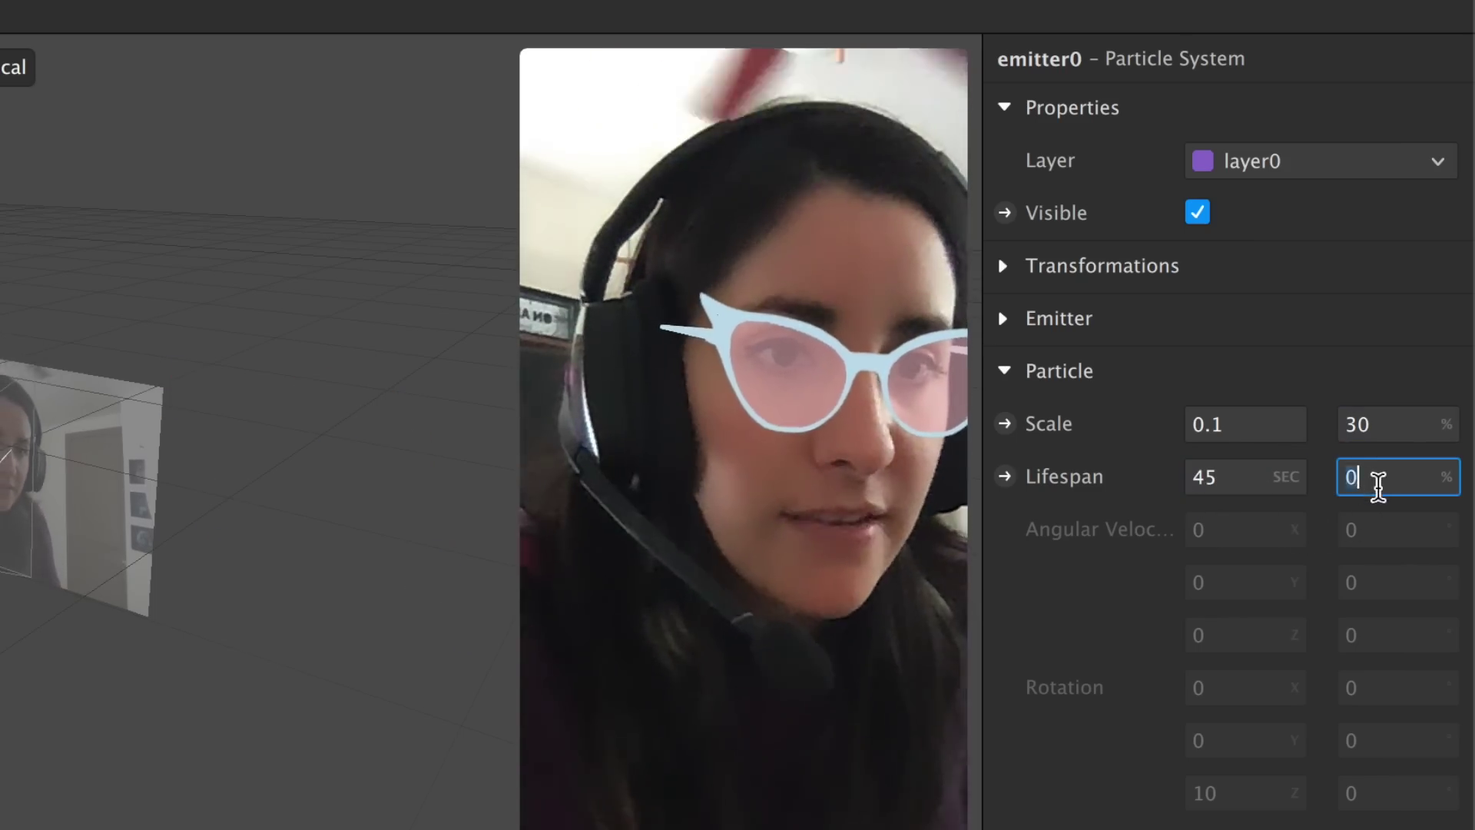
{"action": "type", "text": "300"}
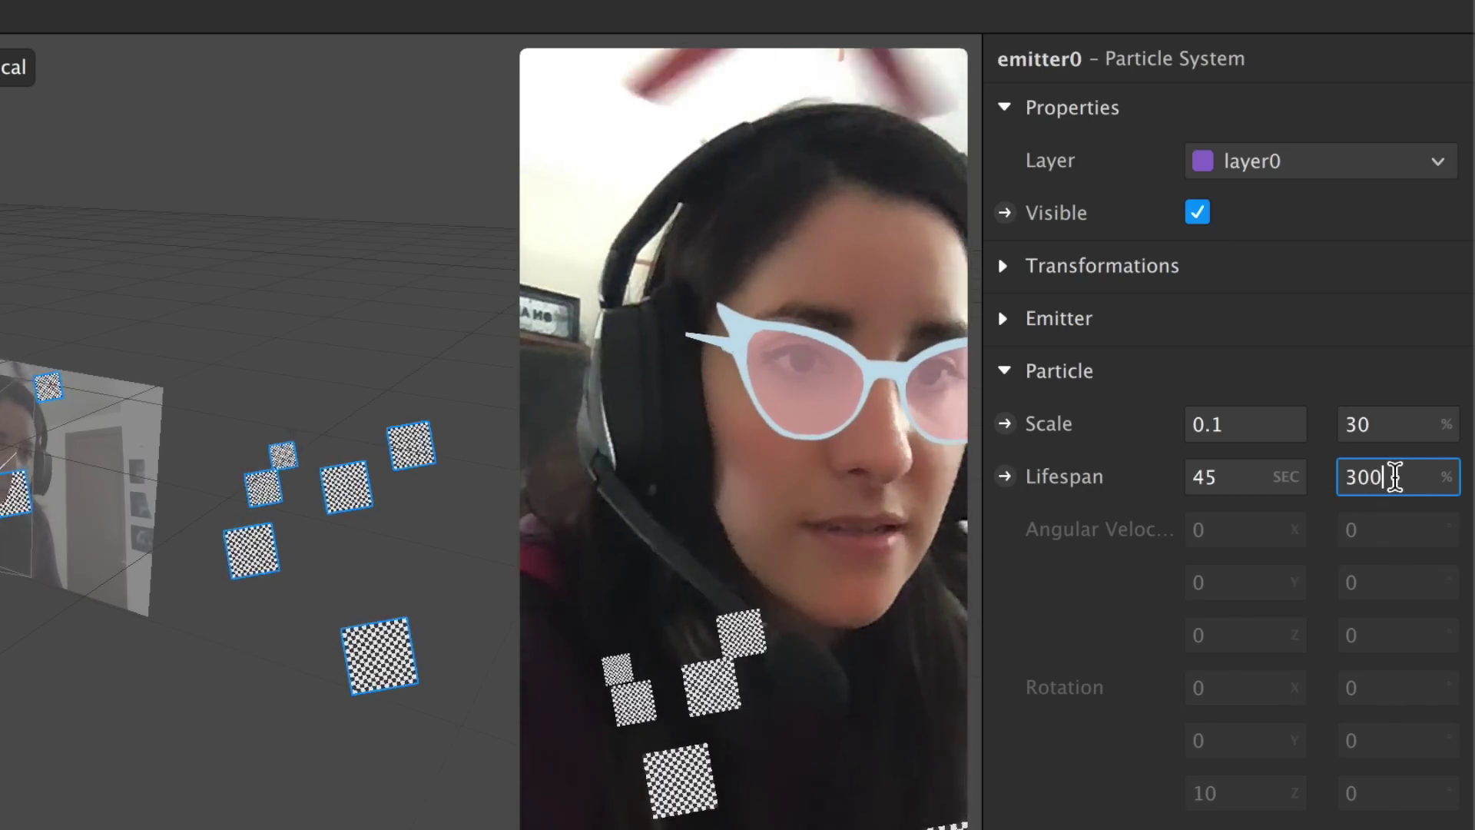
{"action": "key", "text": "BackSpace"}
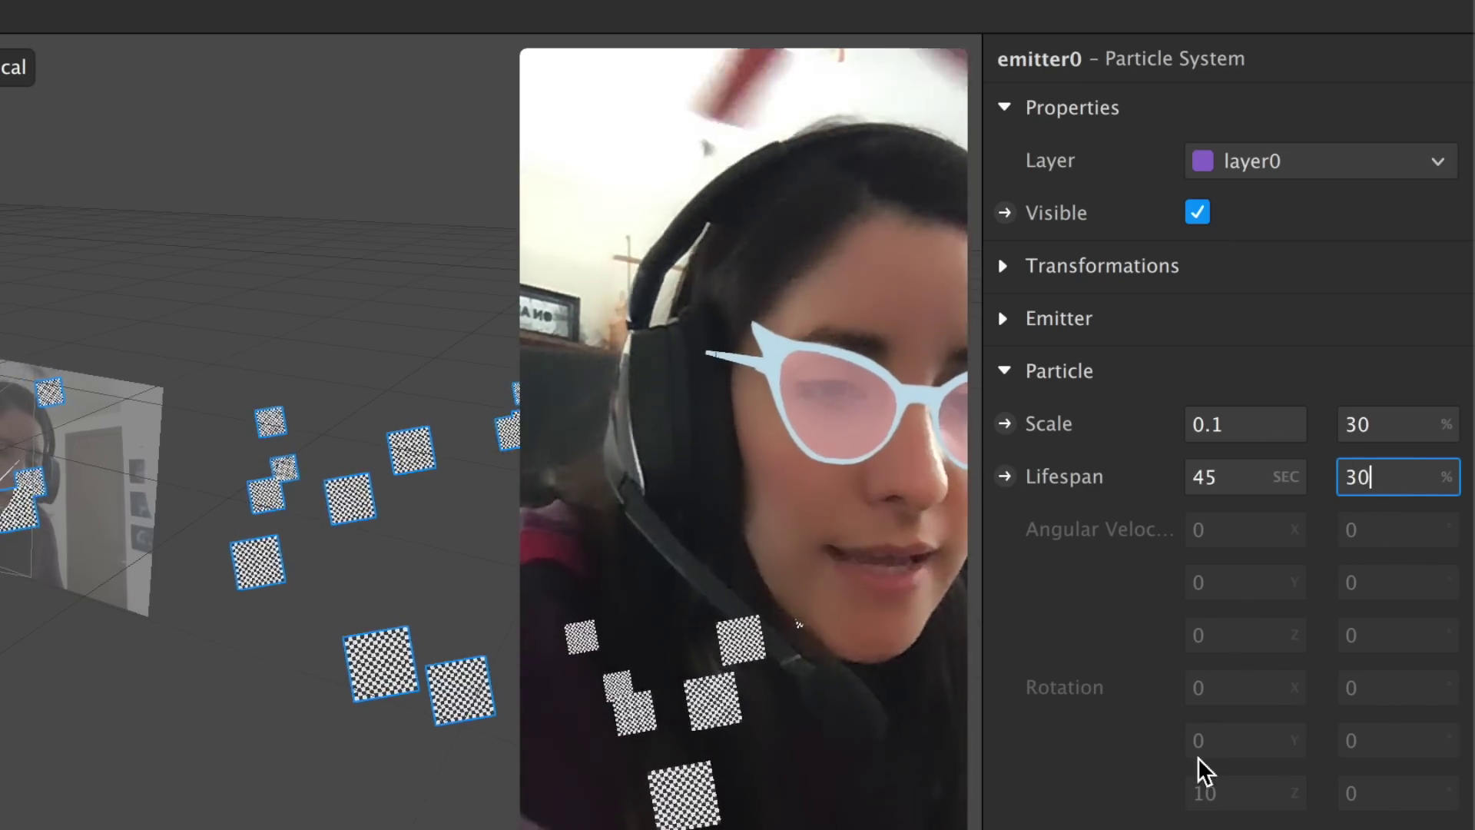
{"action": "key", "text": "Tab"}
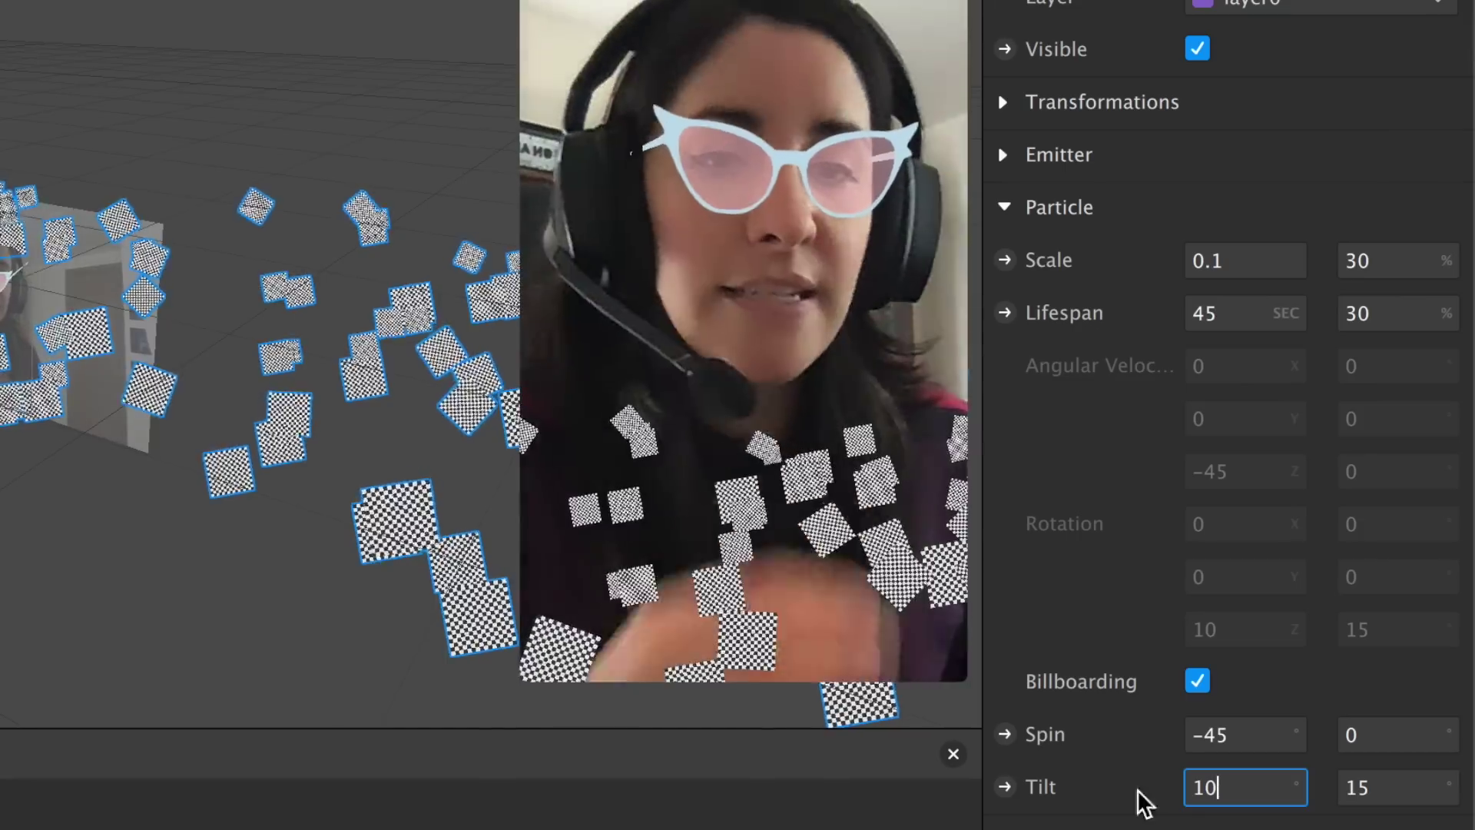
Enable the Acceleration force on emitter0 and set its Y strength to 0.05
{"action": "left_click", "coordinate": [1010, 205]}
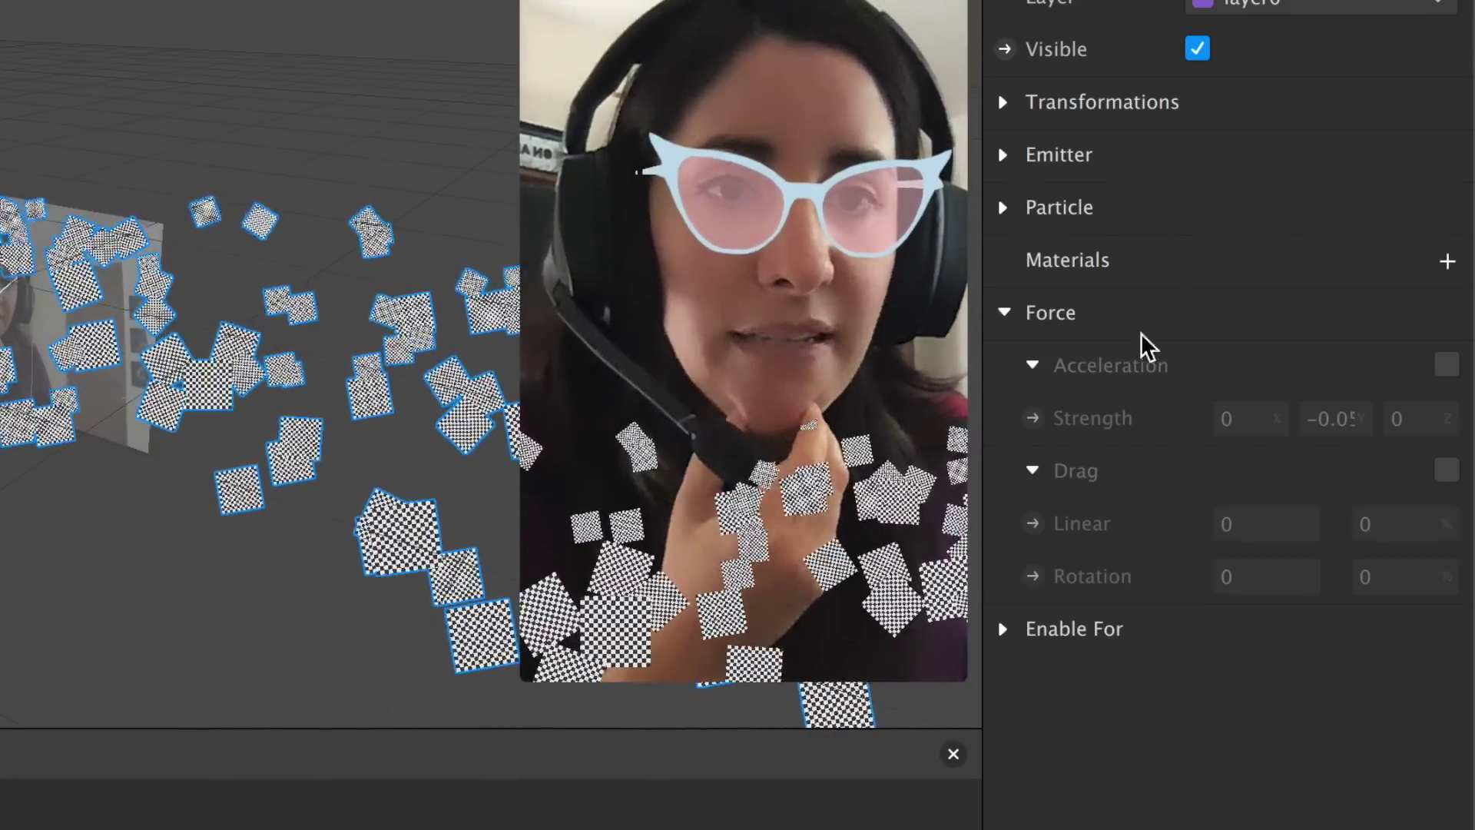
{"action": "left_click", "coordinate": [1446, 364]}
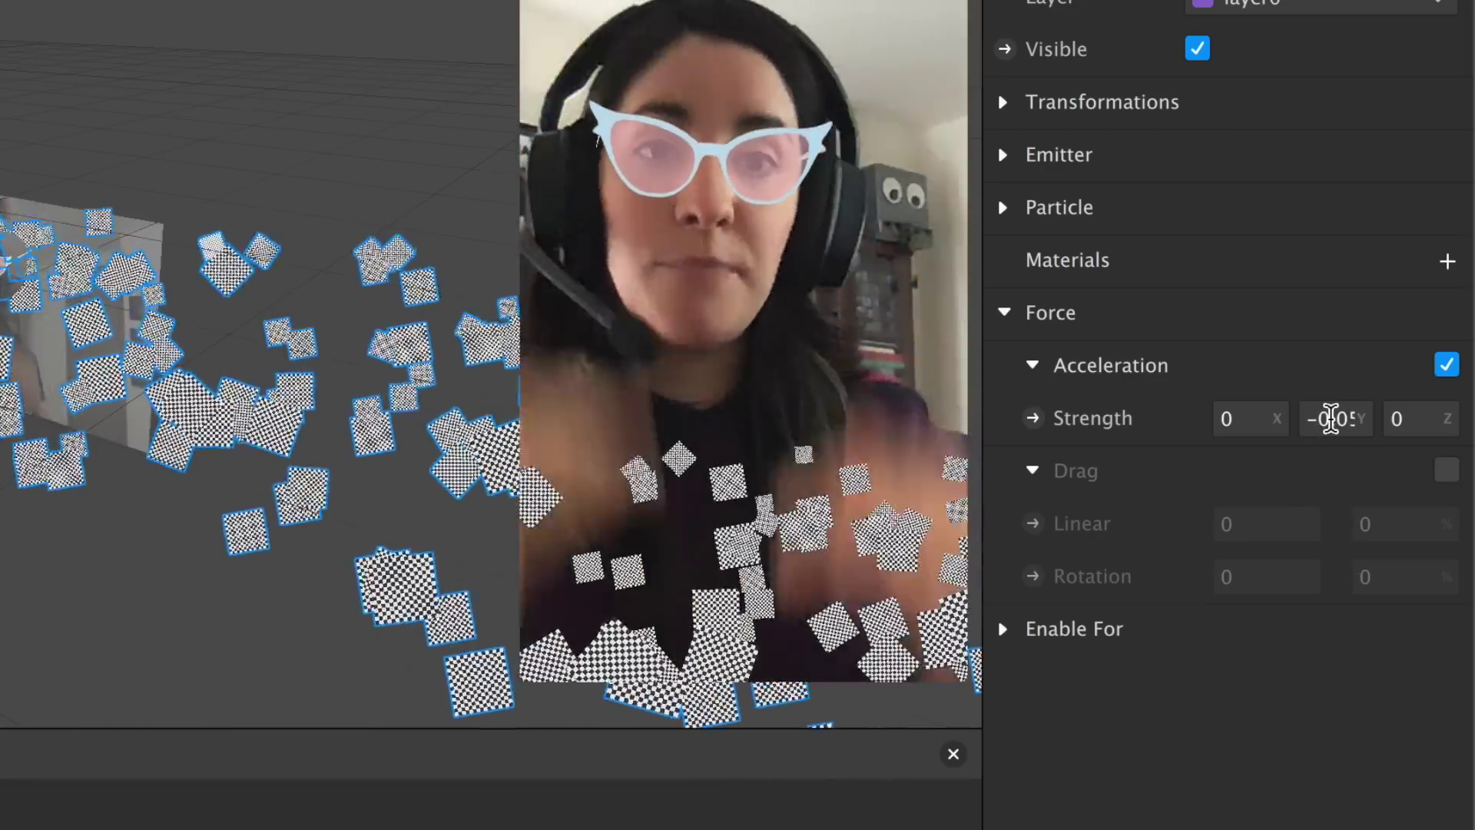
{"action": "left_click", "coordinate": [1330, 418]}
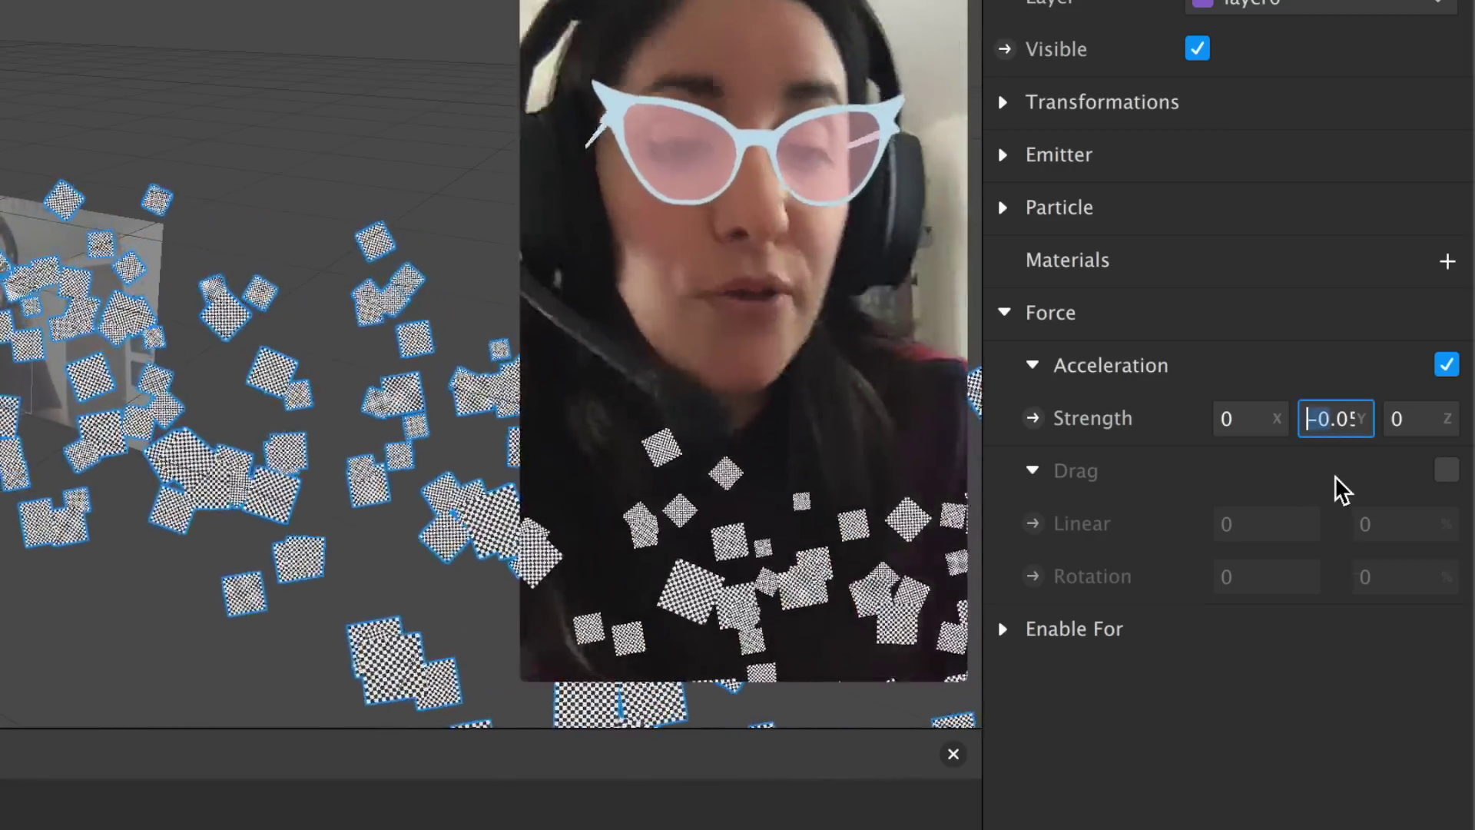
{"action": "key", "text": "Left"}
{"action": "key", "text": "Right"}
{"action": "key", "text": "BackSpace"}
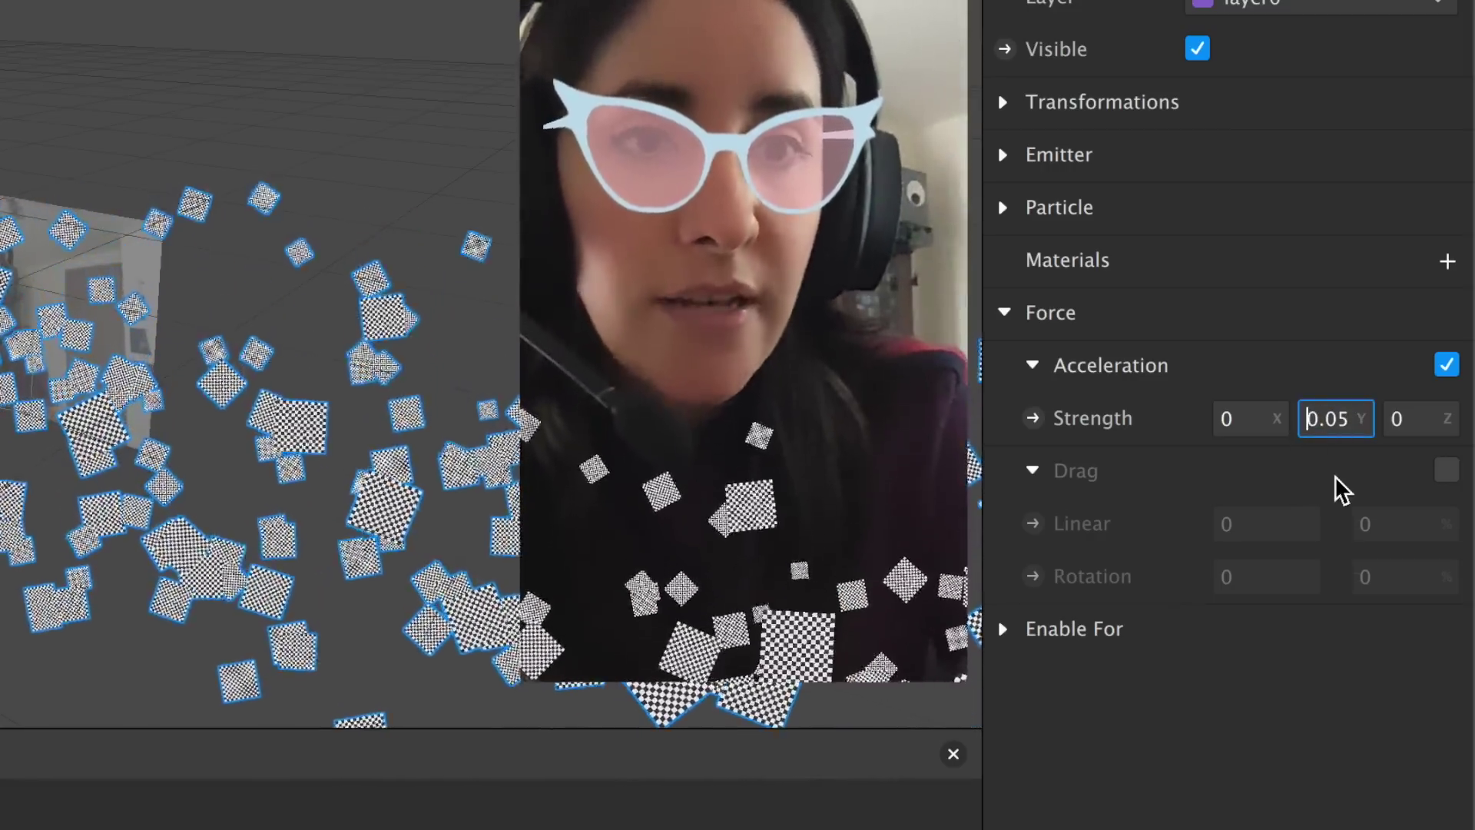
{"action": "key", "text": "Return"}
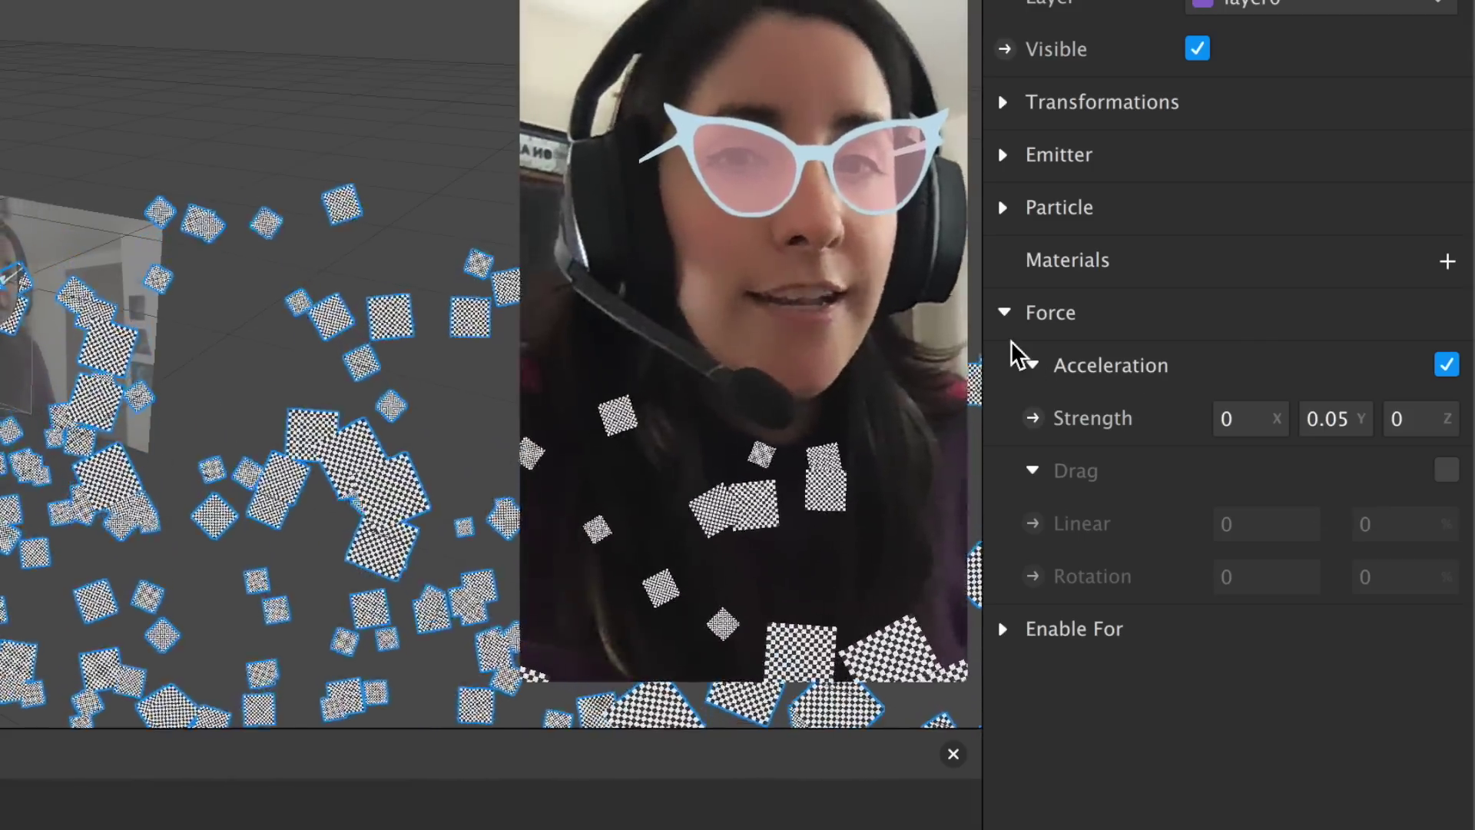
{"action": "left_click", "coordinate": [1018, 316]}
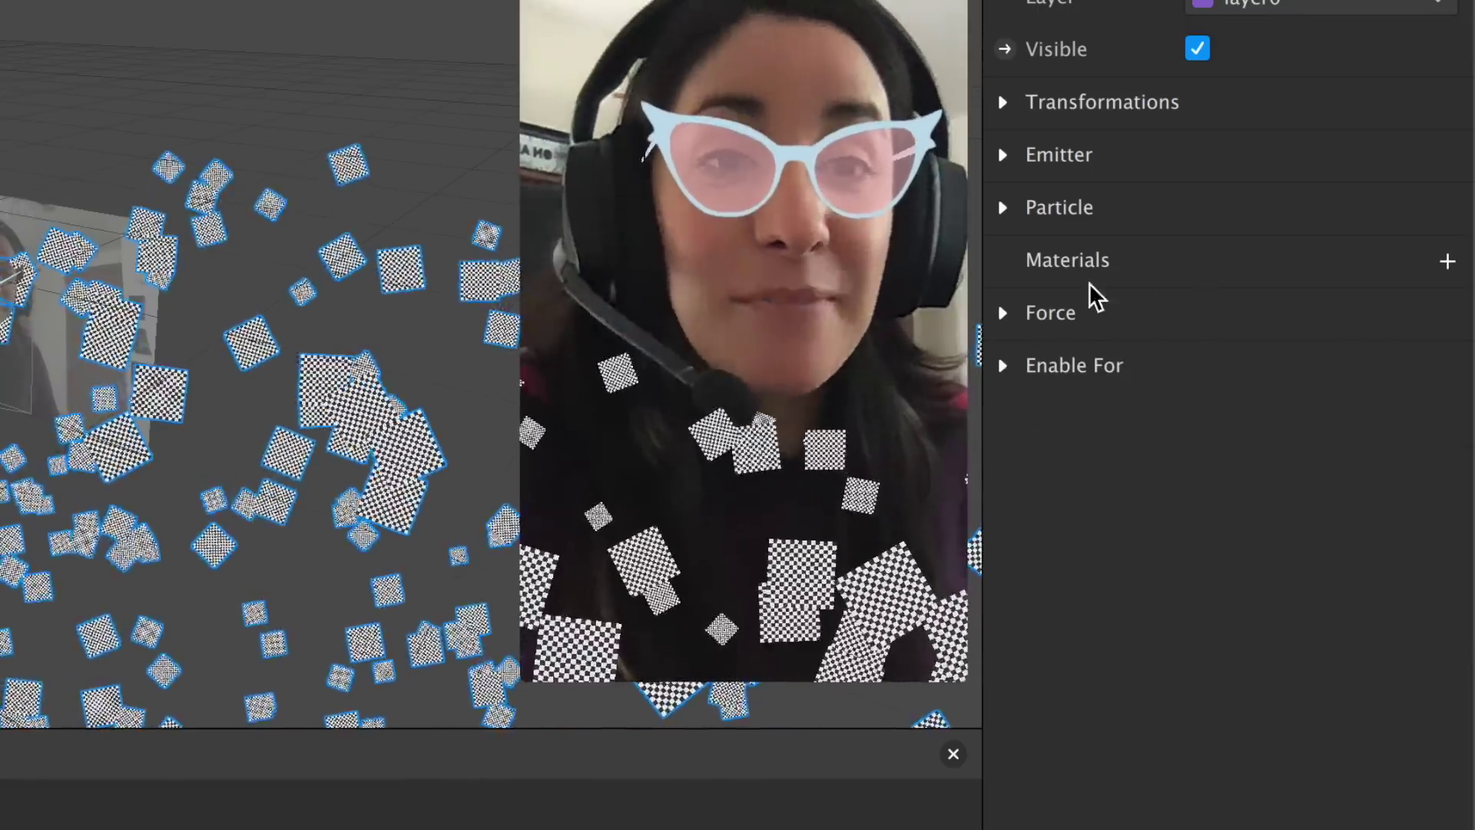
Create a new material for the emitter0 particle system and rename it star_mat
{"action": "left_click", "coordinate": [1447, 261]}
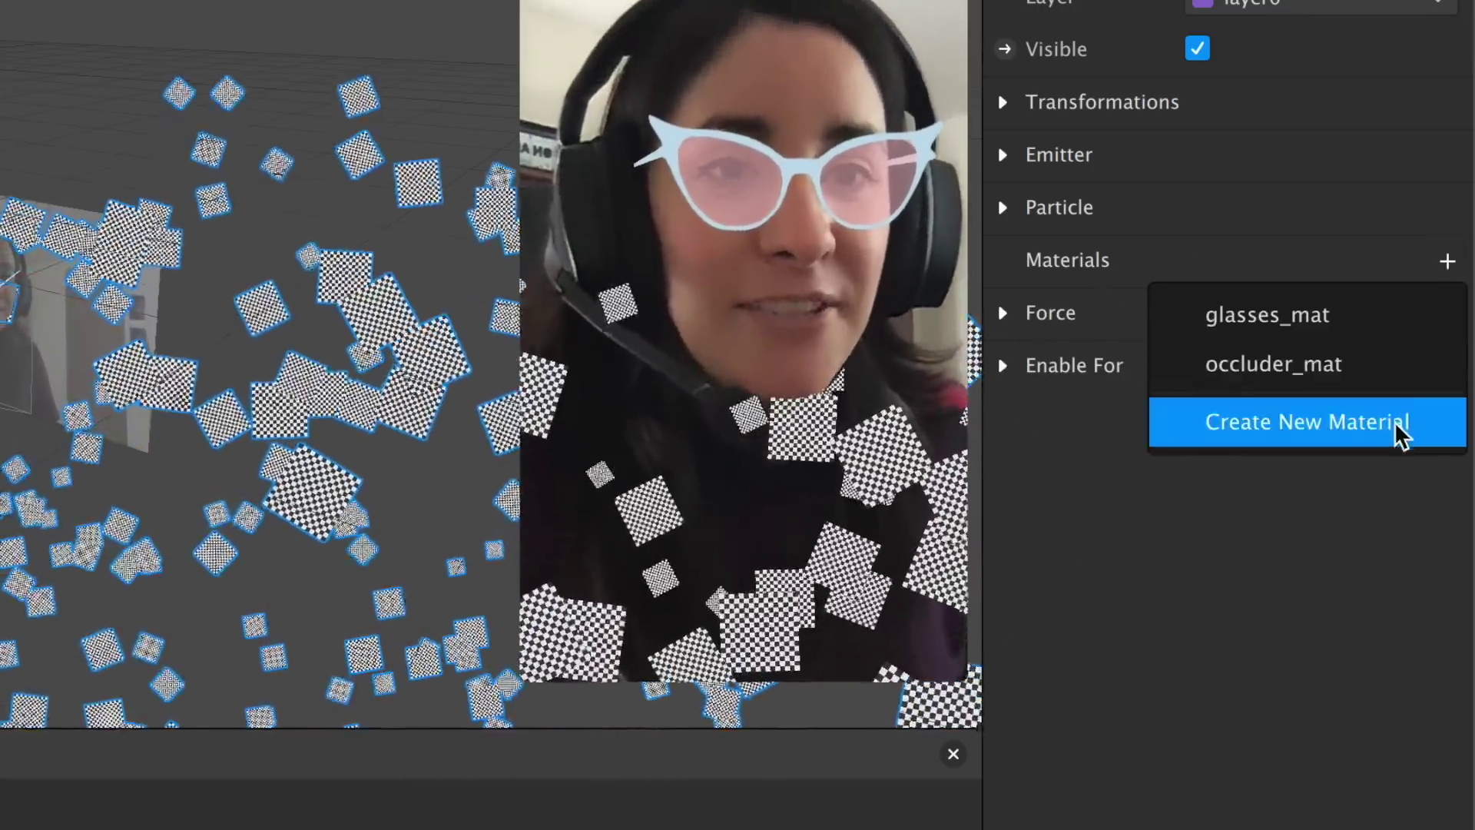
{"action": "left_click", "coordinate": [1399, 426]}
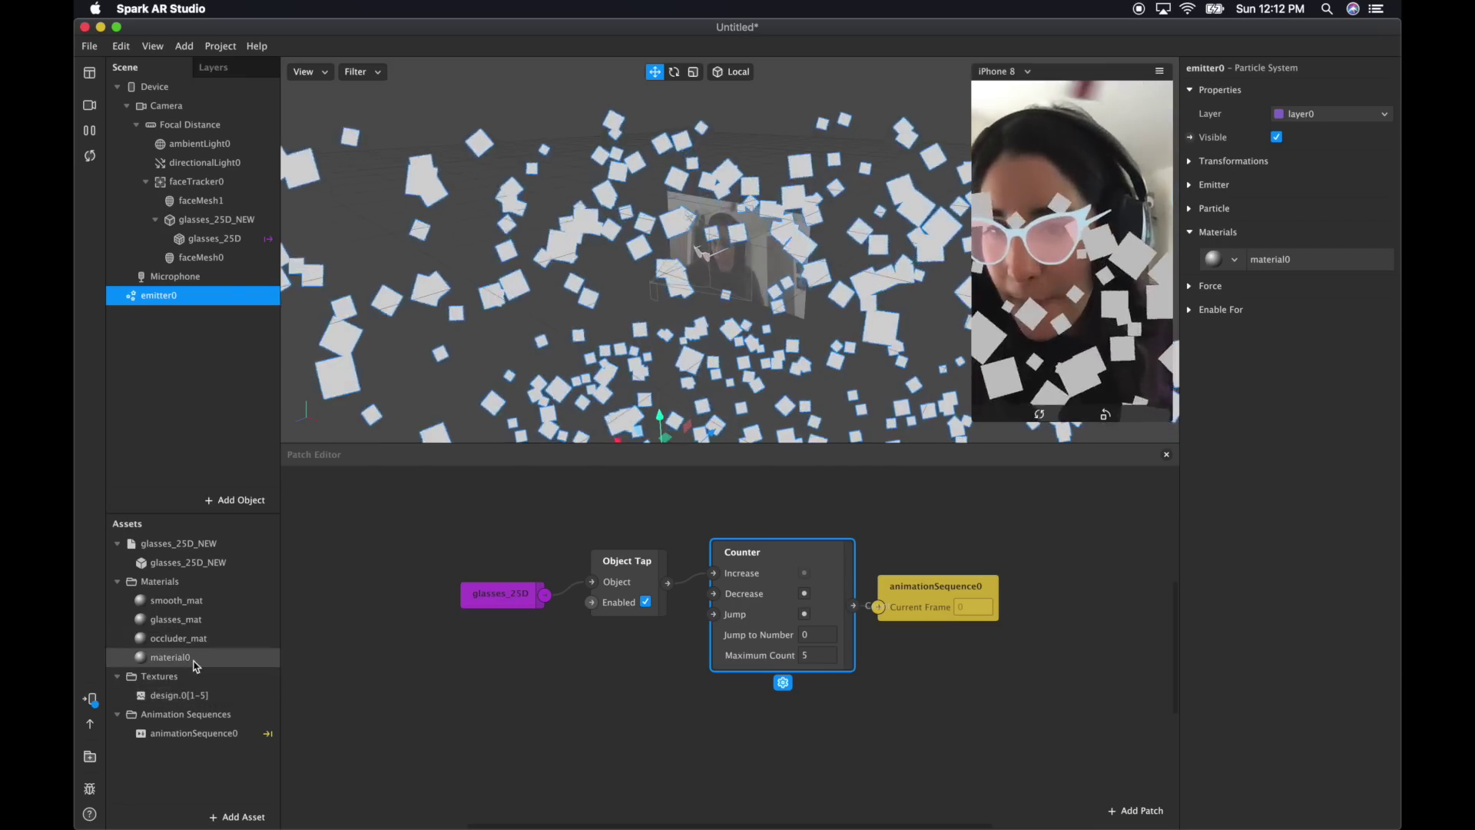
{"action": "right_click", "coordinate": [194, 664]}
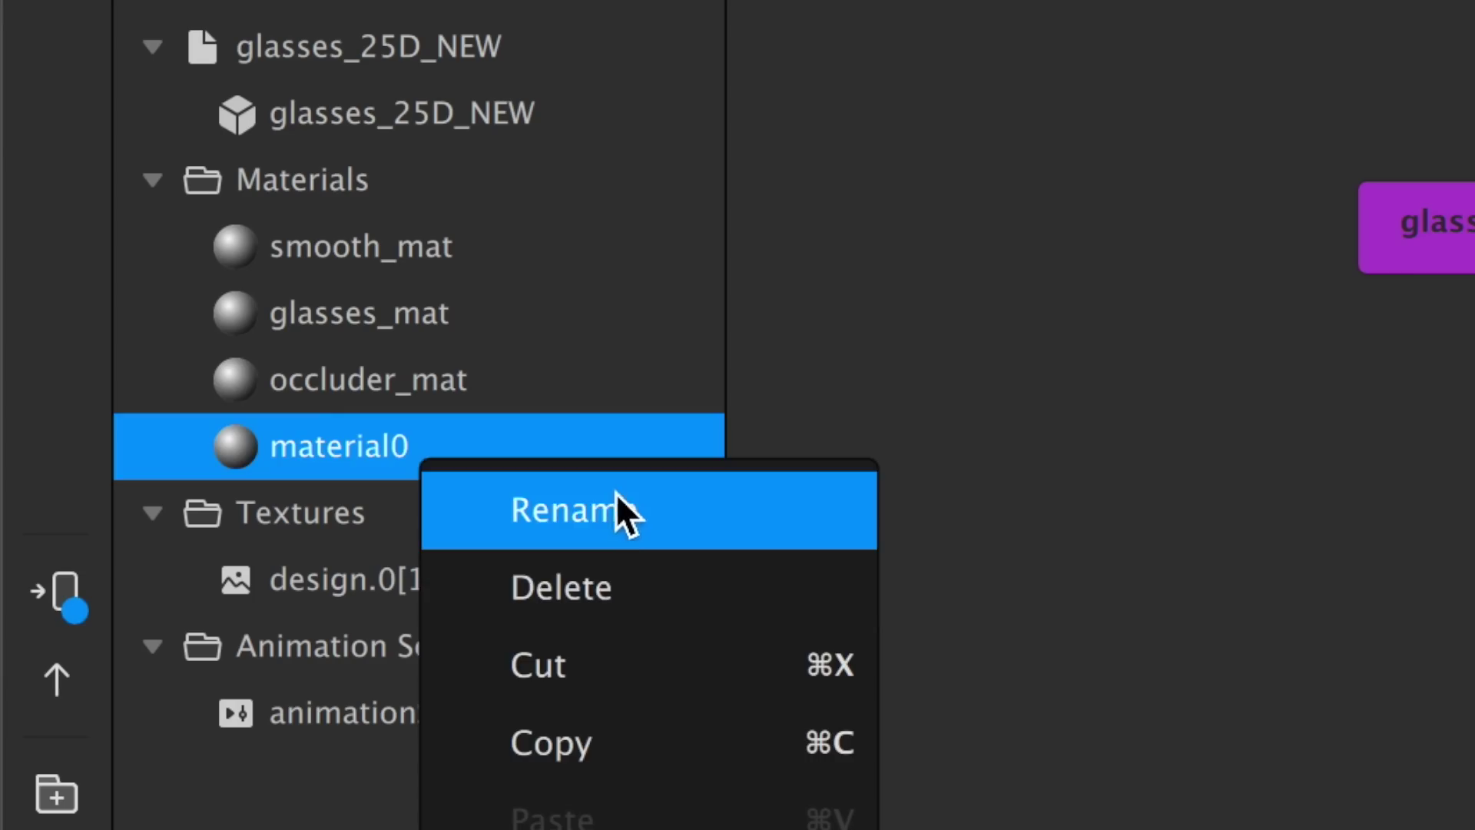
{"action": "left_click", "coordinate": [639, 522]}
{"action": "type", "text": "star_mat"}
{"action": "key", "text": "Return"}
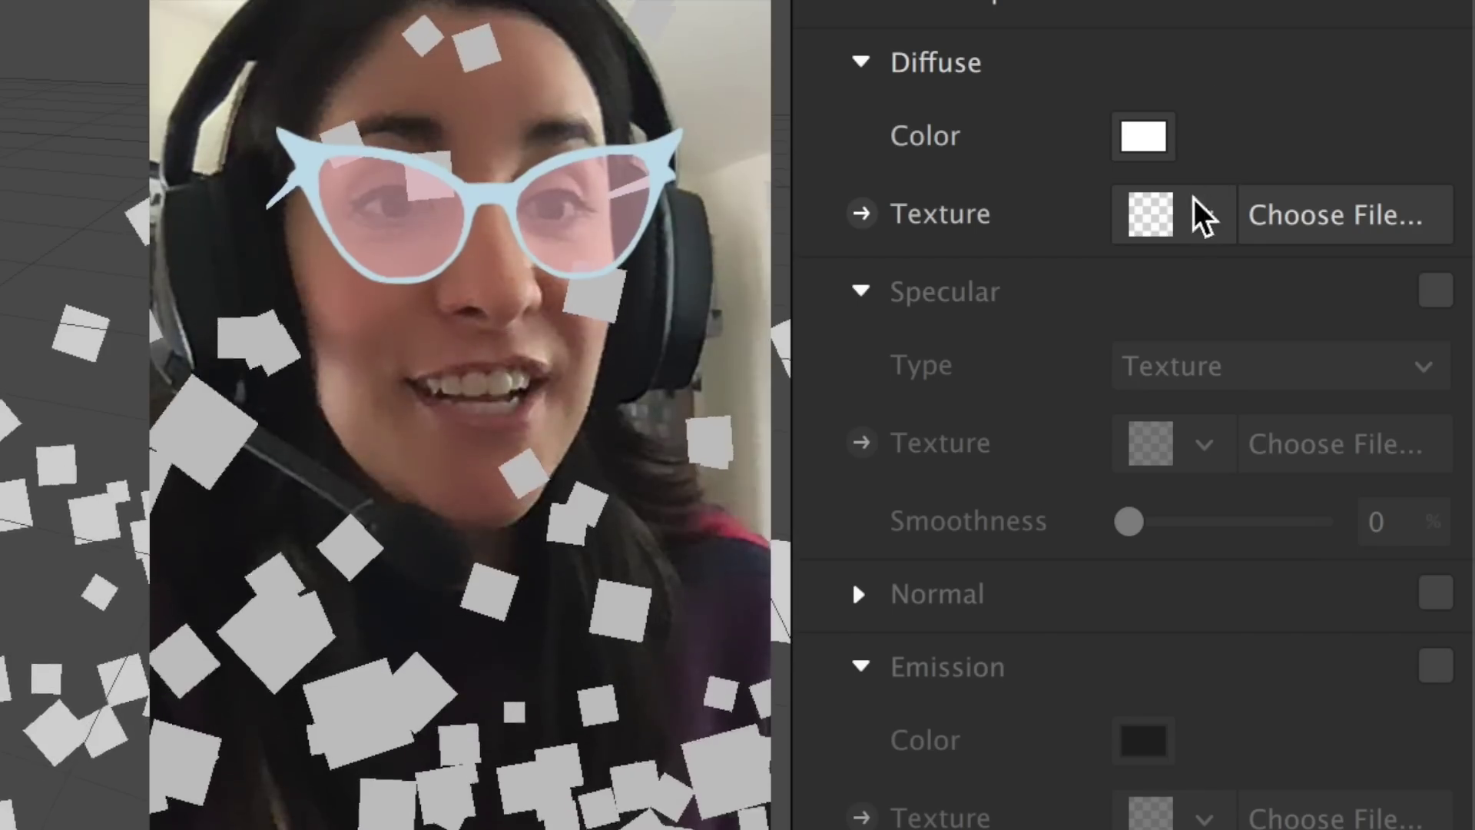
Give star_mat the white_star image as its diffuse texture, the Flat shader type and a white diffuse color
{"action": "left_click", "coordinate": [1203, 216]}
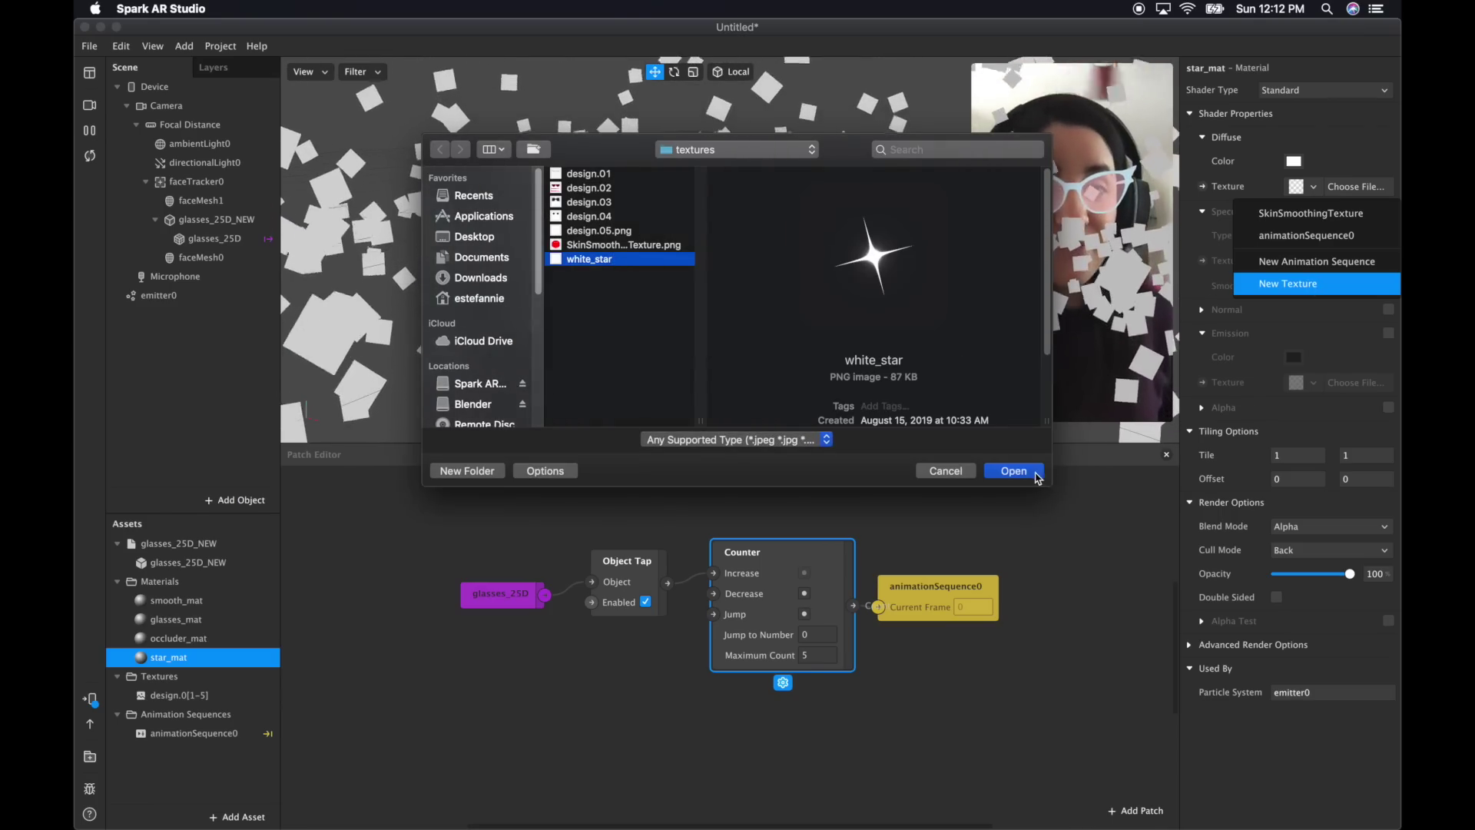
{"action": "key", "text": "Return"}
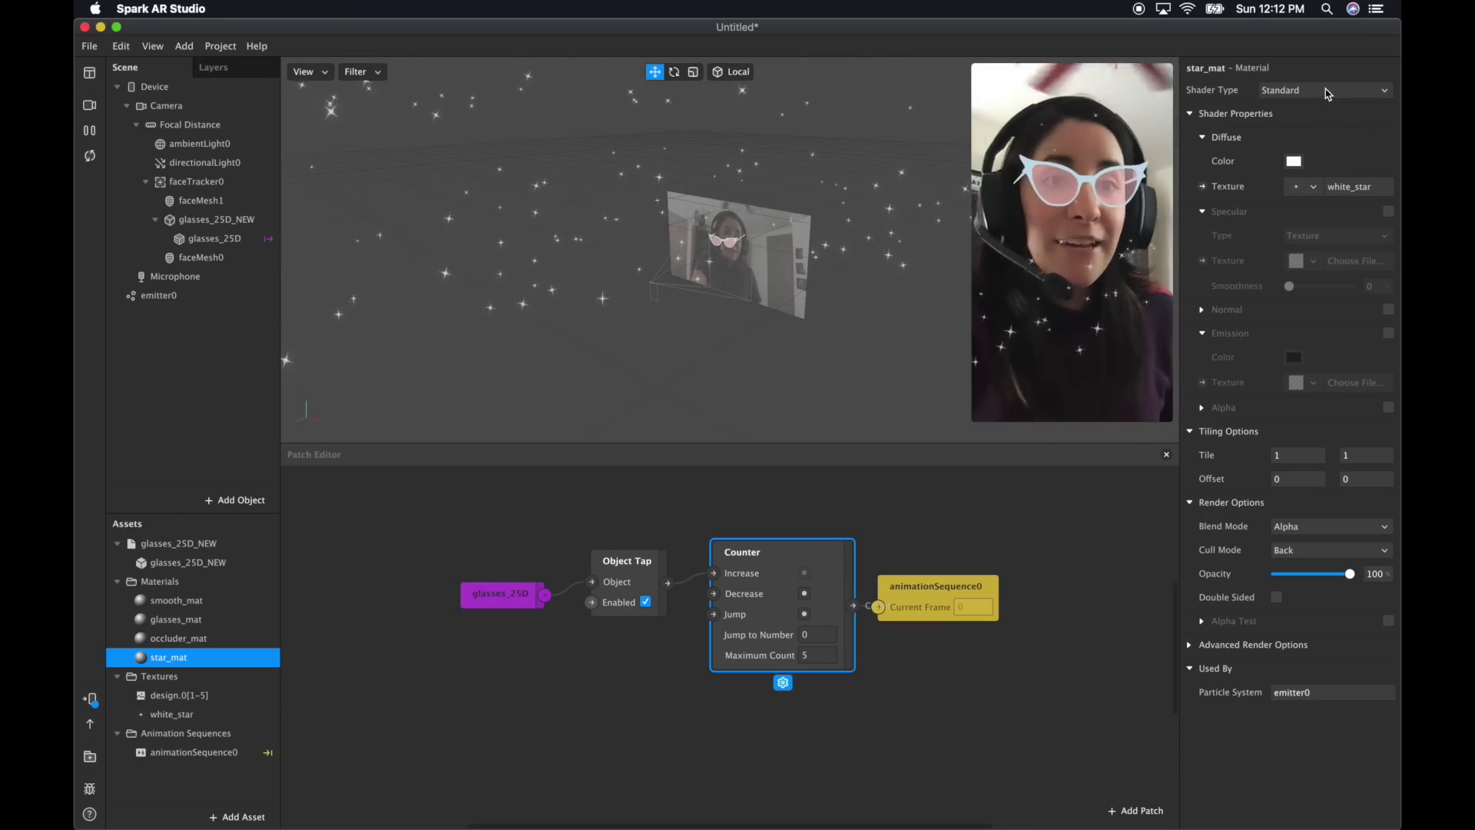
{"action": "left_click", "coordinate": [1328, 91]}
{"action": "left_click", "coordinate": [1321, 93]}
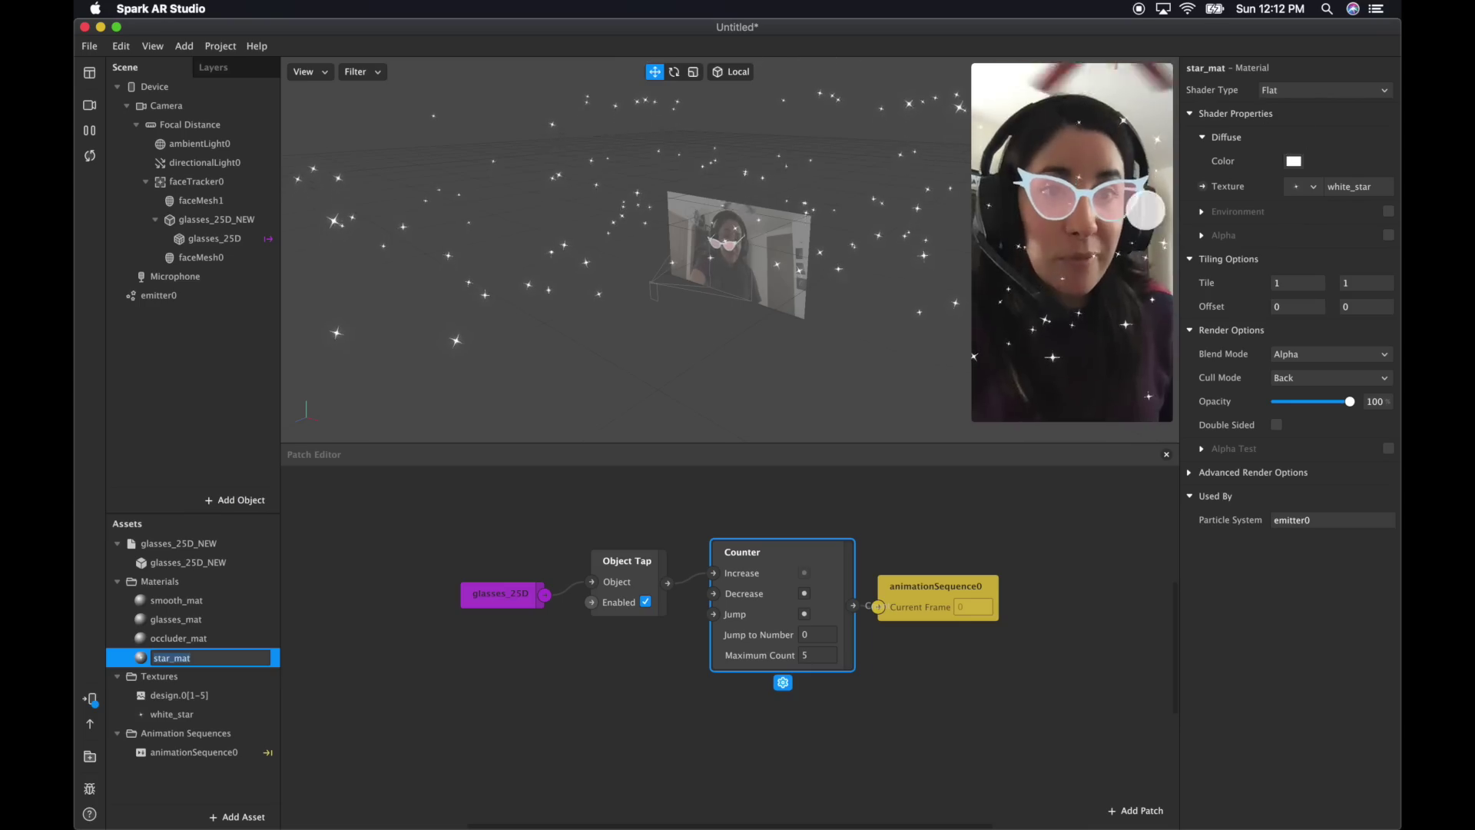
{"action": "left_click", "coordinate": [1293, 162]}
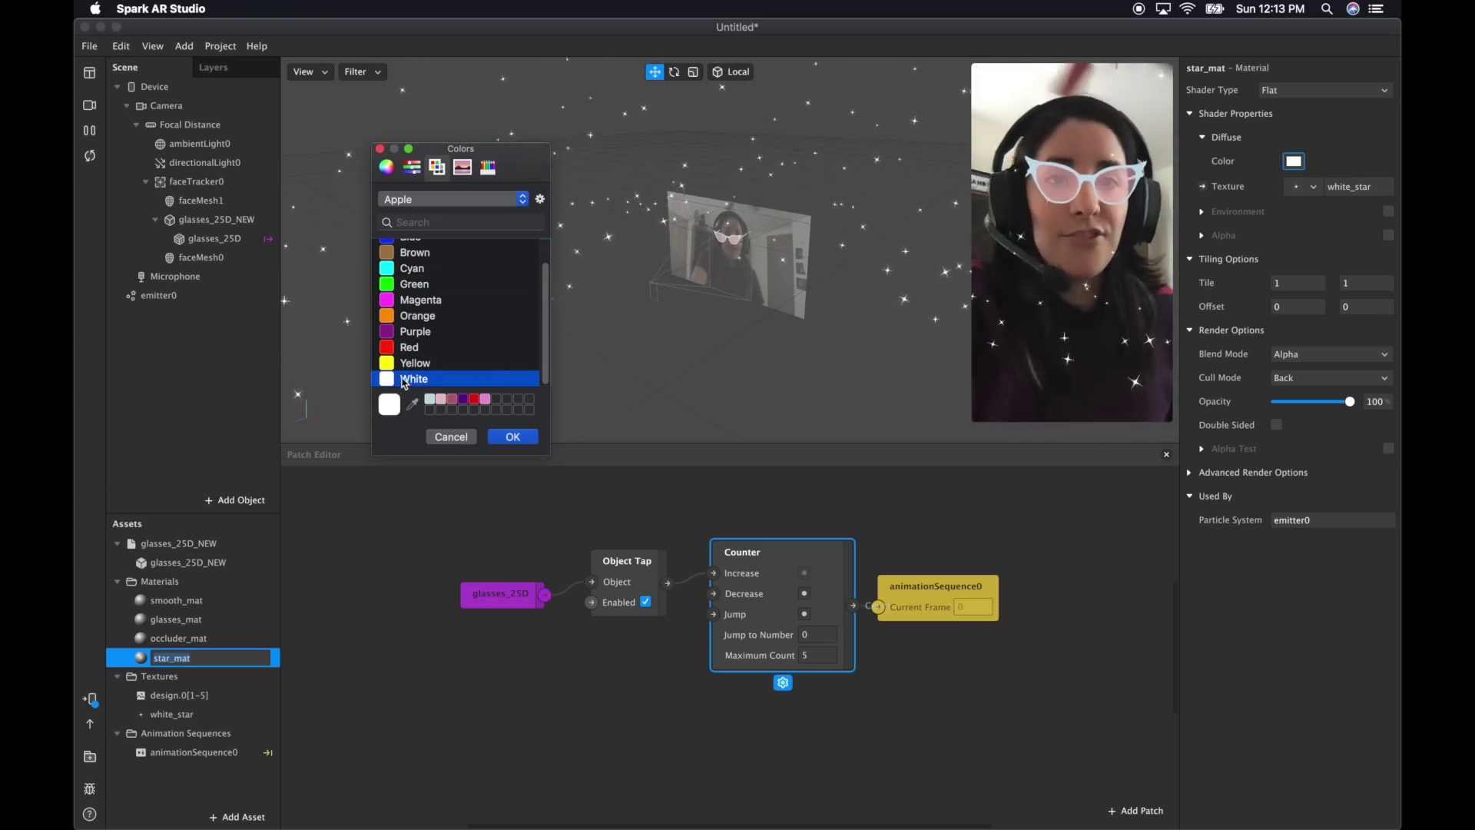
{"action": "left_click", "coordinate": [512, 436]}
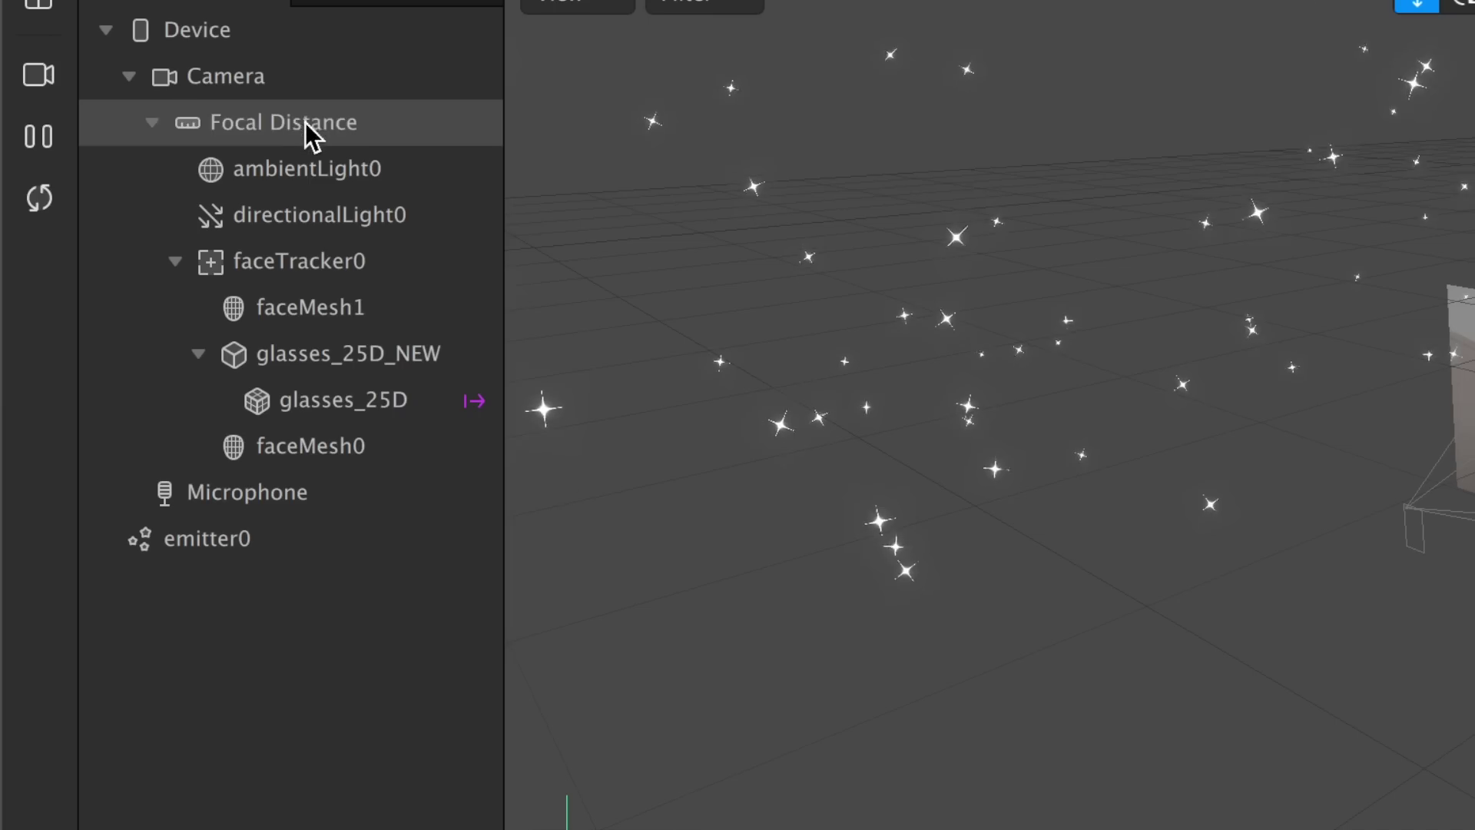
Add a canvas under Focal Distance and place two rectangles inside it
{"action": "right_click", "coordinate": [200, 125]}
{"action": "mouse_move", "coordinate": [256, 140]}
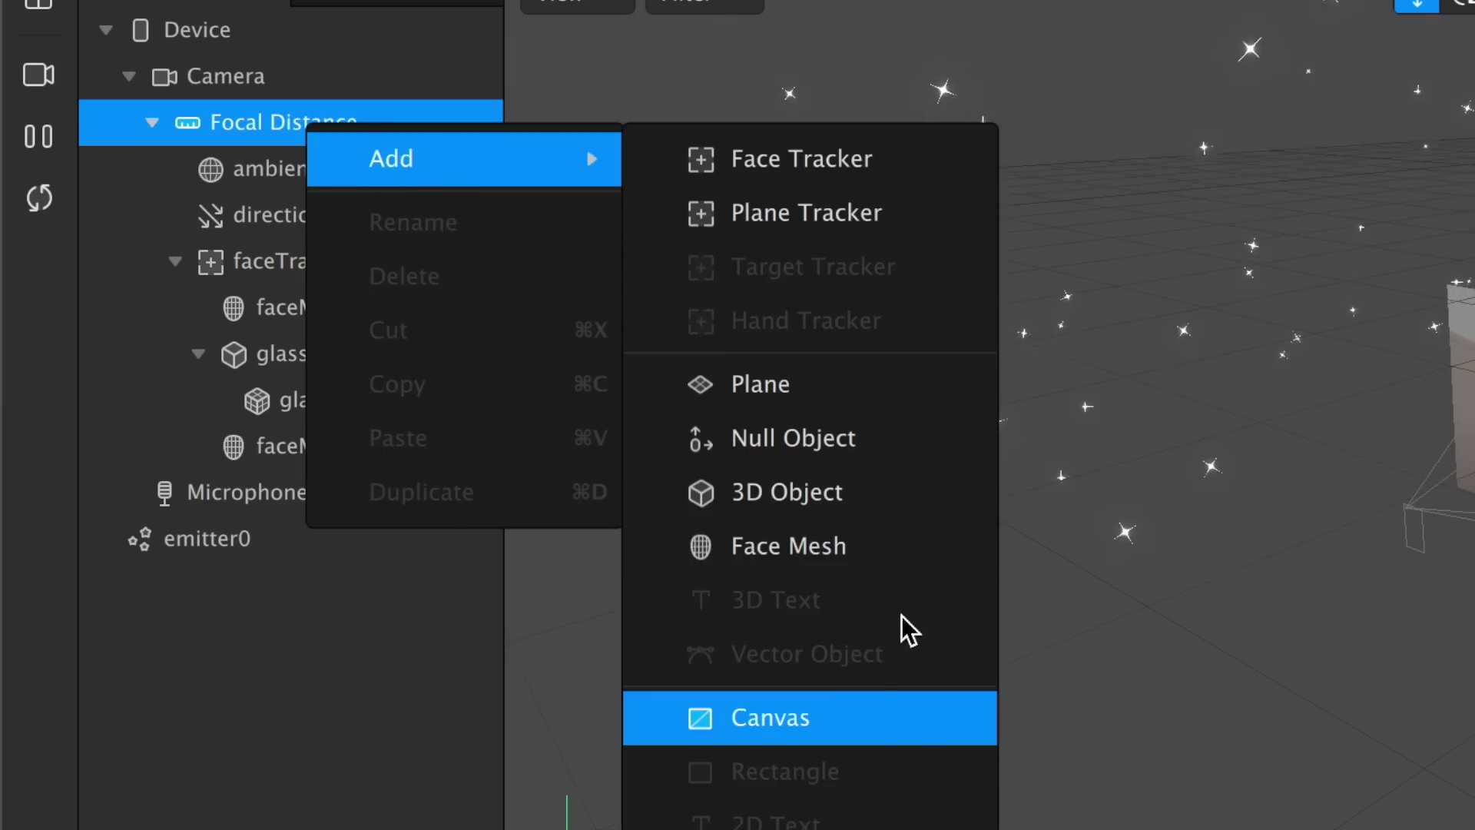
{"action": "left_click", "coordinate": [839, 716]}
{"action": "right_click", "coordinate": [367, 499]}
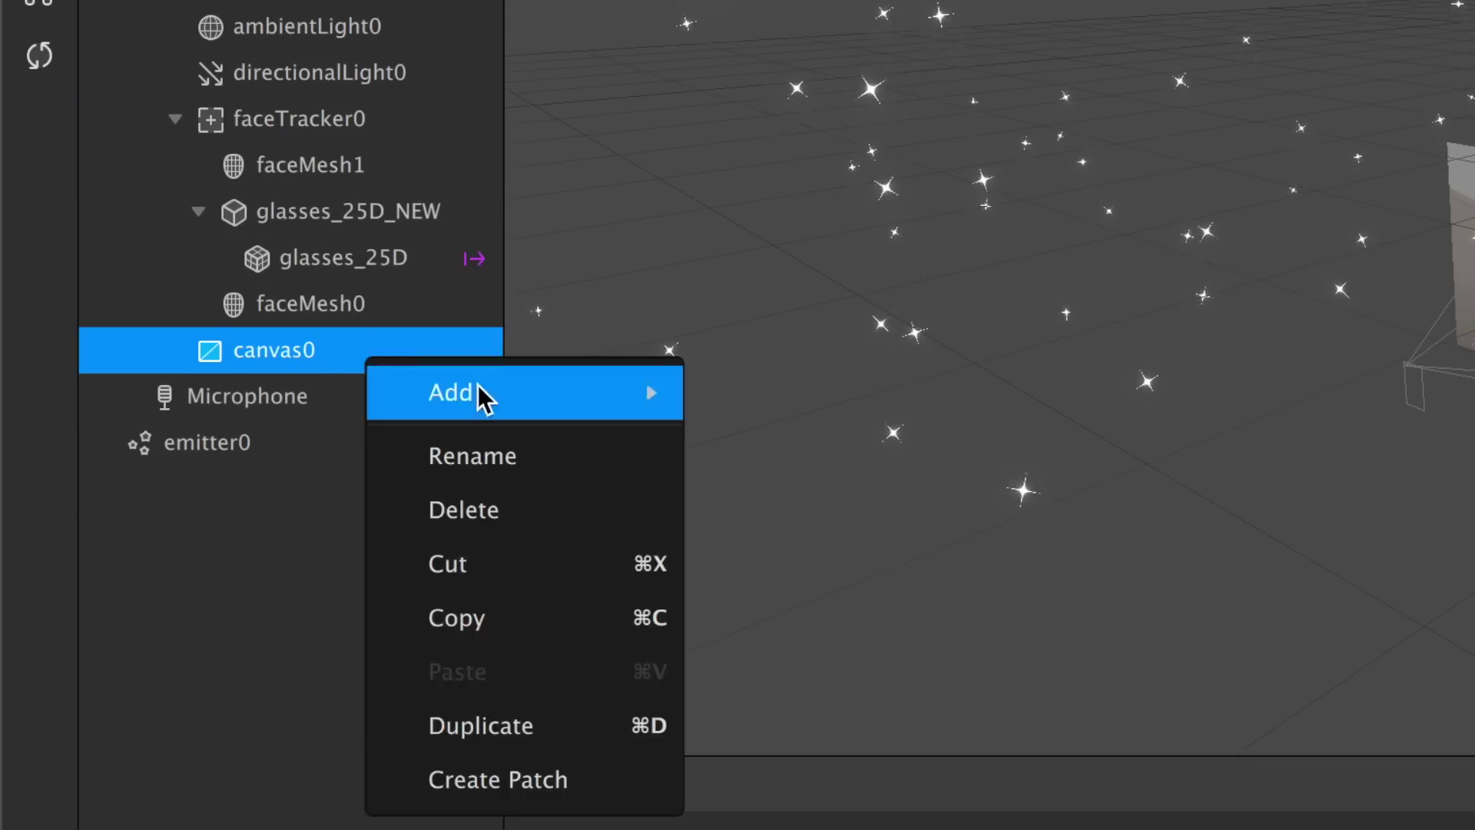
{"action": "mouse_move", "coordinate": [563, 406]}
{"action": "left_click", "coordinate": [879, 782]}
{"action": "left_click", "coordinate": [390, 146]}
{"action": "right_click", "coordinate": [390, 145]}
{"action": "mouse_move", "coordinate": [461, 162]}
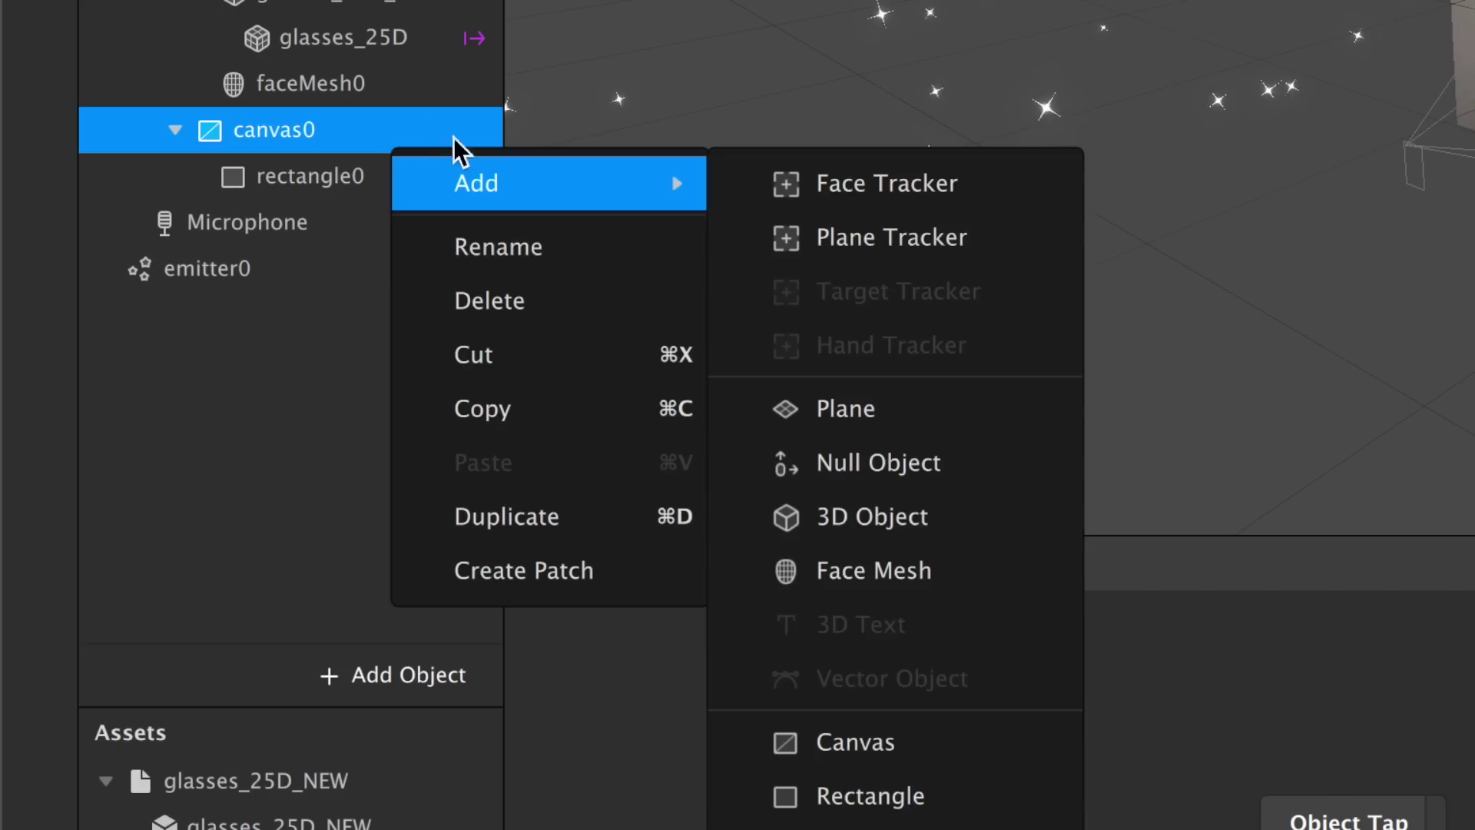
{"action": "left_click", "coordinate": [844, 772]}
Rename the canvas rectangles rectangle0 and rectangle1 as user and background
{"action": "left_click", "coordinate": [362, 175]}
{"action": "right_click", "coordinate": [364, 175]}
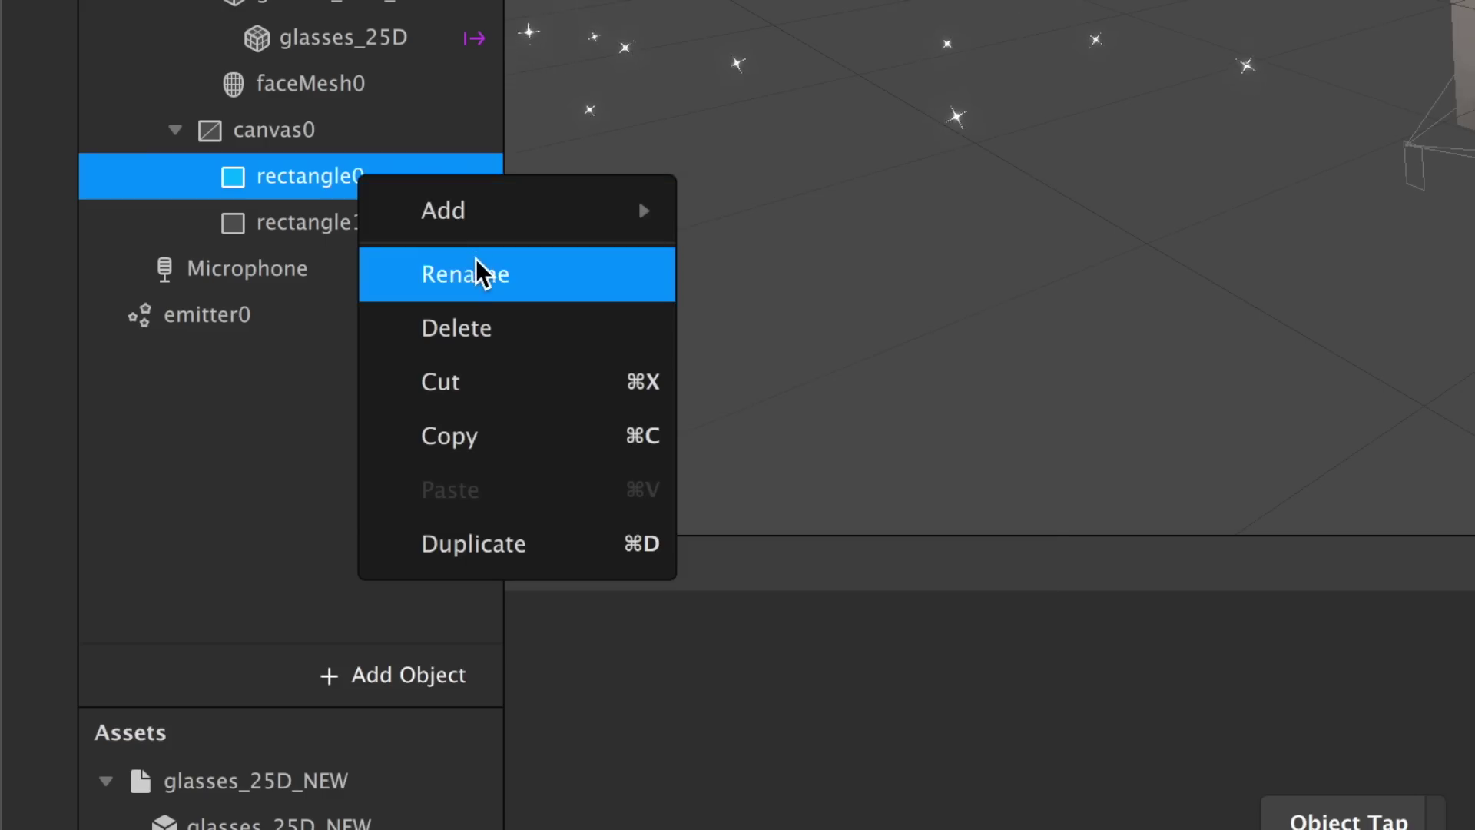
{"action": "left_click", "coordinate": [476, 265]}
{"action": "type", "text": "user"}
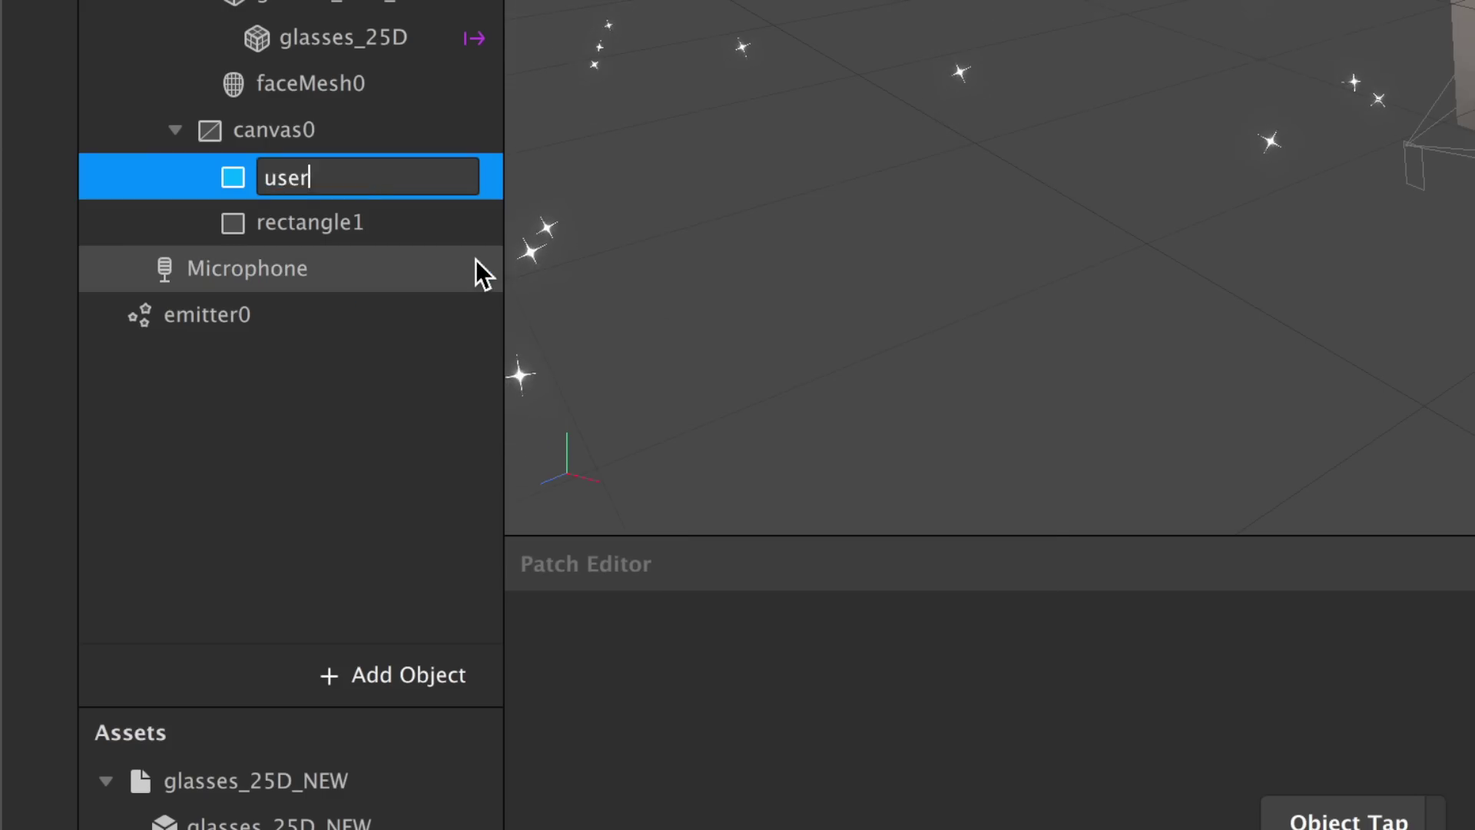
{"action": "key", "text": "Return"}
{"action": "left_click", "coordinate": [367, 222]}
{"action": "right_click", "coordinate": [367, 223]}
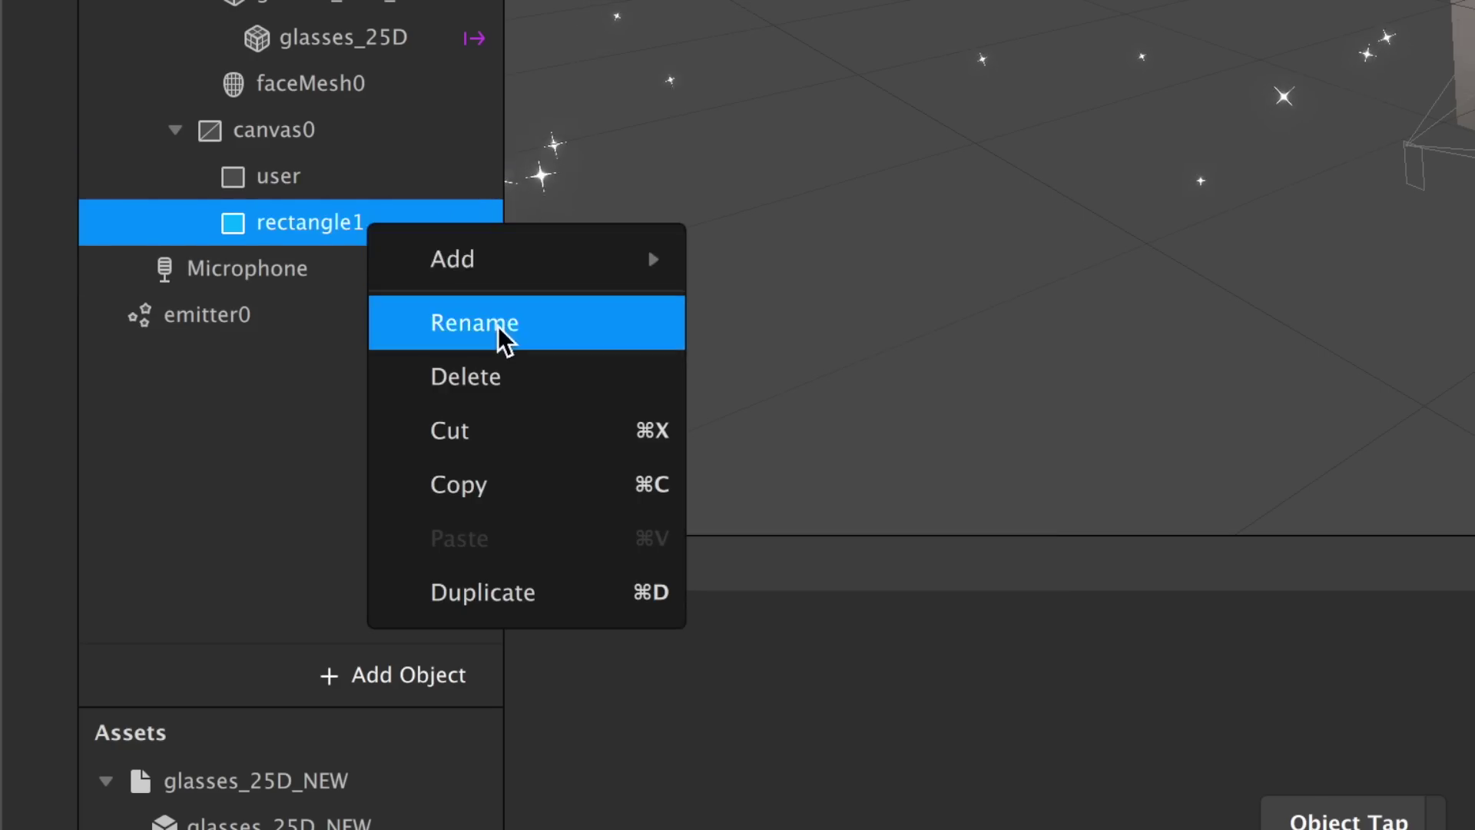
{"action": "left_click", "coordinate": [498, 326]}
{"action": "type", "text": "background"}
{"action": "key", "text": "Return"}
Make both the user and background rectangles fill the full width and height of the canvas
{"action": "left_click", "coordinate": [500, 185]}
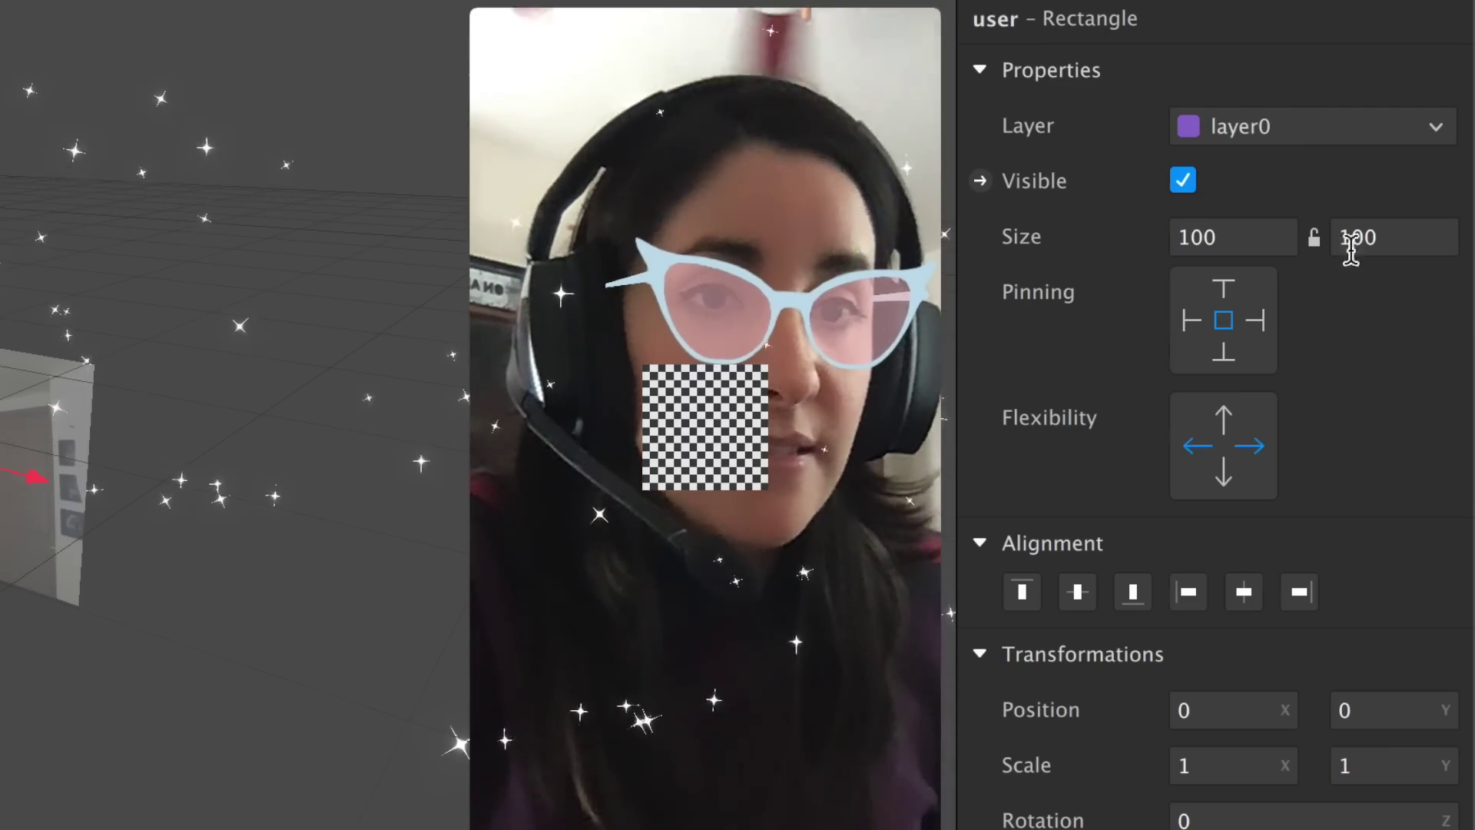
{"action": "left_click", "coordinate": [1376, 237]}
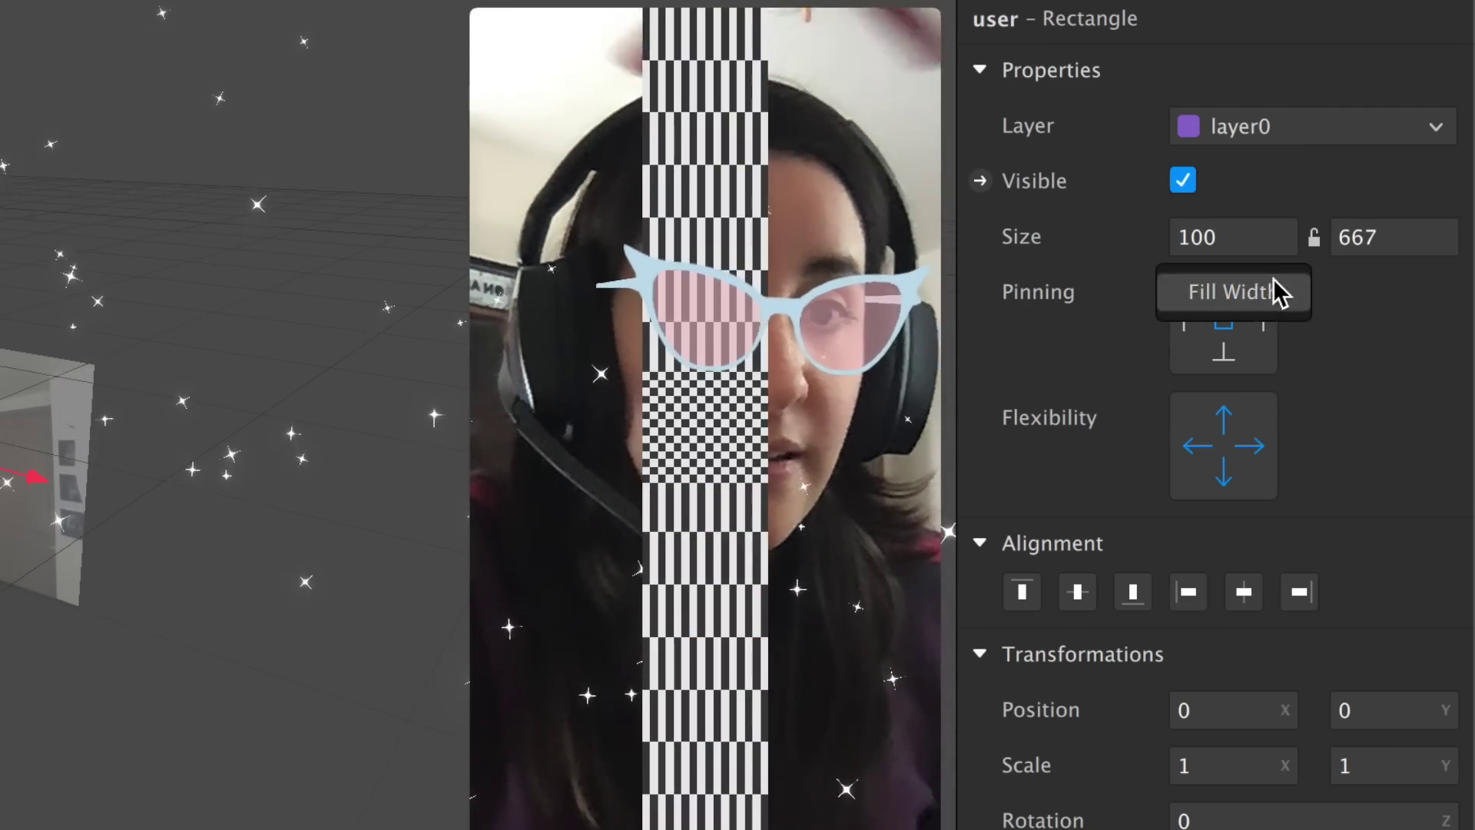
{"action": "left_click", "coordinate": [1275, 291]}
{"action": "left_click", "coordinate": [204, 315]}
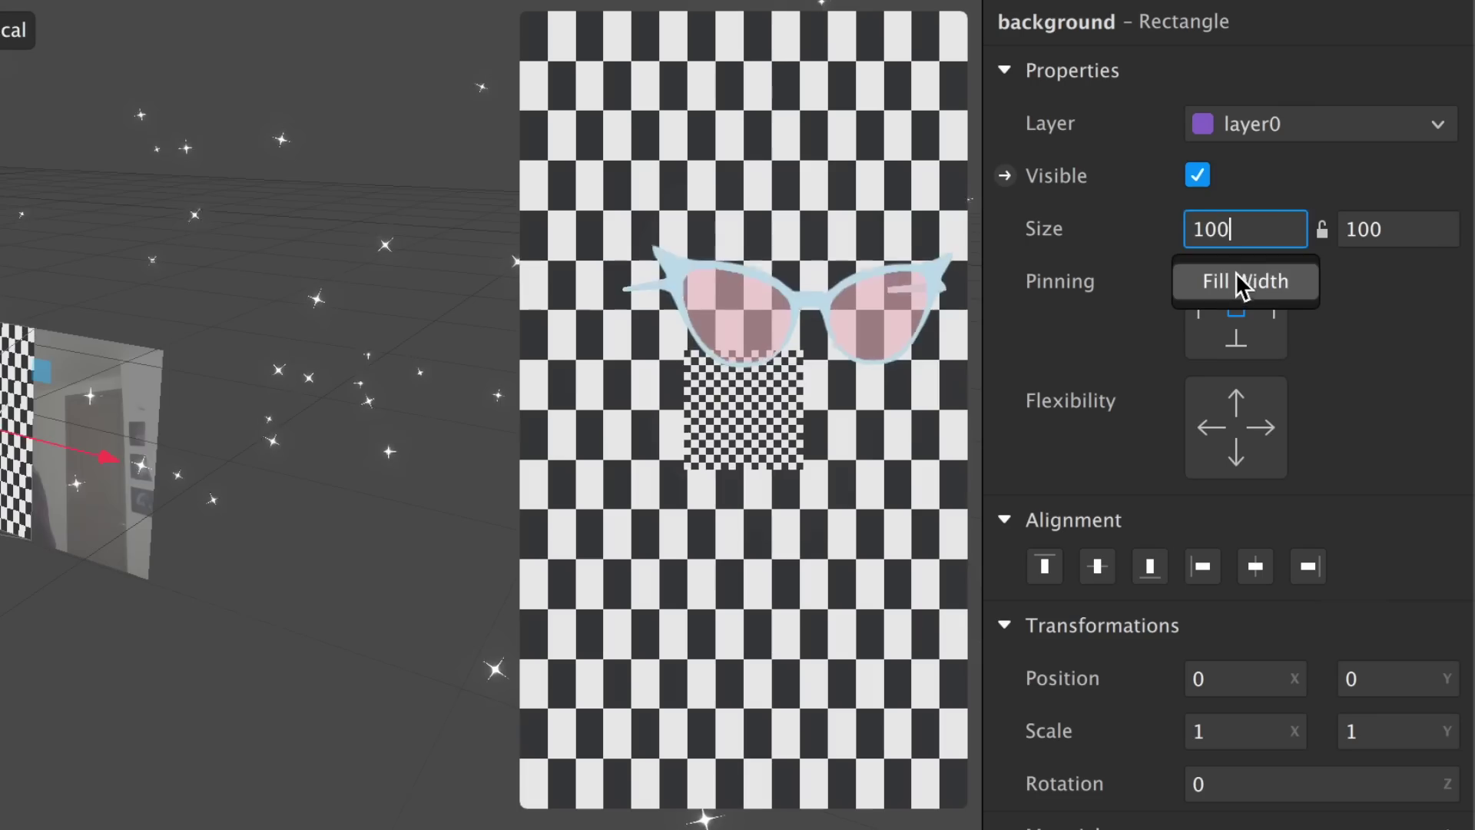
{"action": "left_click", "coordinate": [1293, 180]}
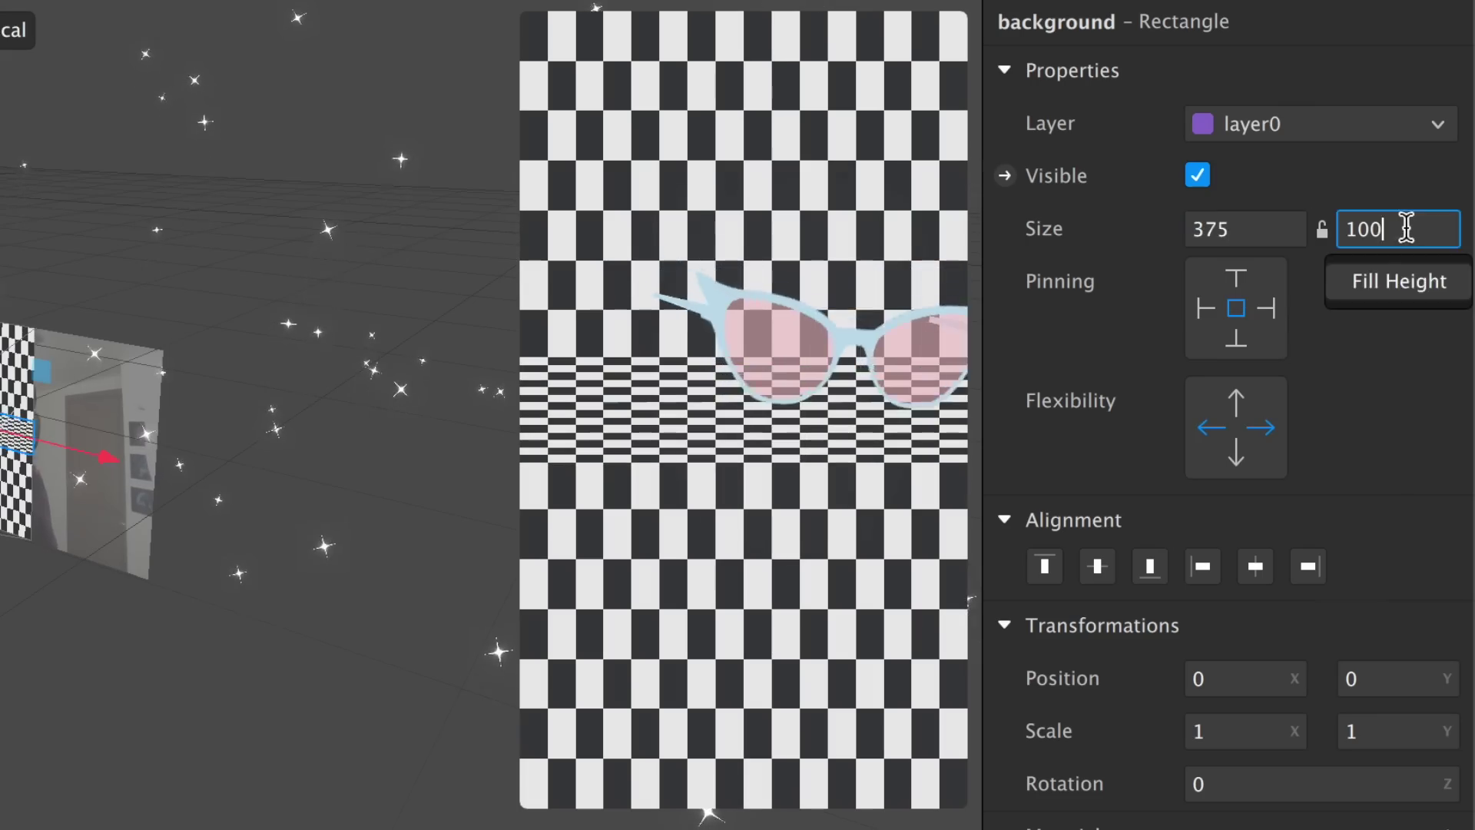
{"action": "left_click", "coordinate": [1412, 289]}
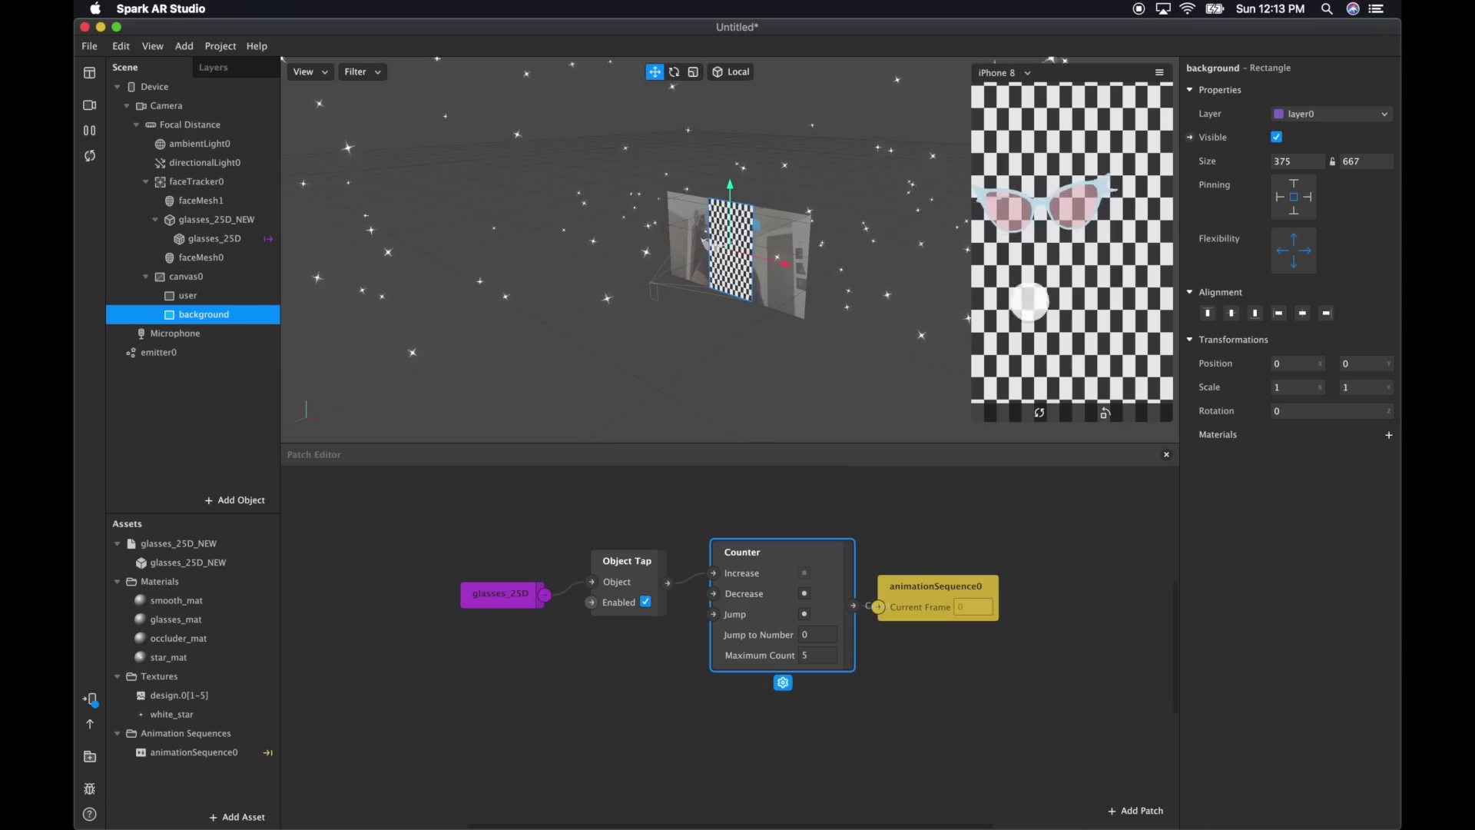
Create and assign a new material to the user rectangle
{"action": "left_click", "coordinate": [189, 295]}
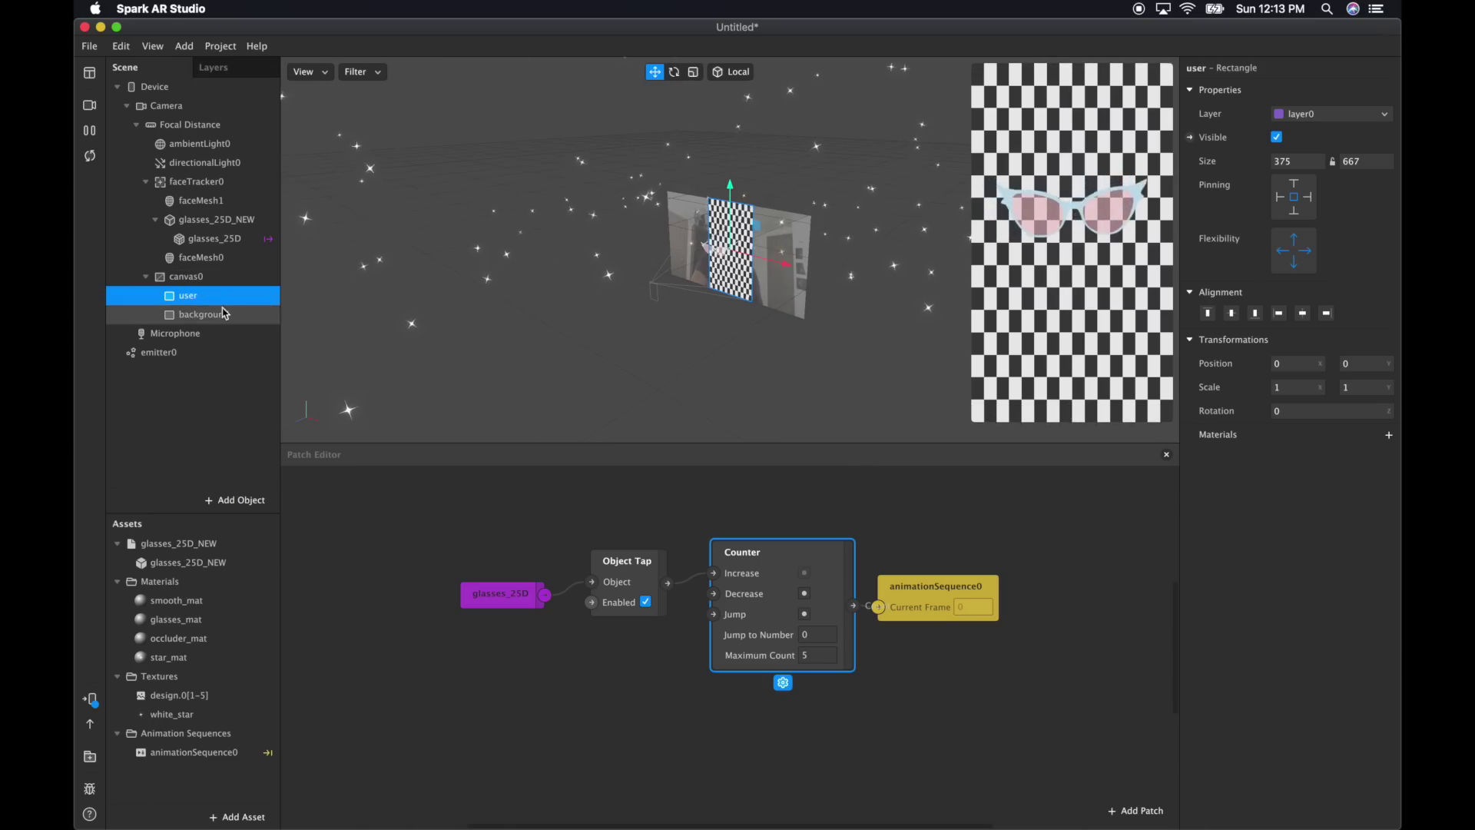
{"action": "left_click", "coordinate": [1389, 434]}
{"action": "left_click", "coordinate": [1260, 730]}
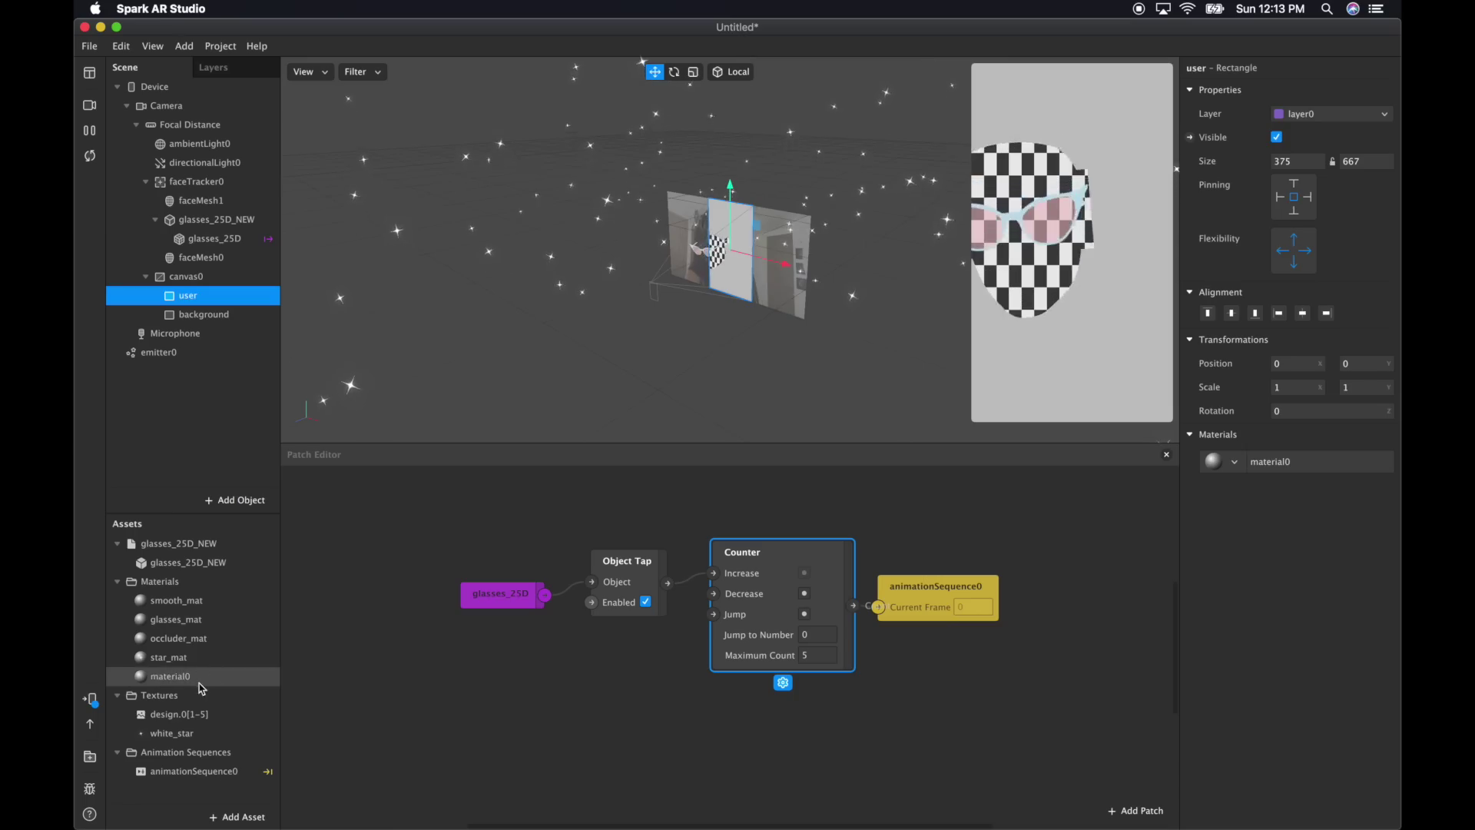
Rename the user rectangle's new material, material0, as user_mat
{"action": "right_click", "coordinate": [197, 679]}
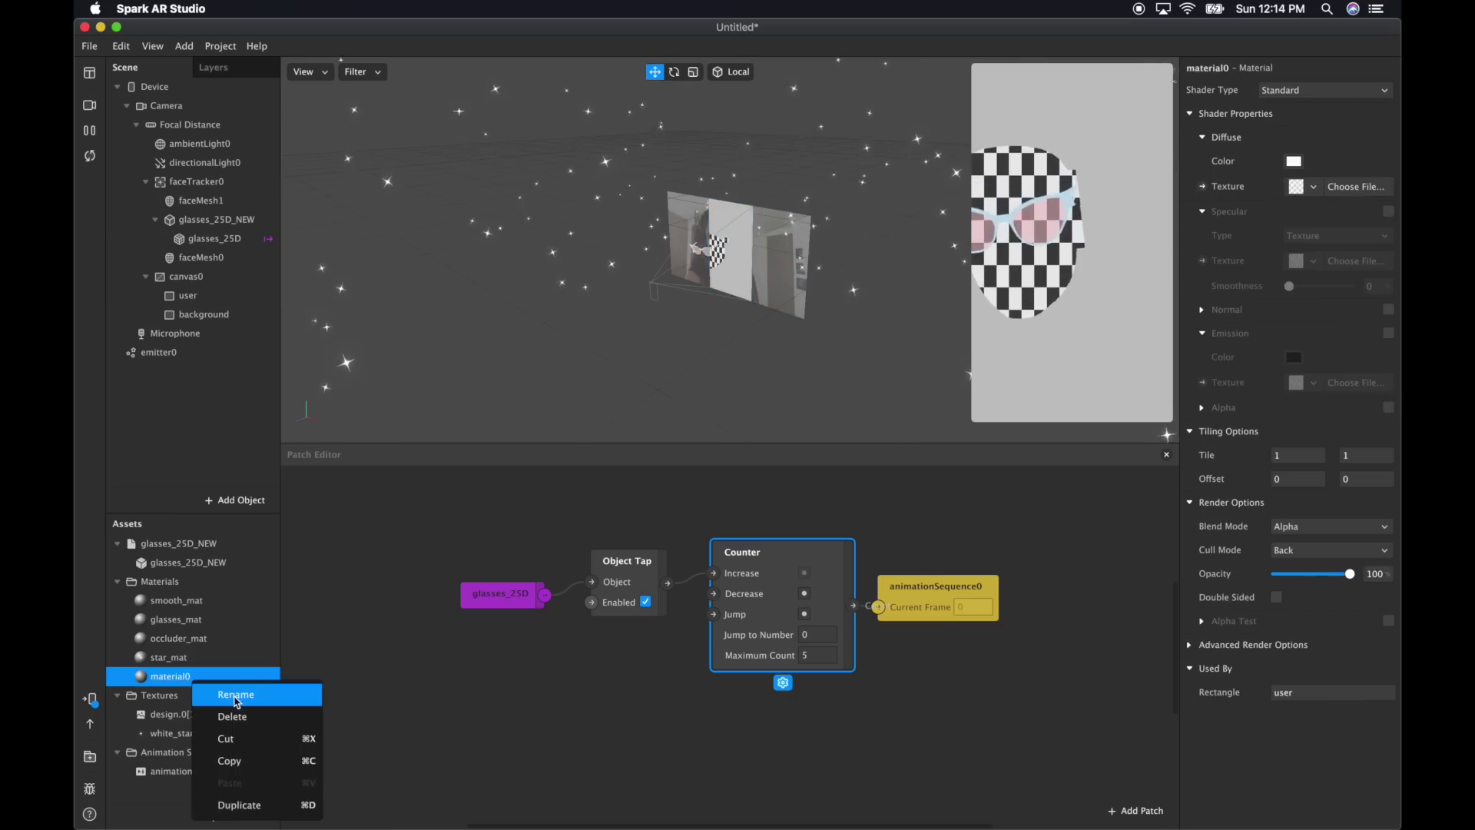
{"action": "left_click", "coordinate": [236, 694]}
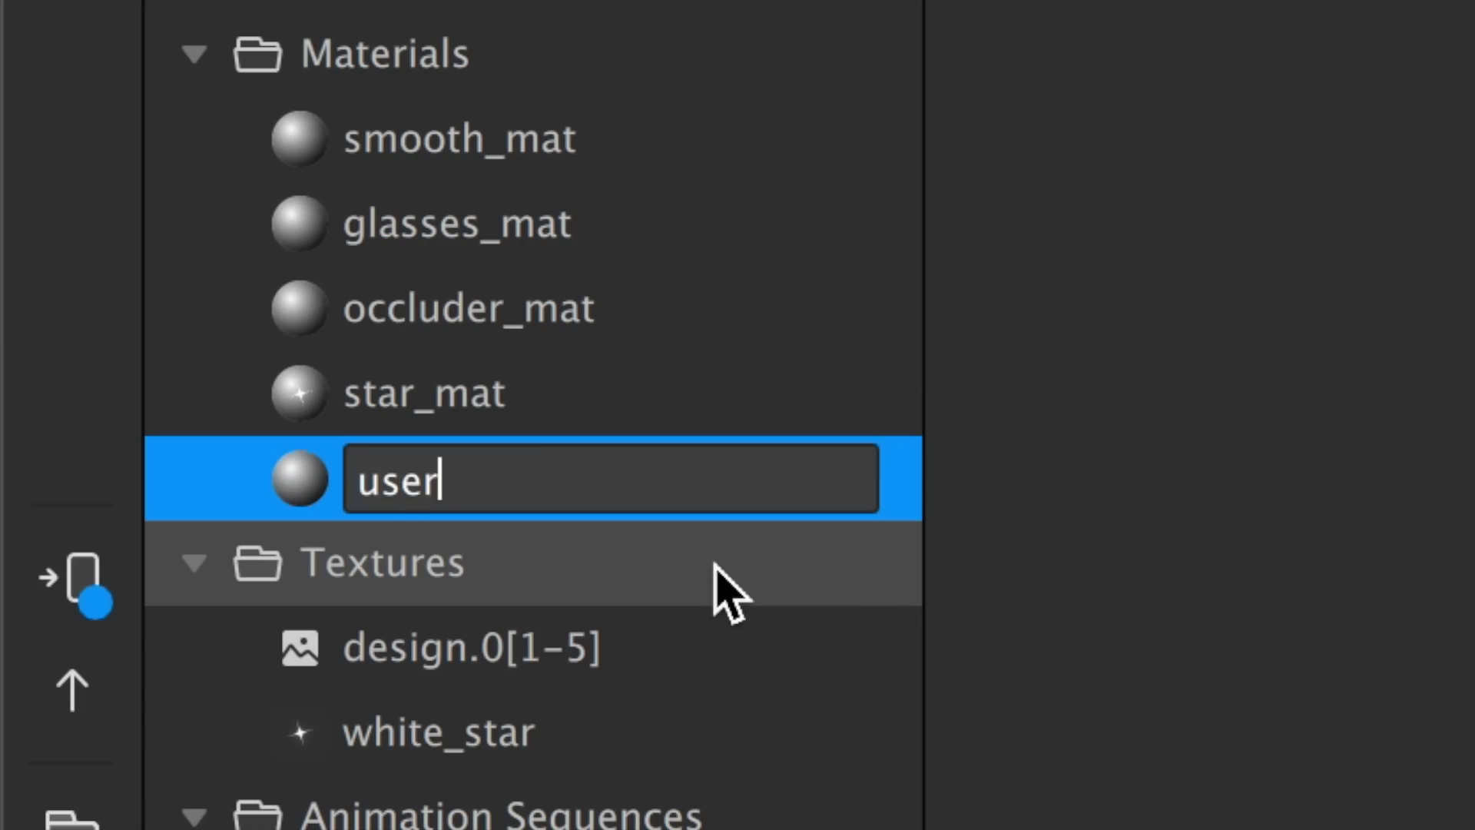
{"action": "type", "text": "user_mat"}
{"action": "key", "text": "Return"}
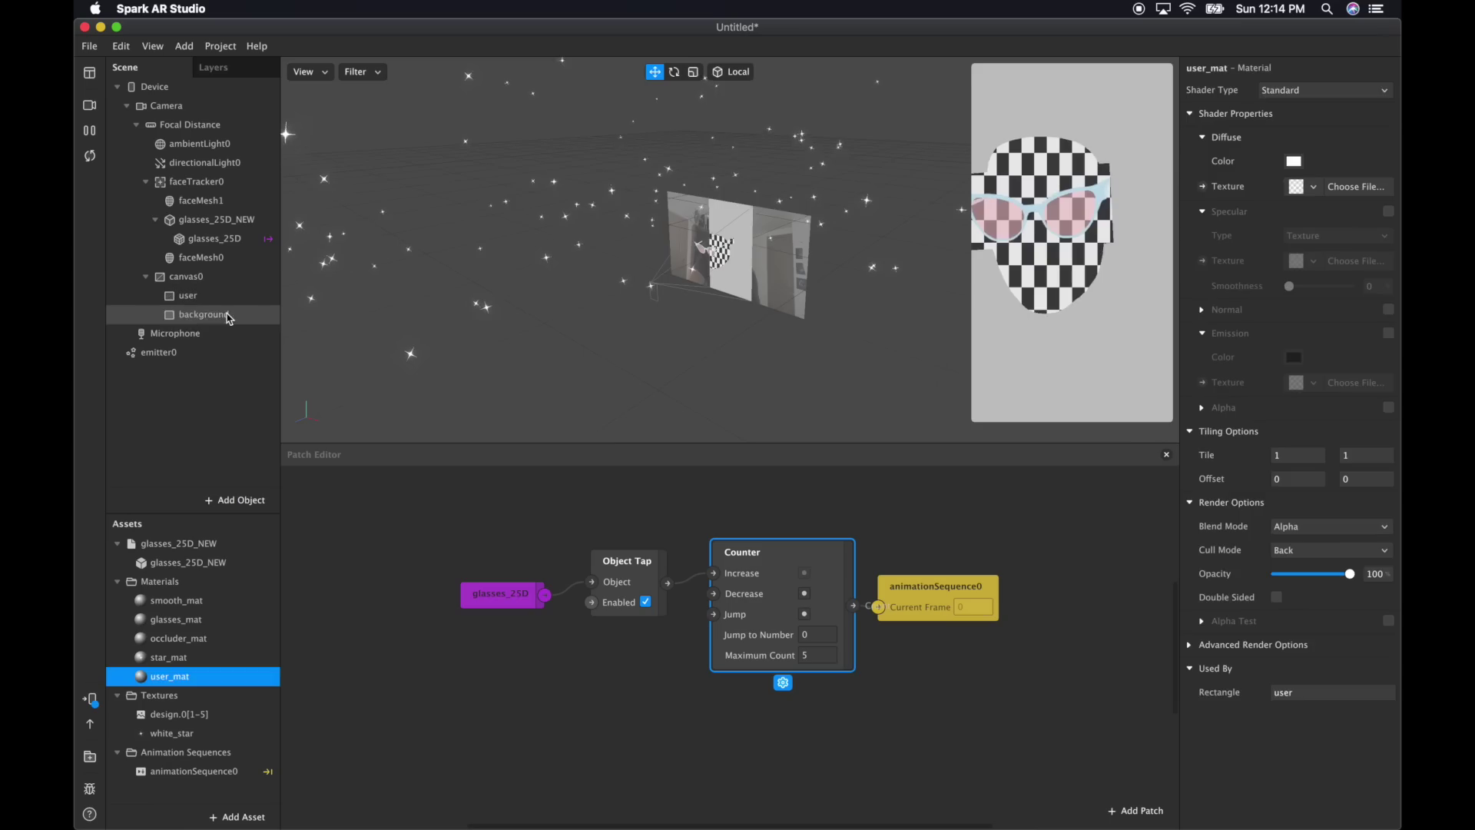
Create a new material for the background rectangle and rename it "bac kground_mat"
{"action": "left_click", "coordinate": [199, 314]}
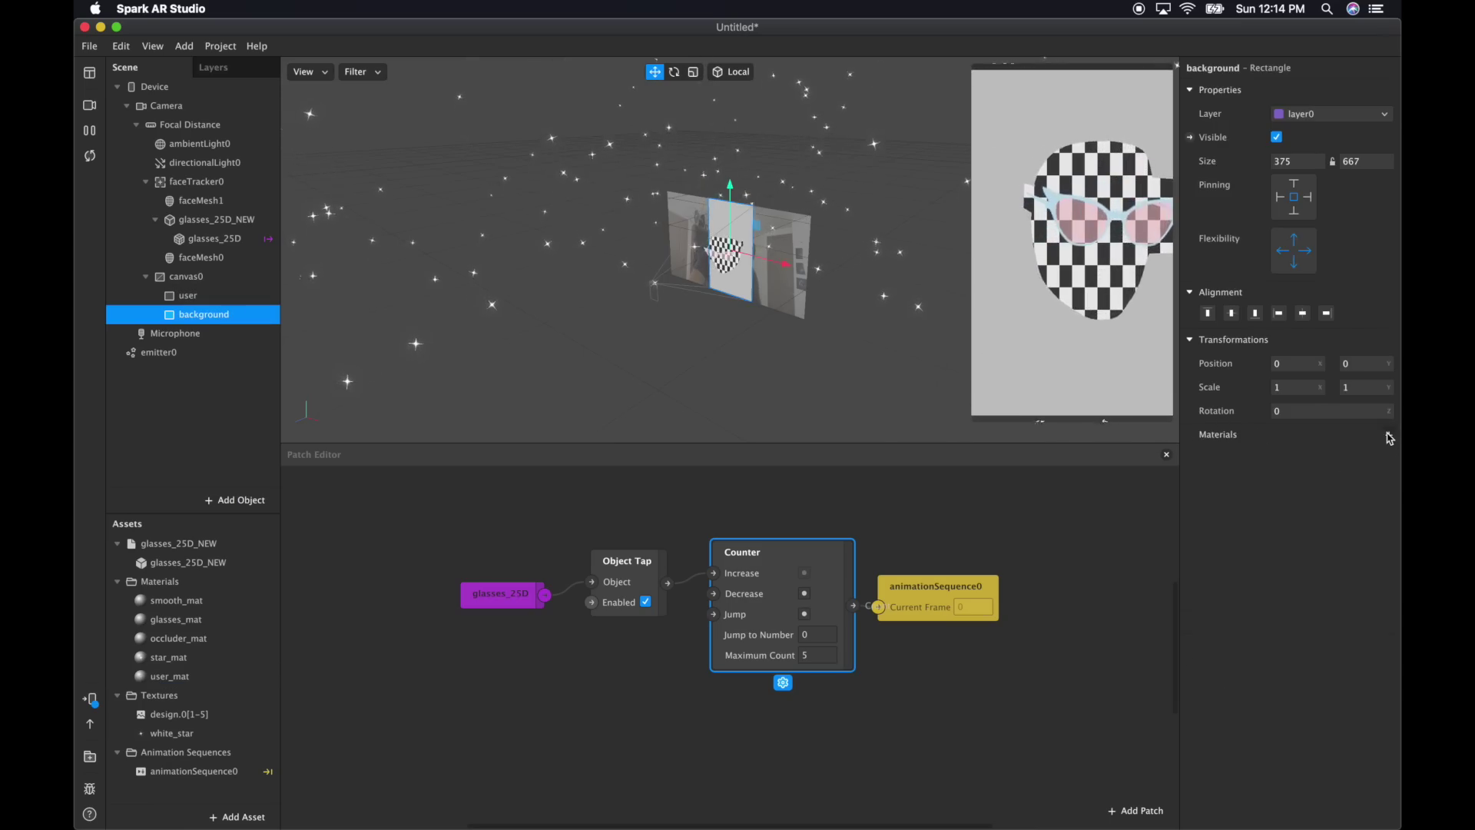
{"action": "left_click", "coordinate": [1390, 438]}
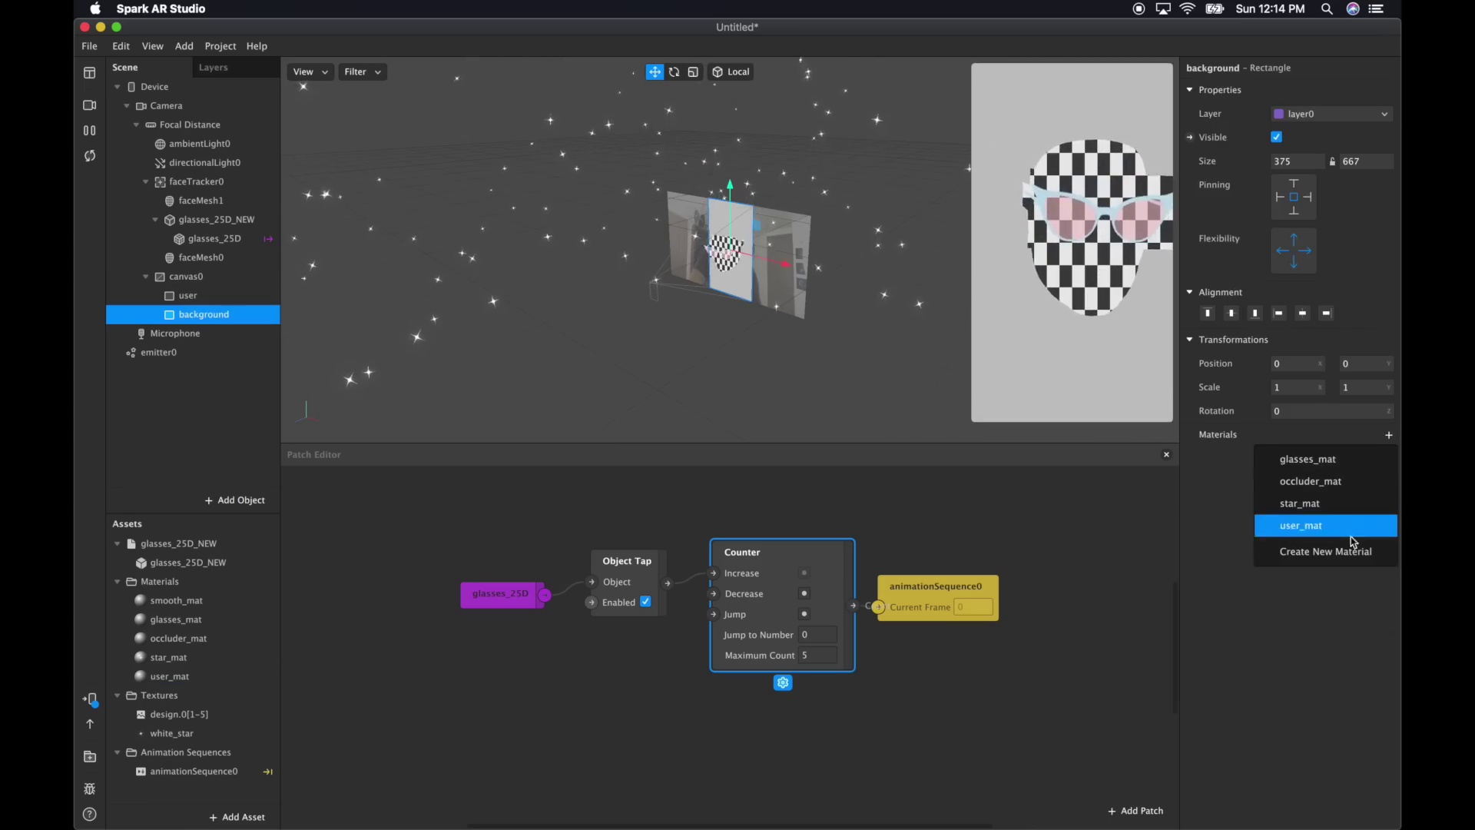
{"action": "left_click", "coordinate": [1360, 544]}
{"action": "left_click", "coordinate": [173, 695]}
{"action": "right_click", "coordinate": [173, 697]}
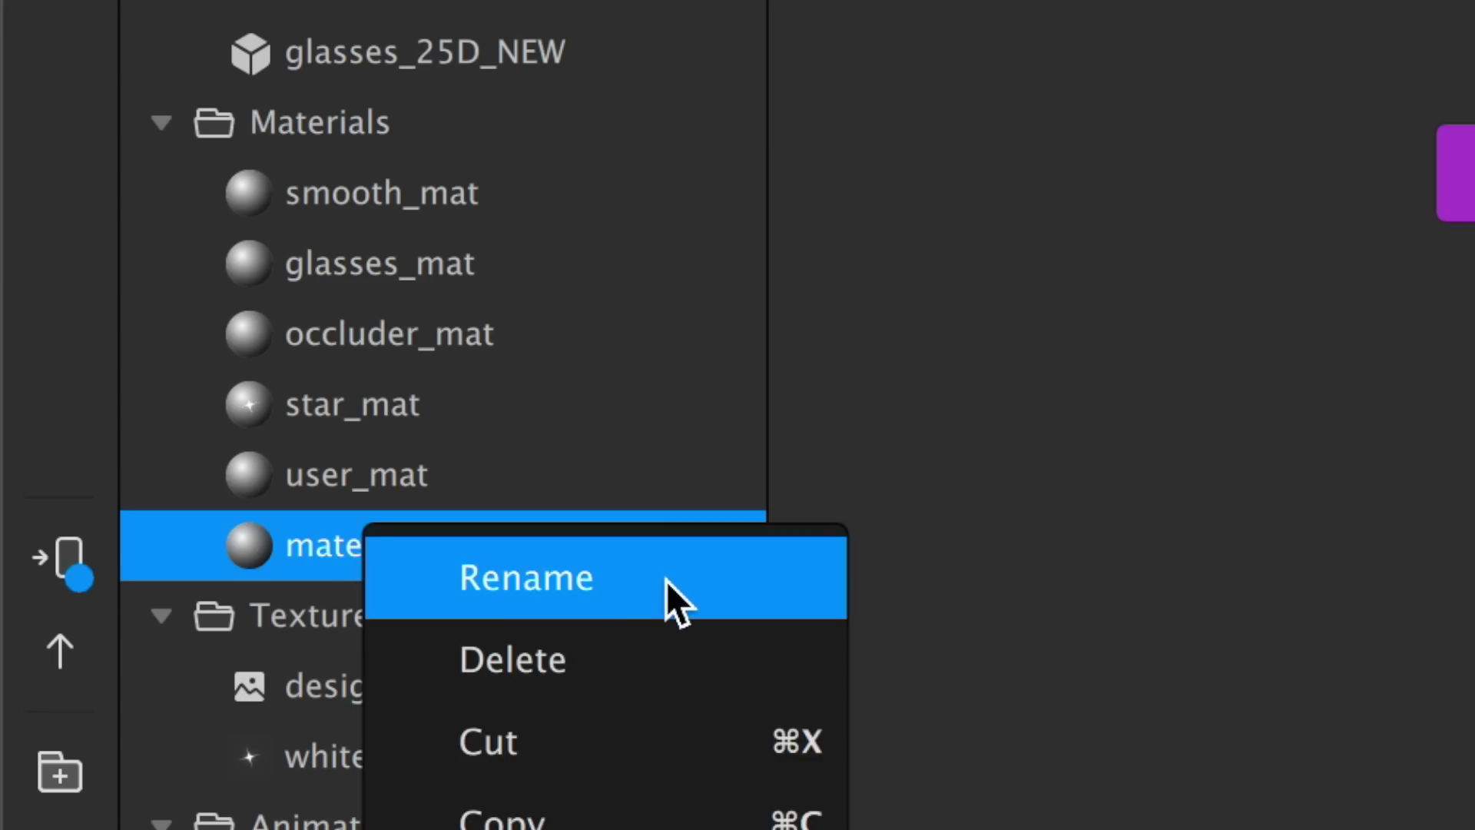
{"action": "left_click", "coordinate": [254, 704]}
{"action": "type", "text": "bac kground_mat"}
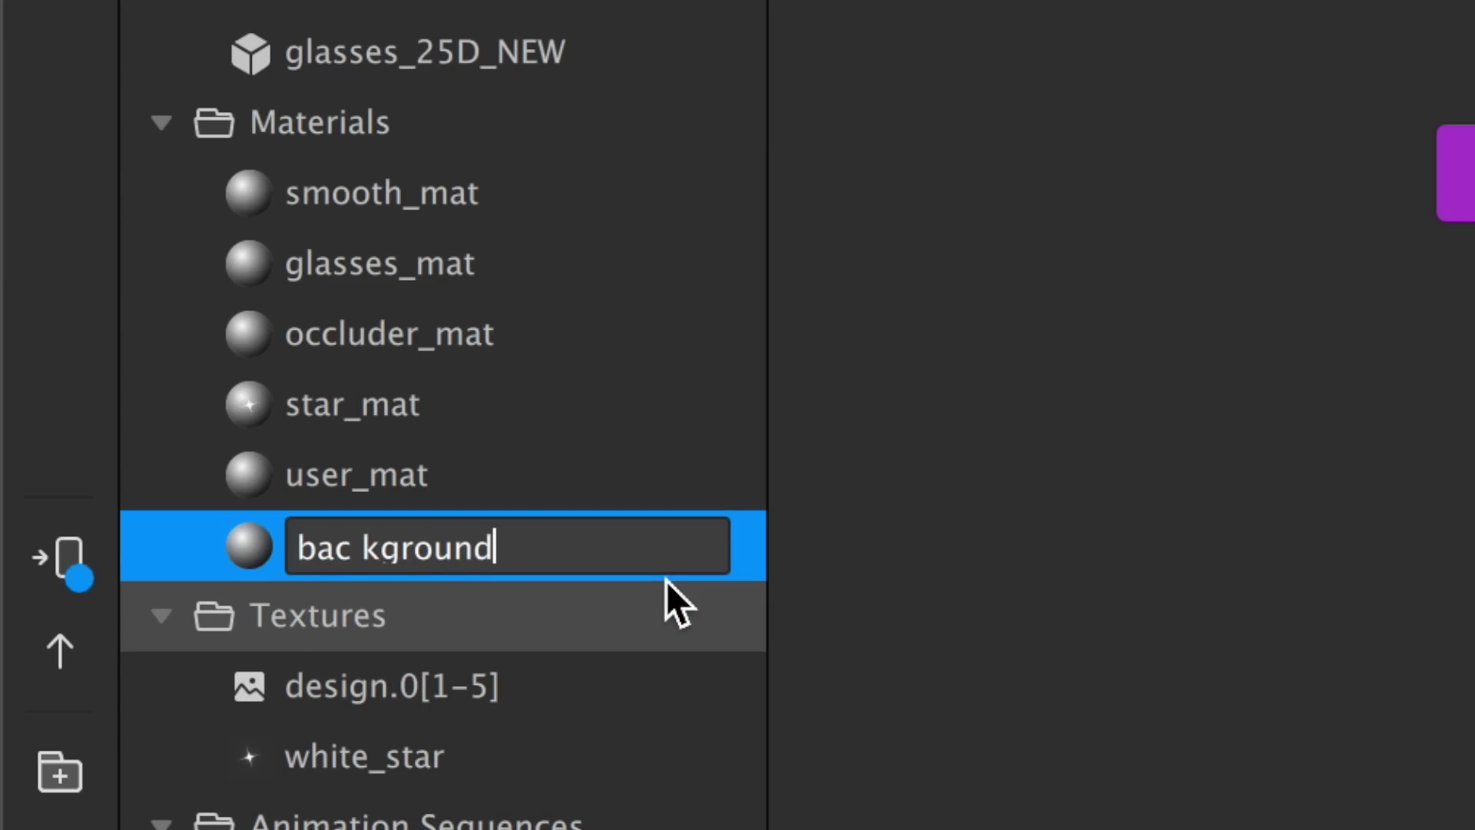
{"action": "key", "text": "Return"}
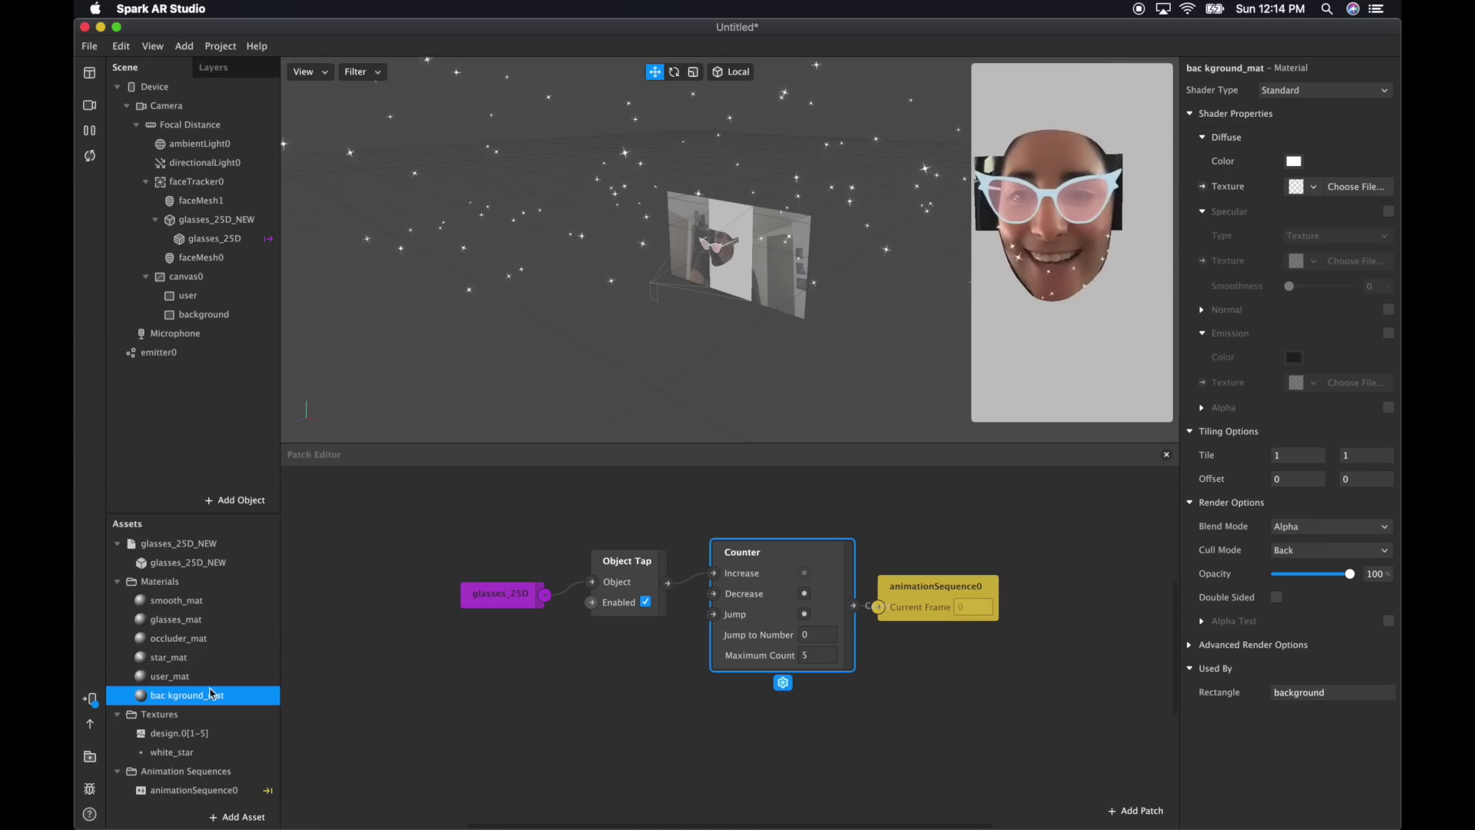
Extract the camera's texture and add a person segmentation mask to the camera
{"action": "left_click", "coordinate": [188, 676]}
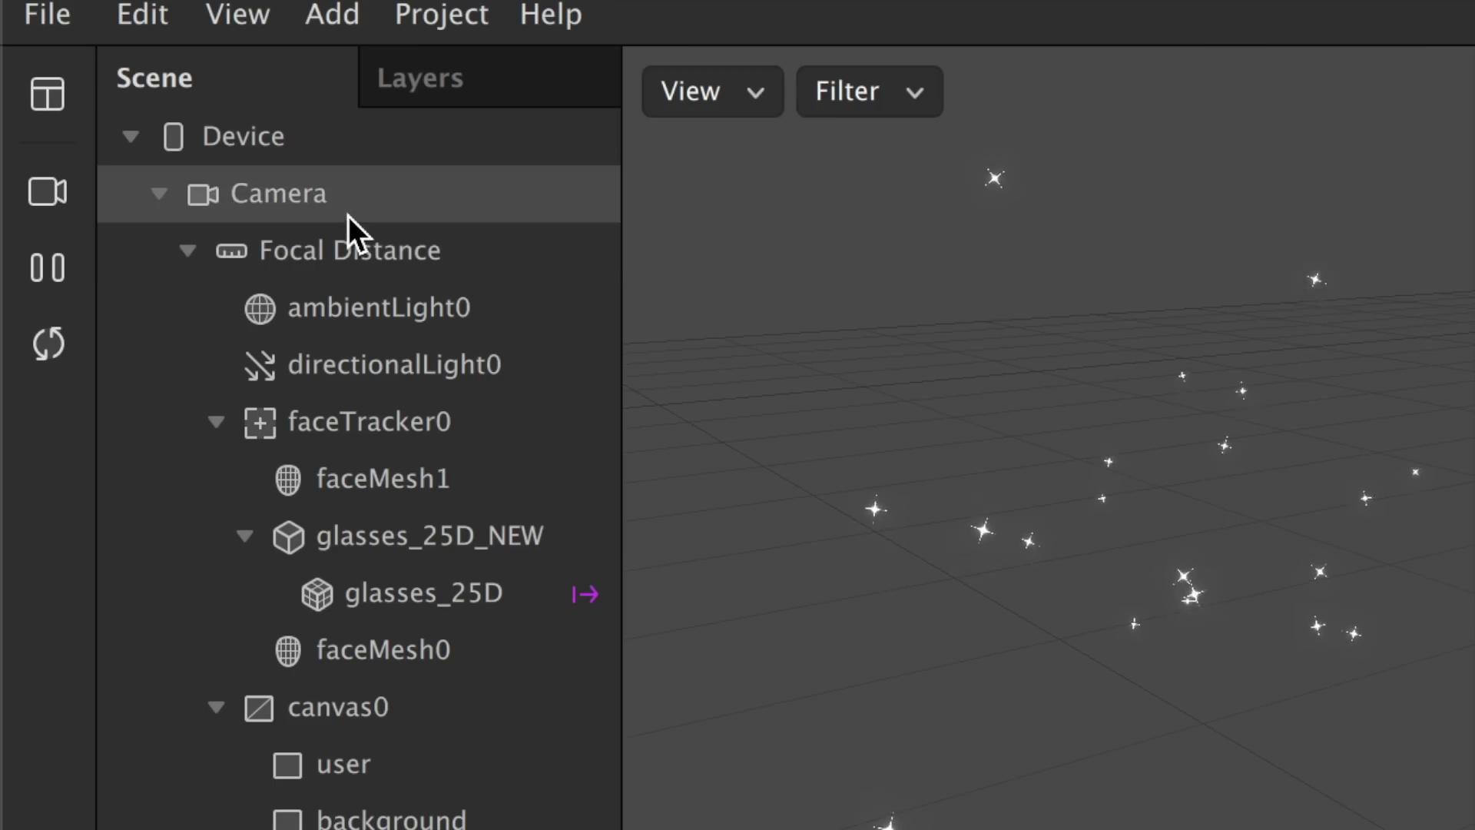
{"action": "left_click", "coordinate": [189, 113]}
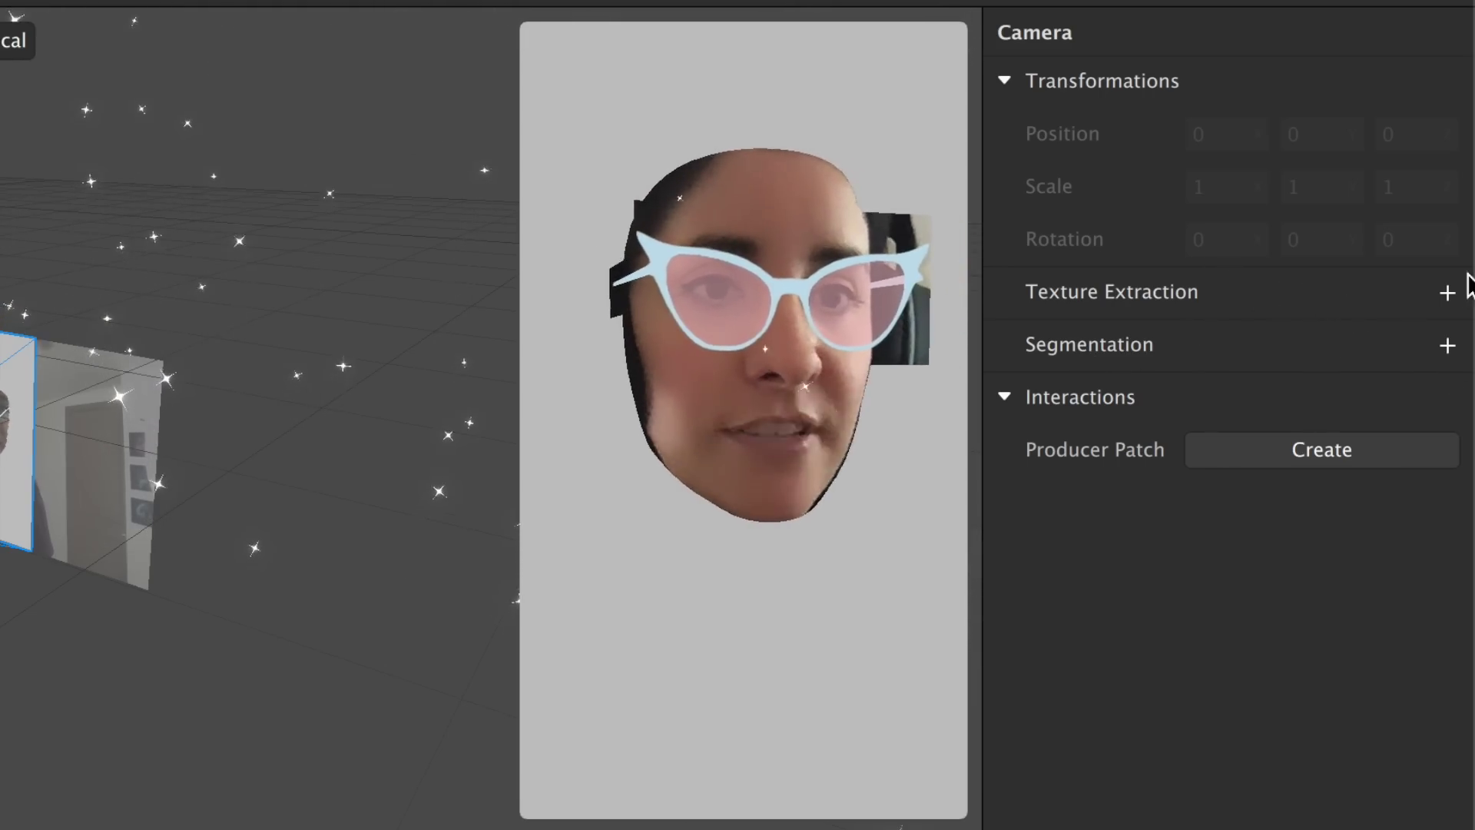
{"action": "left_click", "coordinate": [1448, 293]}
{"action": "left_click", "coordinate": [1447, 398]}
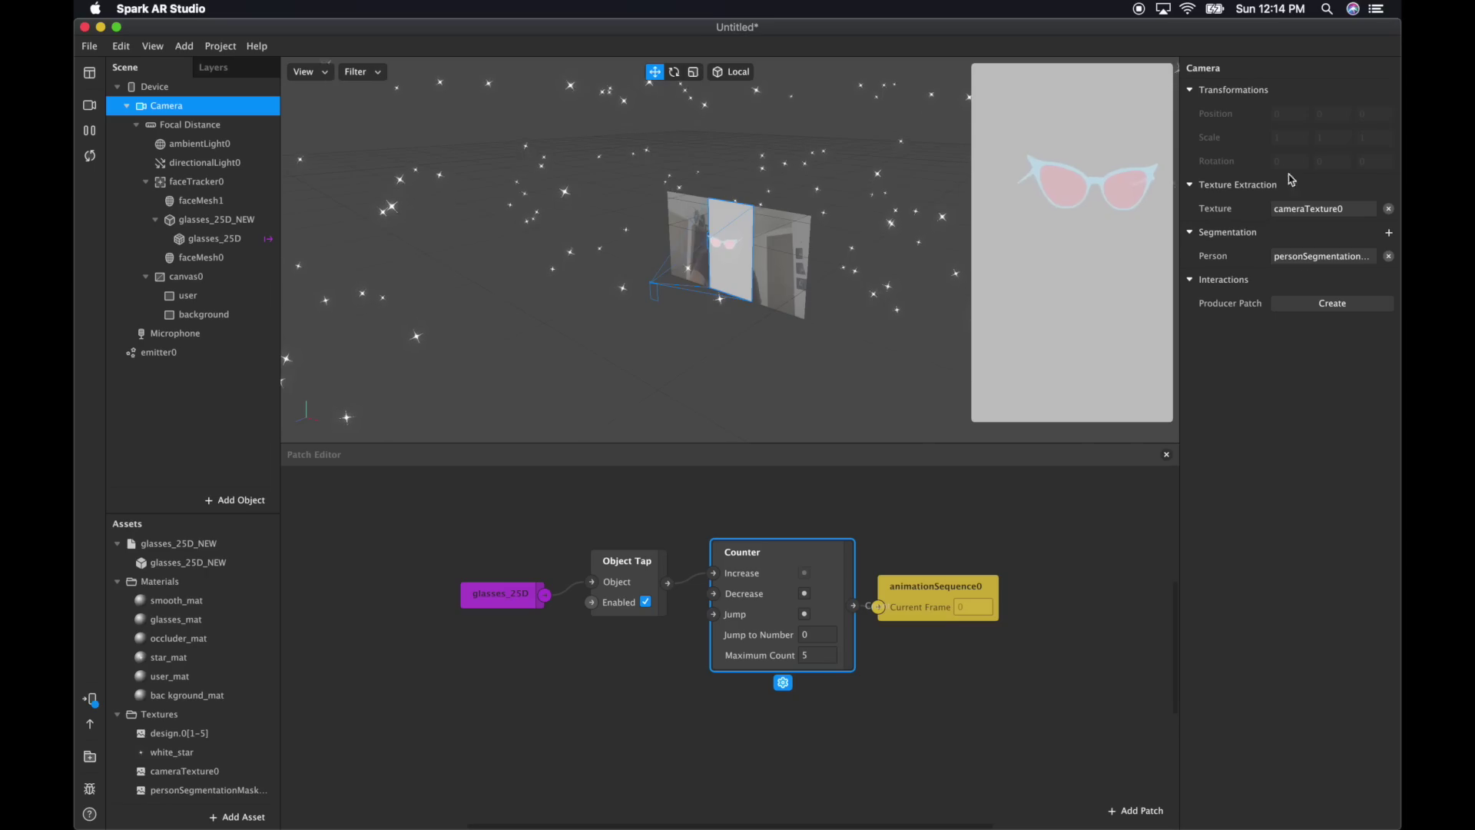
Assign cameraTexture0 as user_mat's diffuse texture and set its shader type to Flat
{"action": "scroll", "coordinate": [230, 615], "scroll_direction": "down", "scroll_amount": 3}
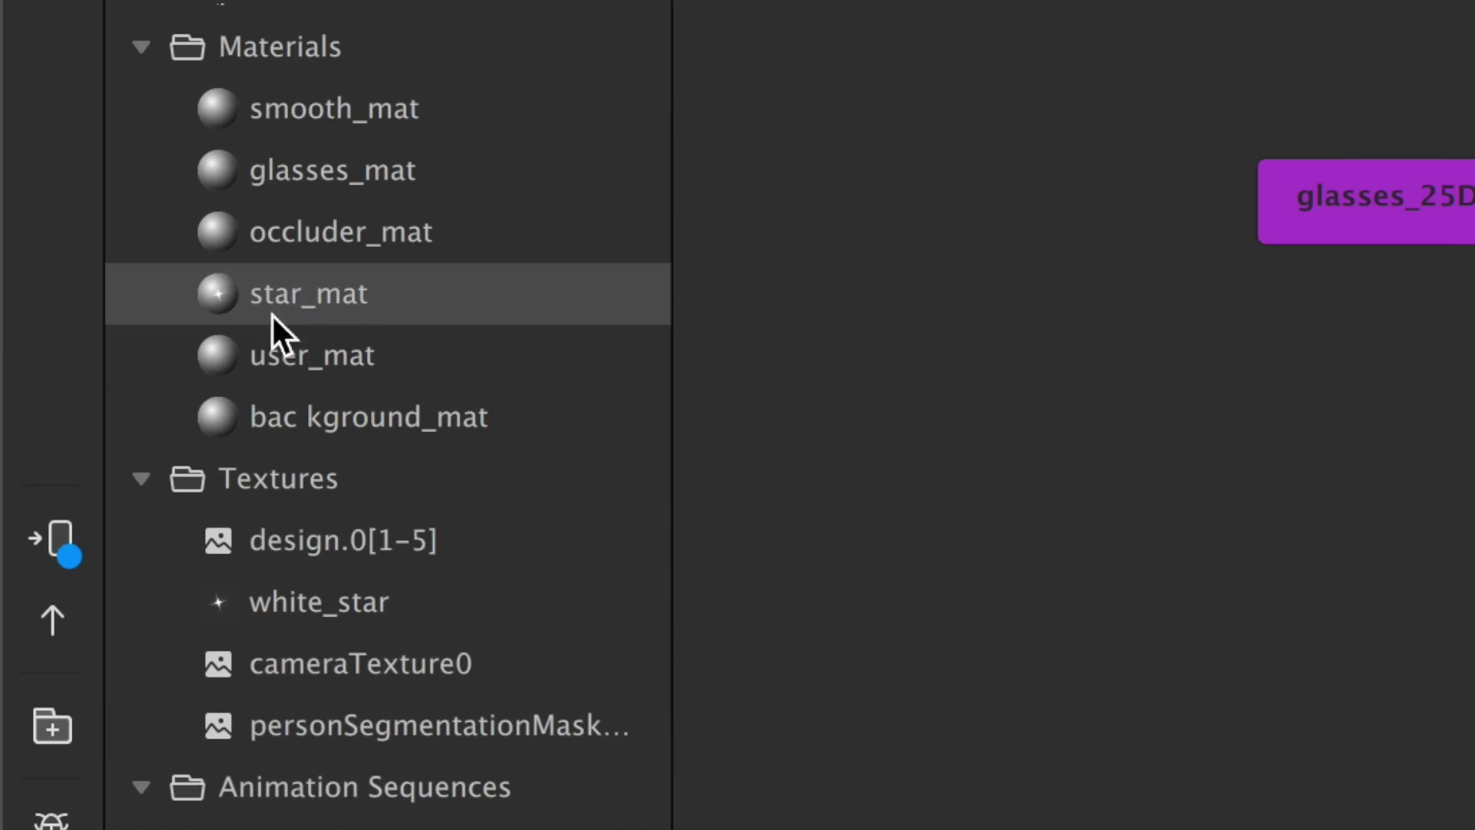
{"action": "left_click", "coordinate": [287, 366]}
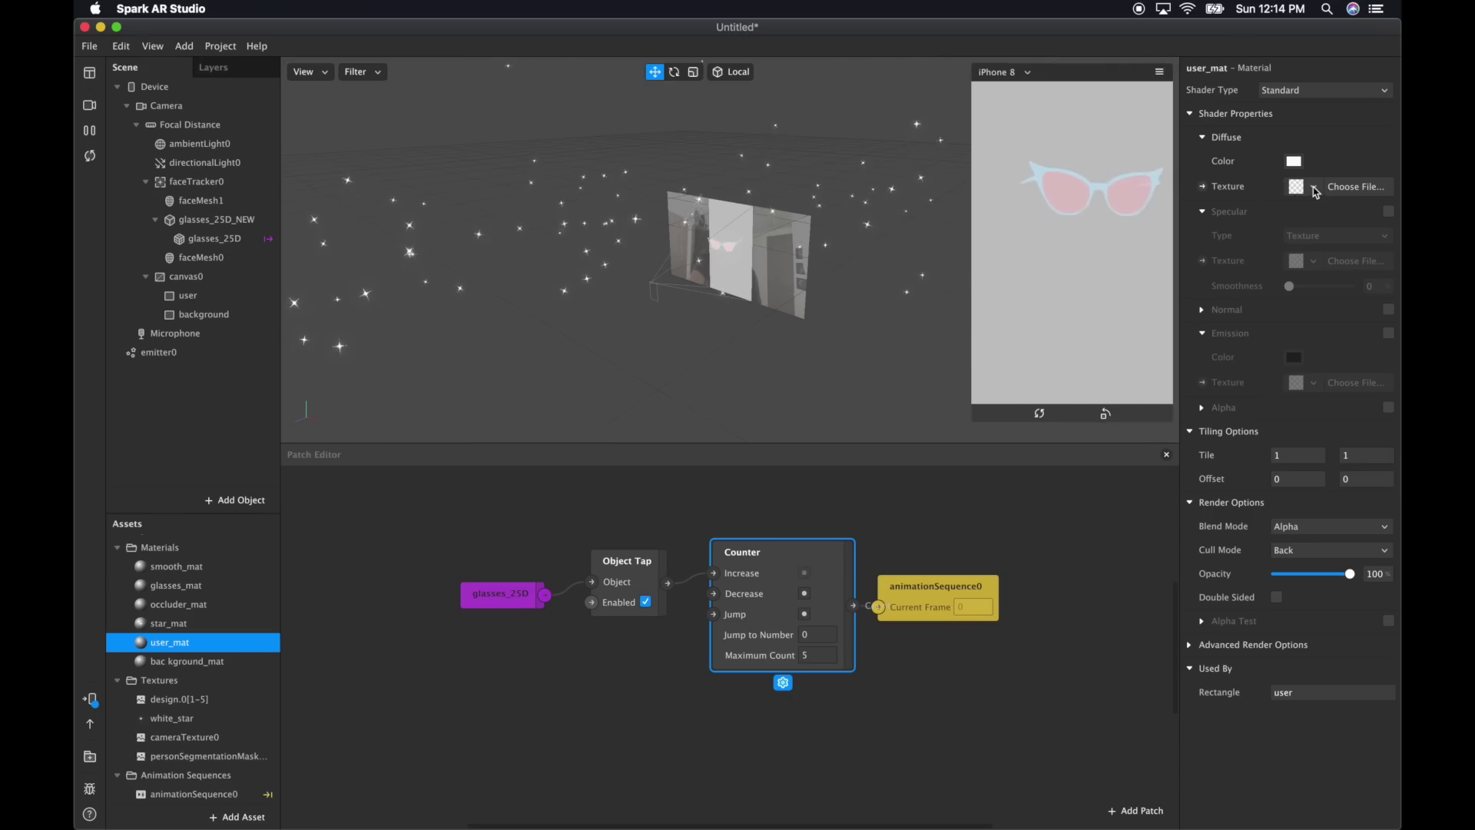
{"action": "left_click", "coordinate": [1313, 187]}
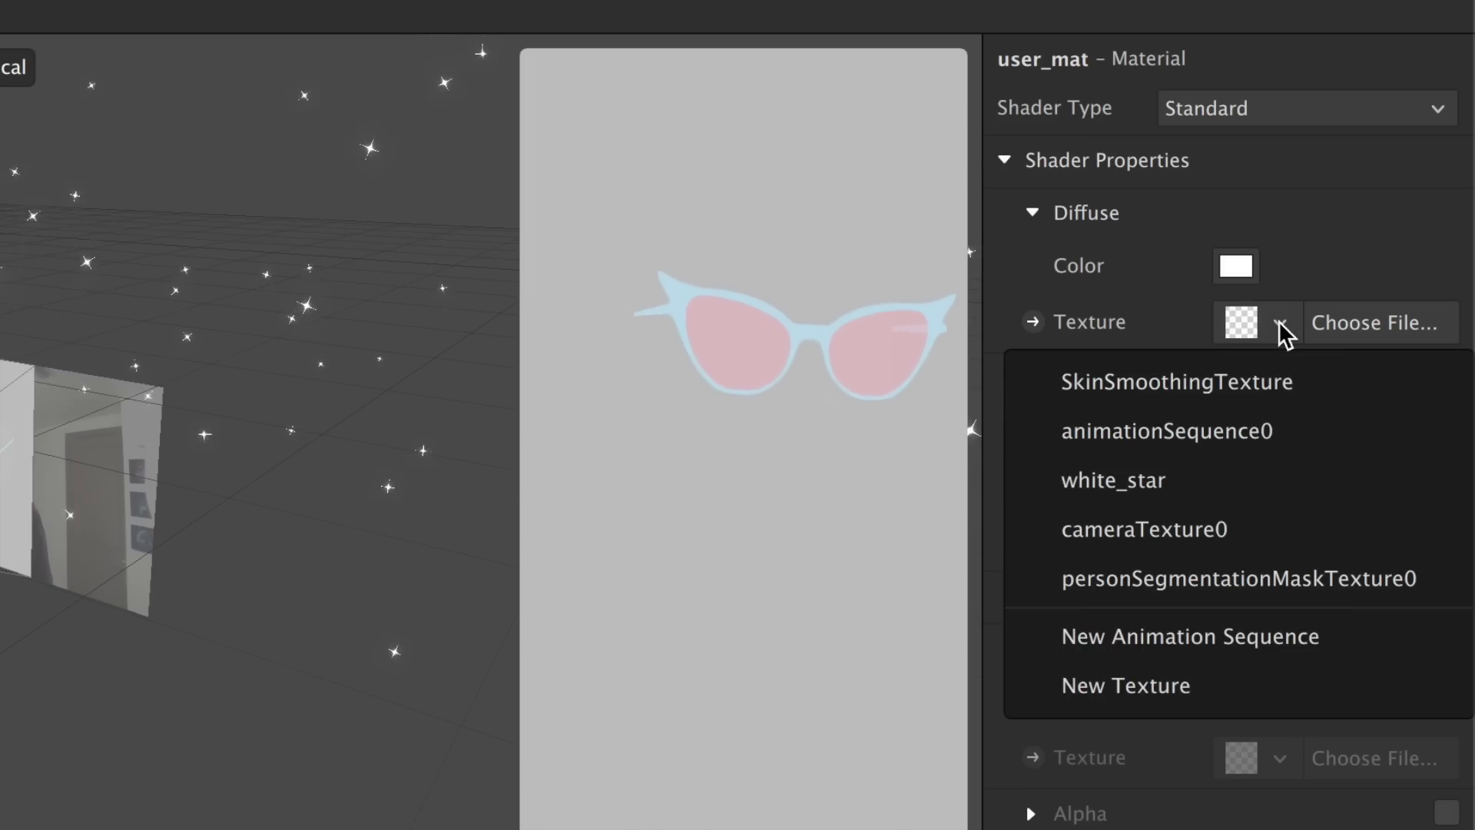
{"action": "left_click", "coordinate": [1264, 542]}
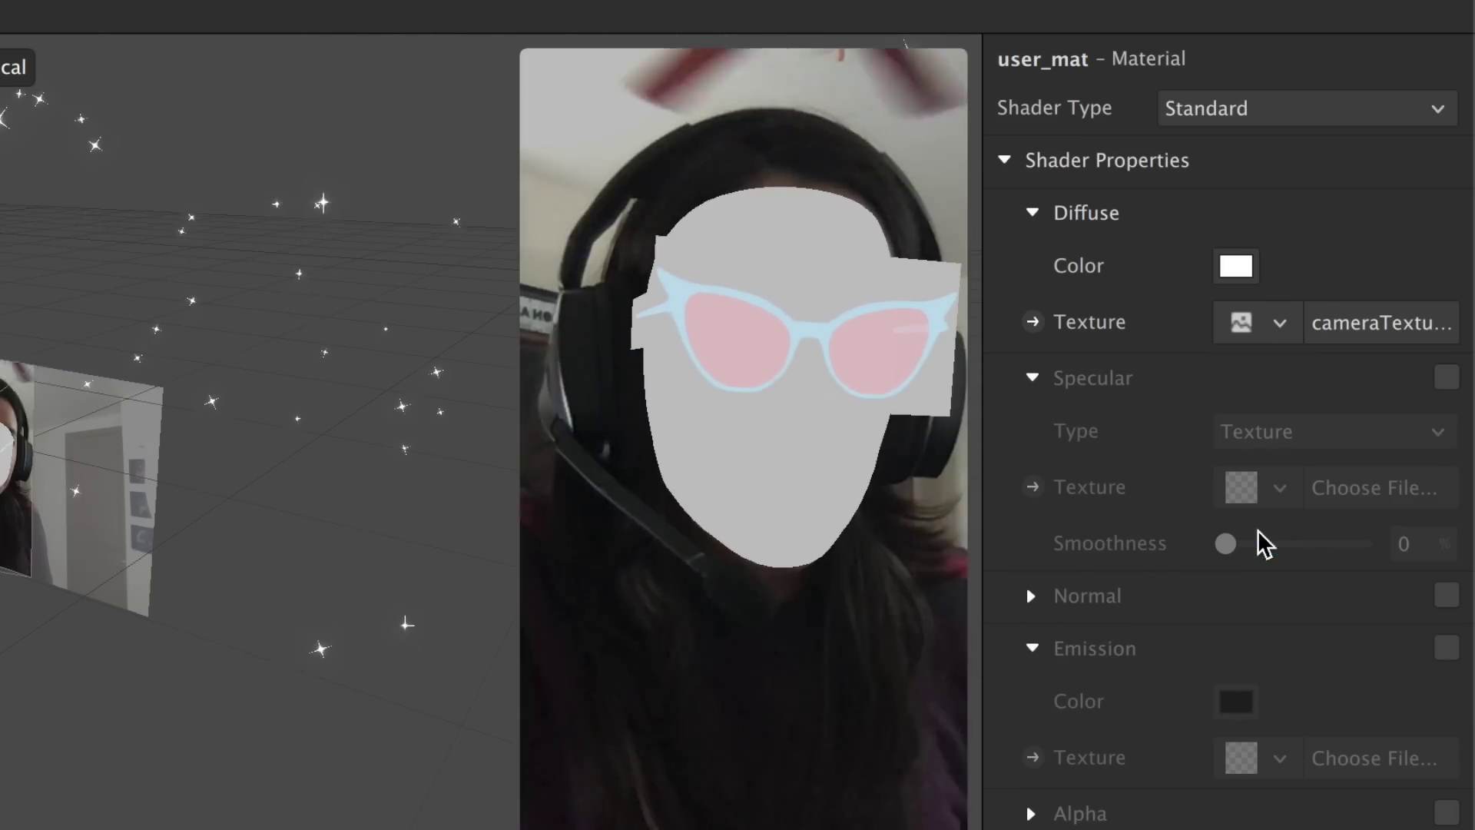
{"action": "left_click", "coordinate": [1344, 108]}
{"action": "left_click", "coordinate": [1348, 122]}
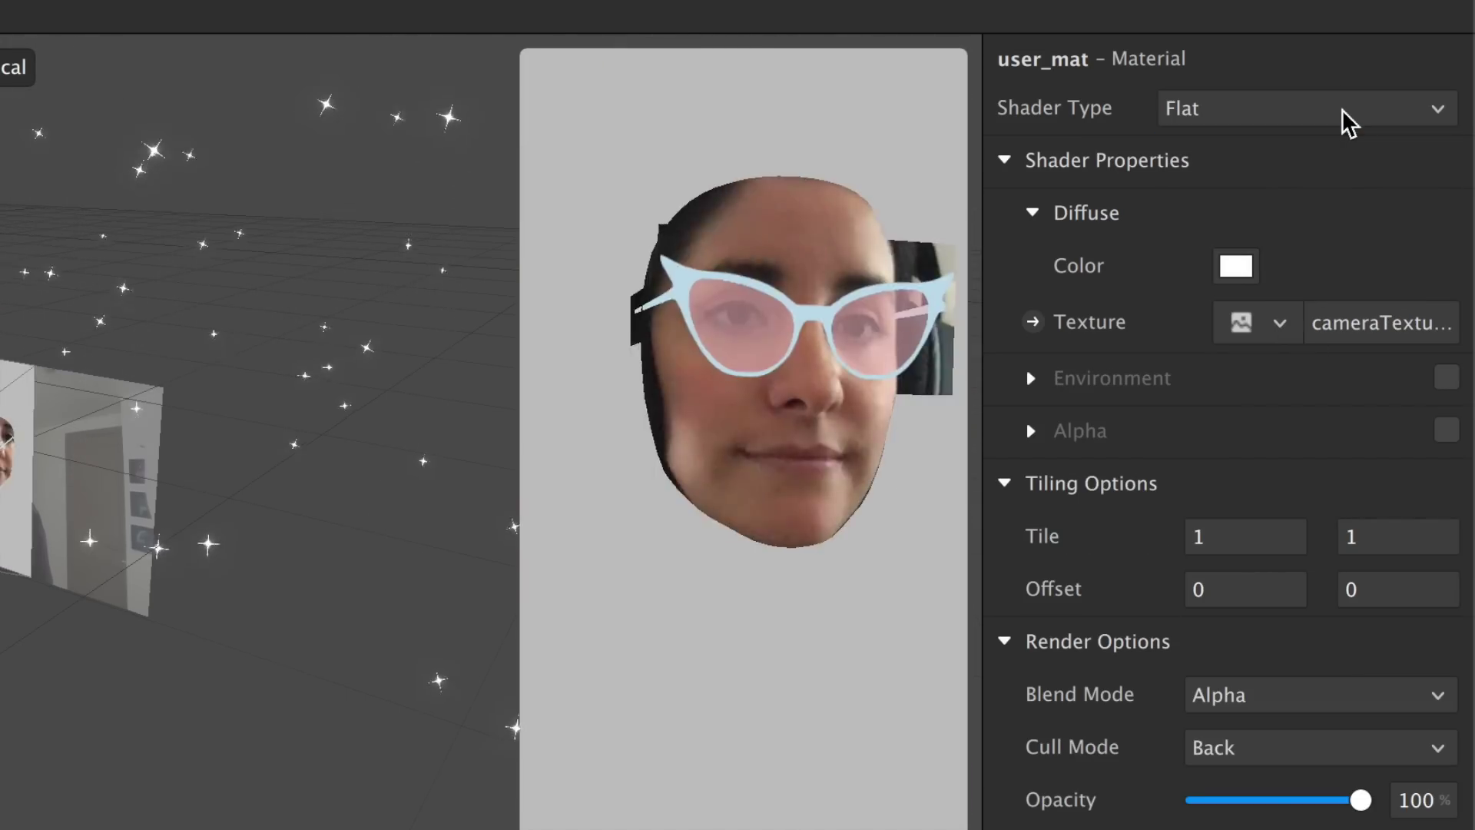
Enable Alpha on user_mat and use personSegmentationMaskTexture0 as its alpha texture
{"action": "left_click", "coordinate": [1445, 431]}
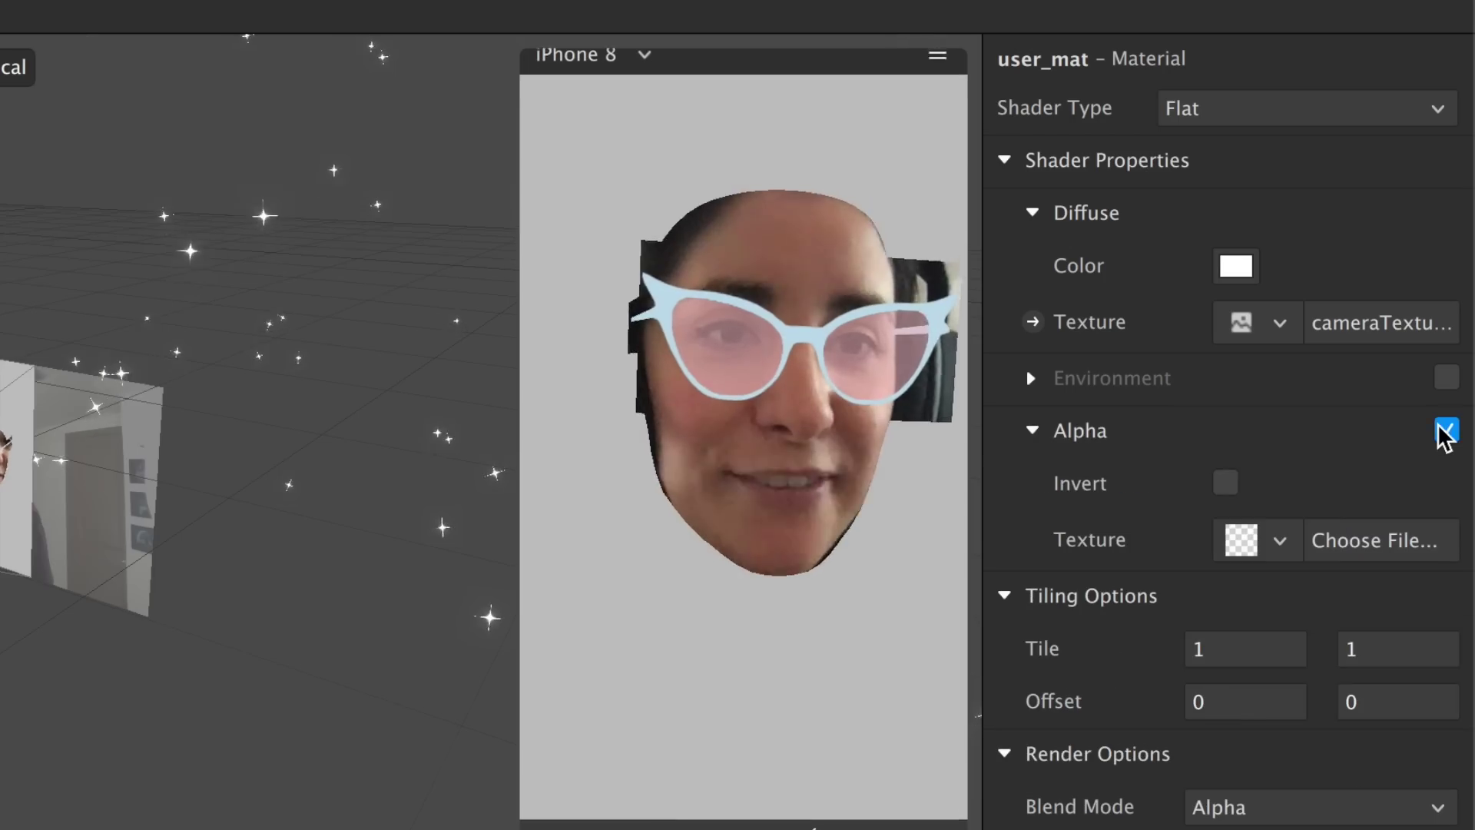
{"action": "left_click", "coordinate": [1245, 544]}
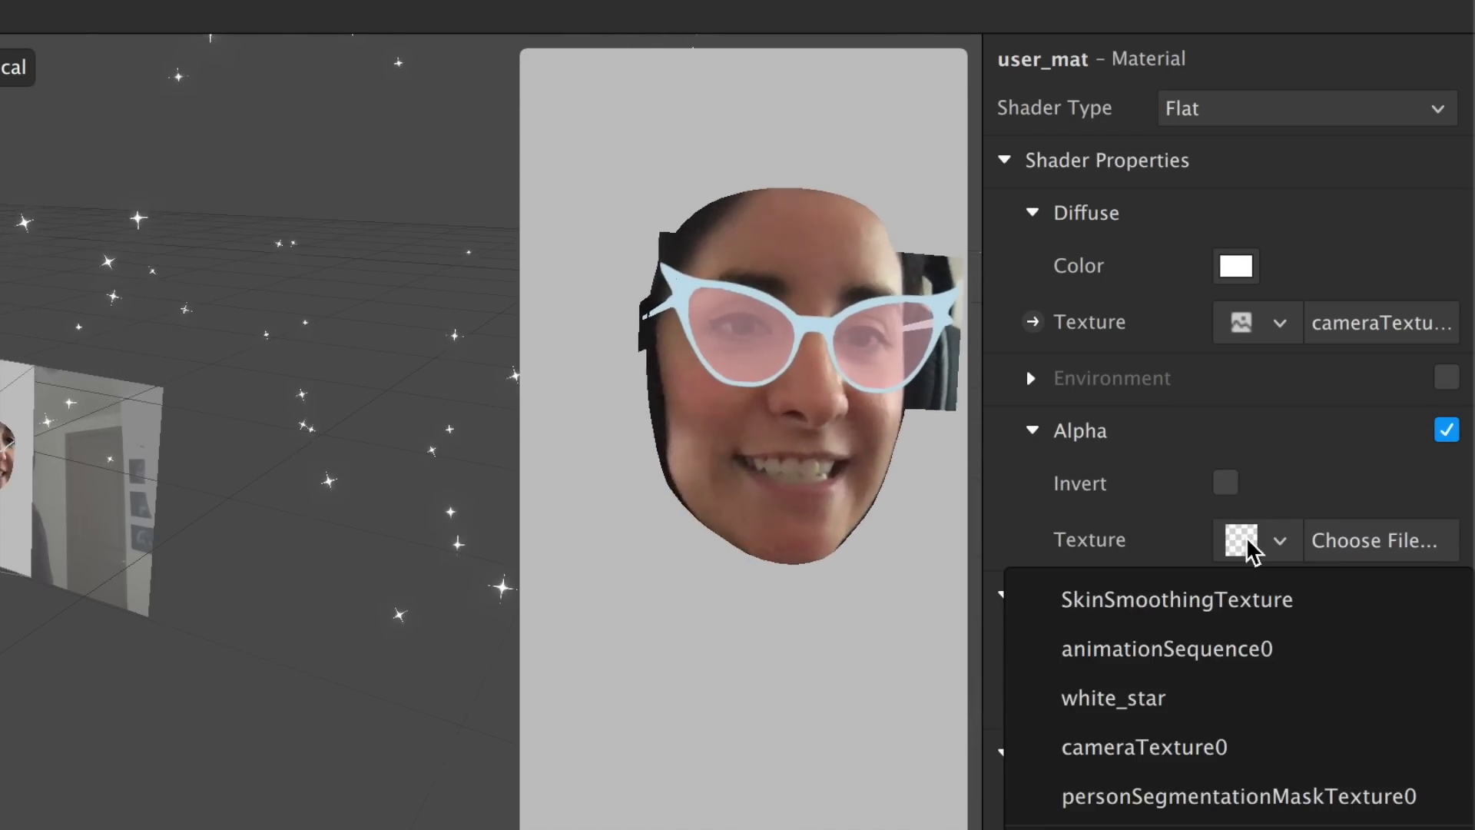
{"action": "left_click", "coordinate": [1246, 797]}
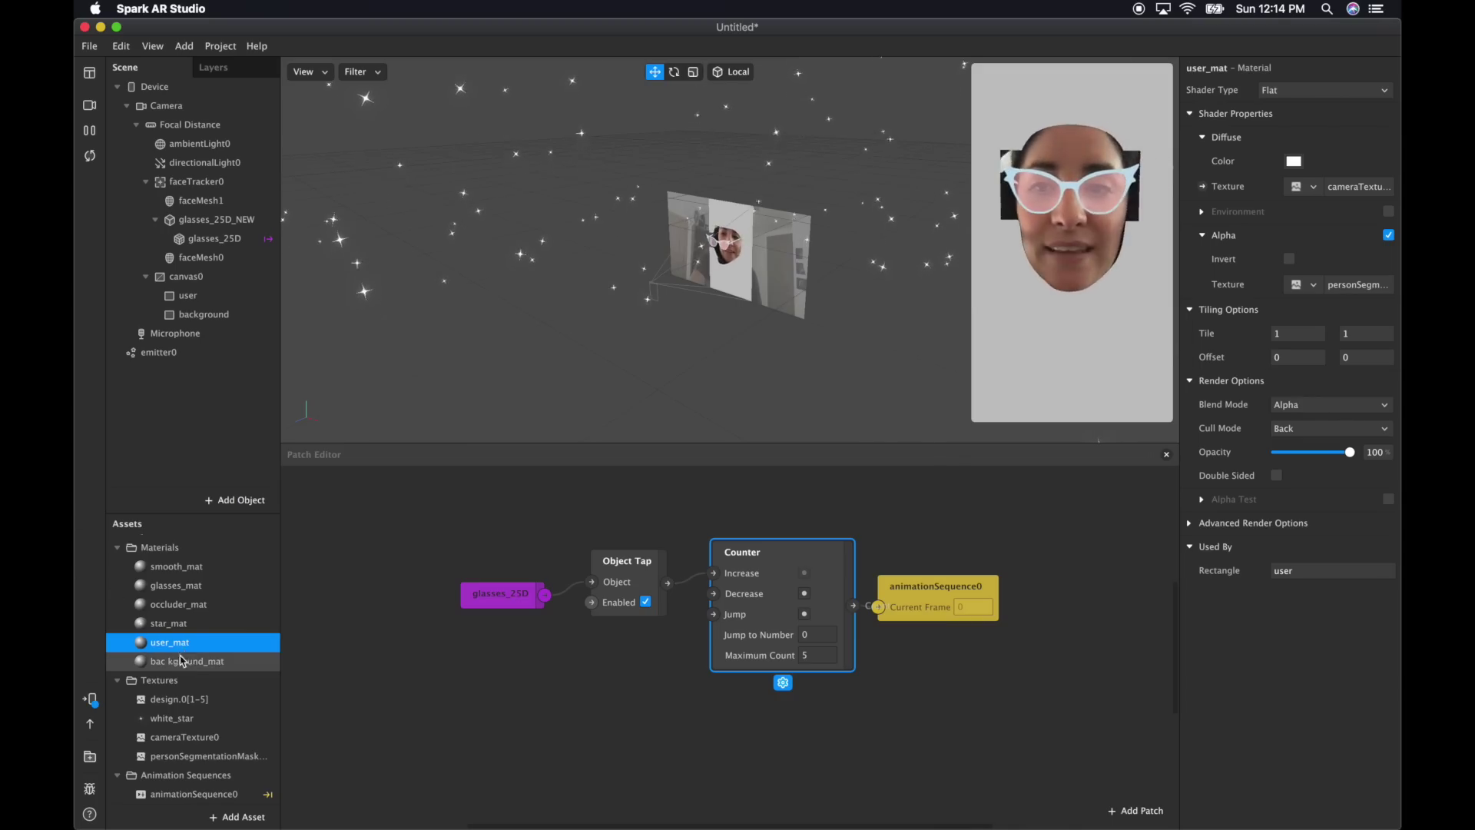
Set the diffuse color of bac kground_mat to the saved dark purple swatch
{"action": "left_click", "coordinate": [181, 661]}
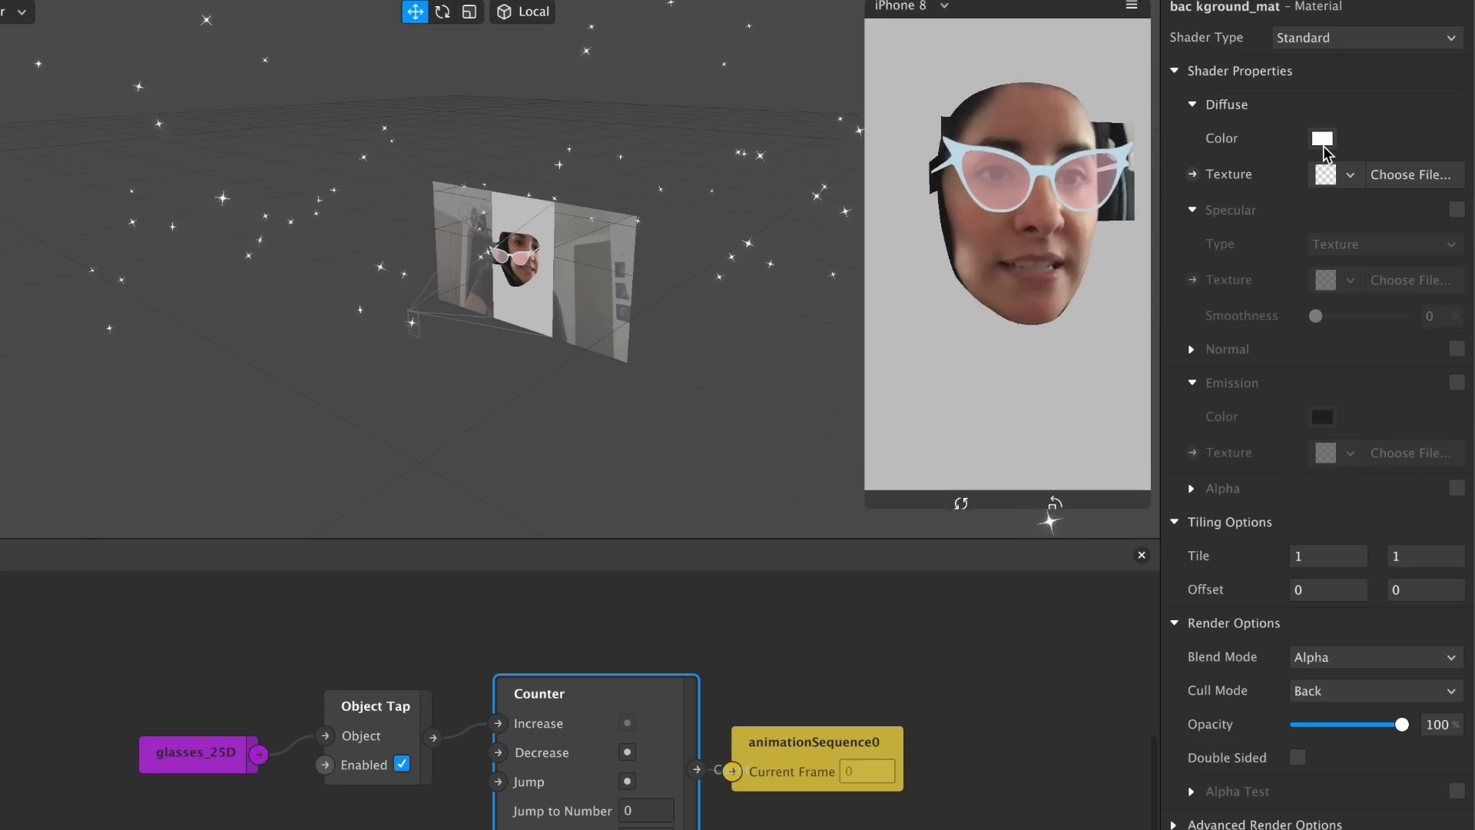
{"action": "left_click", "coordinate": [1322, 141]}
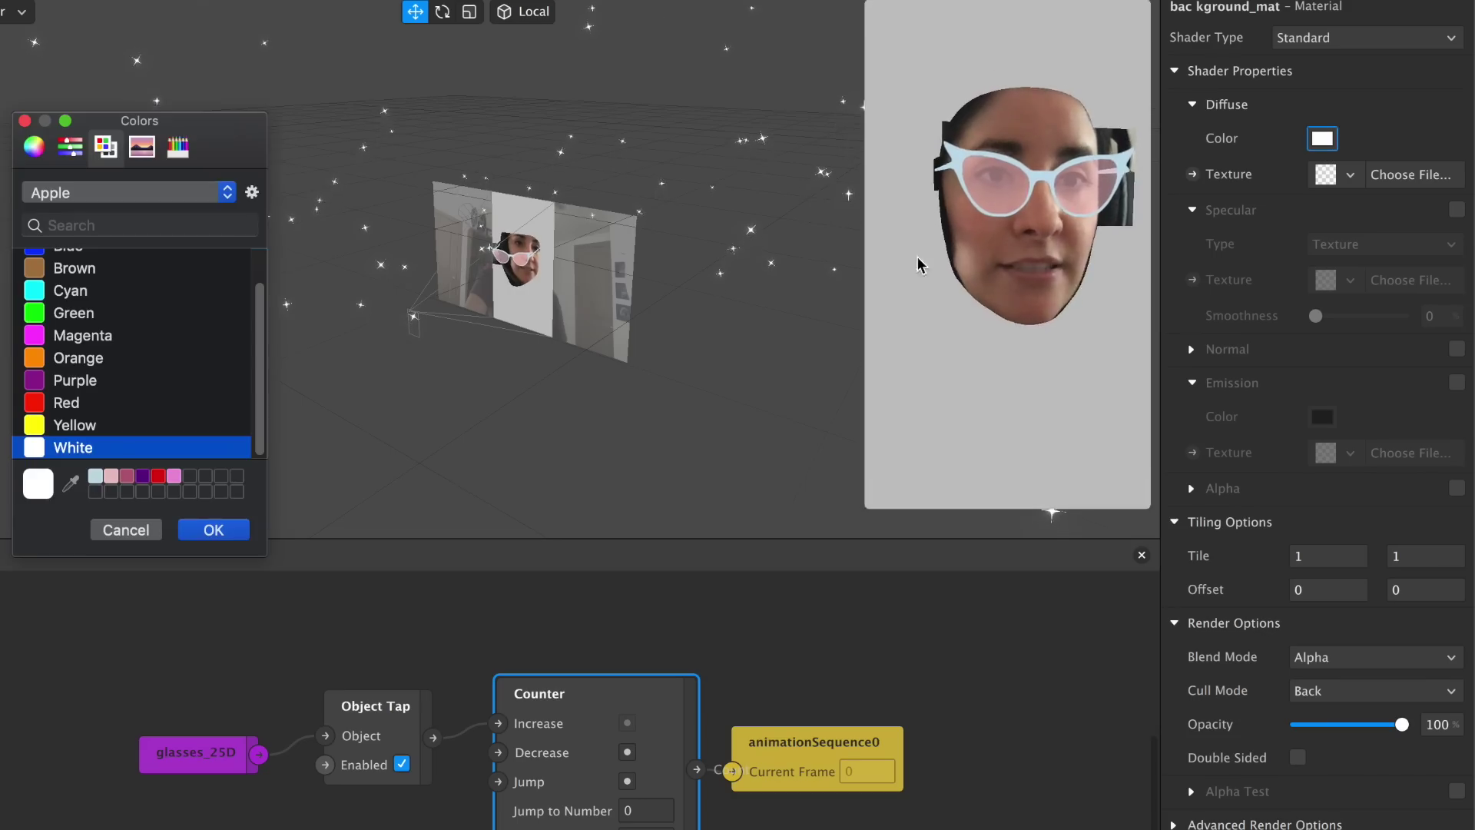
{"action": "left_click", "coordinate": [142, 475]}
{"action": "left_click", "coordinate": [201, 530]}
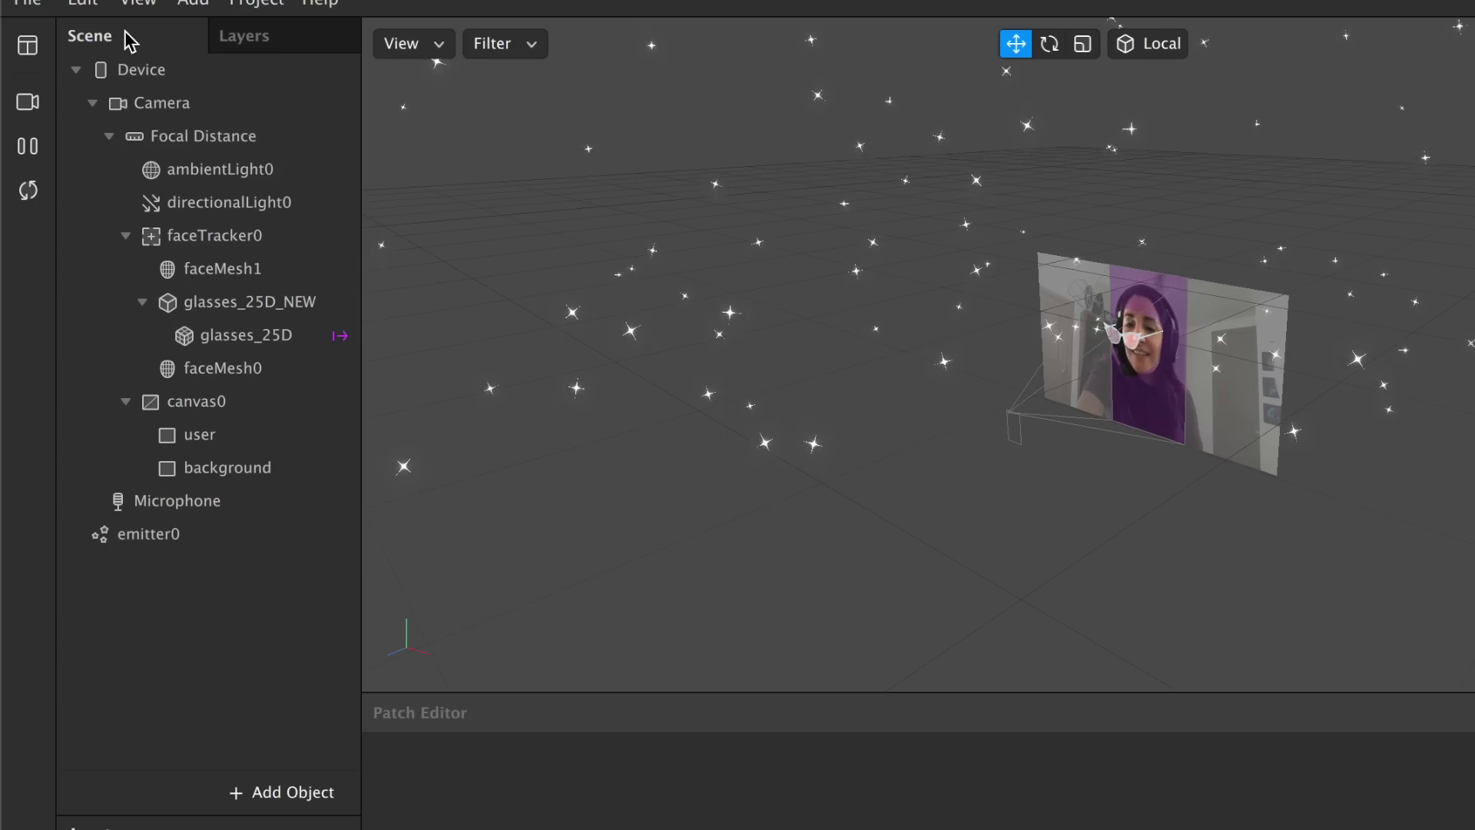
Add two new layers to the project's layer list
{"action": "left_click", "coordinate": [273, 45]}
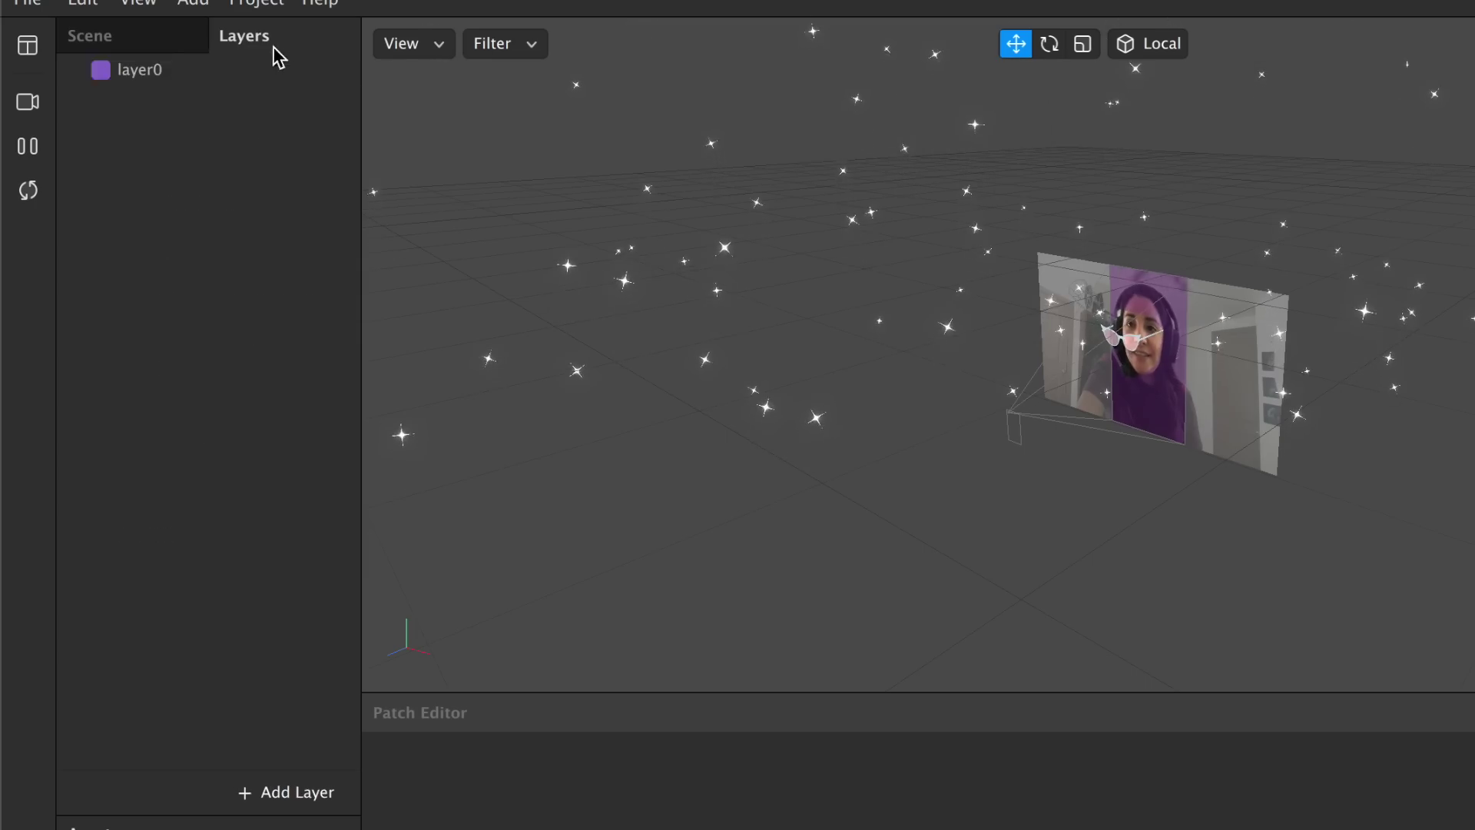
{"action": "left_click", "coordinate": [296, 792]}
{"action": "left_click", "coordinate": [295, 792]}
Rename the three layers, in order, as foreground, user and background
{"action": "right_click", "coordinate": [146, 82]}
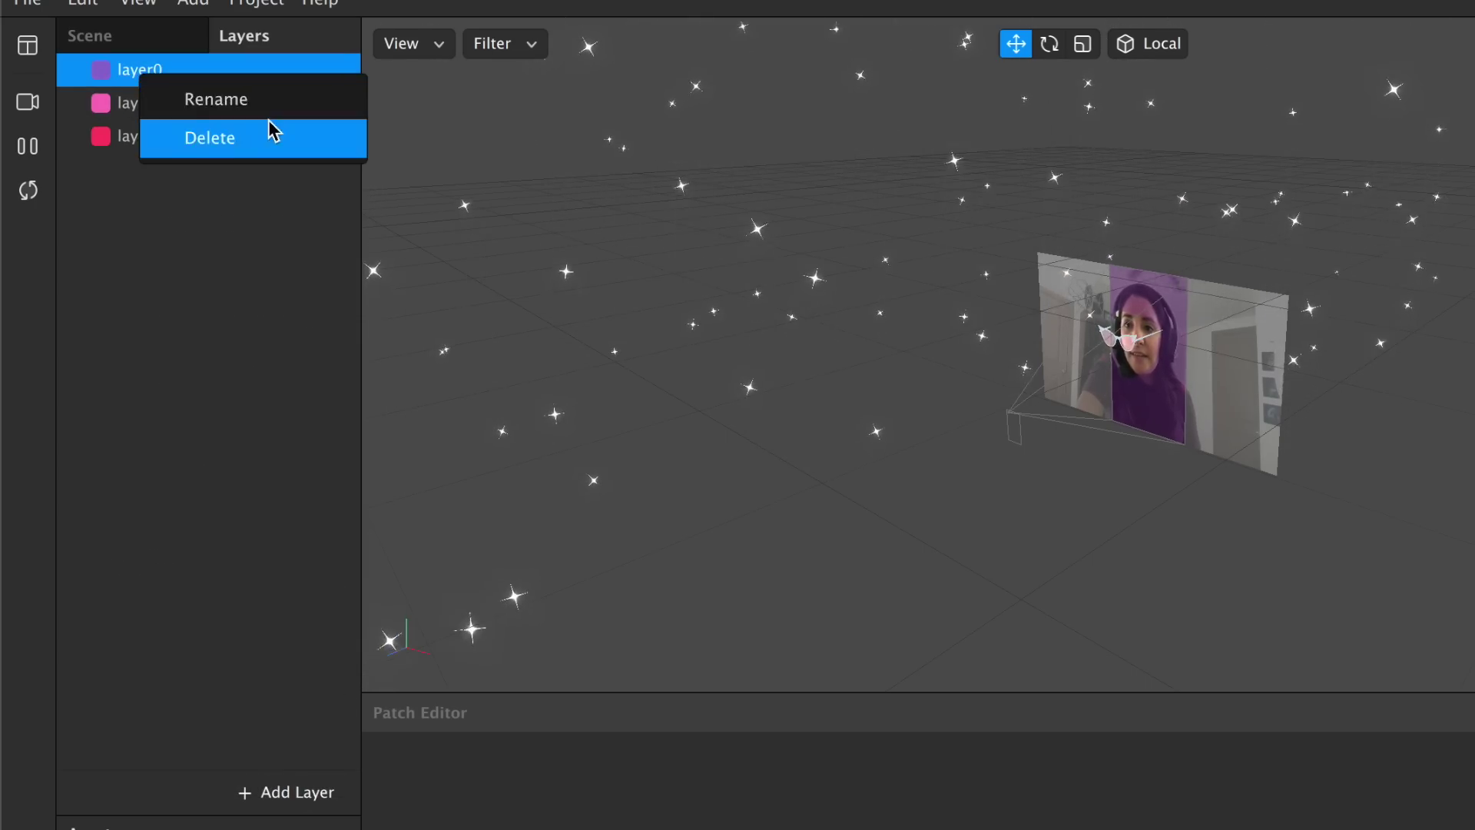
{"action": "left_click", "coordinate": [278, 101]}
{"action": "type", "text": "foreground"}
{"action": "key", "text": "Return"}
{"action": "double_click", "coordinate": [278, 103]}
{"action": "type", "text": "user"}
{"action": "key", "text": "Return"}
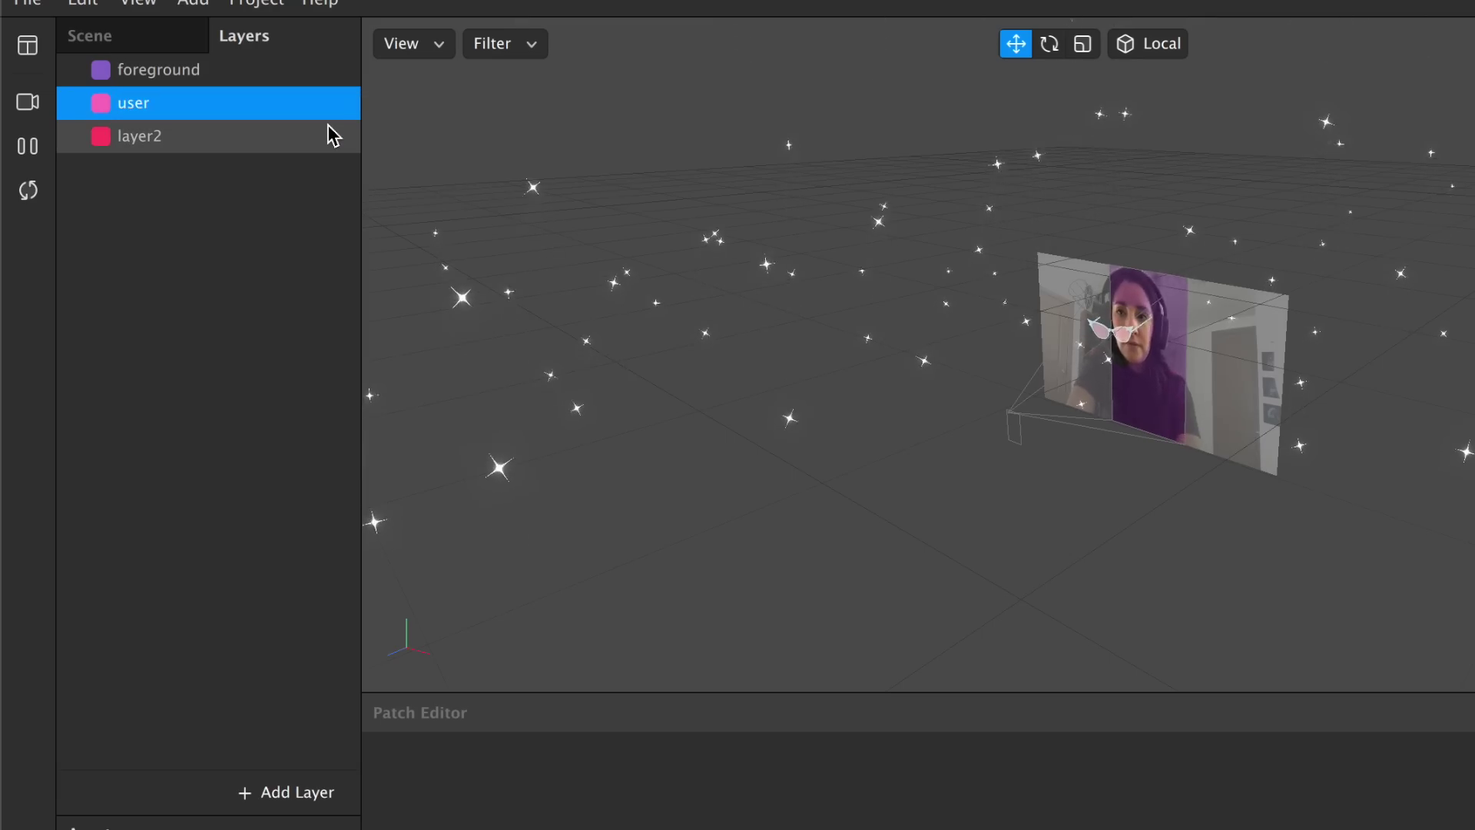
{"action": "right_click", "coordinate": [329, 135]}
{"action": "left_click", "coordinate": [378, 150]}
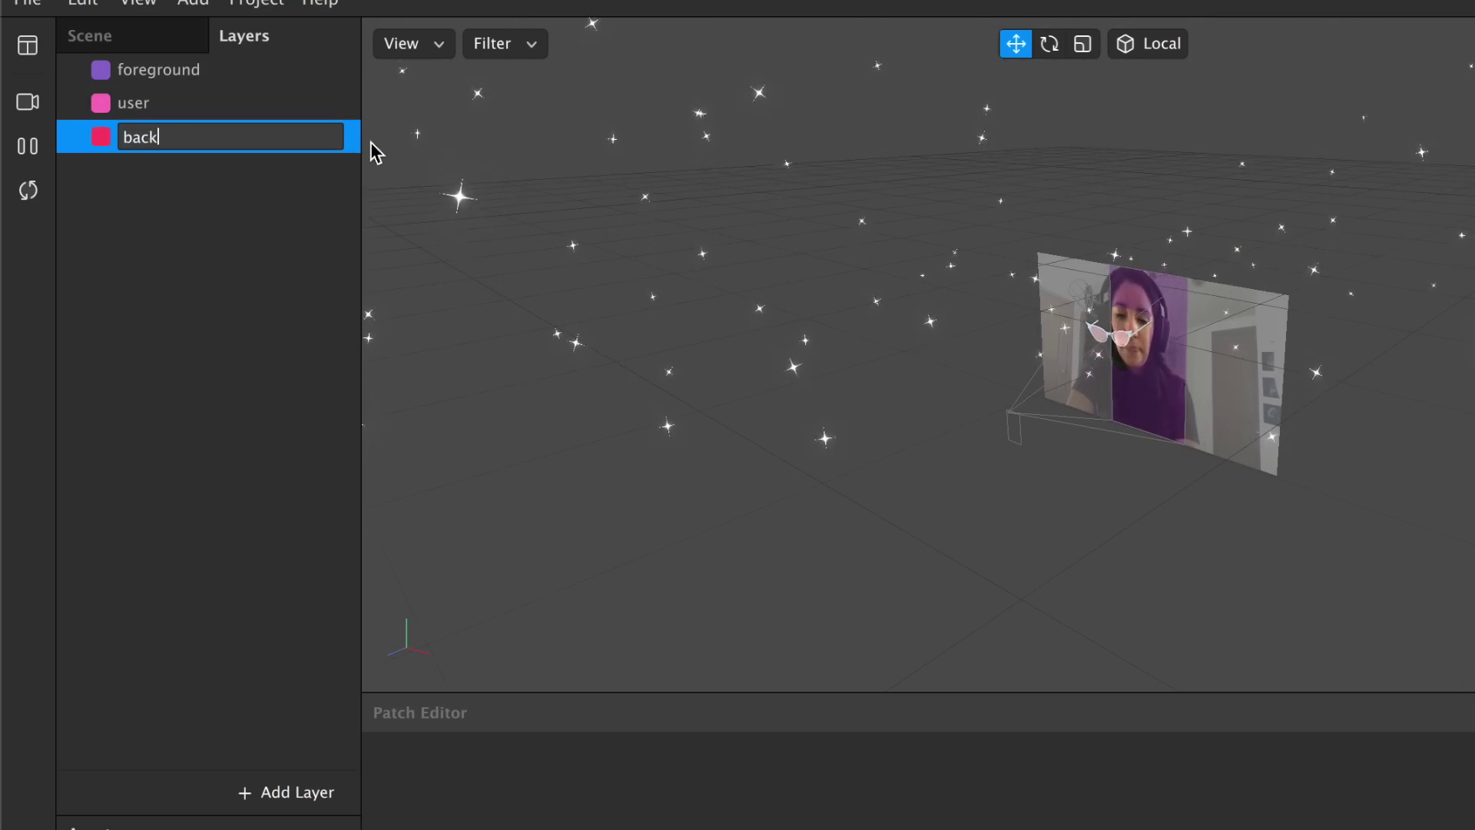
{"action": "key", "text": "Return"}
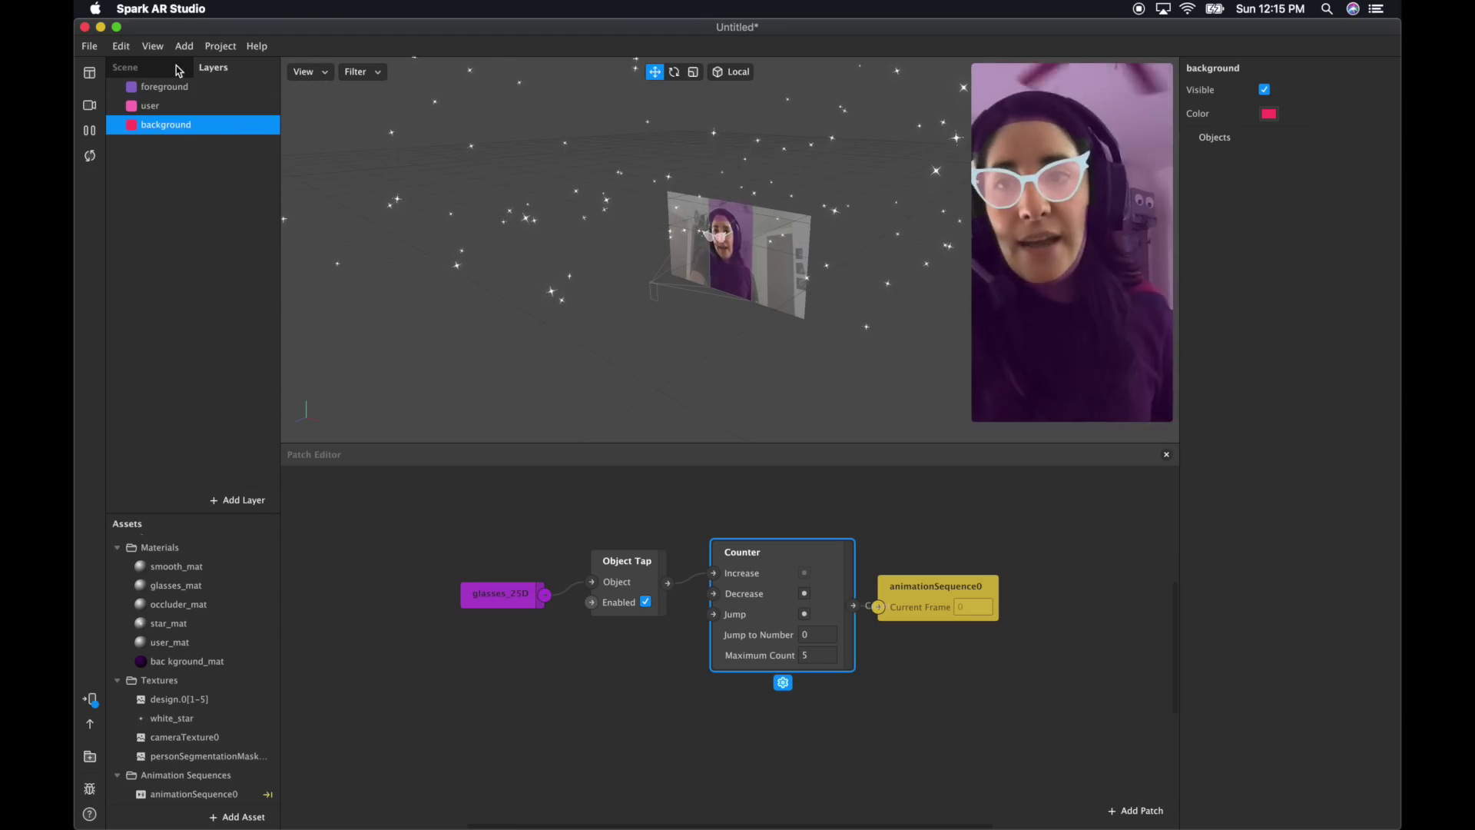
Assign the user rectangle to the user layer and the background rectangle to the background layer
{"action": "left_click", "coordinate": [178, 70]}
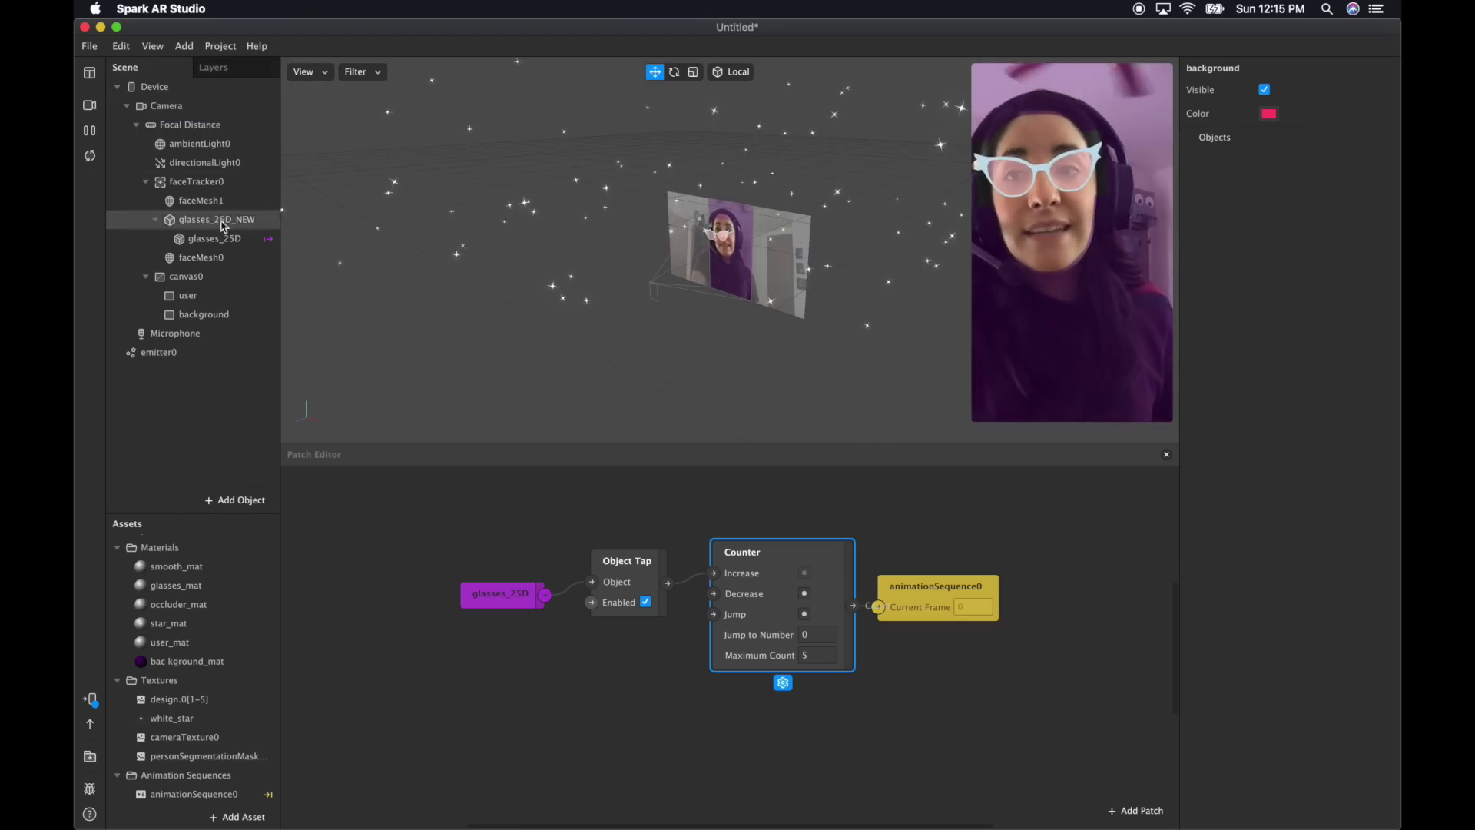
{"action": "left_click", "coordinate": [188, 295]}
{"action": "left_click", "coordinate": [1305, 115]}
{"action": "left_click", "coordinate": [1320, 133]}
{"action": "left_click", "coordinate": [246, 314]}
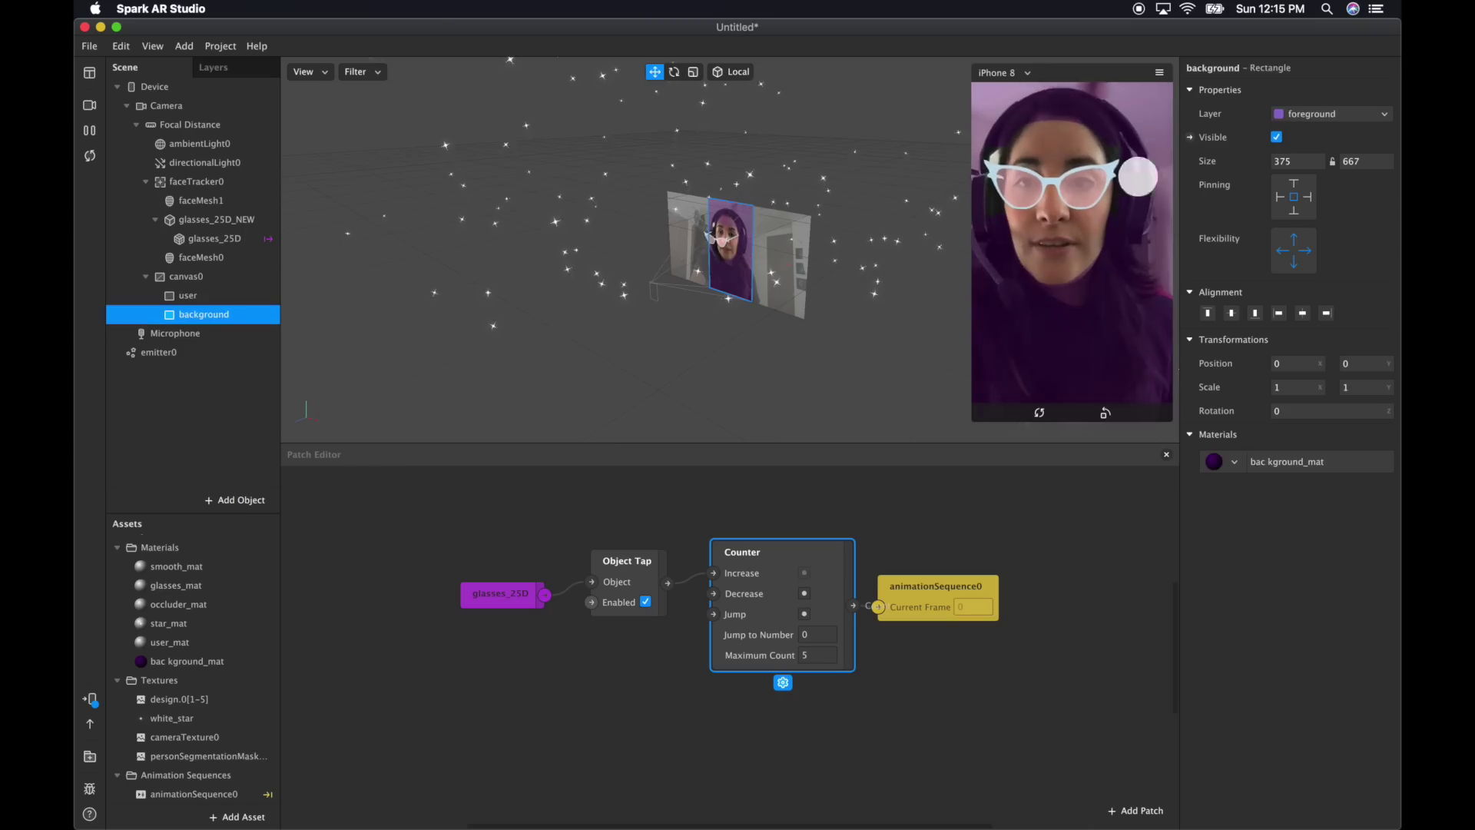
{"action": "left_click", "coordinate": [1361, 114]}
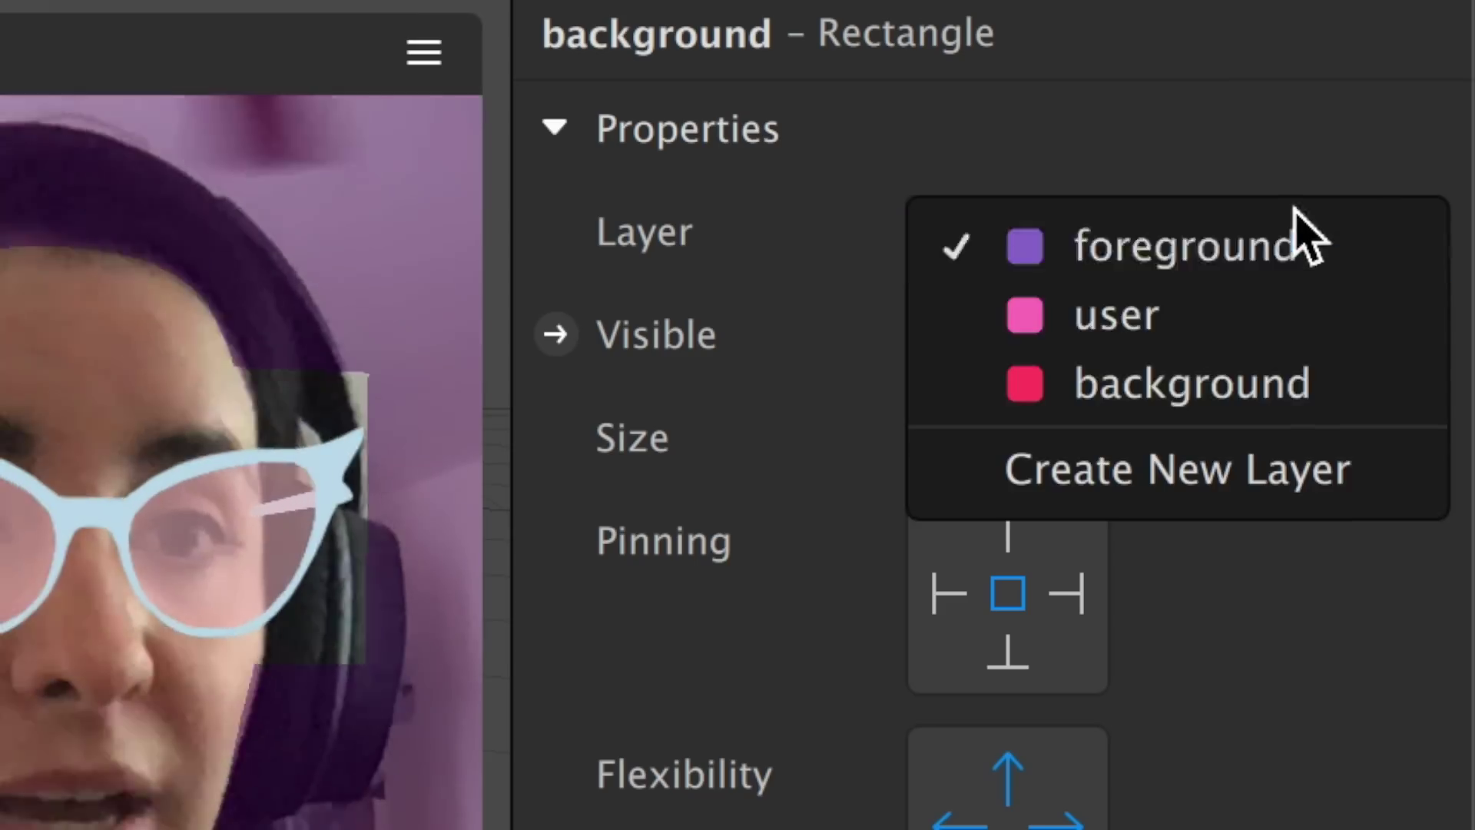
{"action": "left_click", "coordinate": [1355, 152]}
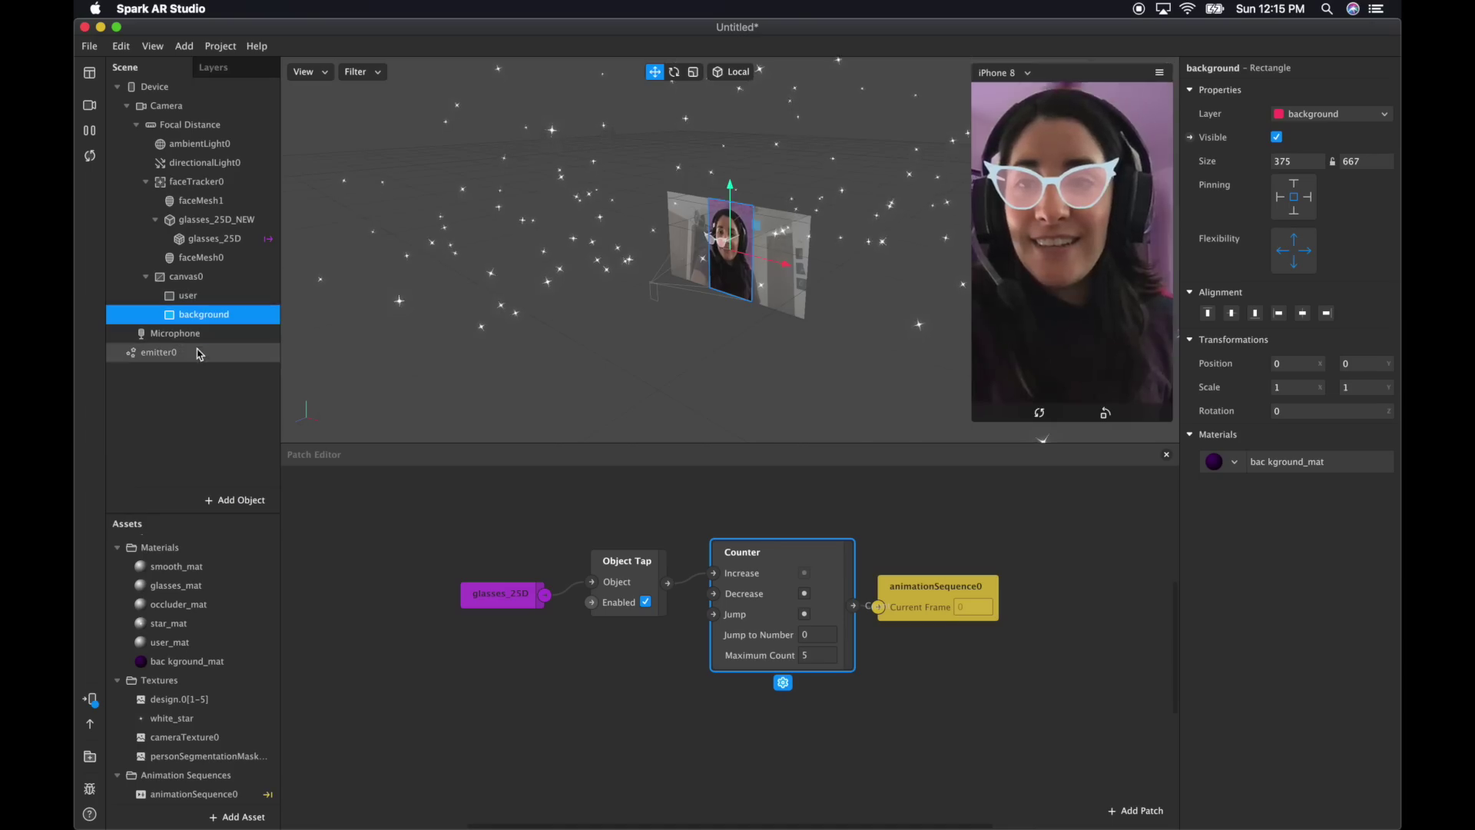
Assign the particle system emitter0 to the background layer
{"action": "left_click", "coordinate": [215, 354]}
{"action": "left_click", "coordinate": [1357, 115]}
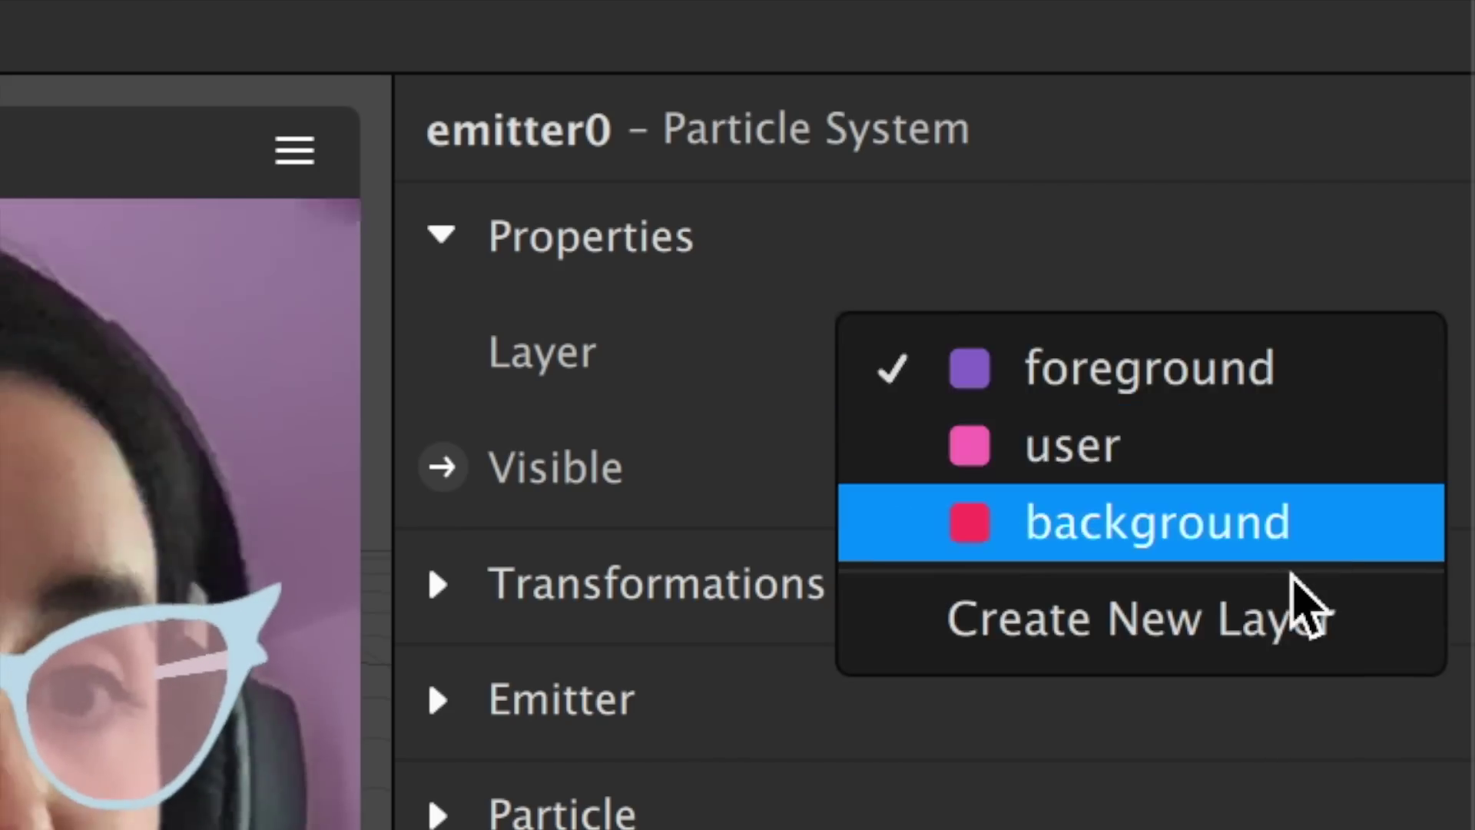
{"action": "left_click", "coordinate": [1362, 152]}
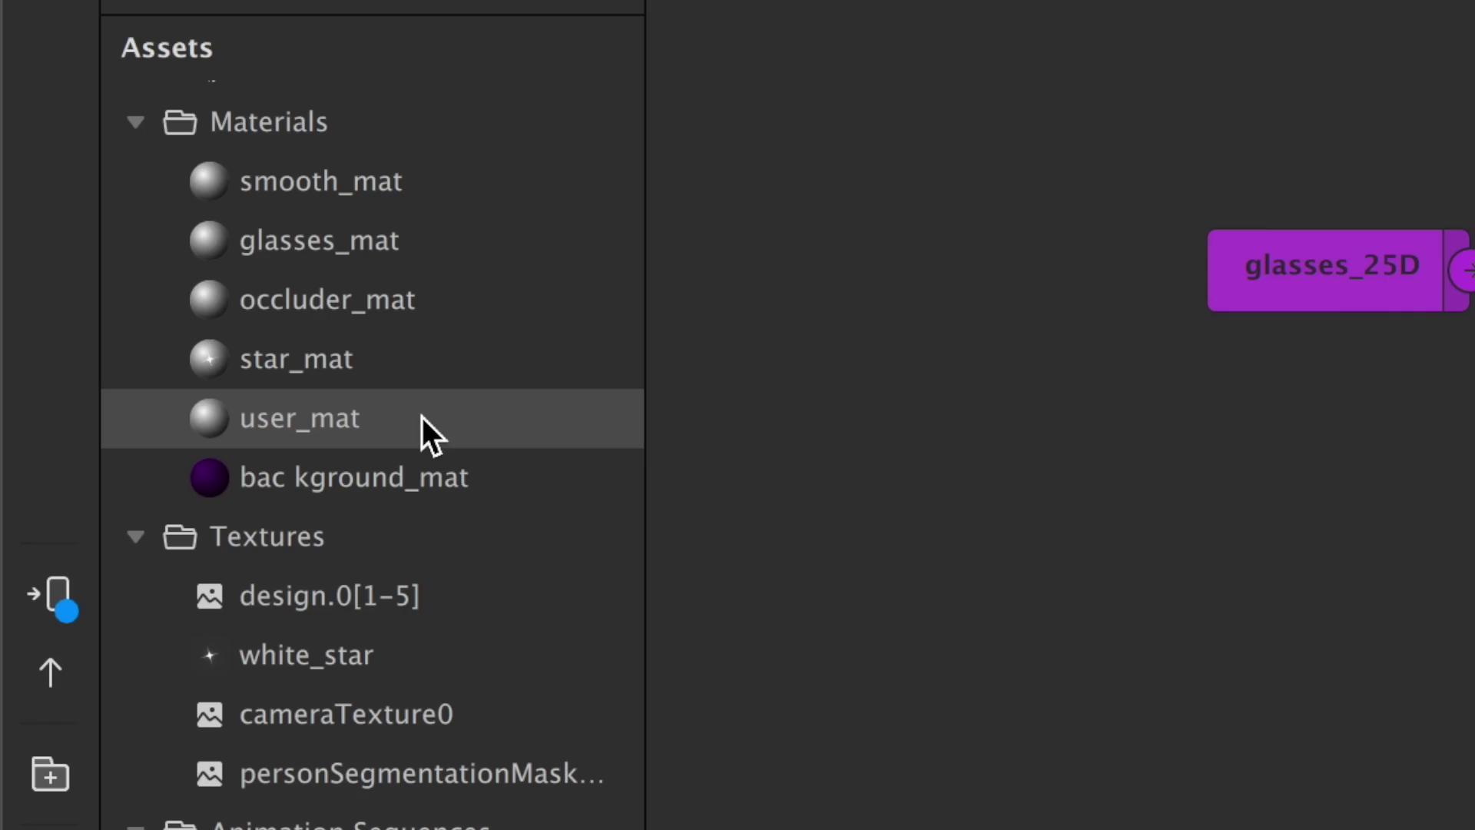
Turn off writing to the depth buffer for both the user_mat and bac kground_mat materials
{"action": "left_click", "coordinate": [209, 641]}
{"action": "left_click", "coordinate": [415, 462]}
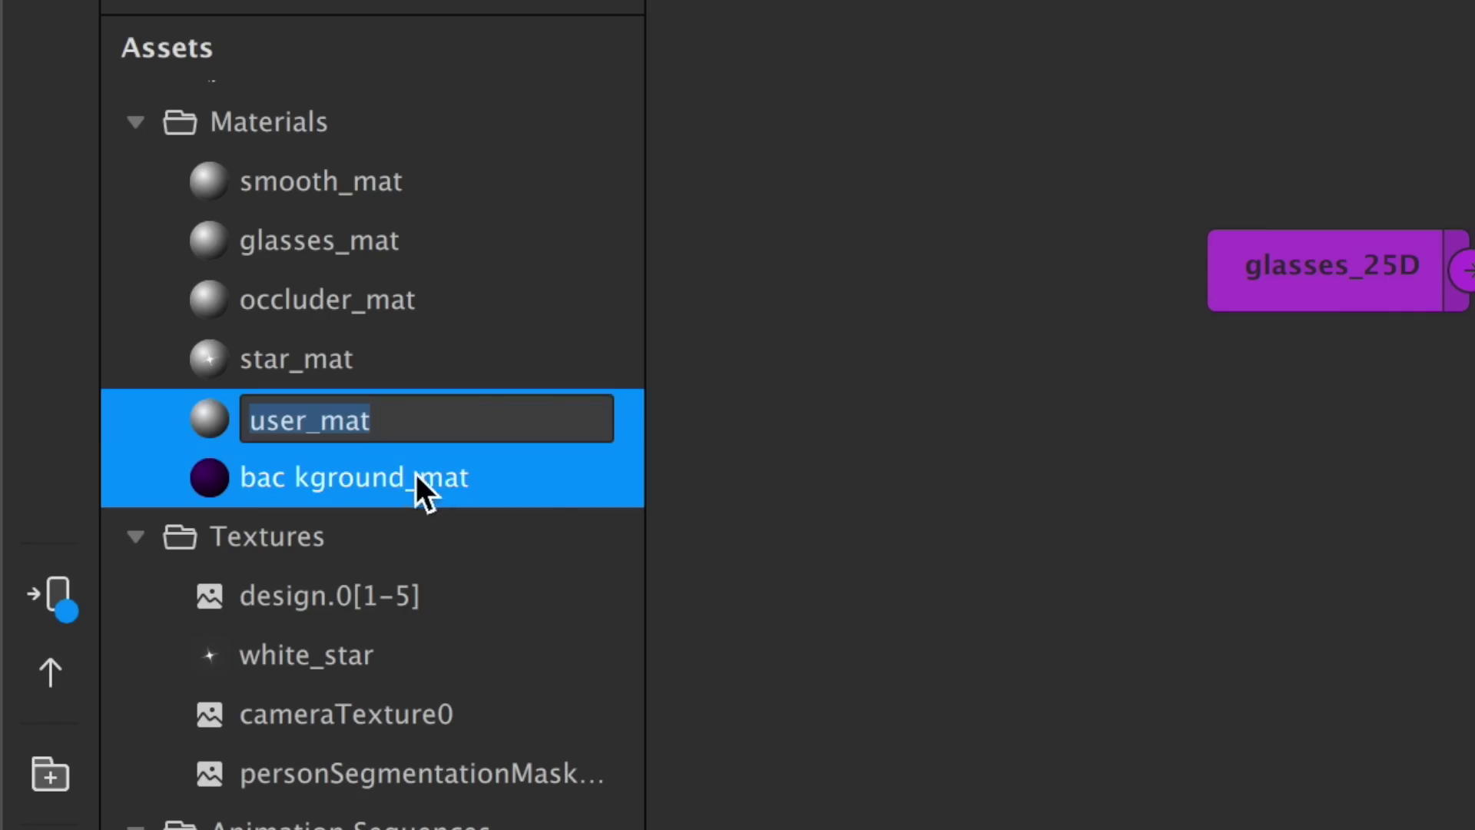
{"action": "left_click", "coordinate": [576, 435]}
{"action": "left_click", "coordinate": [546, 475], "text": "shift"}
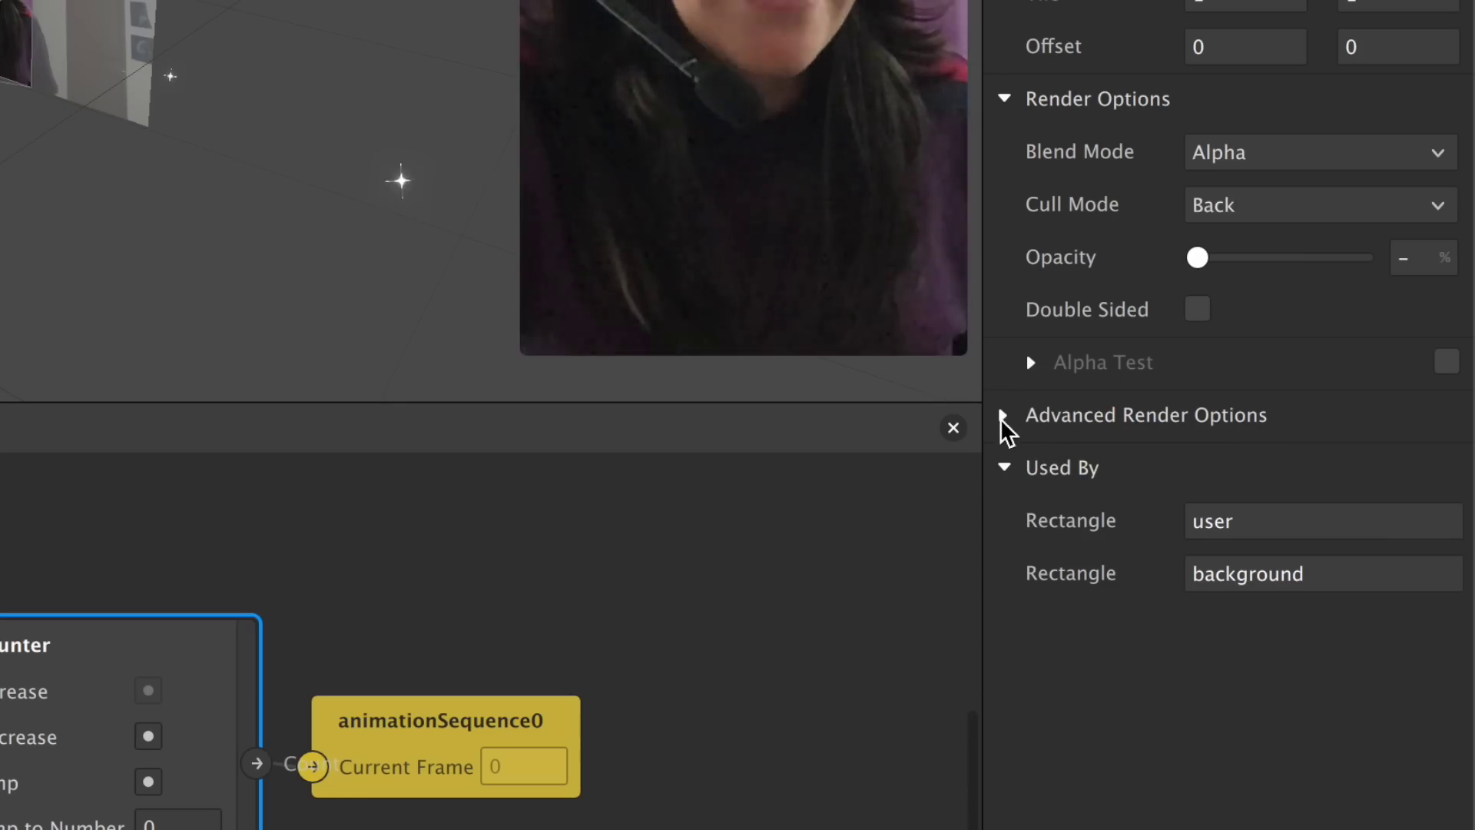
{"action": "left_click", "coordinate": [1003, 415]}
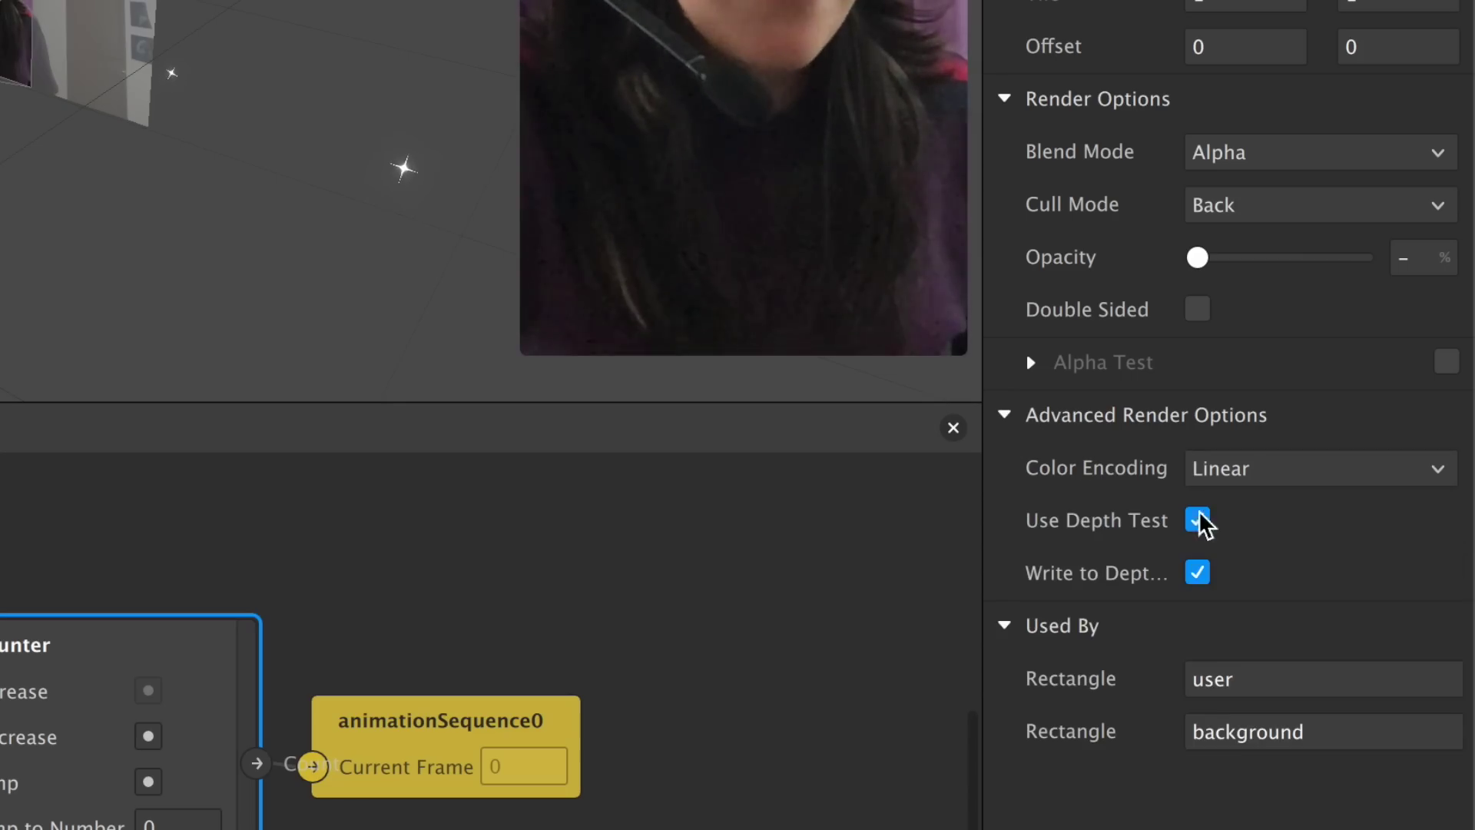
{"action": "left_click", "coordinate": [1197, 574]}
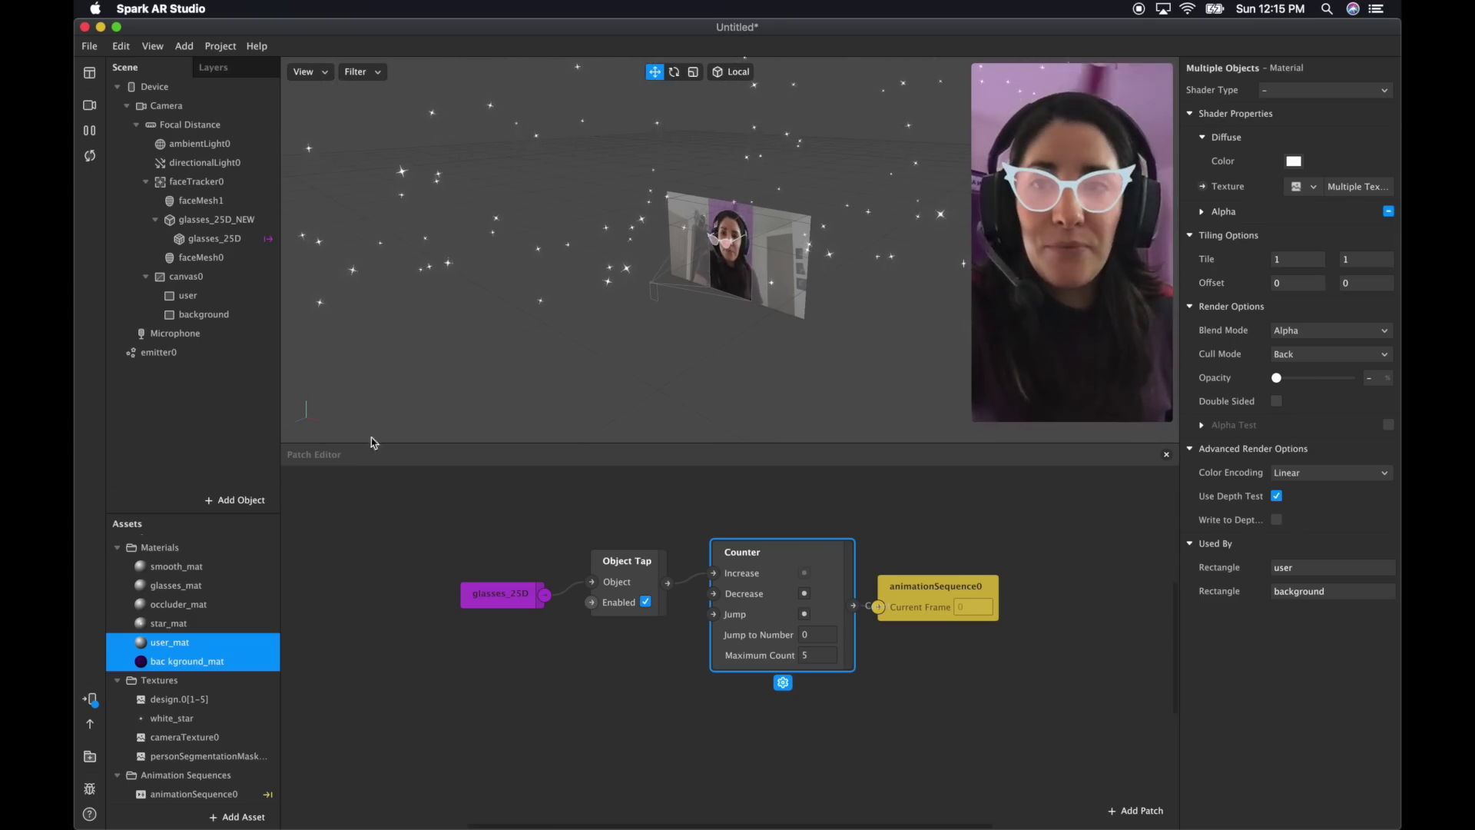
Lower the opacity of only the bac kground_mat material to 37%
{"action": "left_click", "coordinate": [184, 642], "text": "super"}
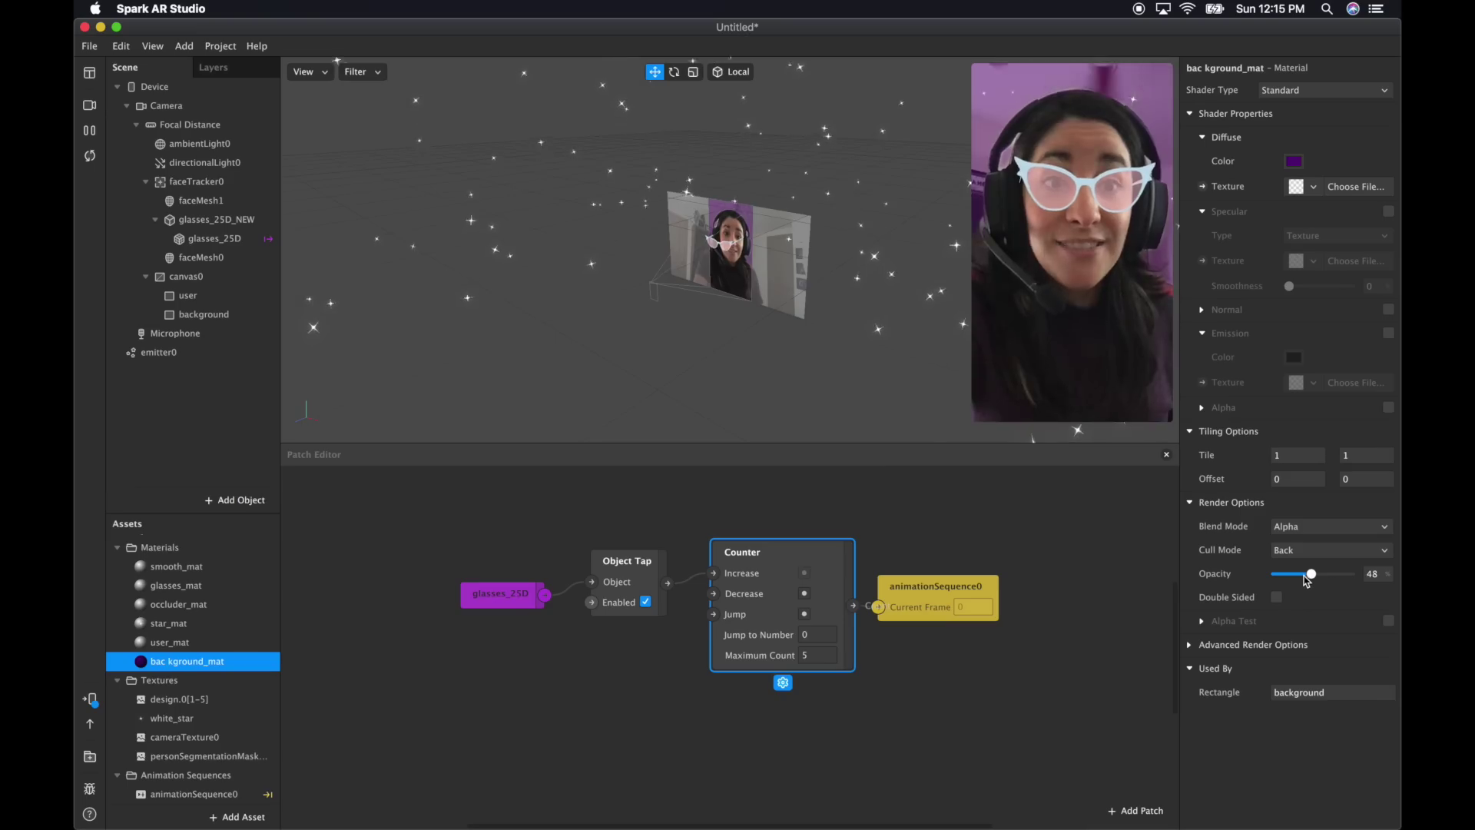
{"action": "left_click_drag", "start_coordinate": [1305, 578], "coordinate": [1298, 578]}
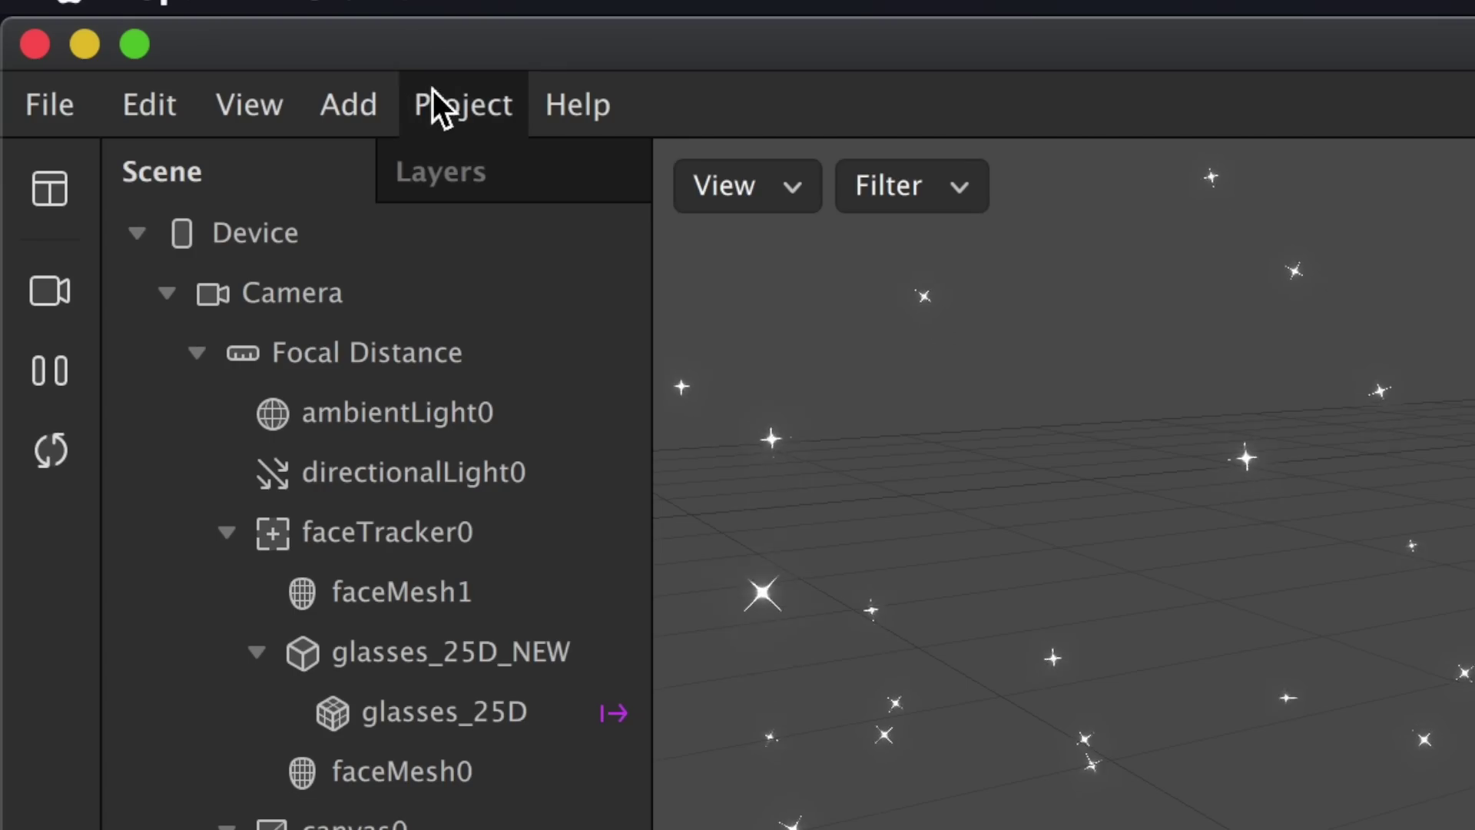
Add the Instructions capability to the project's properties
{"action": "left_click", "coordinate": [432, 90]}
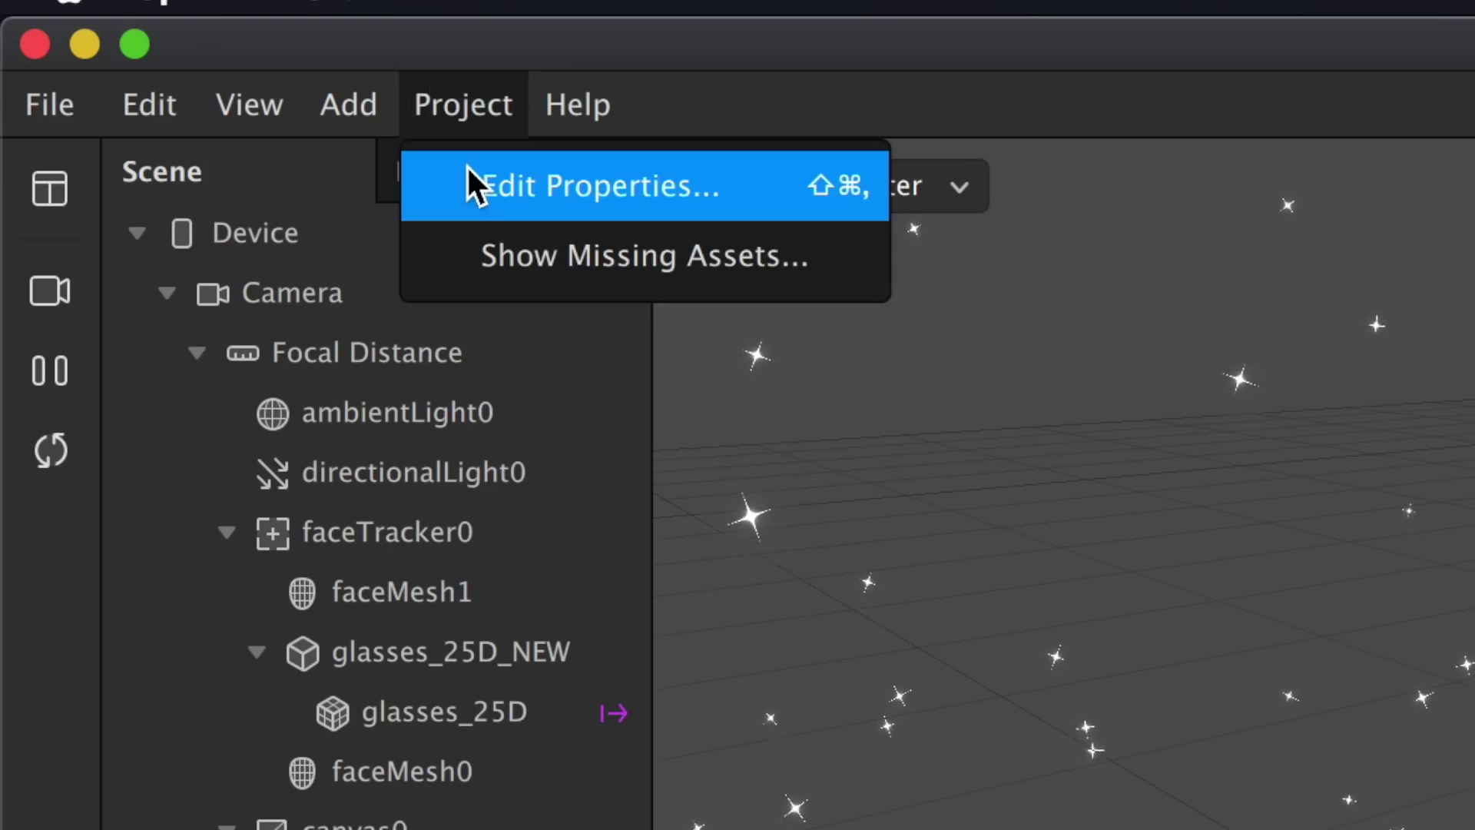
{"action": "left_click", "coordinate": [469, 177]}
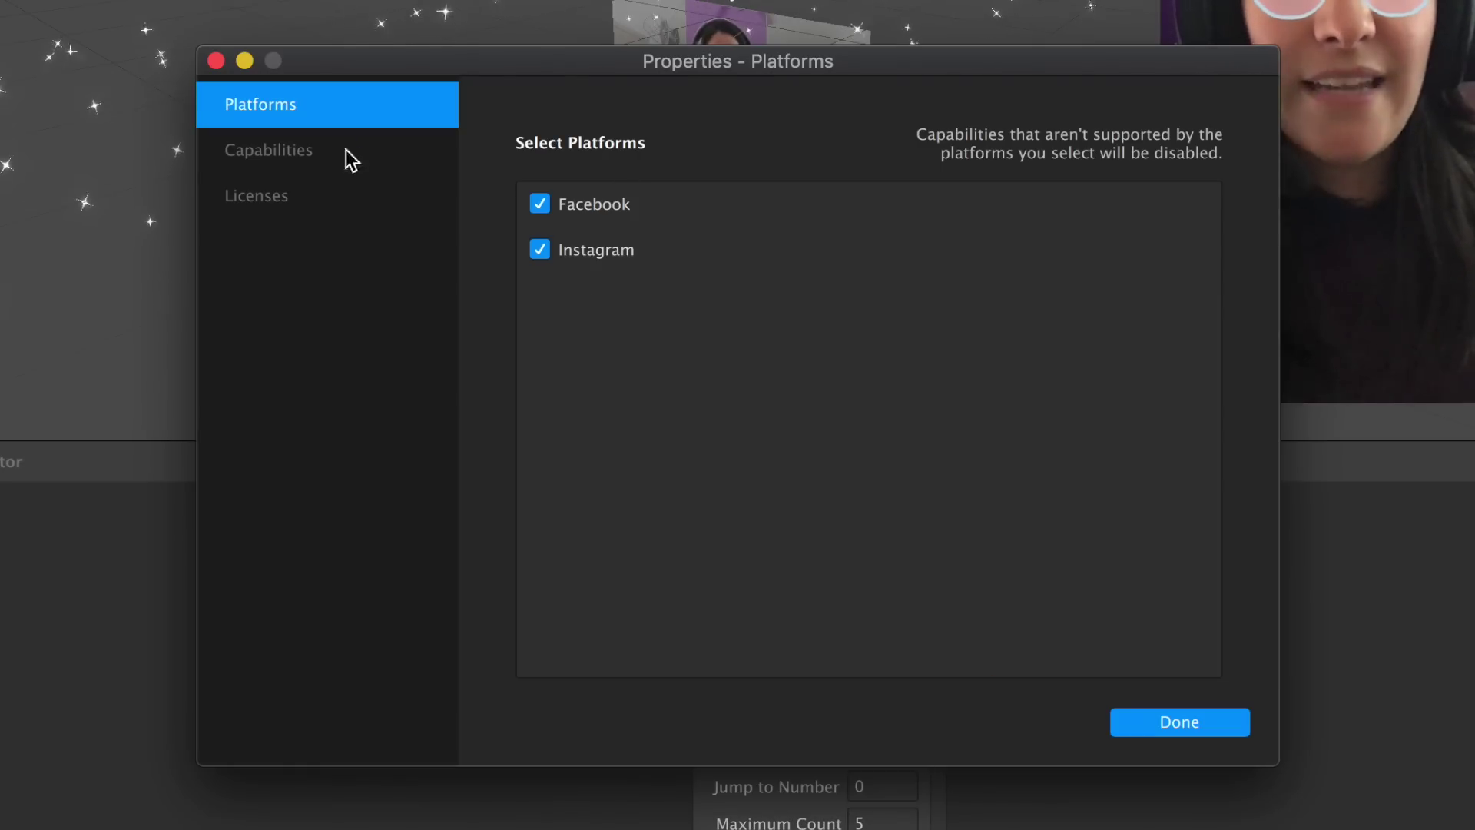
{"action": "left_click", "coordinate": [345, 150]}
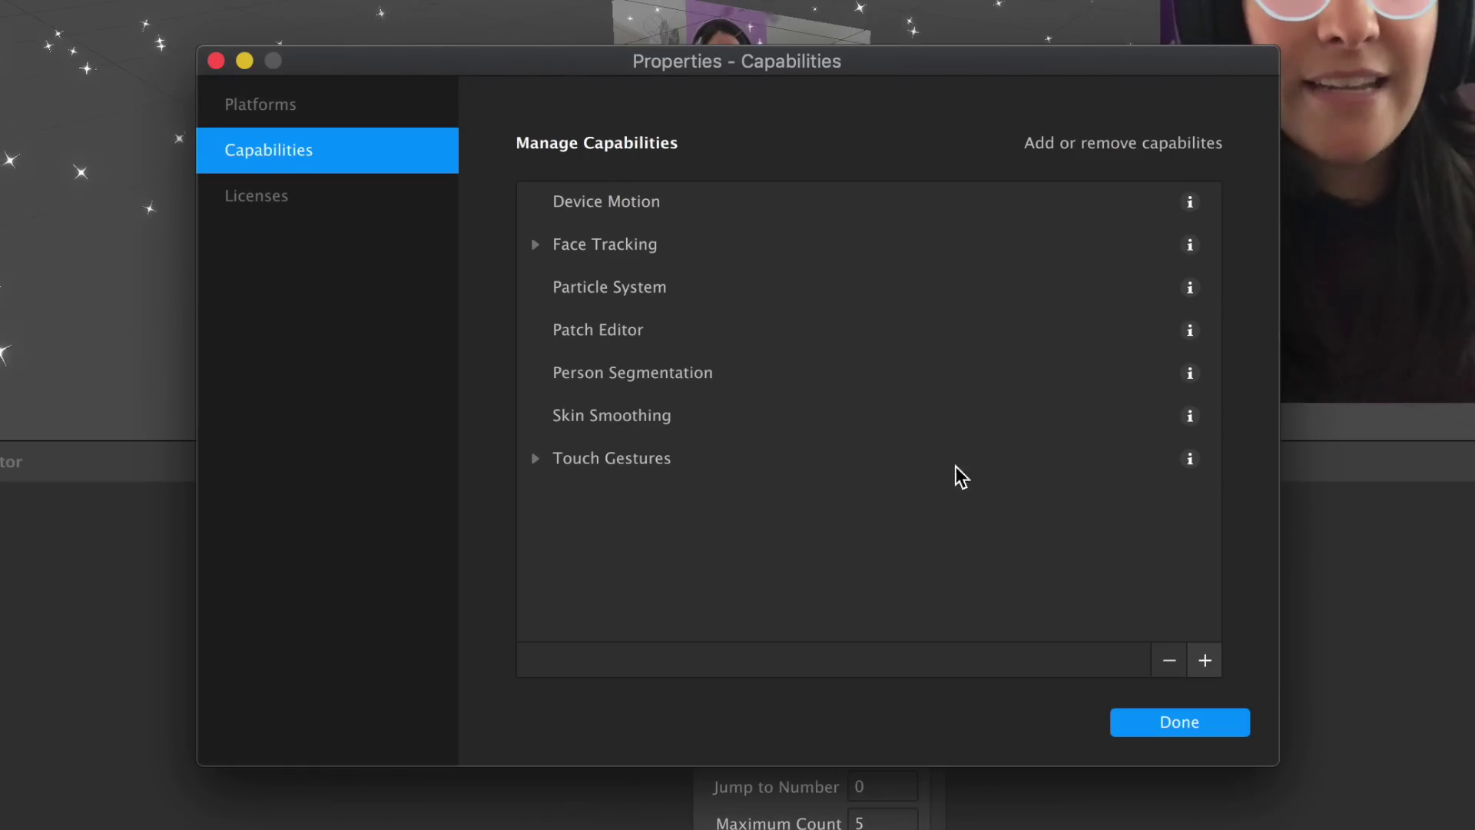
{"action": "left_click", "coordinate": [1205, 662]}
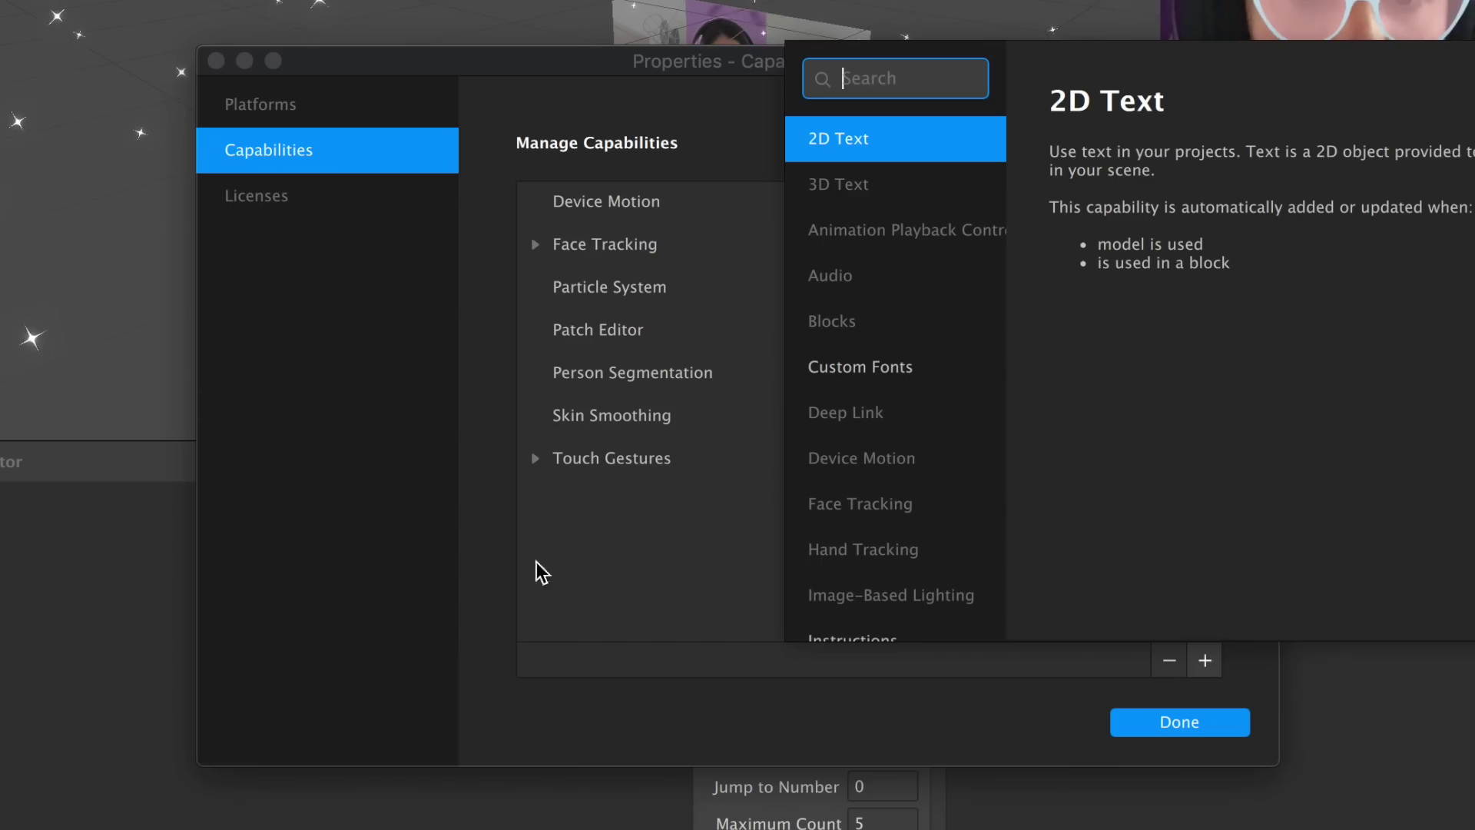
{"action": "type", "text": "ins"}
{"action": "key", "text": "Return"}
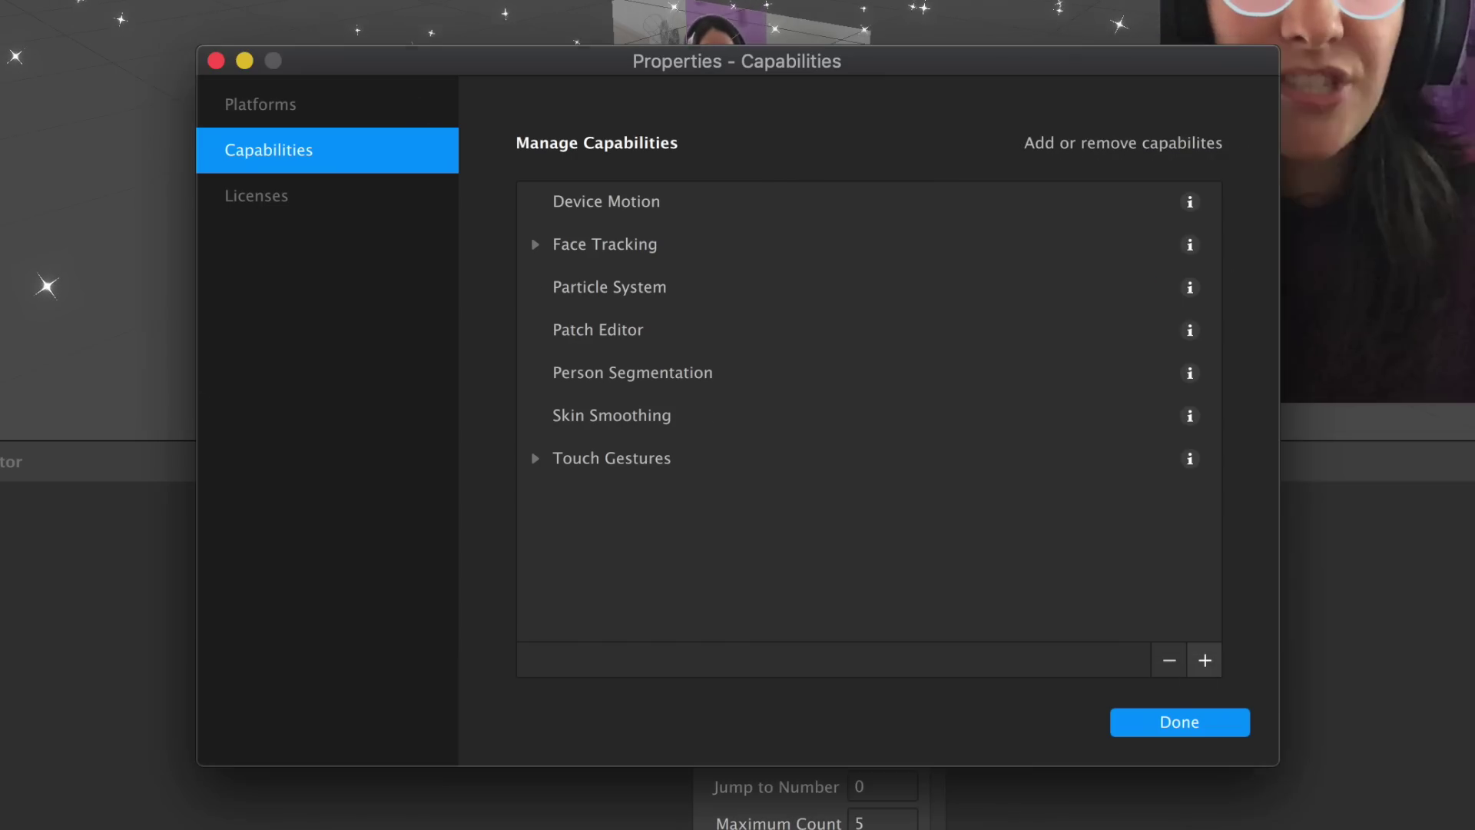
Enable custom instructions instead of automatic ones, insert "Tap your eyes", and copy its token tap_your_eyes
{"action": "left_click", "coordinate": [529, 288]}
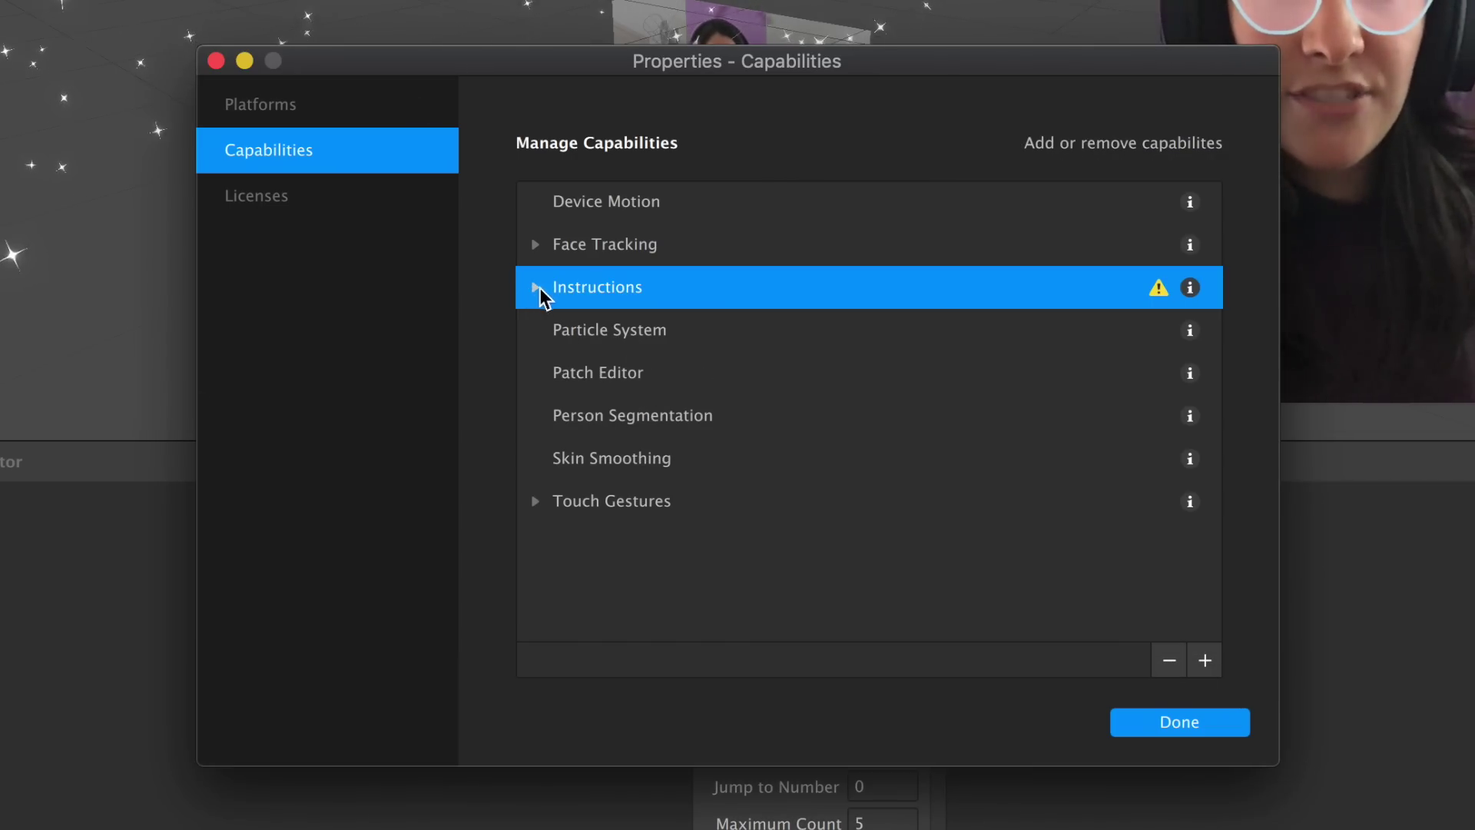
{"action": "left_click", "coordinate": [532, 290]}
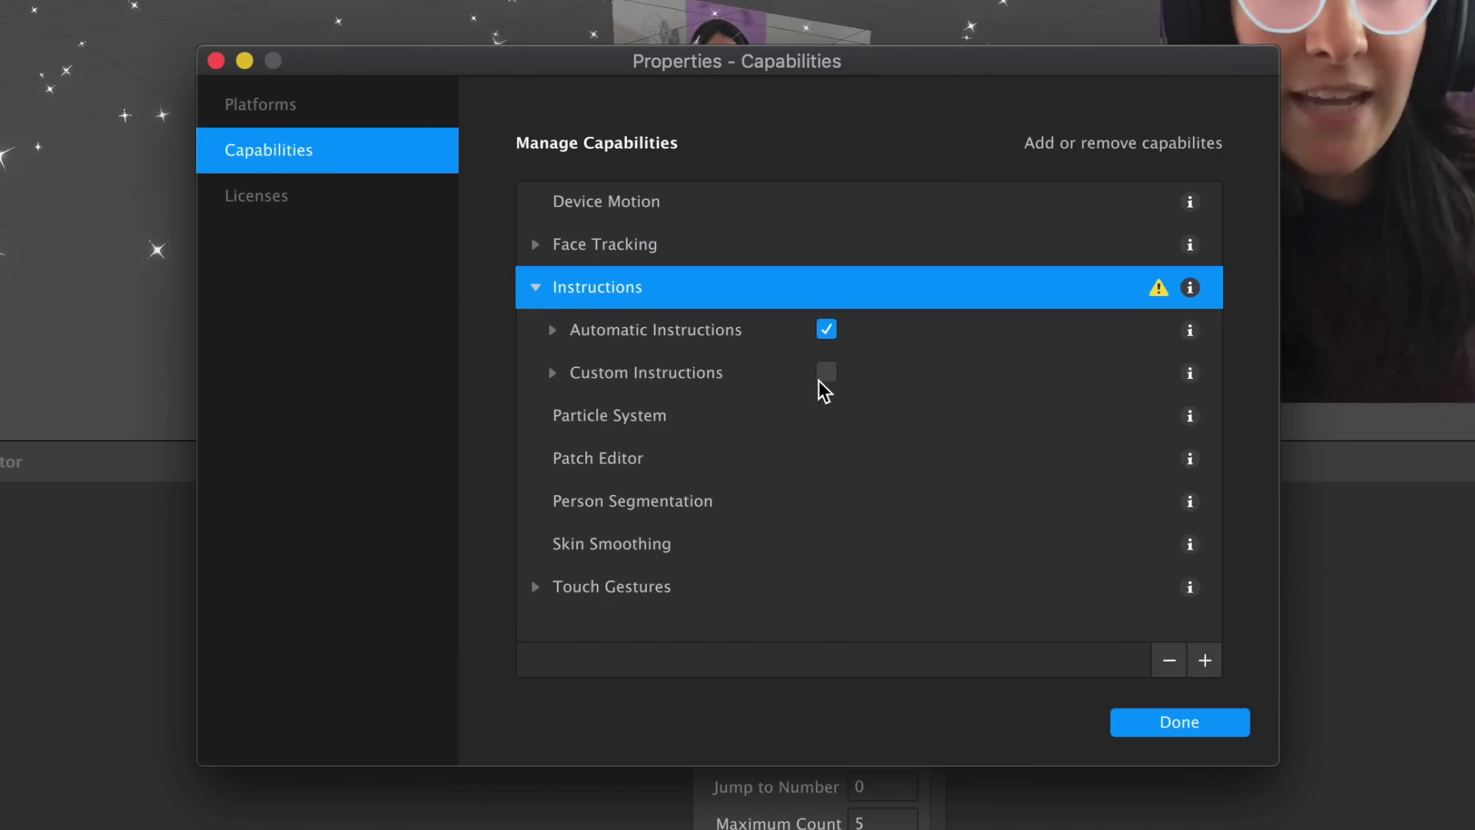
{"action": "left_click", "coordinate": [553, 373]}
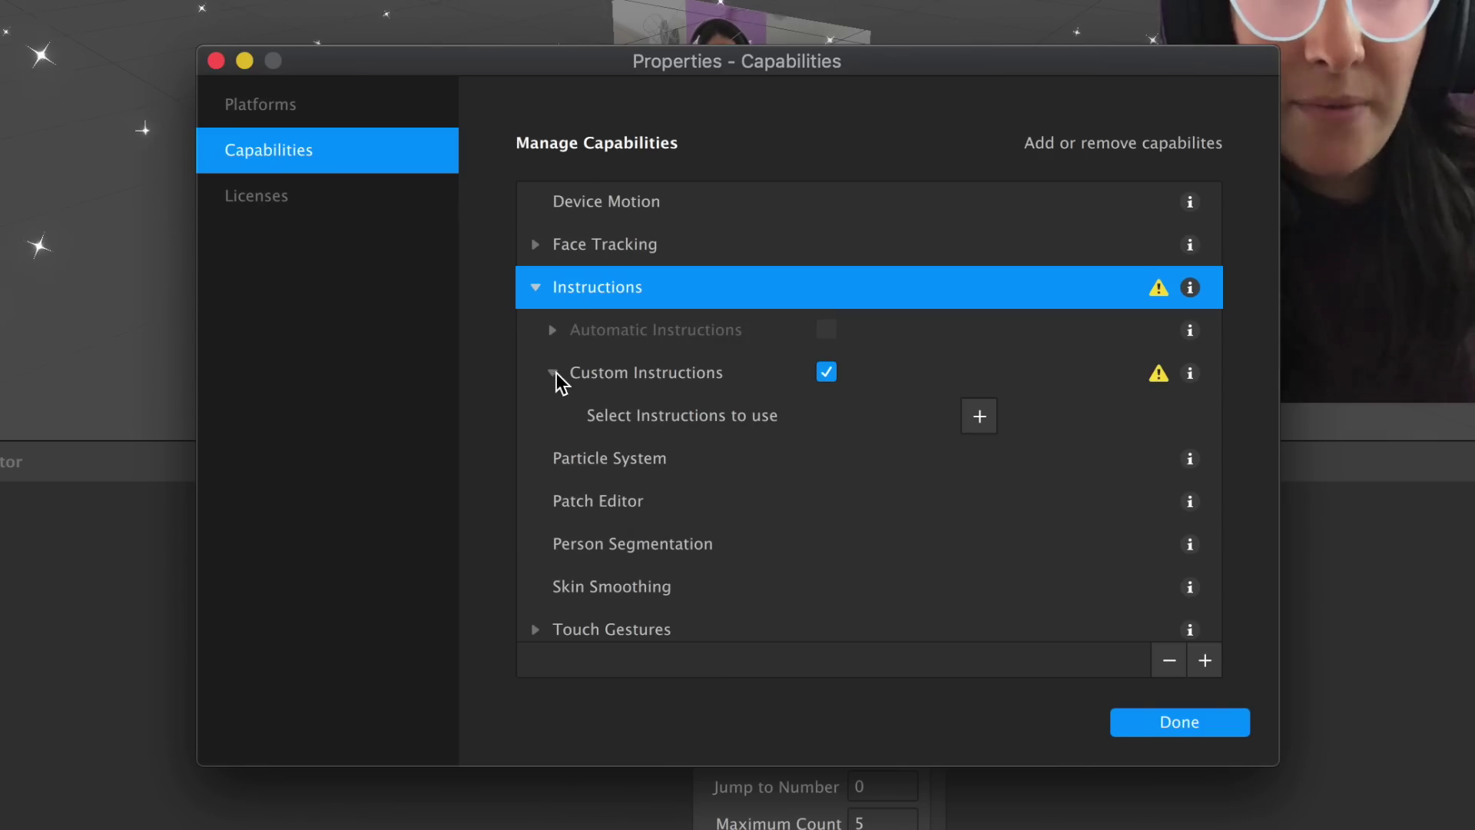
{"action": "left_click", "coordinate": [970, 419]}
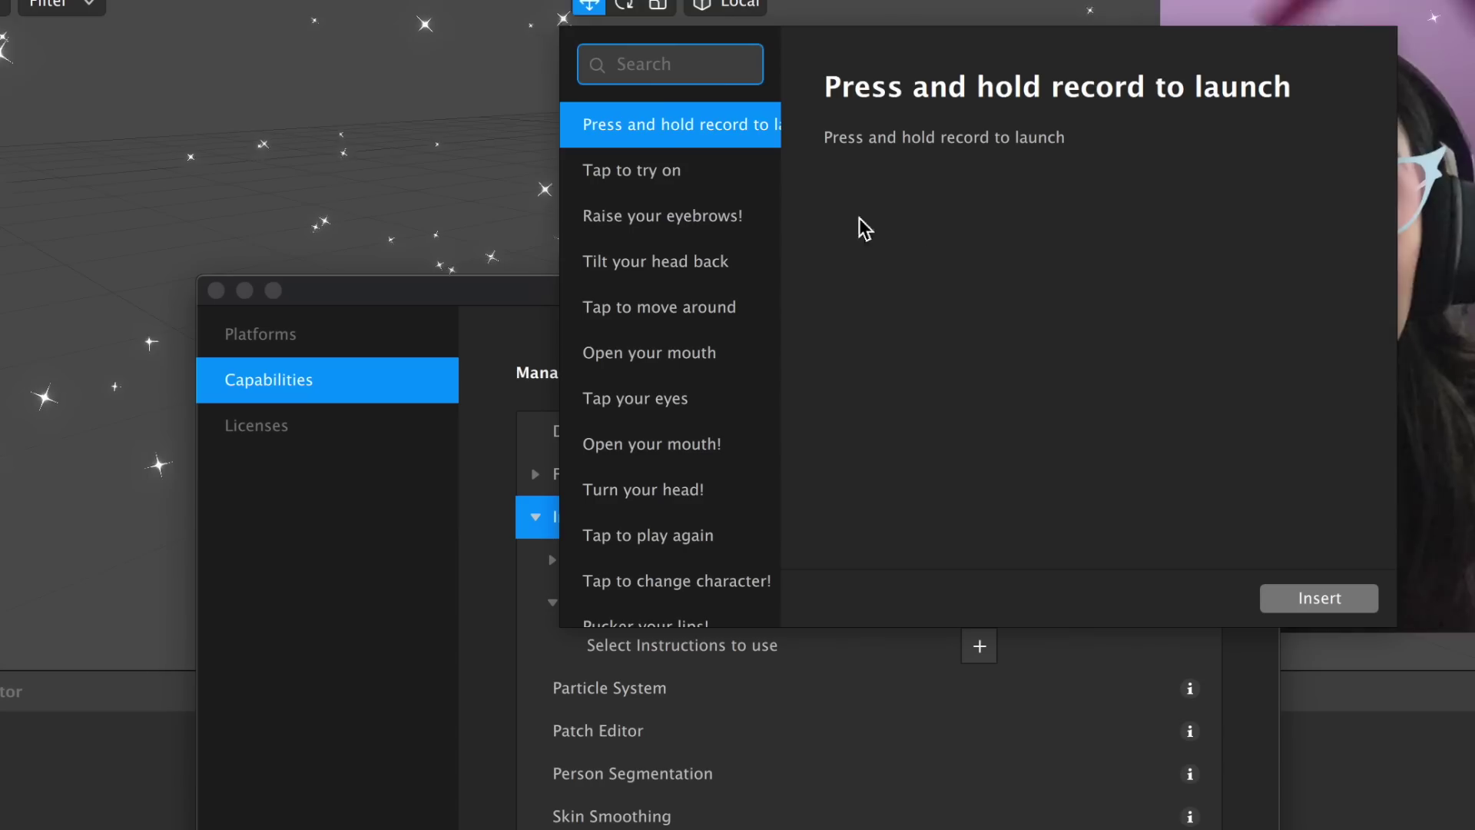
{"action": "type", "text": "tap"}
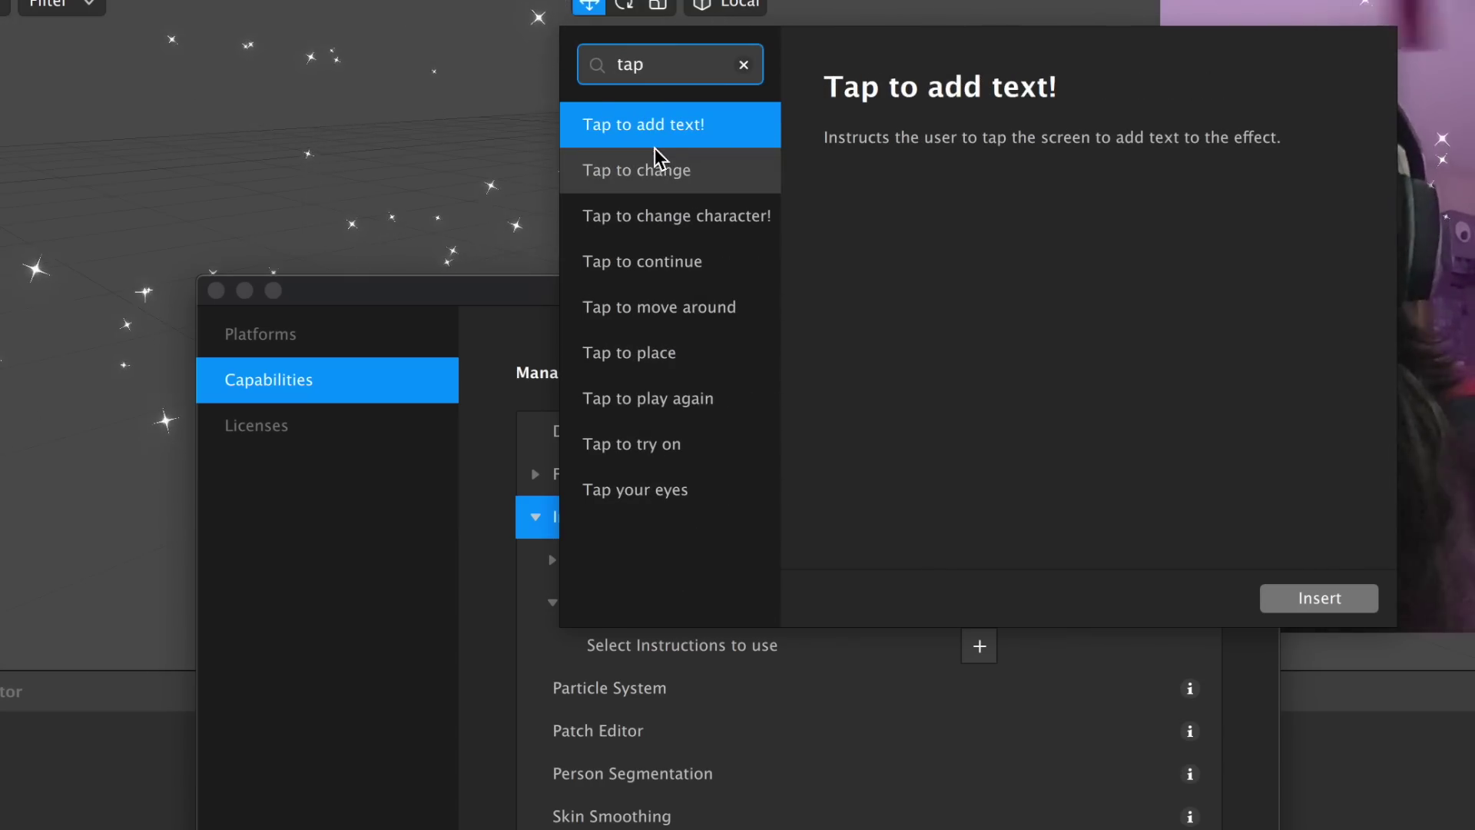
{"action": "left_click", "coordinate": [653, 496]}
{"action": "left_click", "coordinate": [1315, 599]}
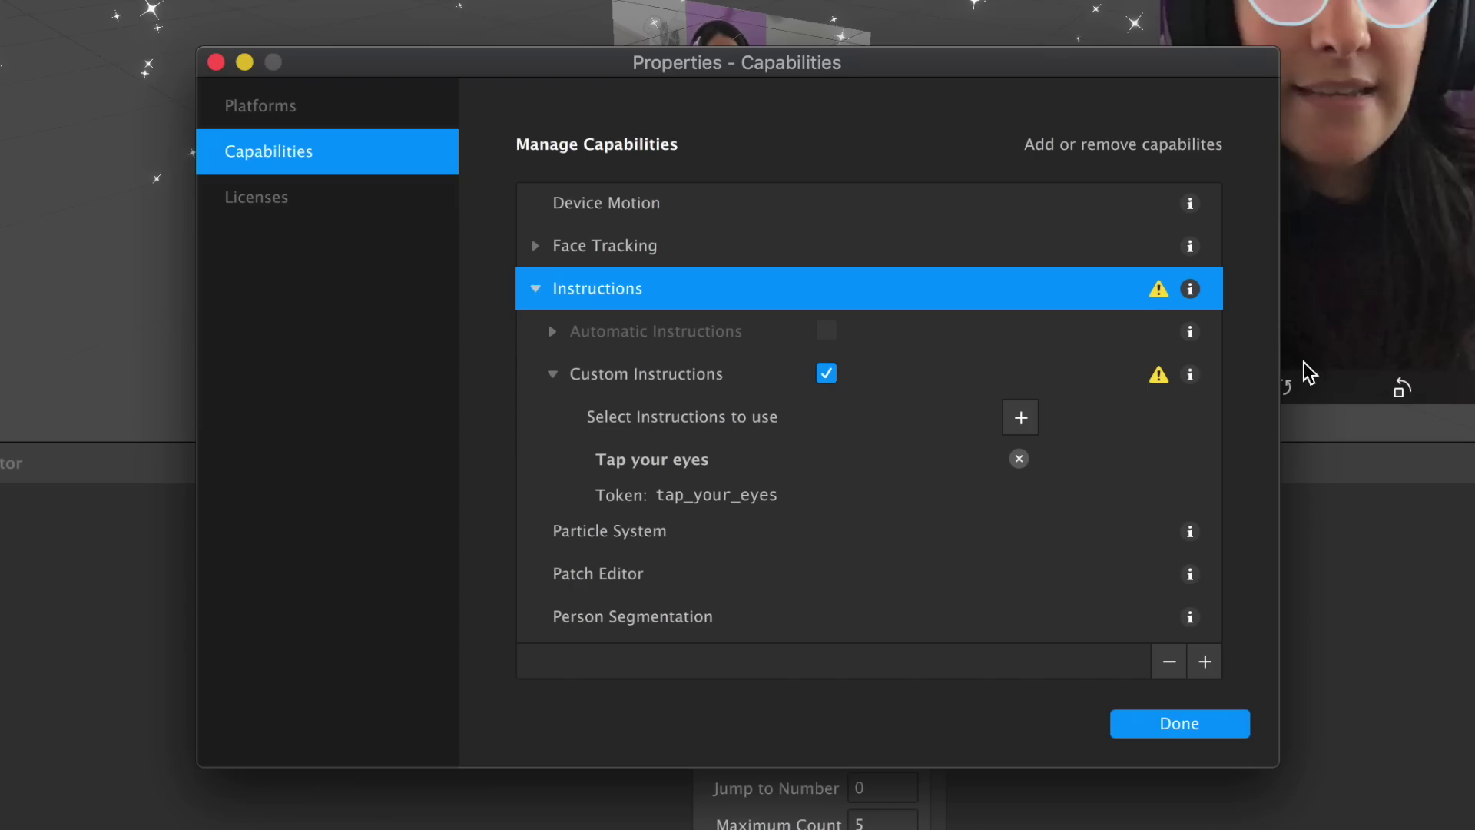
{"action": "double_click", "coordinate": [697, 496]}
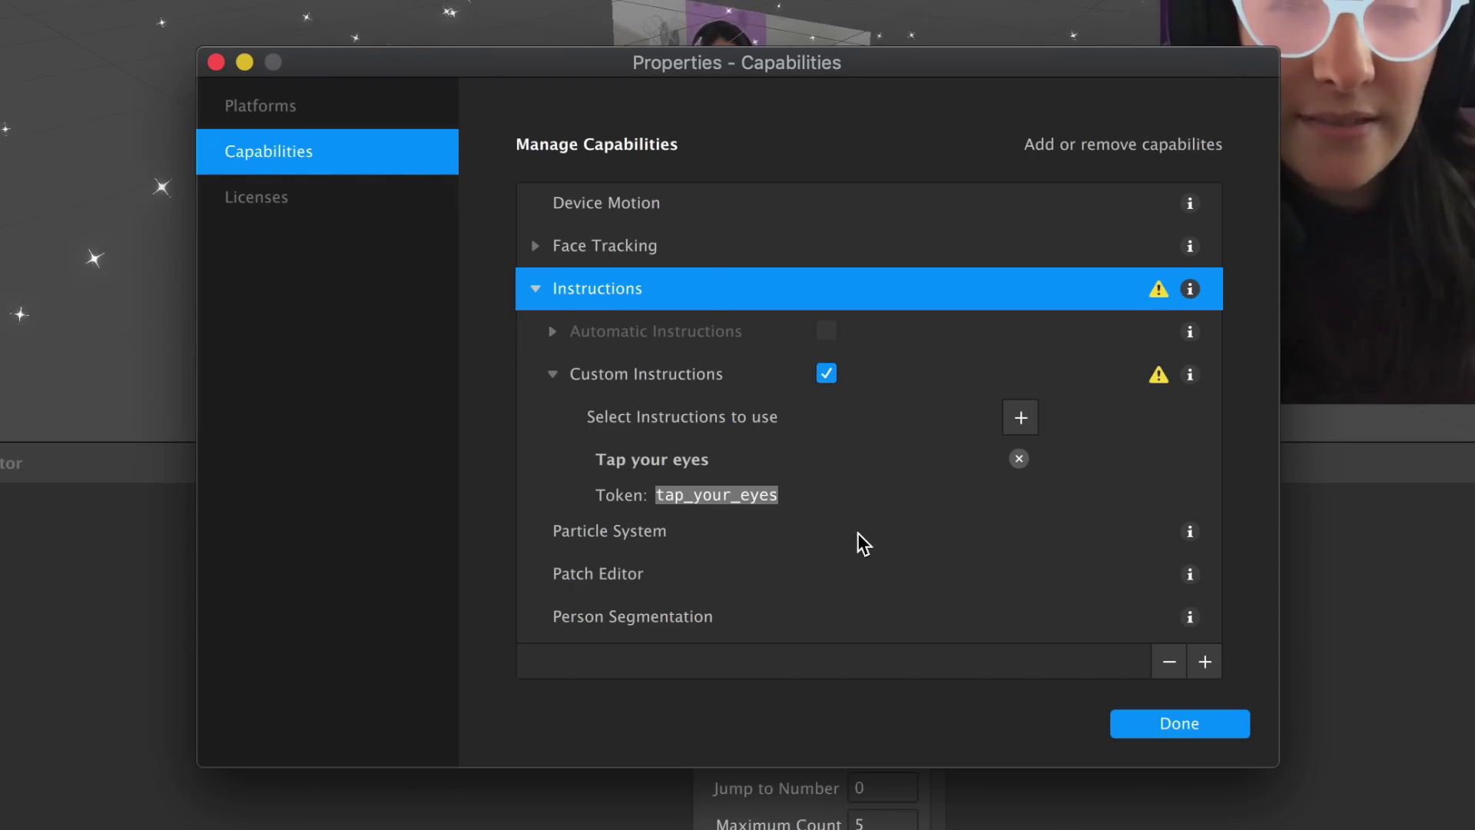
{"action": "left_click", "coordinate": [1158, 721]}
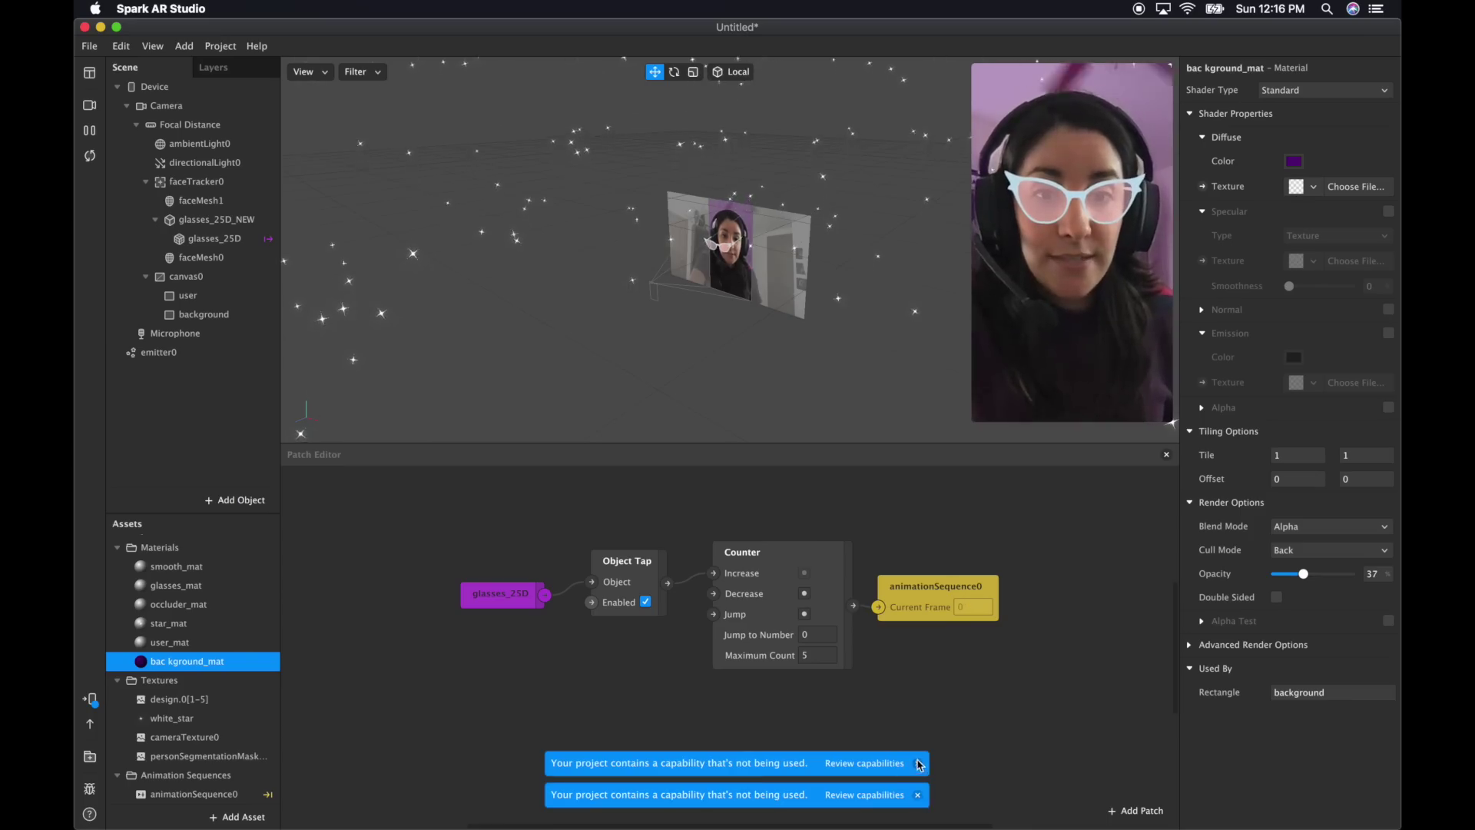
Create a Custom Instruction patch from the device, enable it, and set its token to tap_your_eyes
{"action": "left_click", "coordinate": [206, 93]}
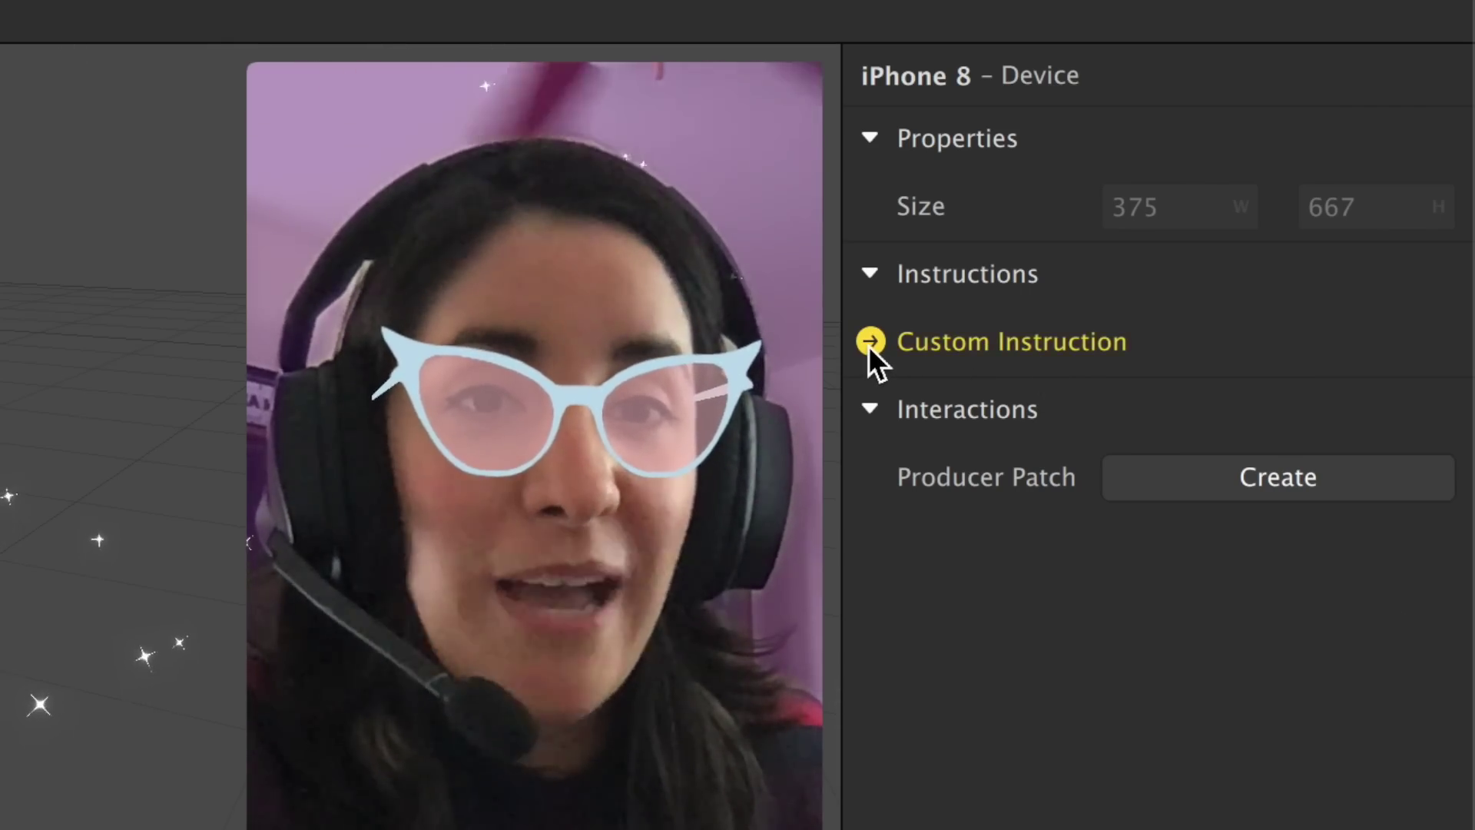
{"action": "left_click", "coordinate": [844, 341]}
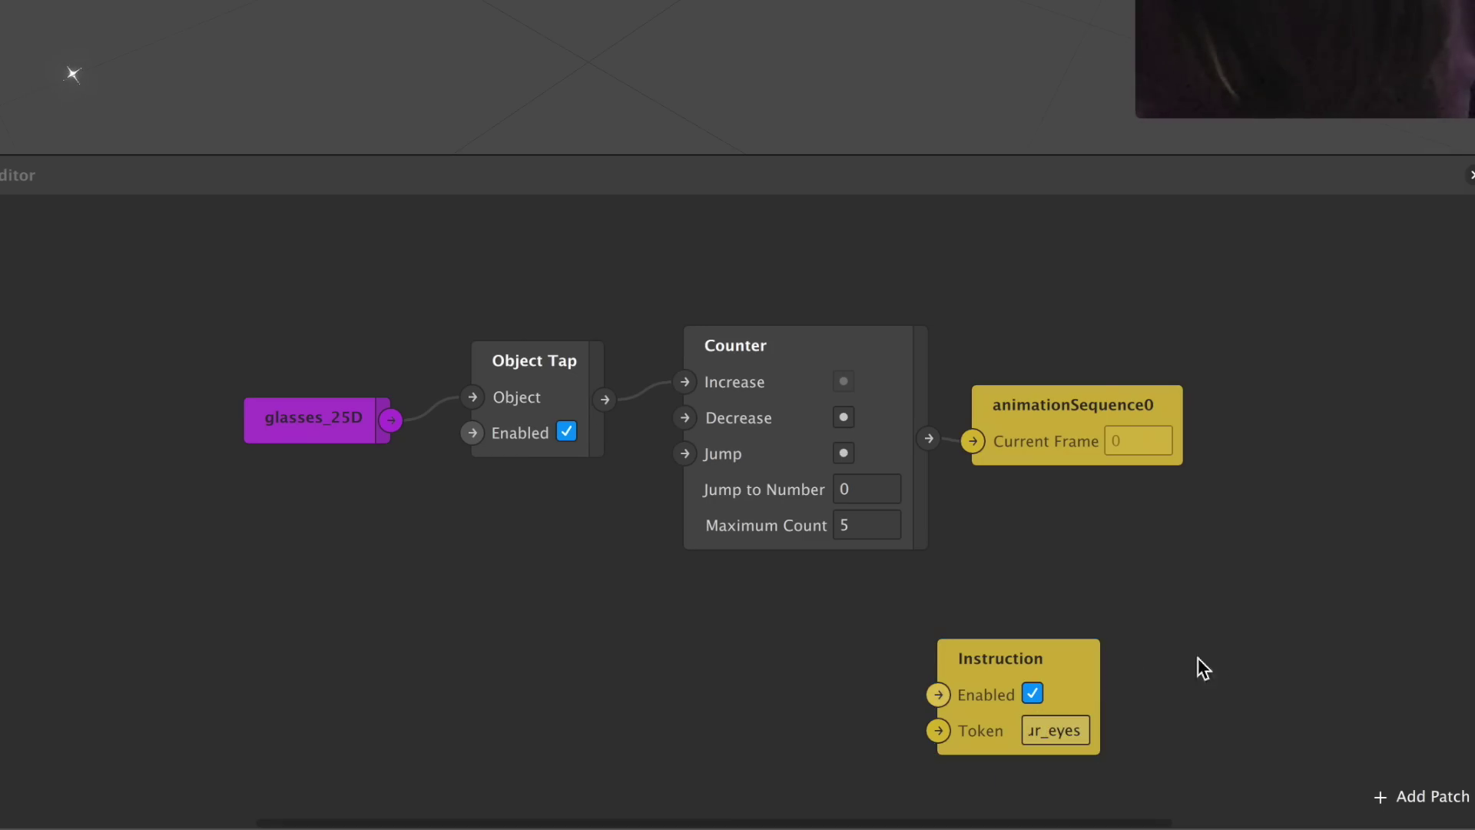
{"action": "left_click", "coordinate": [1085, 675]}
{"action": "left_click", "coordinate": [623, 663]}
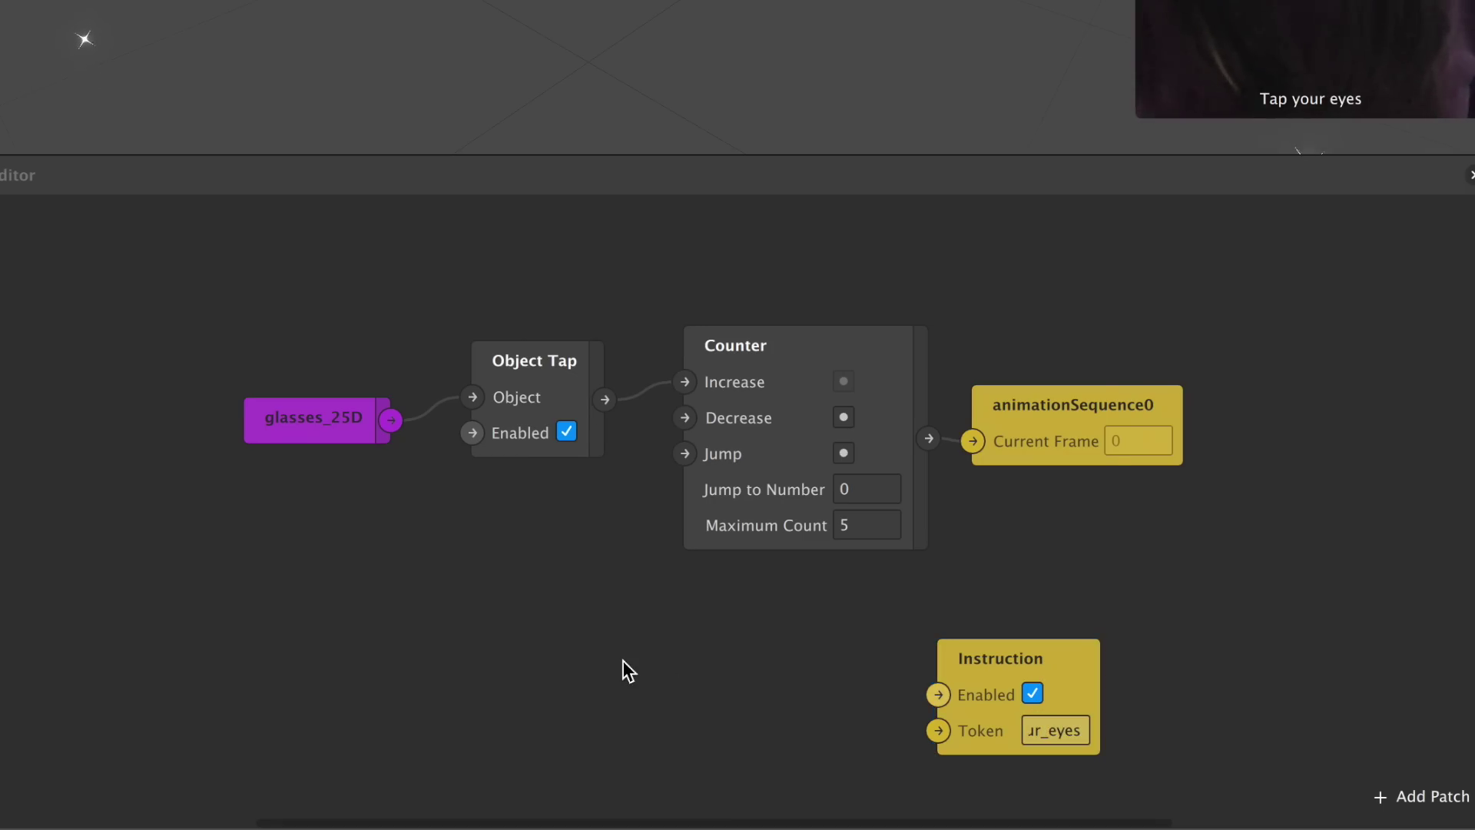
Add a Runtime patch to the graph and place it below the Object Tap patch
{"action": "double_click", "coordinate": [701, 655]}
{"action": "type", "text": "runti"}
{"action": "key", "text": "Return"}
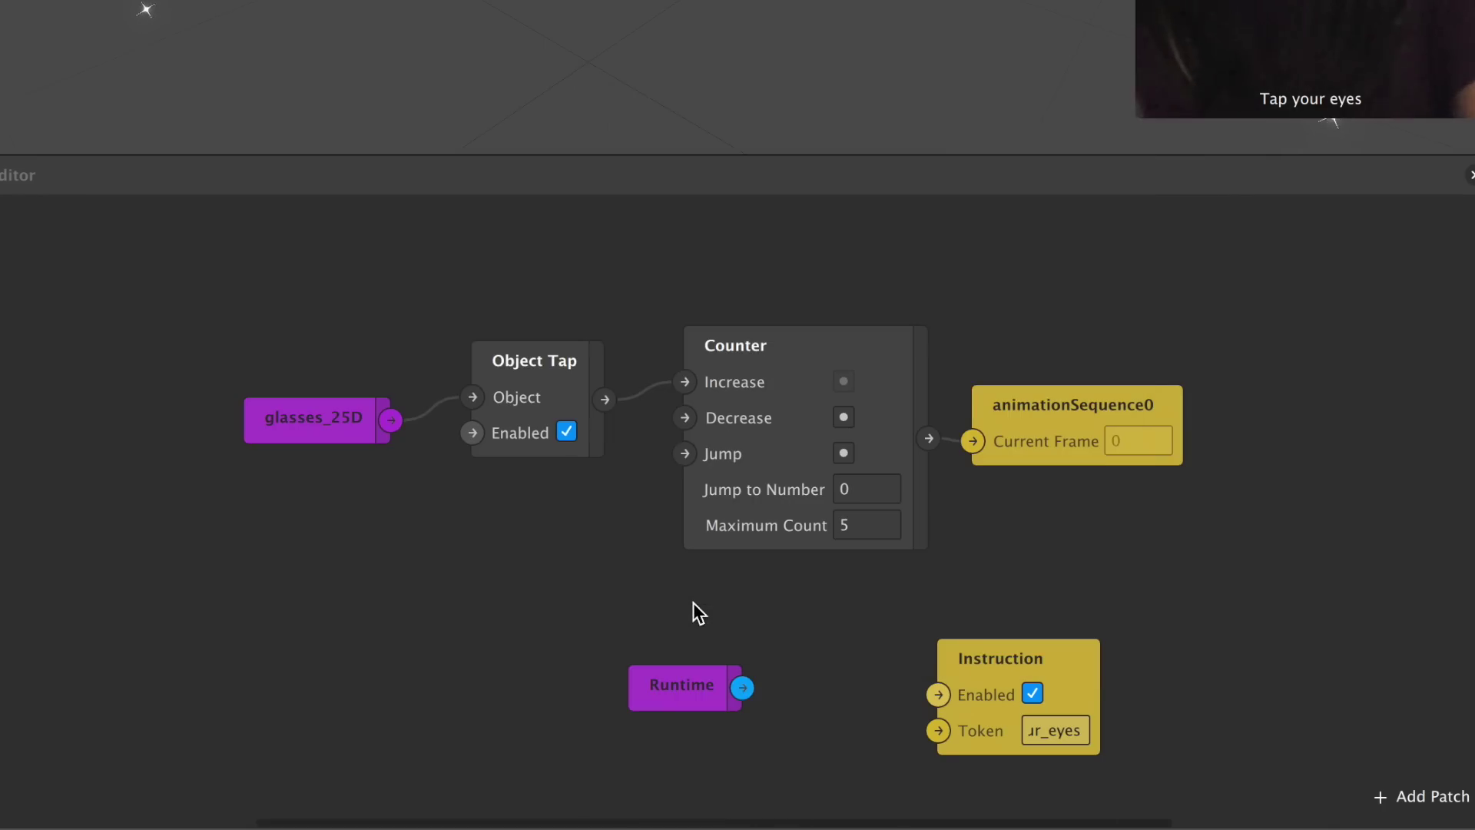
{"action": "left_click_drag", "start_coordinate": [636, 702], "coordinate": [492, 675]}
Add a Less Than patch and place it between the Runtime and Instruction patches
{"action": "double_click", "coordinate": [720, 662]}
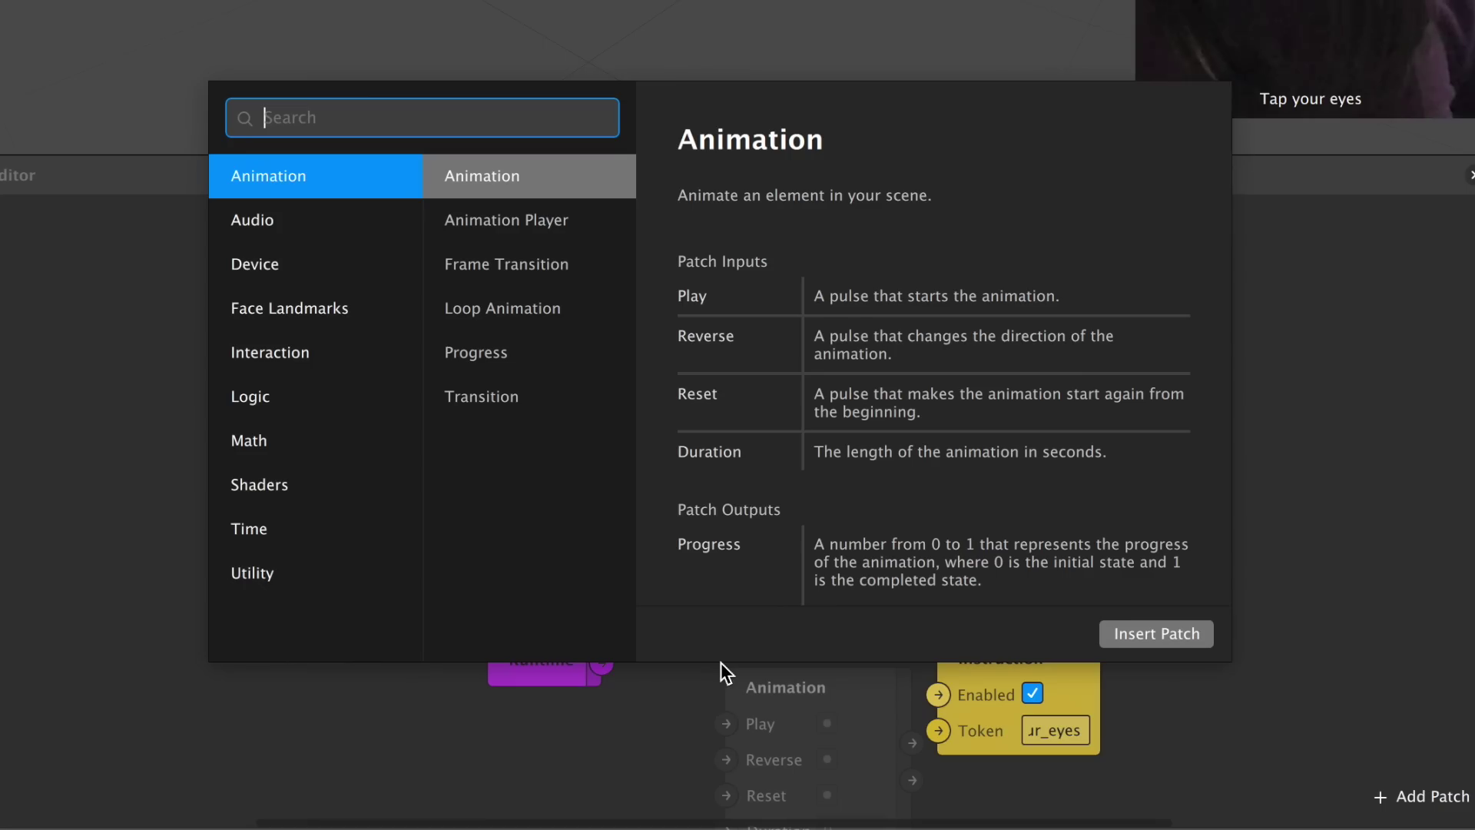
{"action": "type", "text": "less"}
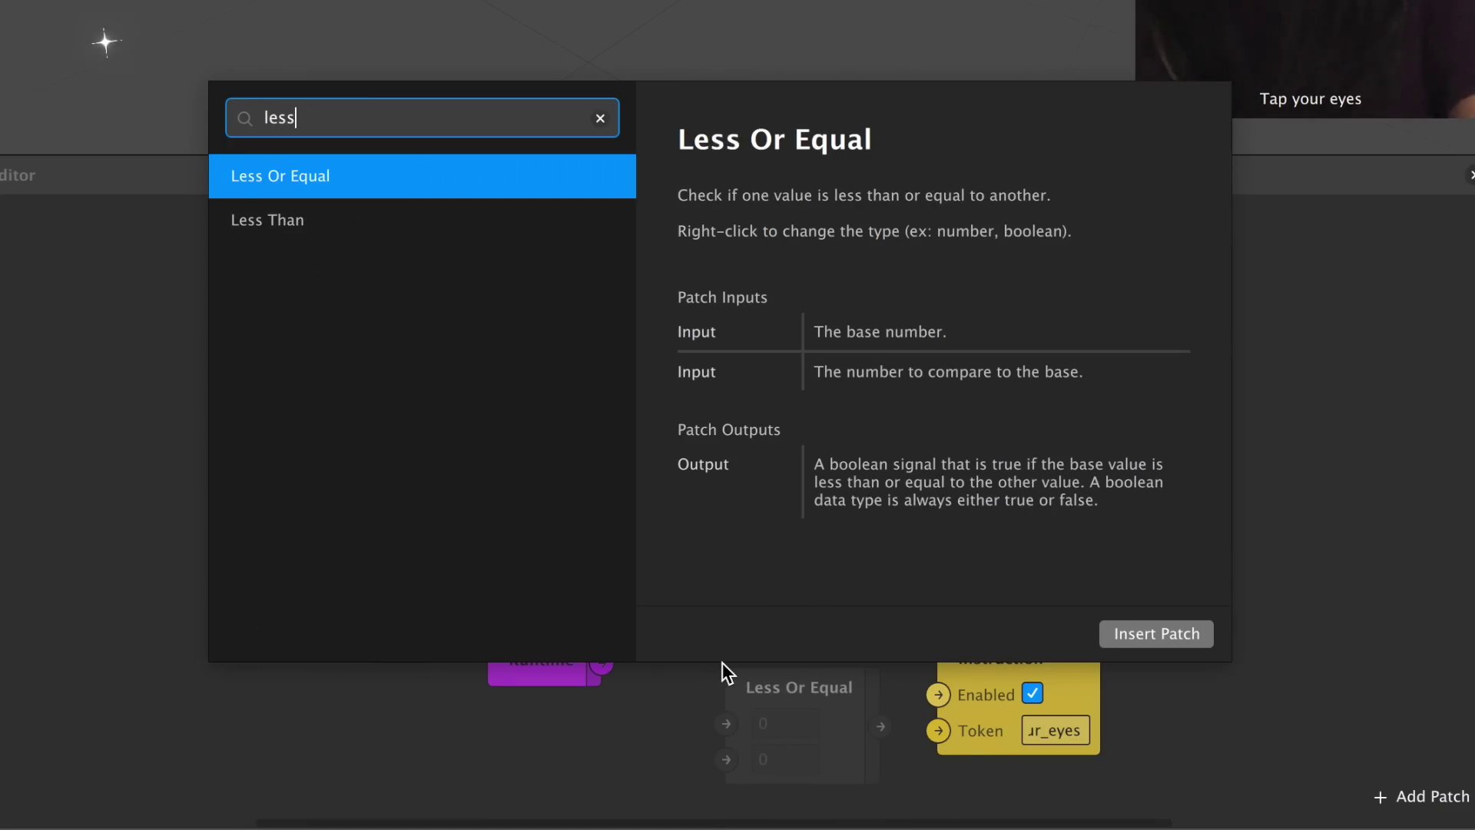
{"action": "key", "text": "Down"}
{"action": "key", "text": "Return"}
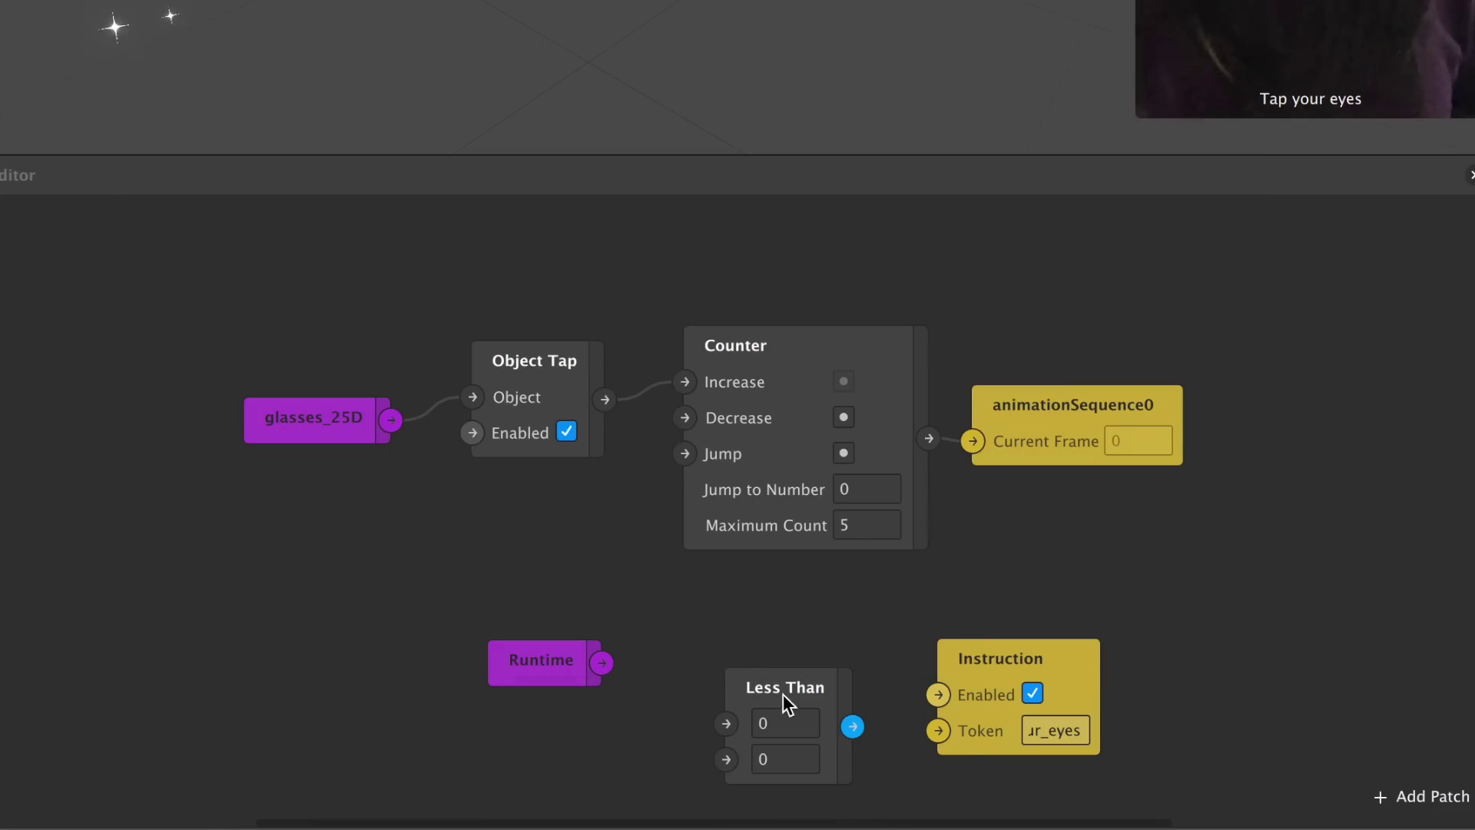
{"action": "left_click_drag", "start_coordinate": [782, 694], "coordinate": [690, 624]}
Compare Runtime against 5 in the Less Than patch and connect its output to the Instruction's Enabled input
{"action": "left_click_drag", "start_coordinate": [603, 662], "coordinate": [657, 662]}
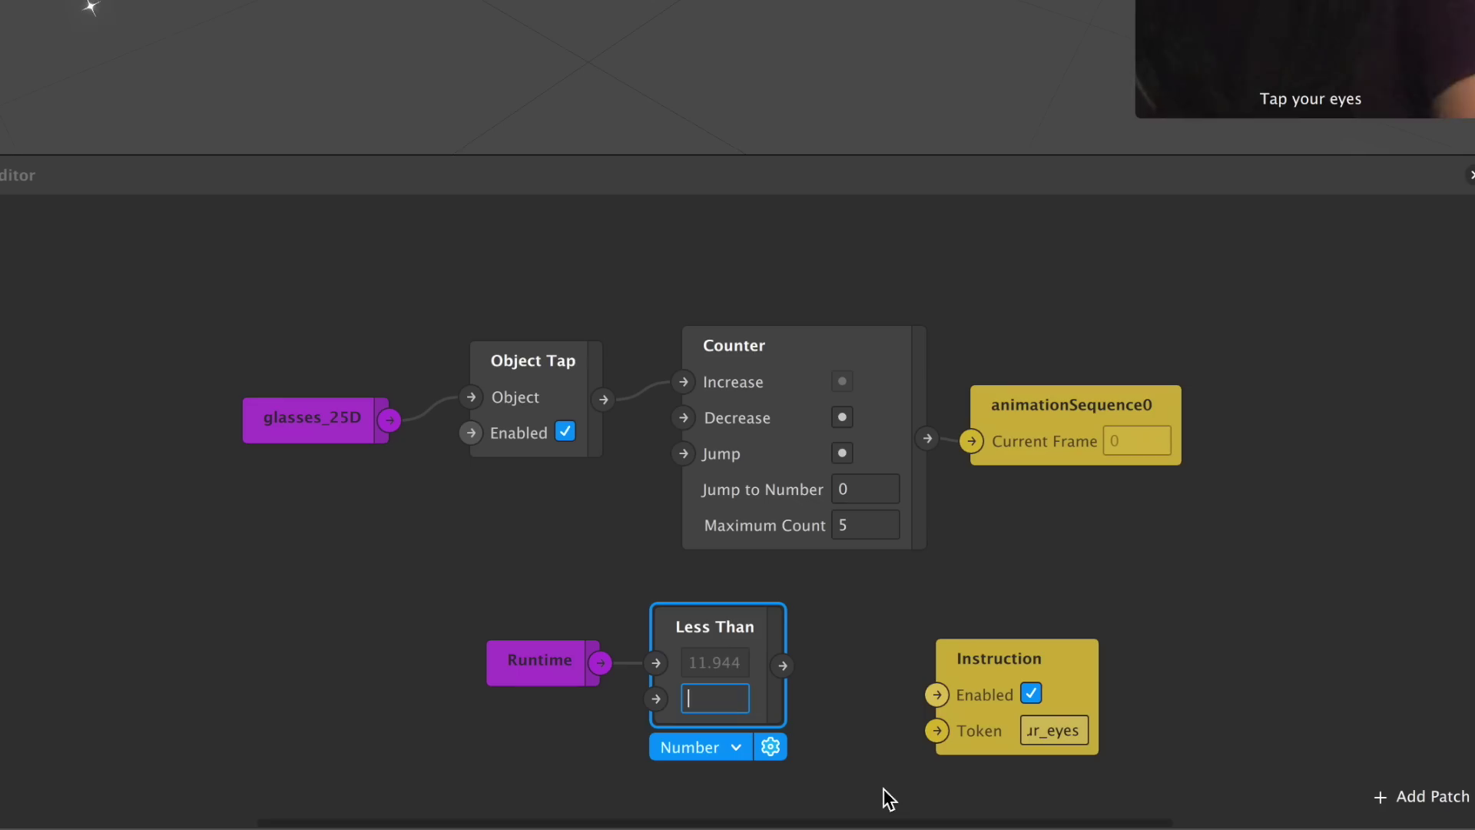
{"action": "left_click", "coordinate": [864, 664]}
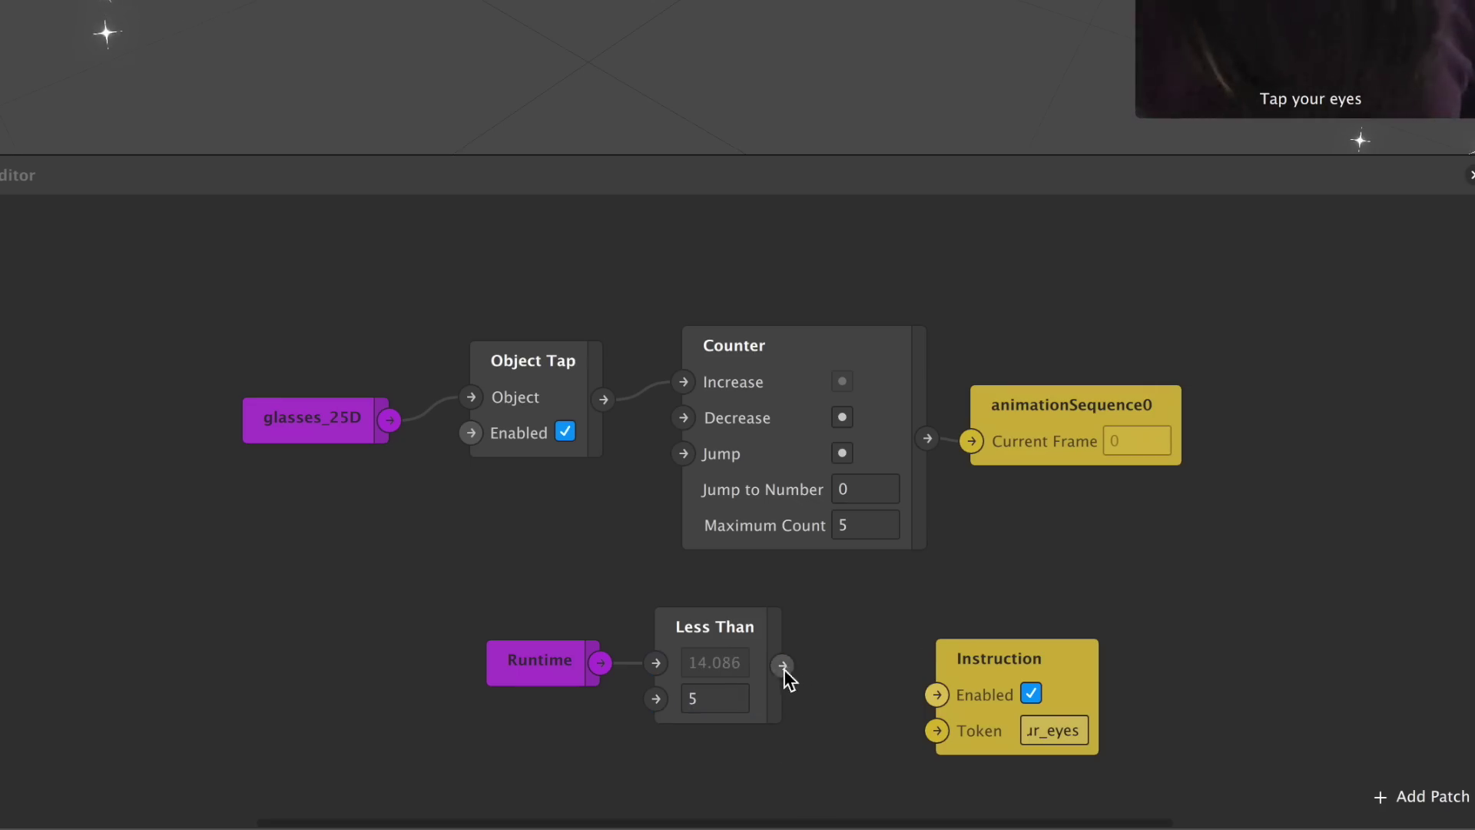
{"action": "left_click_drag", "start_coordinate": [925, 693], "coordinate": [917, 625]}
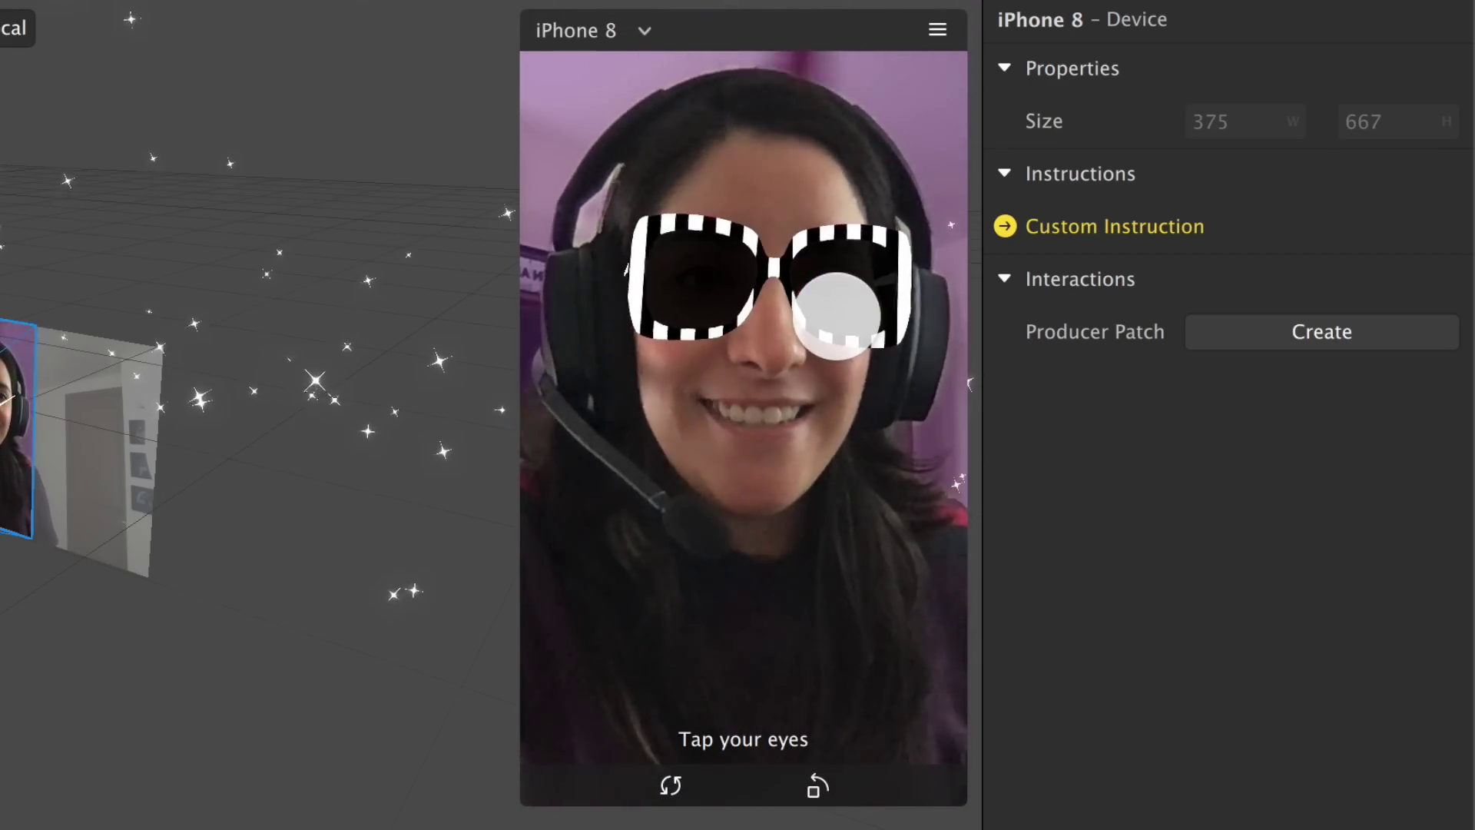
Test switching the glasses in the simulator preview and send the effect to the connected Pixel 3 XL
{"action": "left_click", "coordinate": [834, 311]}
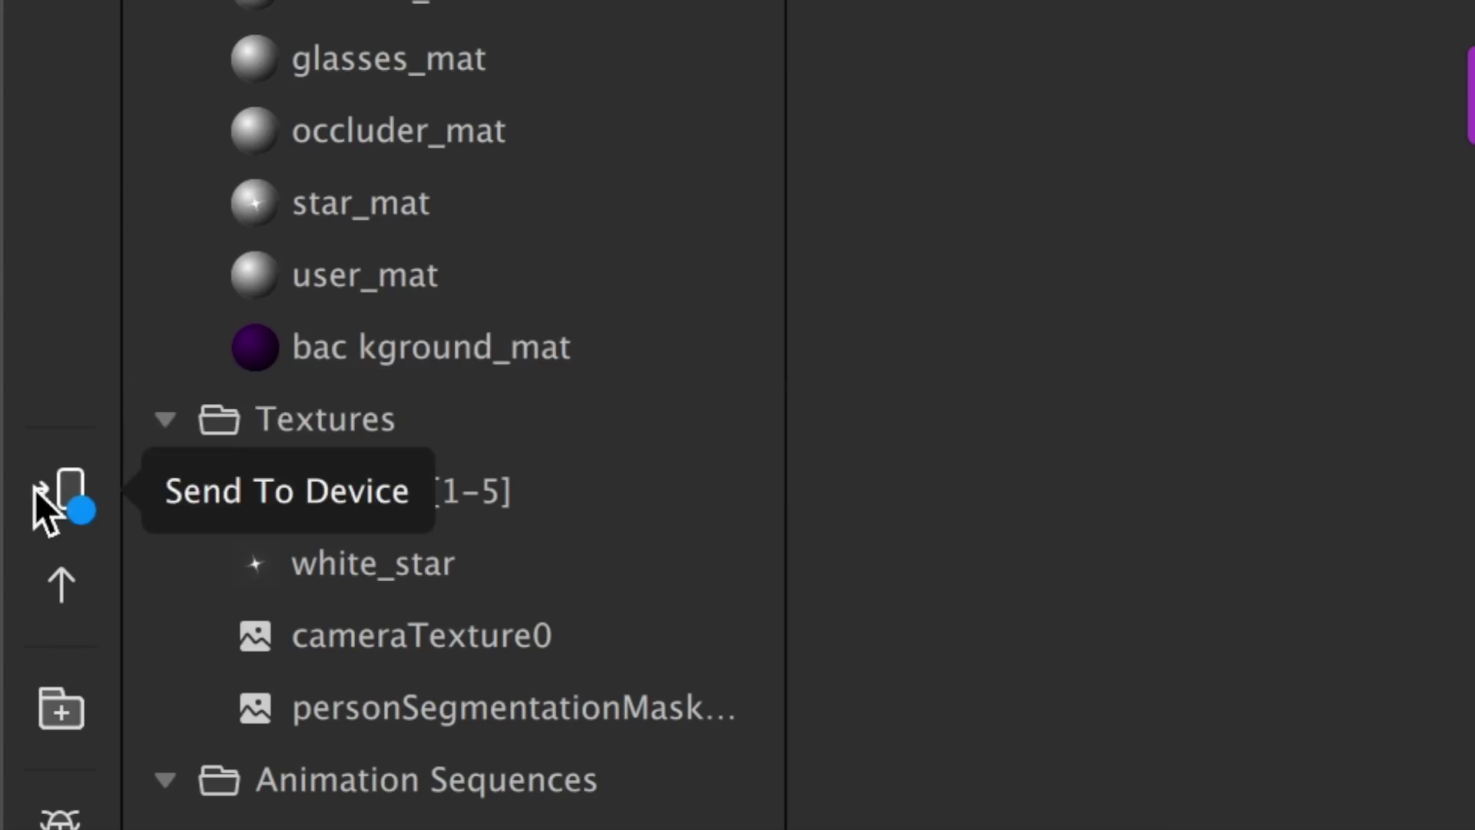
{"action": "left_click", "coordinate": [89, 699]}
{"action": "left_click", "coordinate": [860, 355]}
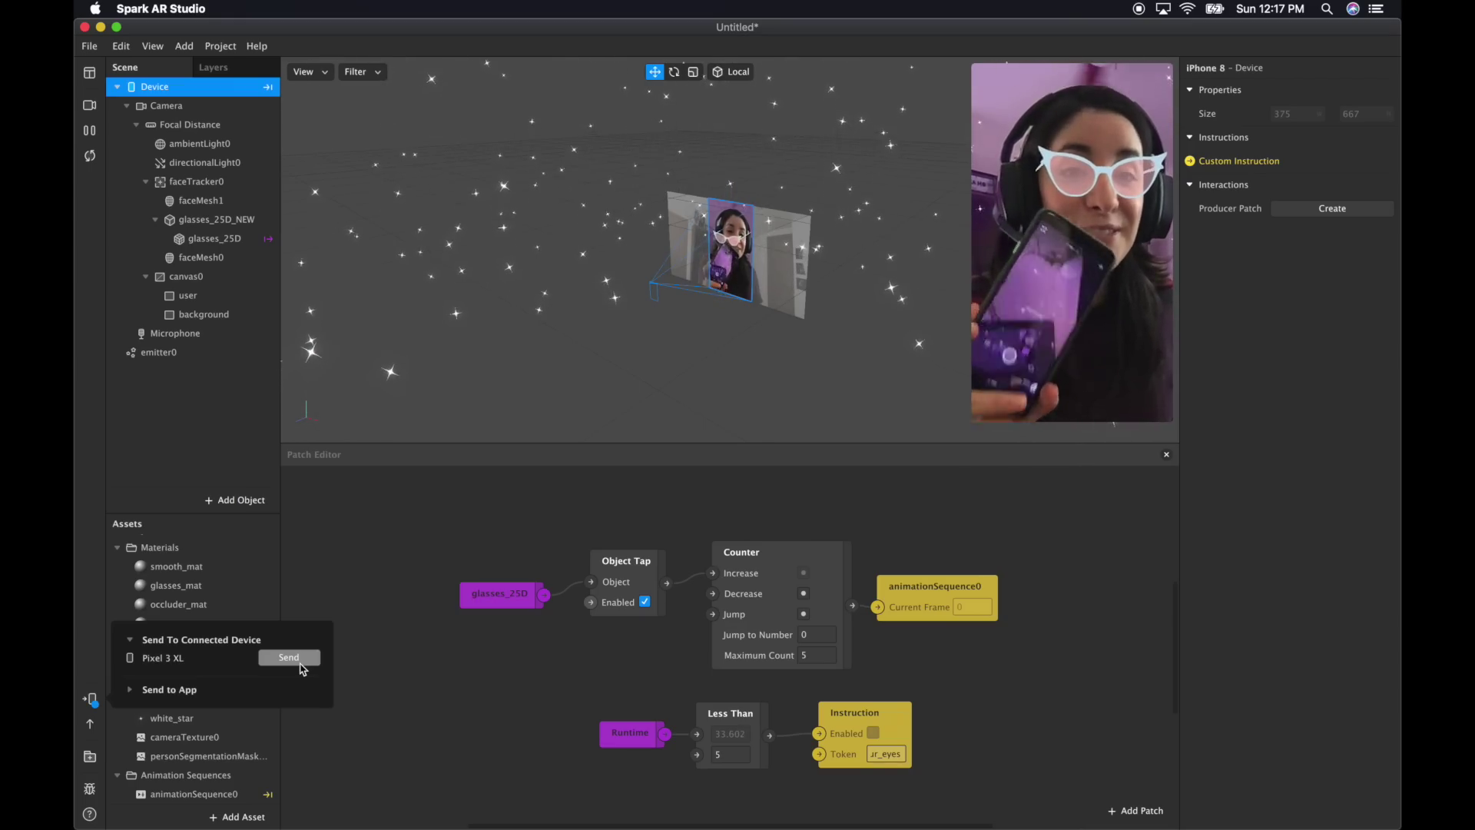
{"action": "left_click", "coordinate": [354, 572]}
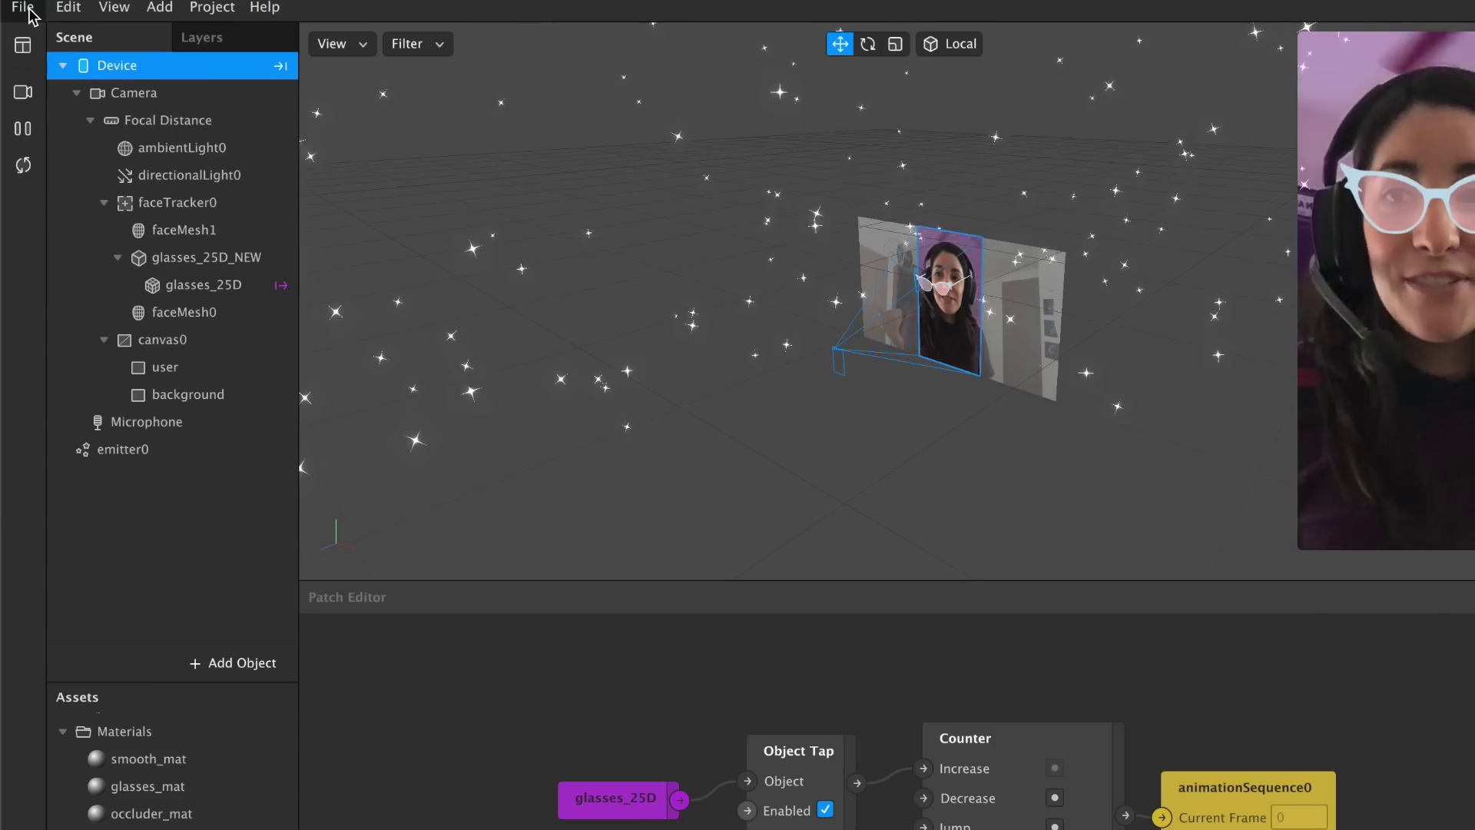
Export the project as Untitled to the Documents folder and open Spark AR Hub in the browser
{"action": "left_click", "coordinate": [23, 7]}
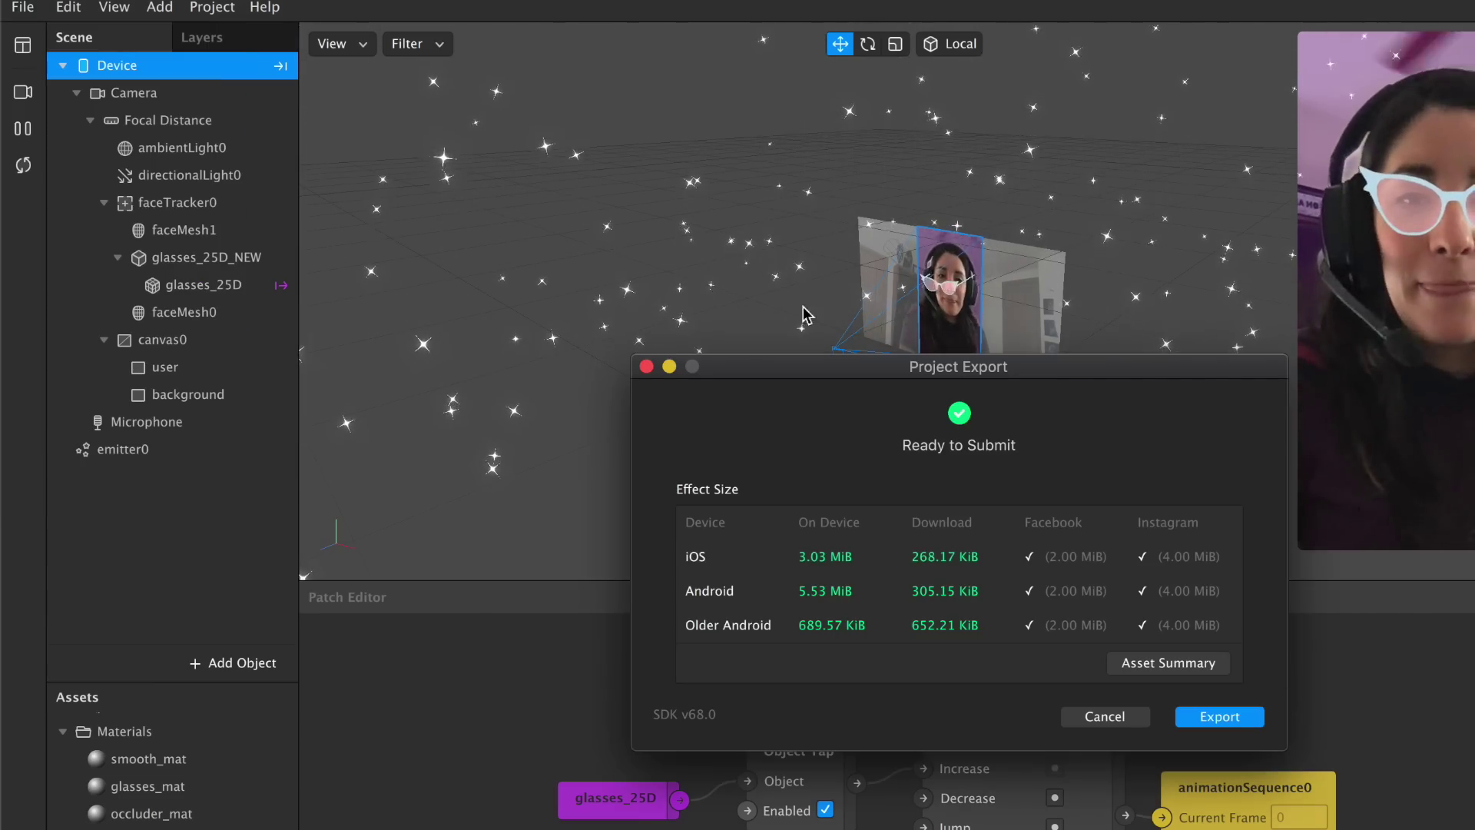
{"action": "left_click", "coordinate": [1222, 716]}
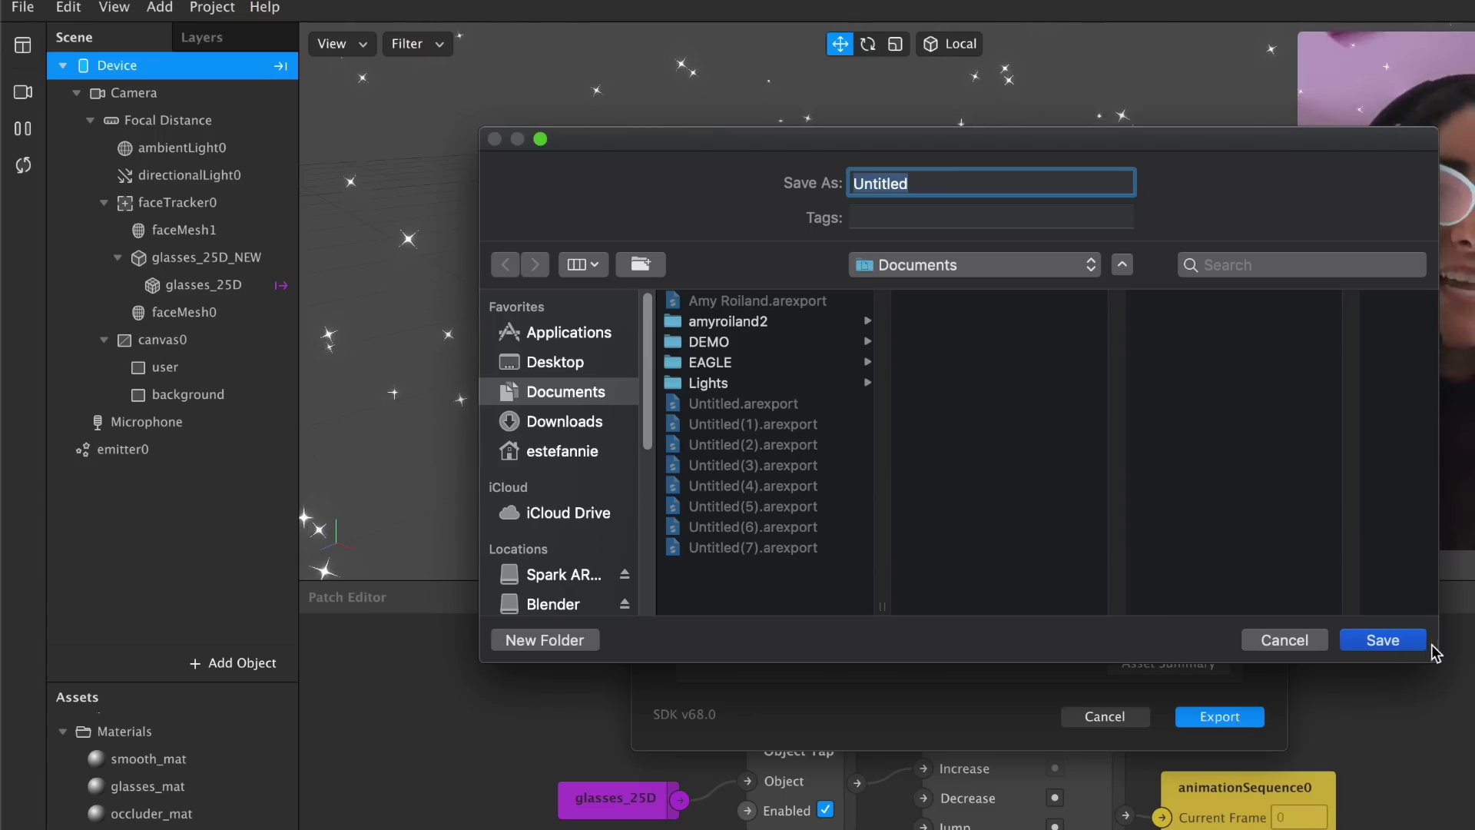
{"action": "left_click", "coordinate": [1380, 638]}
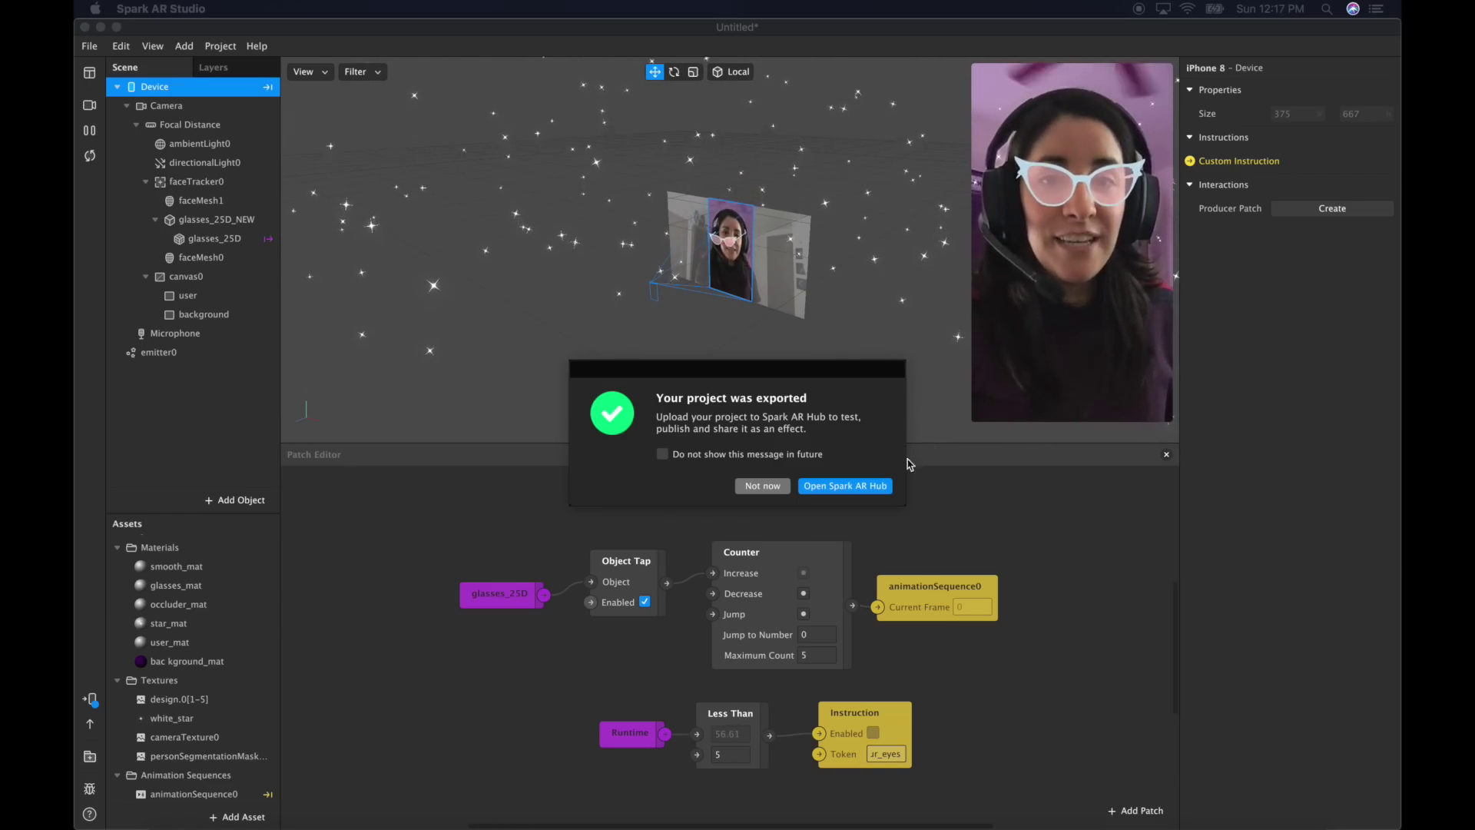
{"action": "left_click", "coordinate": [845, 485]}
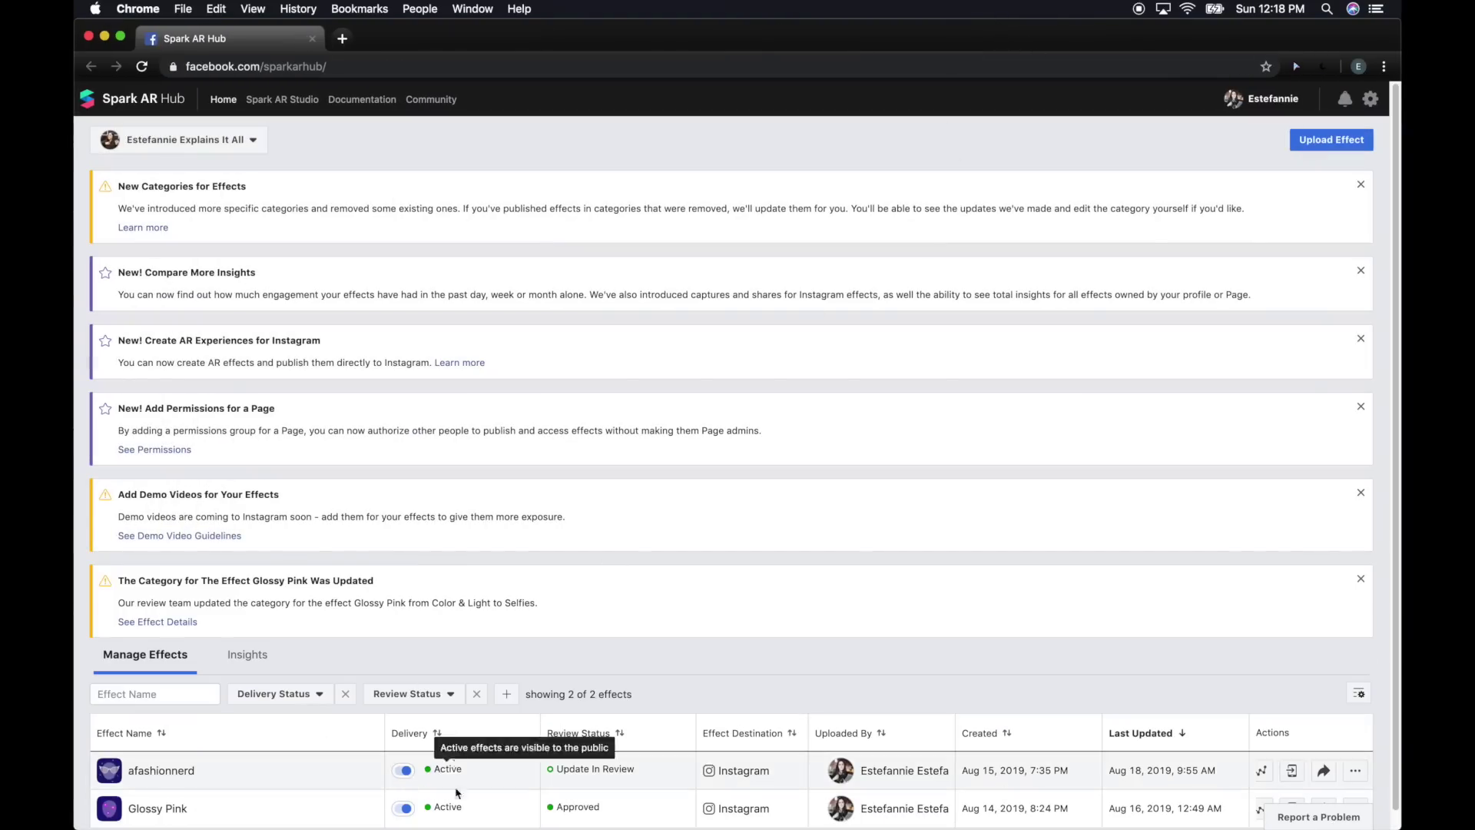
Move the Spark AR Hub browser window down the screen and switch to Pixelmator to view the IG_Effect_Icon_Template-FACE icon
{"action": "left_click_drag", "start_coordinate": [888, 44], "coordinate": [916, 438]}
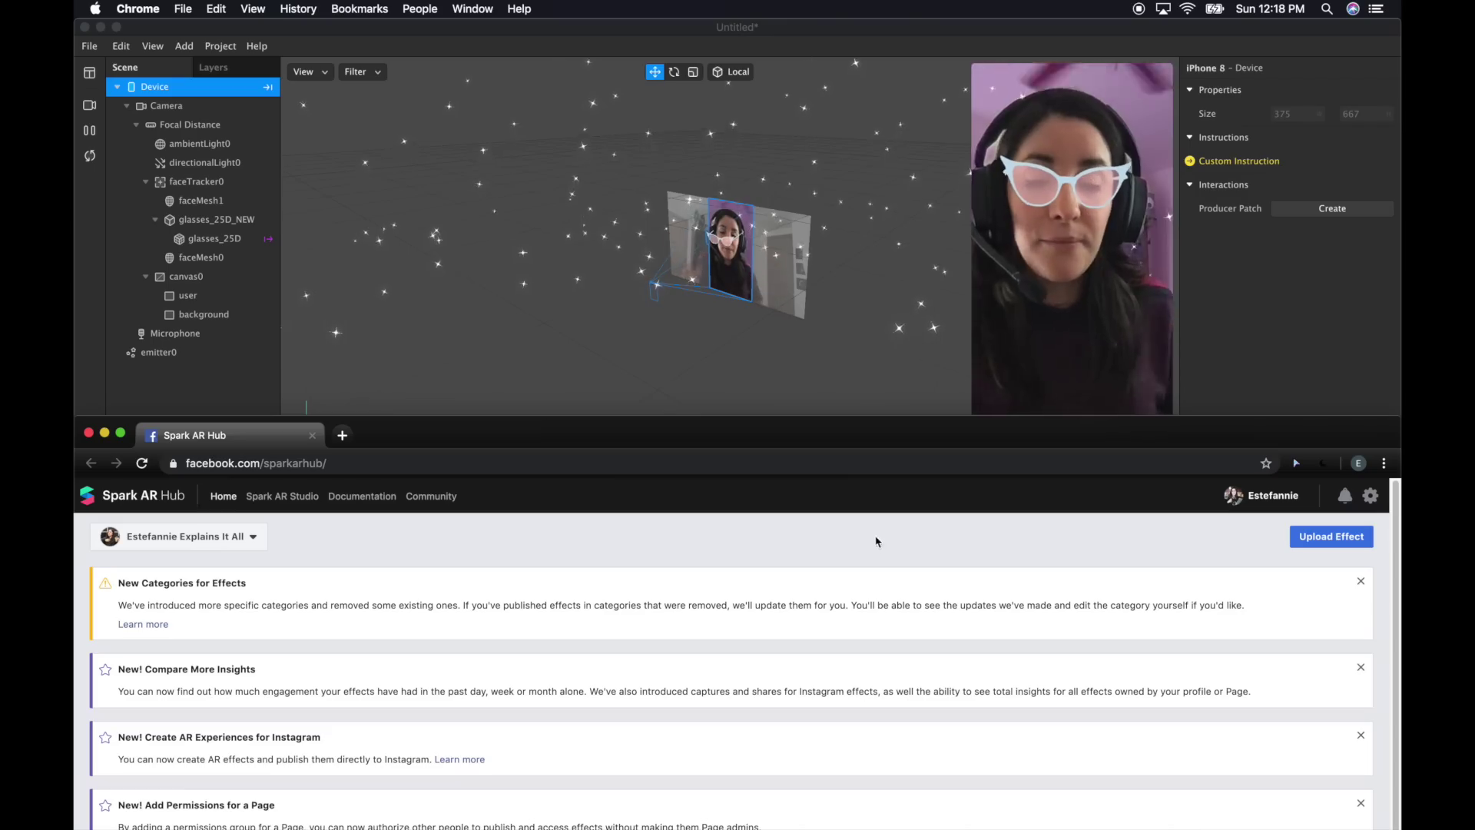
{"action": "mouse_move", "coordinate": [684, 824]}
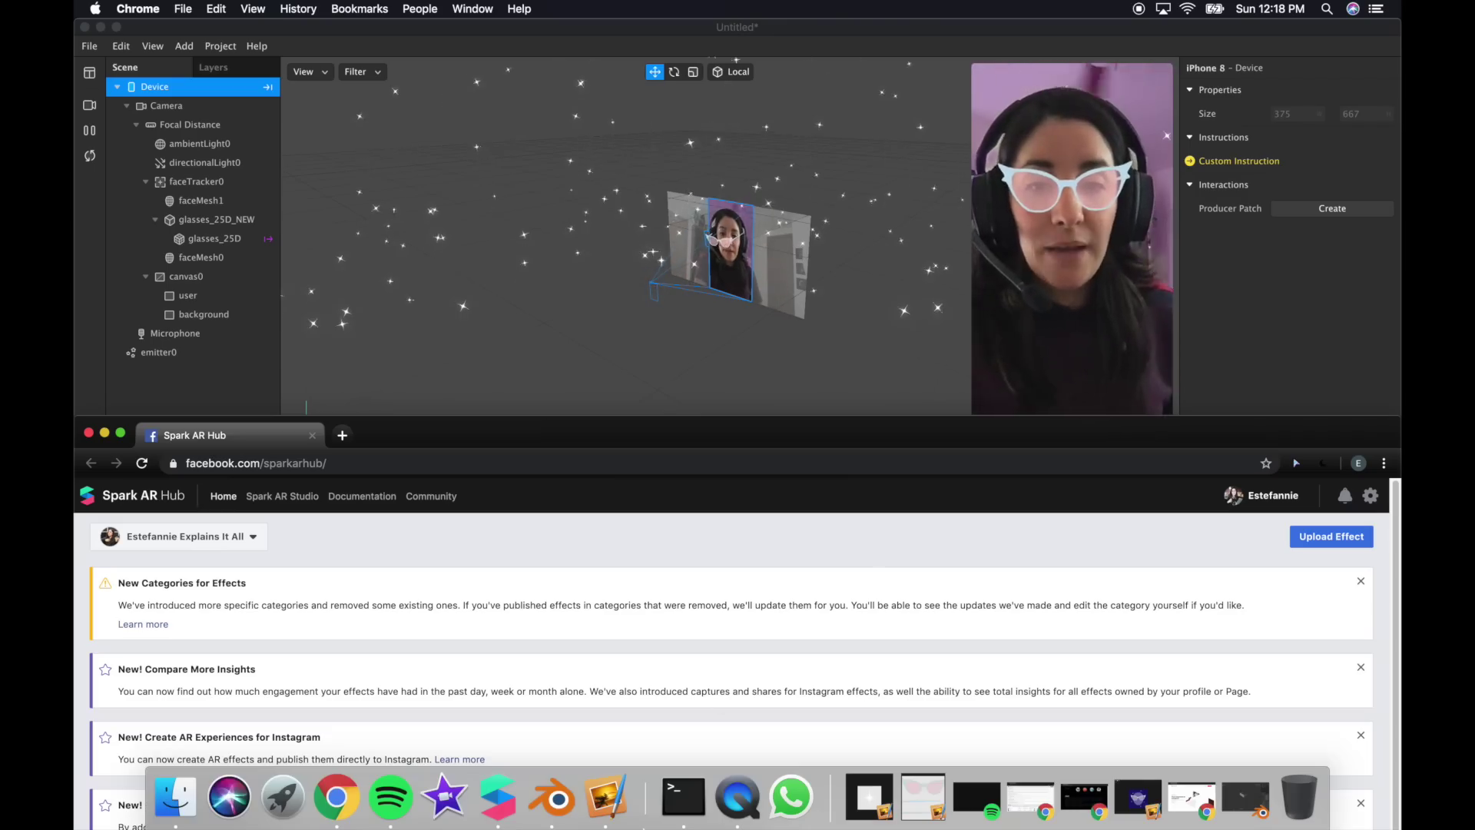
{"action": "left_click", "coordinate": [1142, 812]}
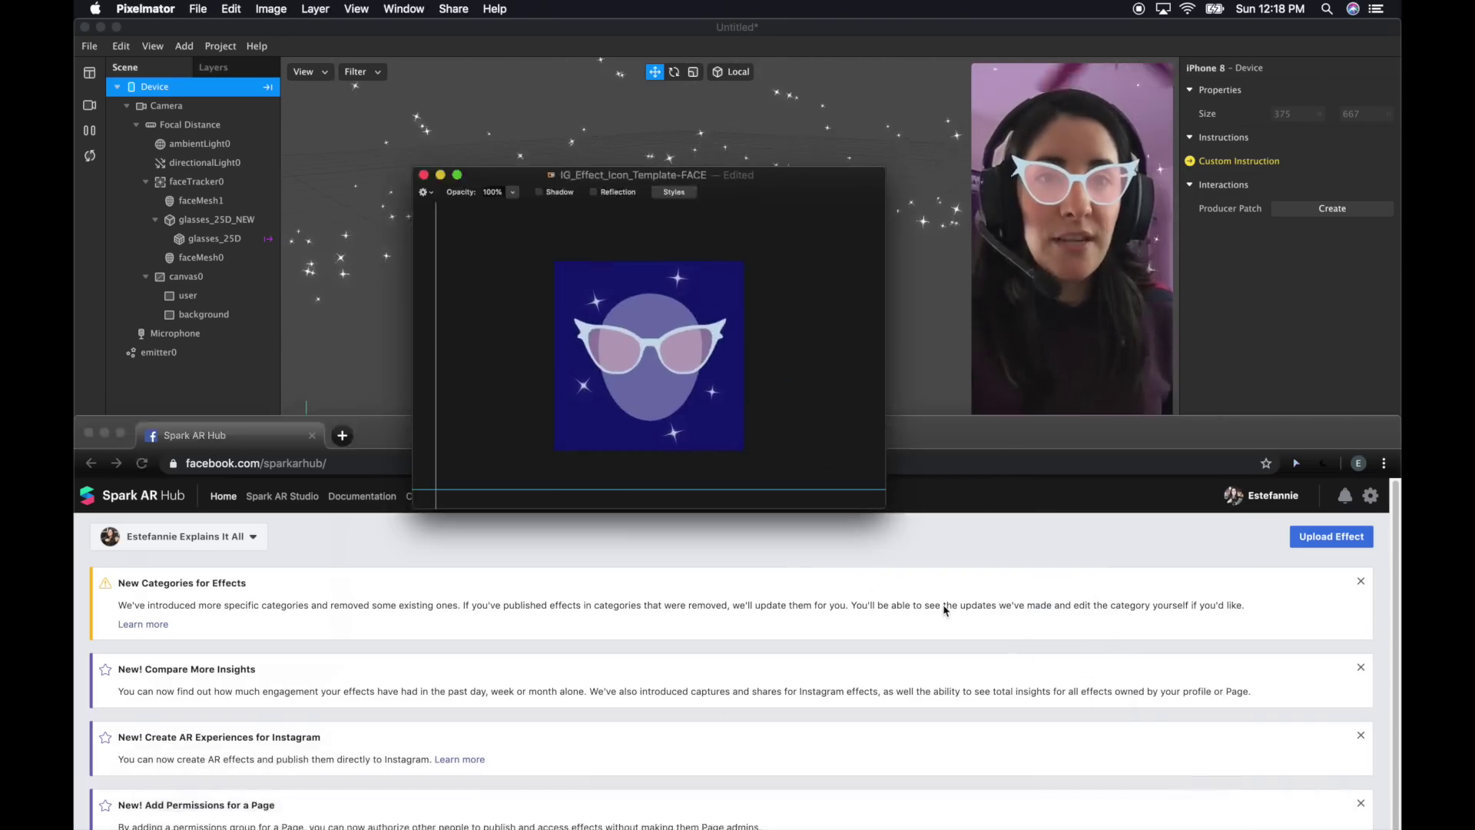